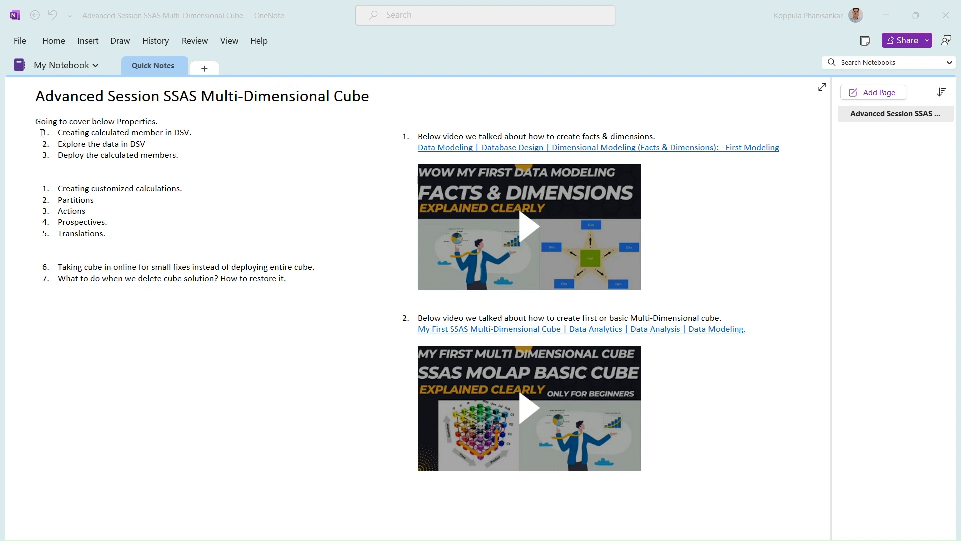
# - Review the session agenda on DSV calculated members, cube customization topics, online cube fixes and solution restore
pyautogui.moveTo(41, 133); pyautogui.dragTo(295, 288)
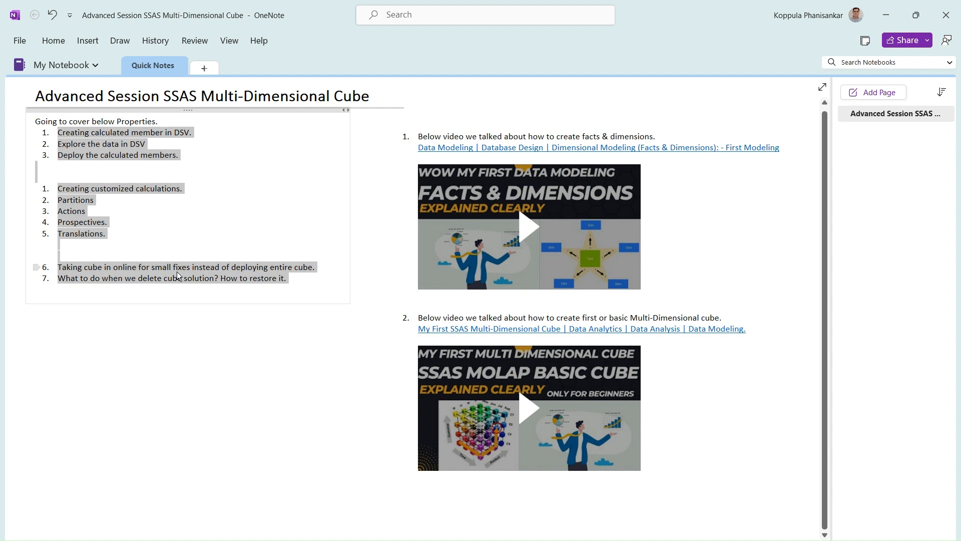
pyautogui.click(94, 252)
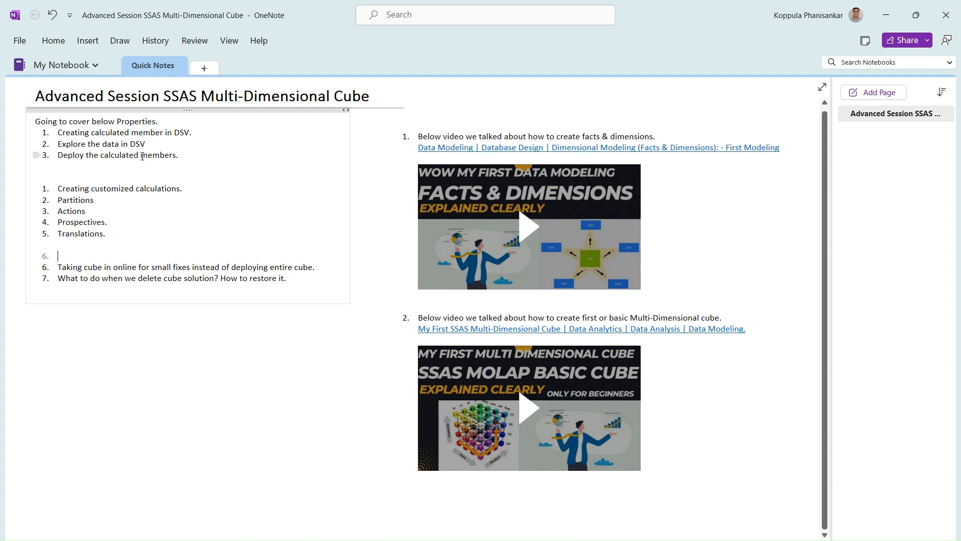
pyautogui.click(181, 151)
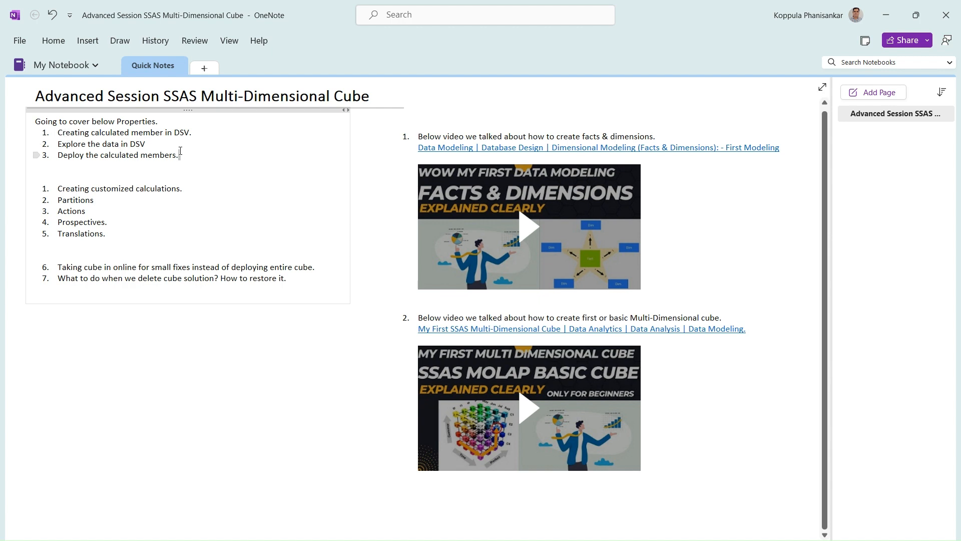
pyautogui.click(121, 209)
pyautogui.doubleClick(70, 224)
pyautogui.doubleClick(80, 234)
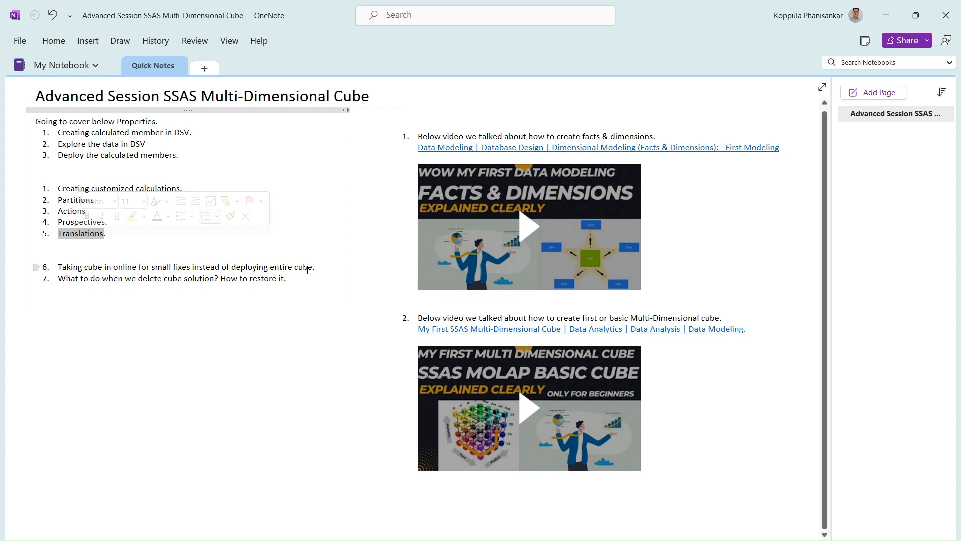
pyautogui.moveTo(315, 267); pyautogui.dragTo(60, 274)
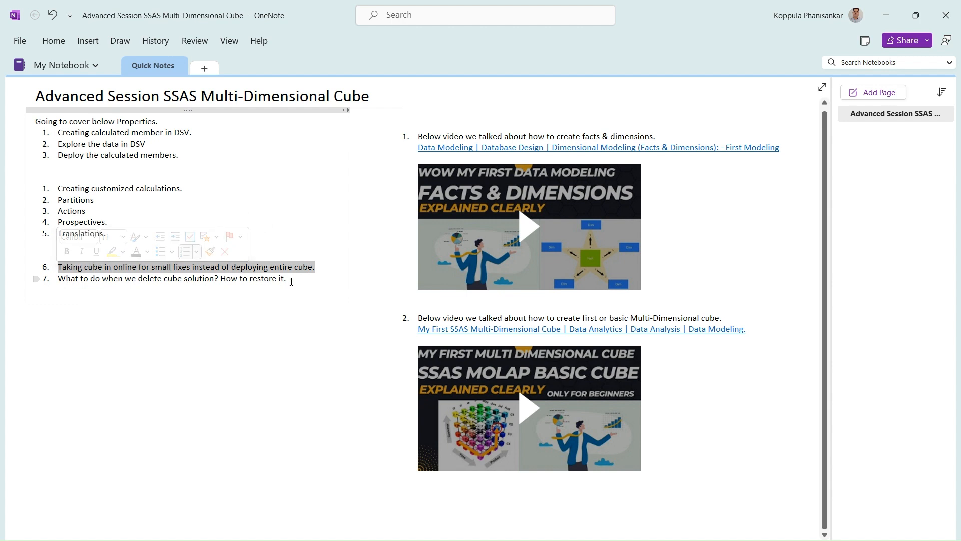
pyautogui.moveTo(292, 282); pyautogui.dragTo(59, 131)
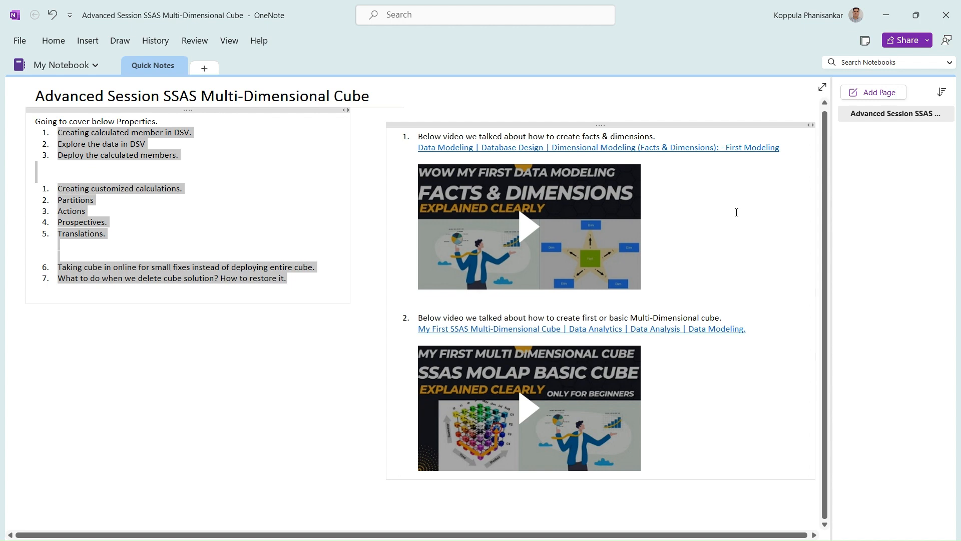
# - Review the two reference video links, the page title and the three DSV agenda items
pyautogui.tripleClick(788, 148)
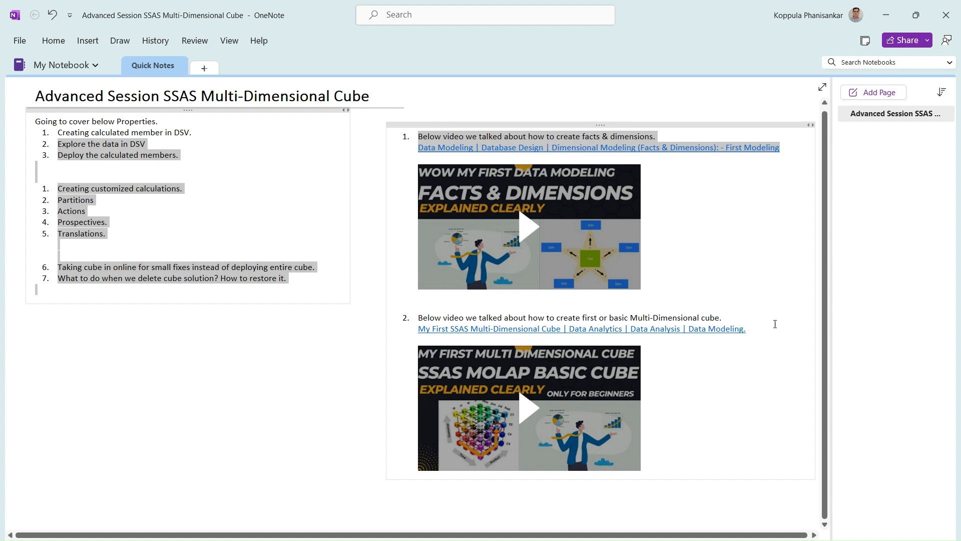
pyautogui.tripleClick(487, 315)
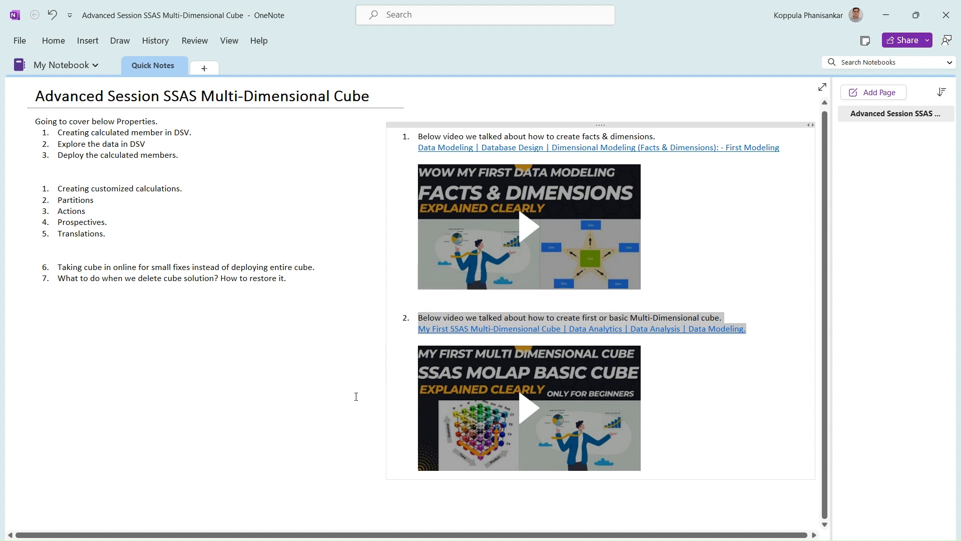
pyautogui.doubleClick(62, 99)
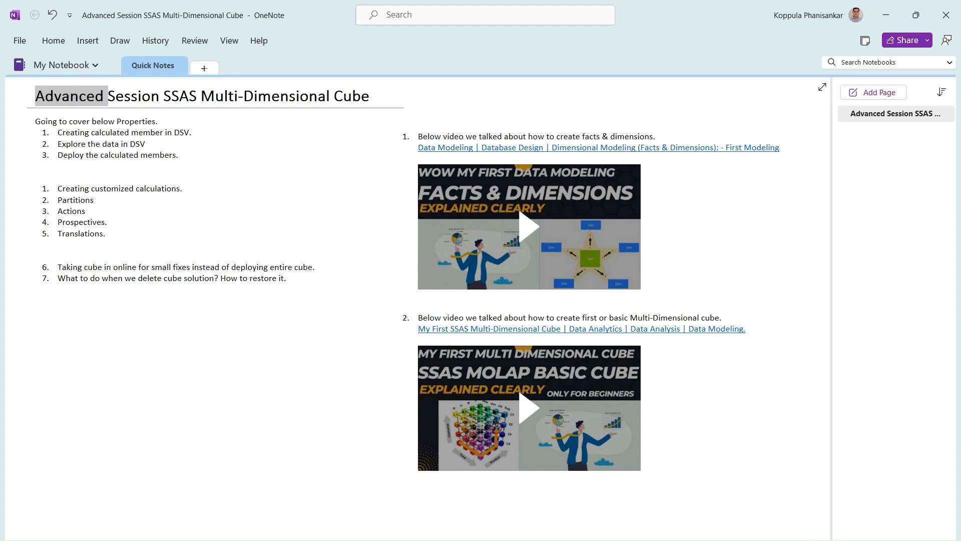
pyautogui.hotkey('alt', 'Tab')
pyautogui.hotkey('alt', 'Tab')
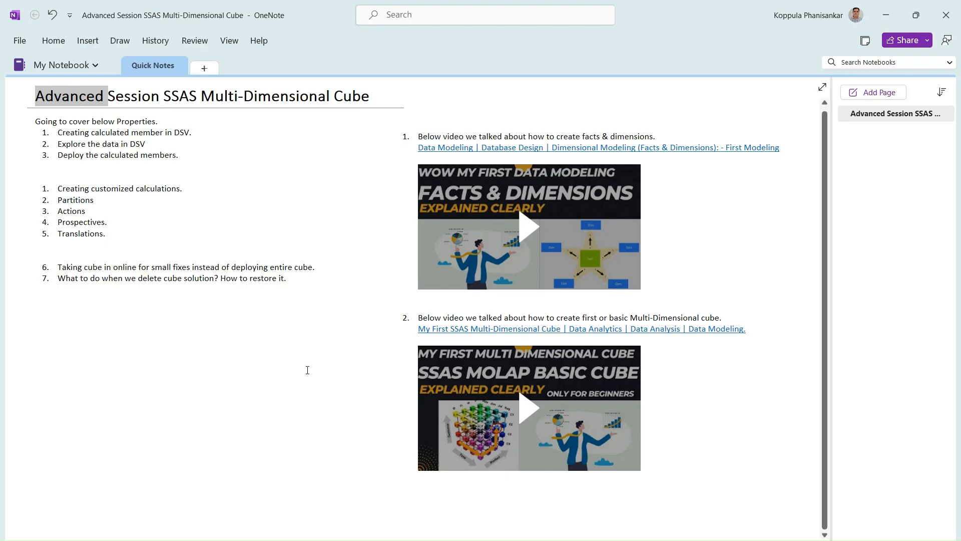
pyautogui.moveTo(184, 155); pyautogui.dragTo(48, 134)
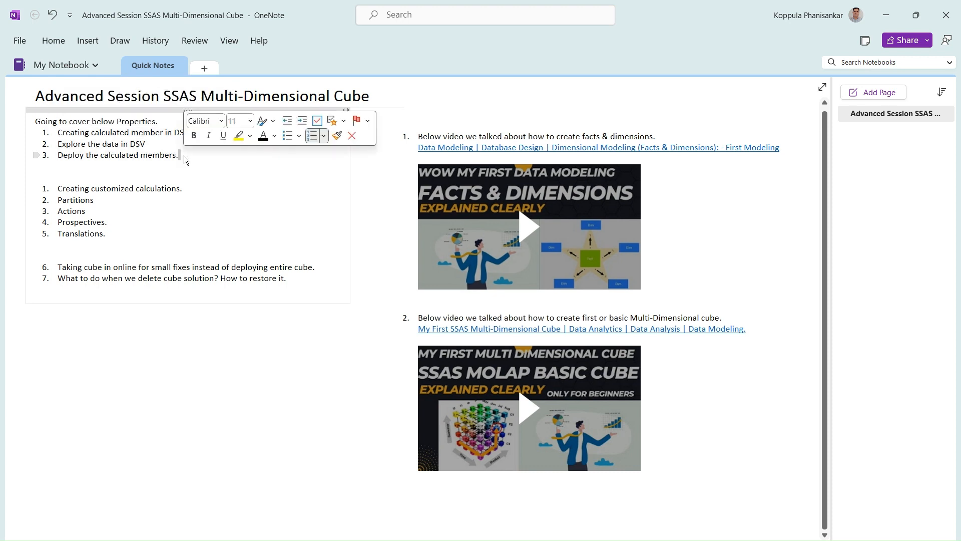
pyautogui.moveTo(183, 155); pyautogui.dragTo(47, 139)
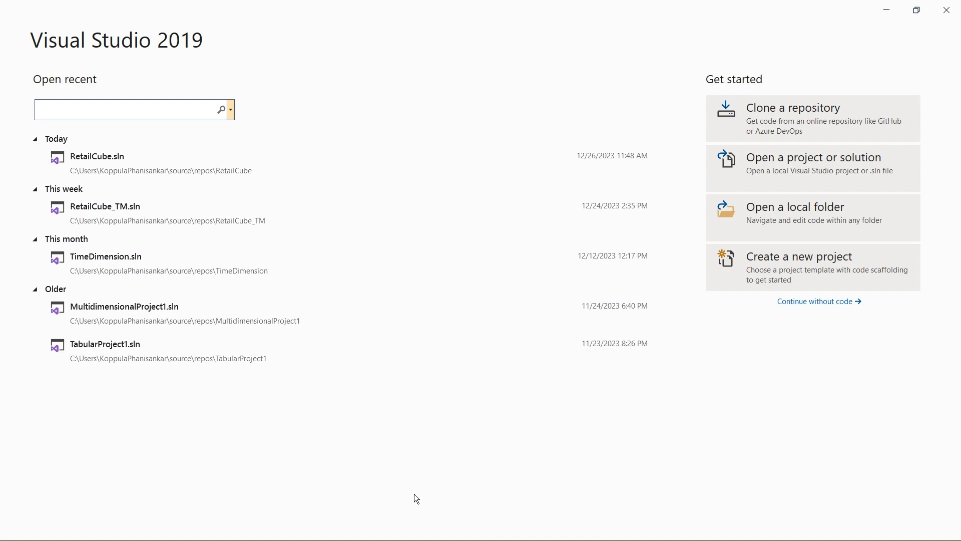
# - In Visual Studio 2019, open the RetailCube solution and its POC.dsv data source view
pyautogui.click(133, 166)
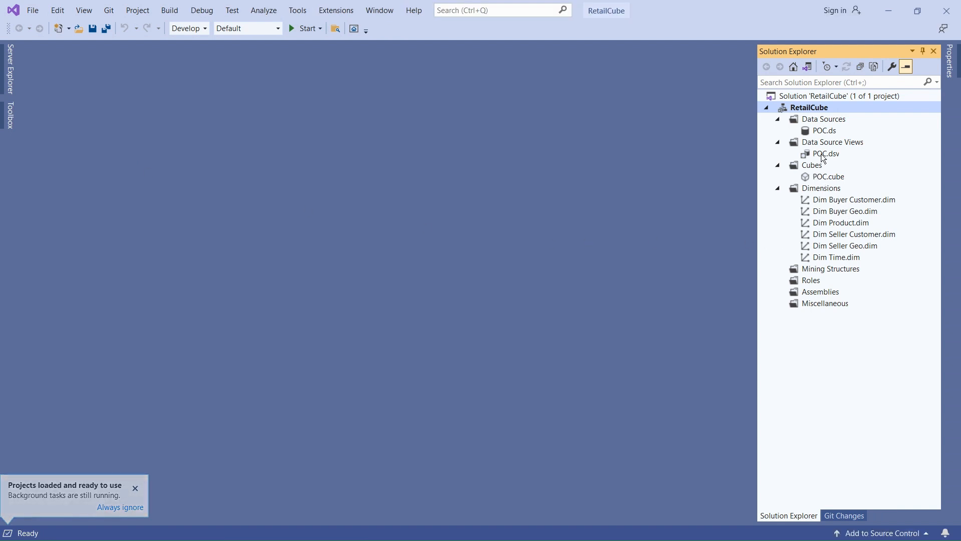
pyautogui.click(821, 152)
pyautogui.doubleClick(821, 152)
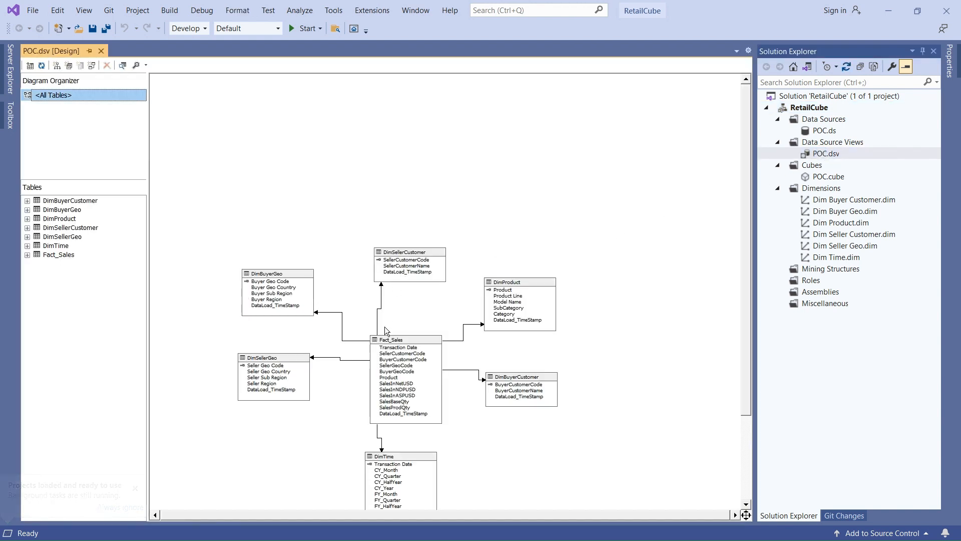
# - Start a new named calculation on the Fact_Sales table with the column name SalesTotalQty
pyautogui.click(400, 341)
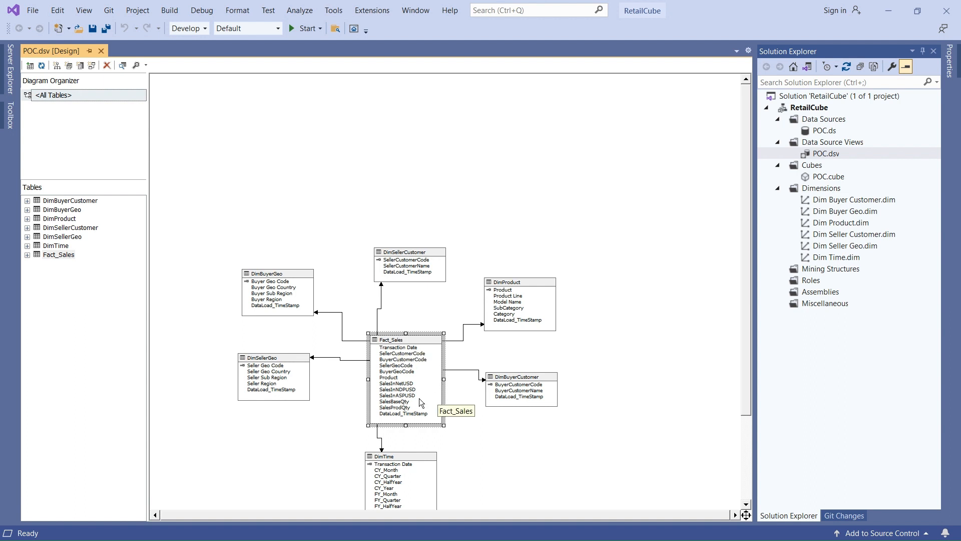
pyautogui.click(402, 402)
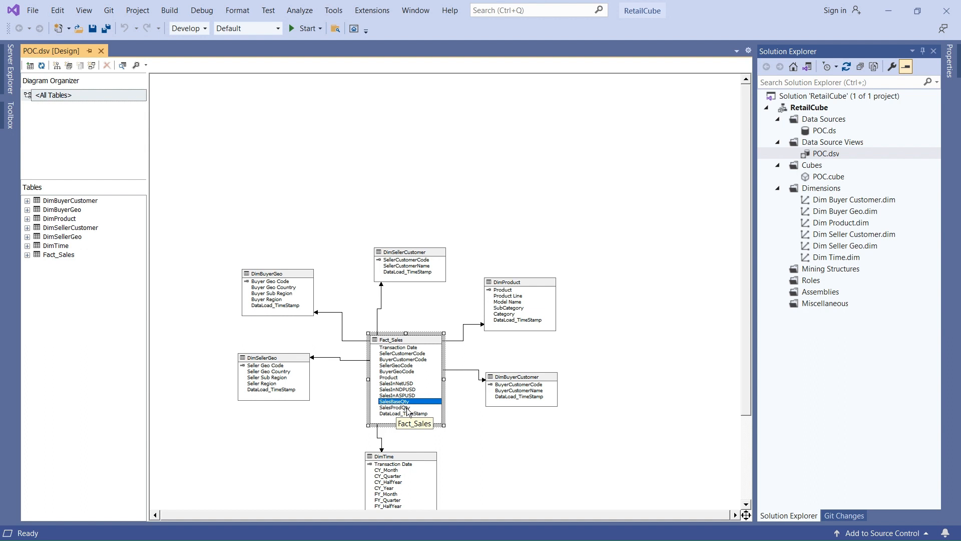
pyautogui.click(407, 408)
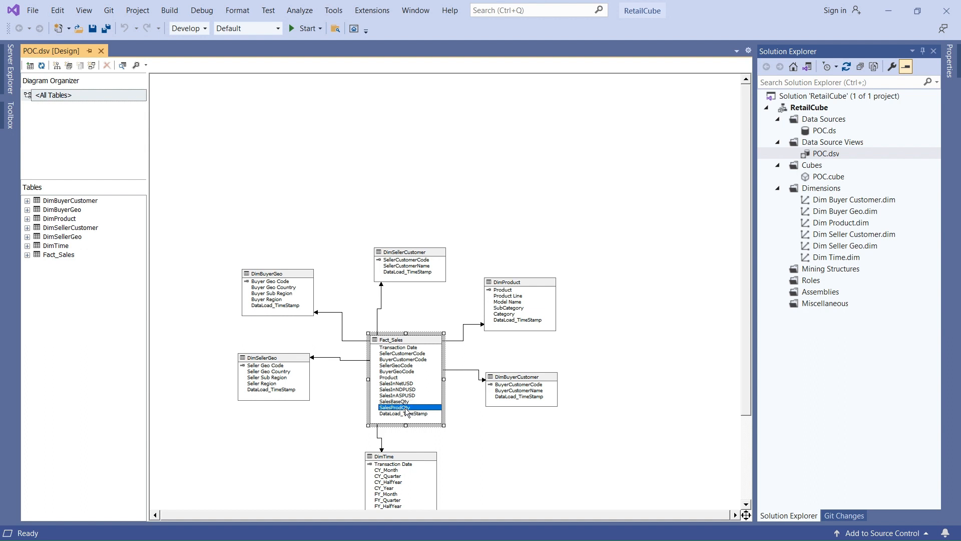
pyautogui.rightClick(410, 345)
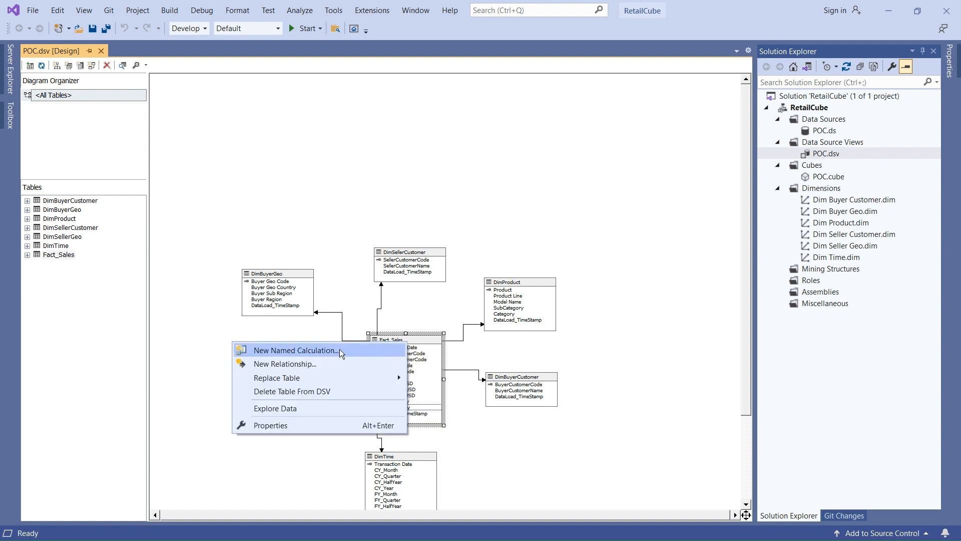
pyautogui.click(307, 351)
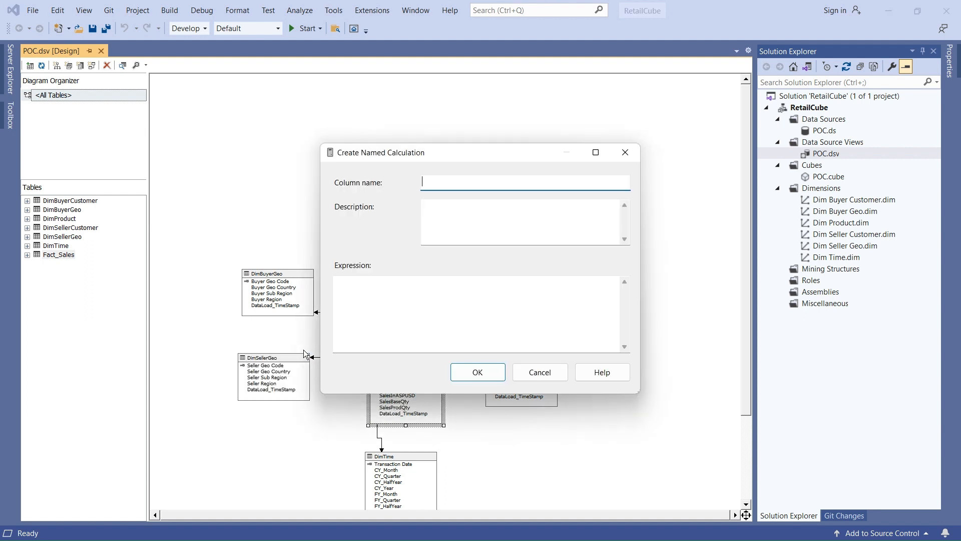
pyautogui.write('To')
pyautogui.press('BackSpace')
pyautogui.press('BackSpace')
pyautogui.write('SalesTotalQty')
# - Set the SalesTotalQty expression to [SalesBaseQty]+[SalesProdQty] and create the calculation
pyautogui.click(404, 298)
pyautogui.write('[')
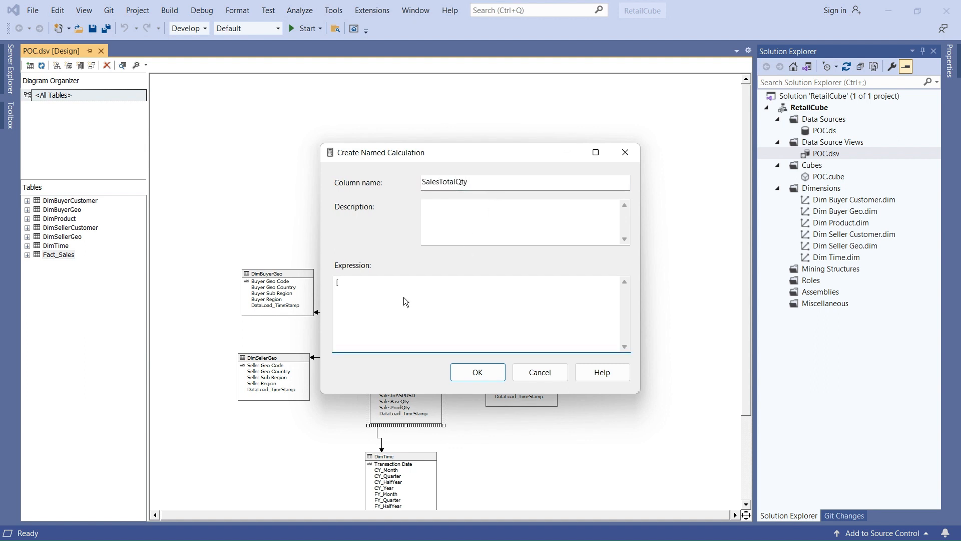
pyautogui.write('SalesBaseQty]+[SalesProd')
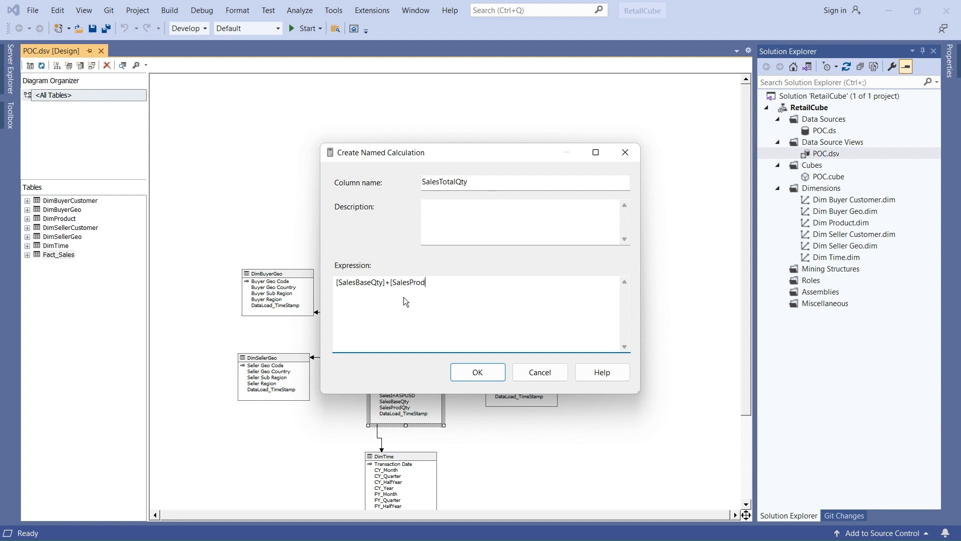
pyautogui.write('Qty]')
pyautogui.click(465, 372)
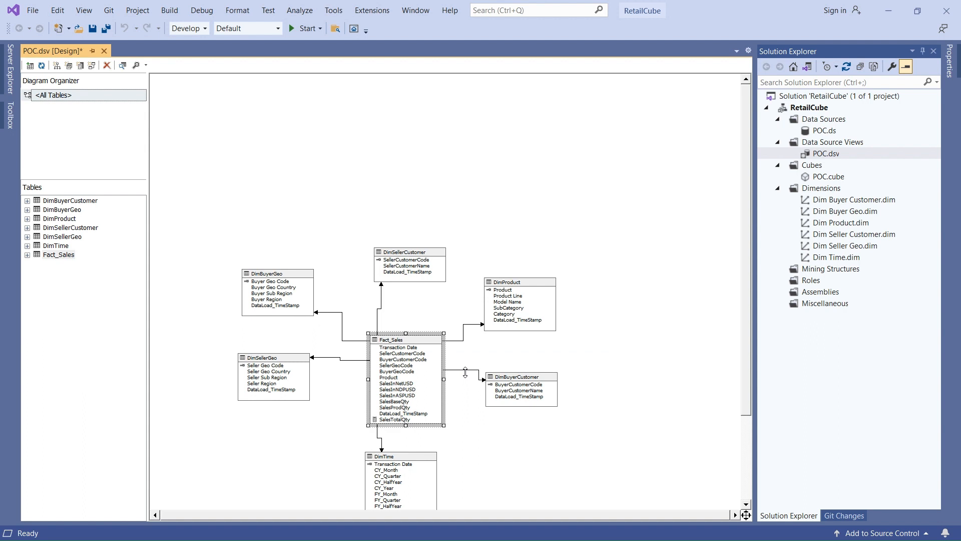
pyautogui.click(389, 419)
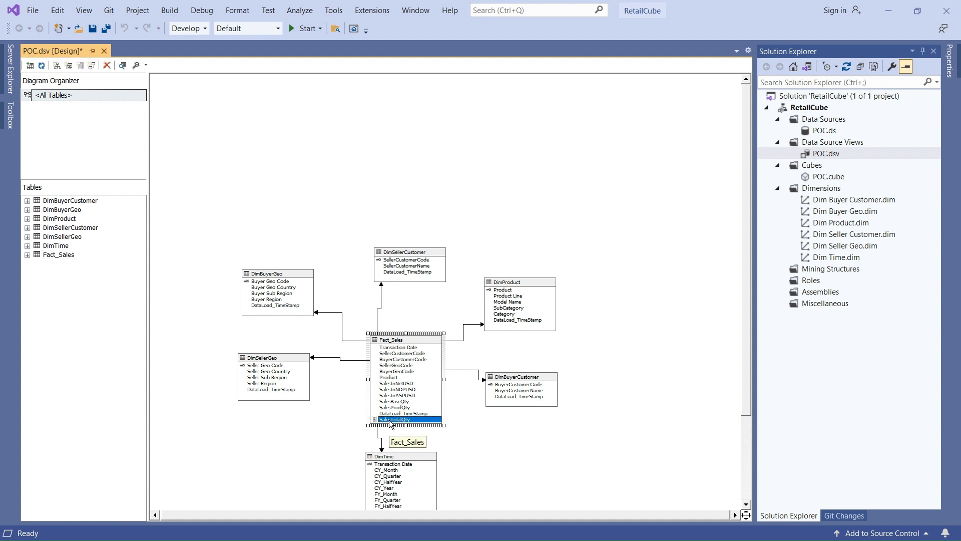
# - Add a named calculation NewCategory to the DimProduct table that prefixes the category with "PROD-"
pyautogui.click(519, 285)
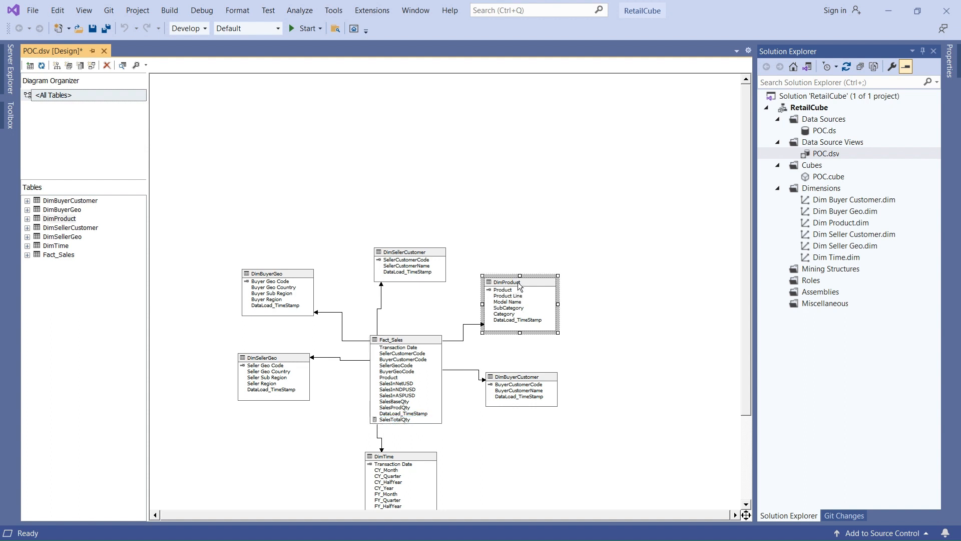
pyautogui.rightClick(520, 285)
pyautogui.click(436, 292)
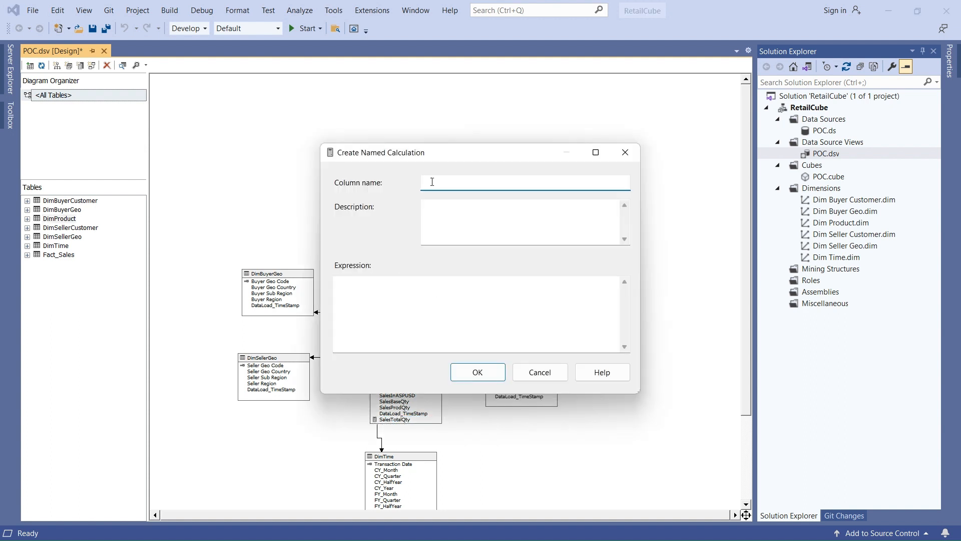
pyautogui.moveTo(435, 152); pyautogui.dragTo(208, 95)
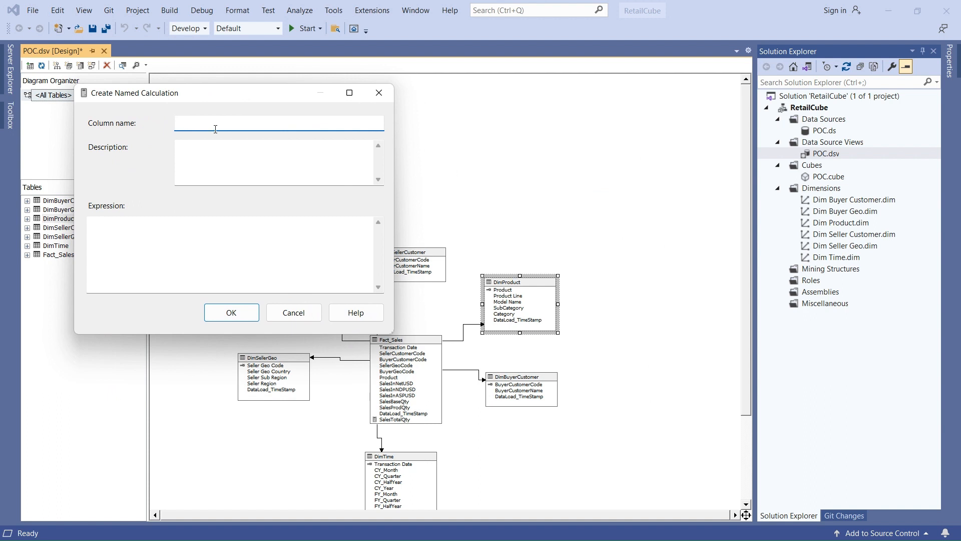
pyautogui.write('NewCategory')
pyautogui.click(134, 239)
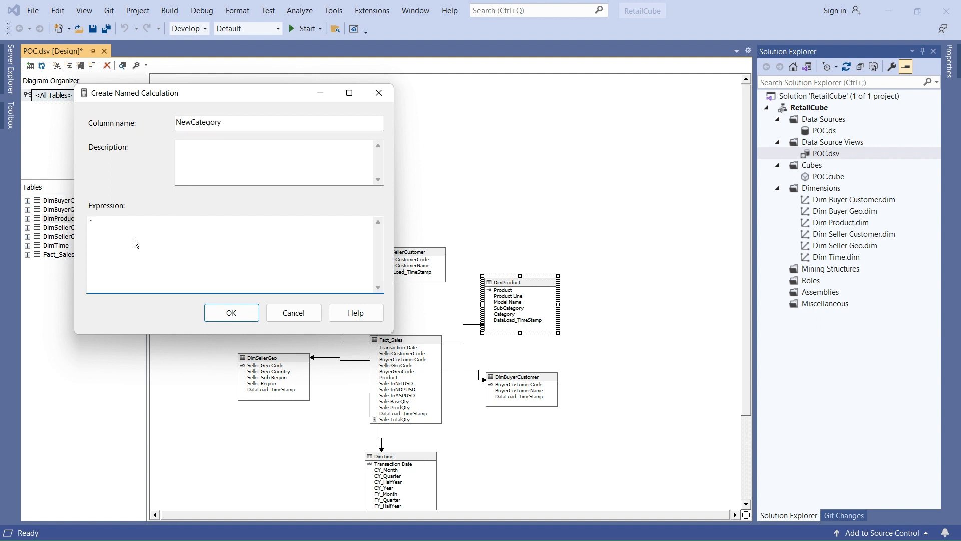
pyautogui.write('"PROD')
pyautogui.press('Right')
pyautogui.click(238, 310)
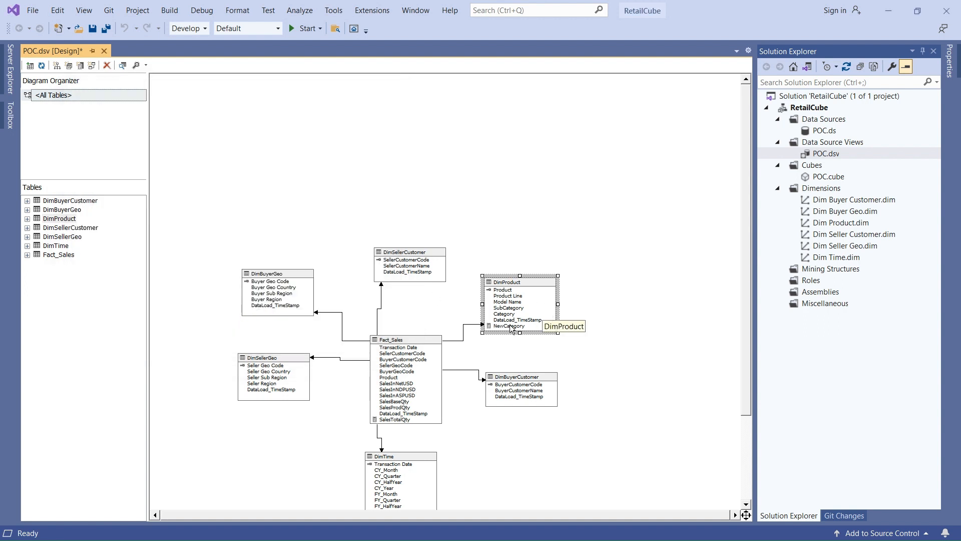
pyautogui.click(510, 326)
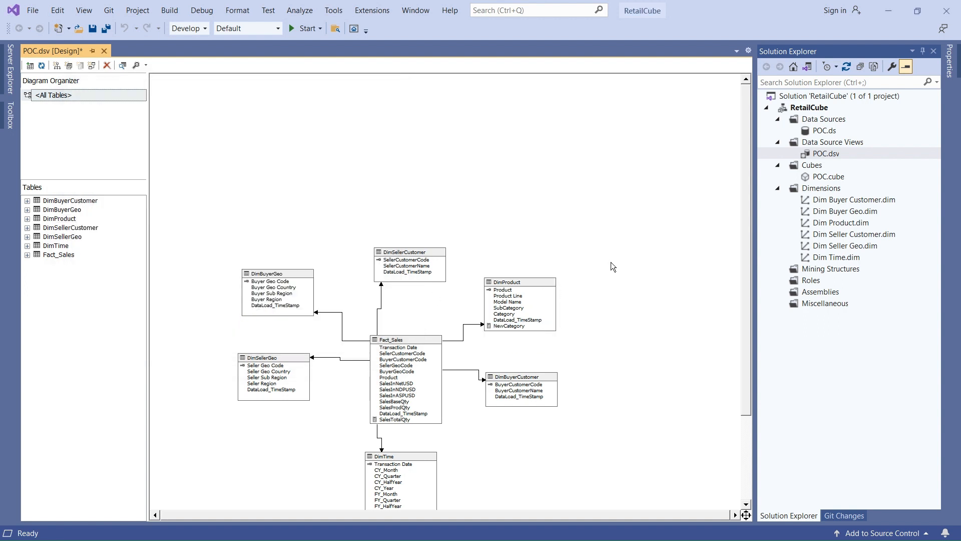
# - Explore the DimProduct table's data to check the NewCategory column, and close the data view
pyautogui.rightClick(520, 284)
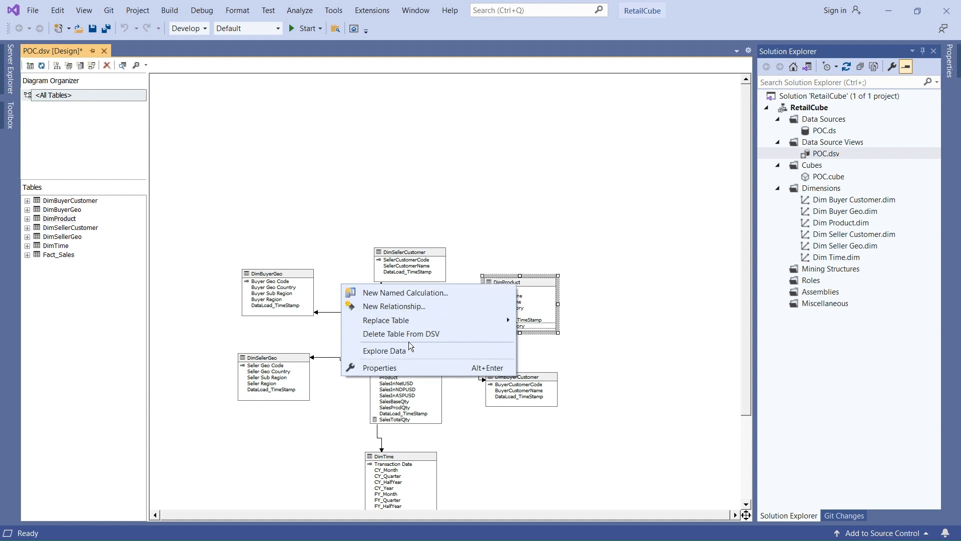
pyautogui.click(395, 351)
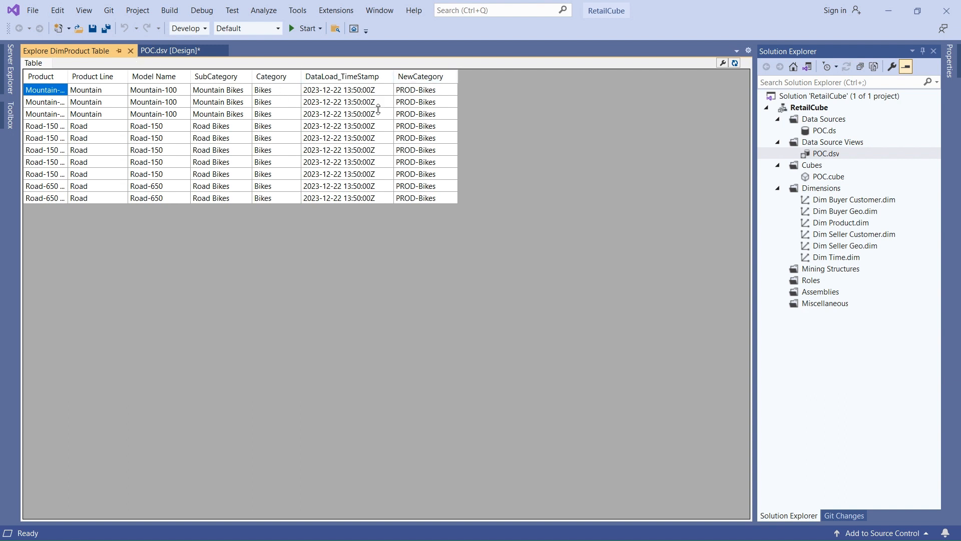
pyautogui.click(130, 50)
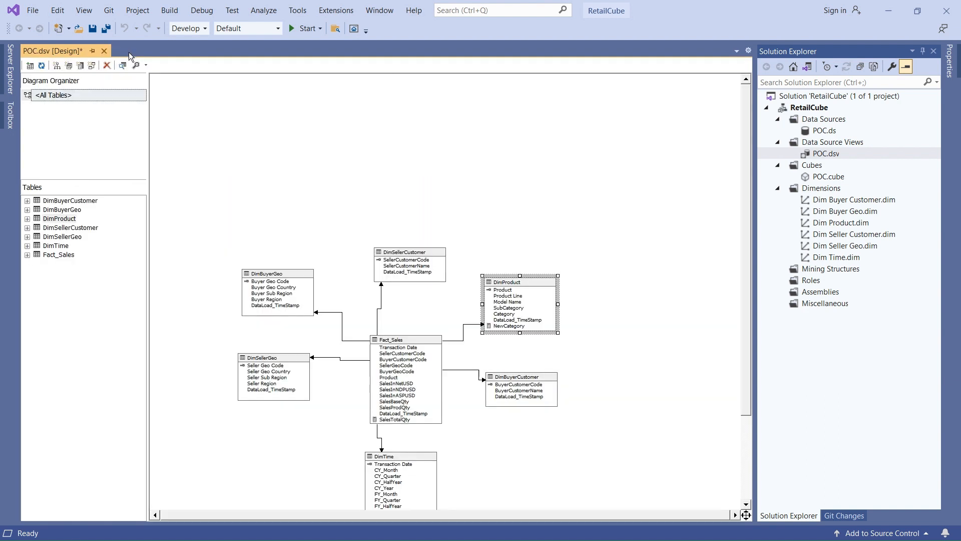
# - Explore the Fact_Sales table's data and compare SalesTotalQty with the SalesBaseQty and SalesProdQty columns
pyautogui.click(410, 340)
pyautogui.rightClick(409, 340)
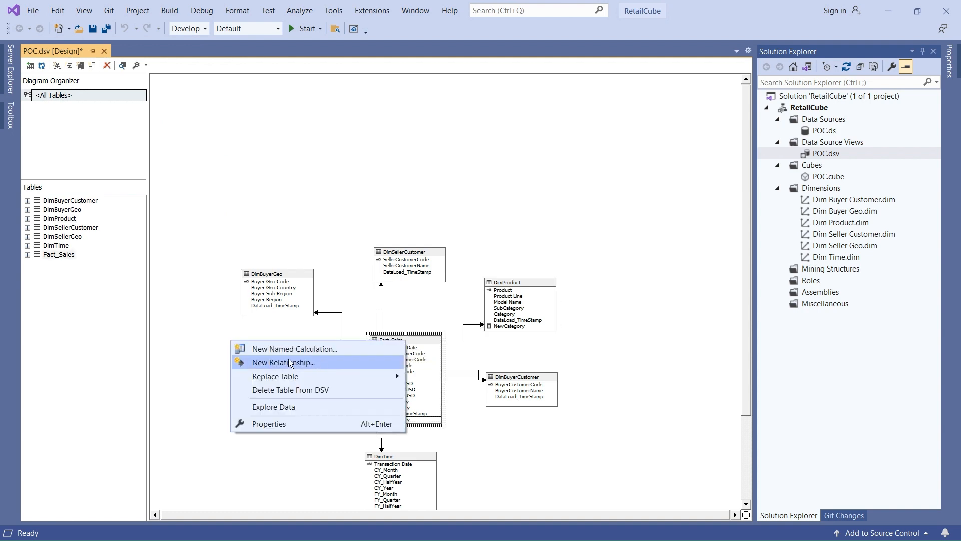
pyautogui.click(275, 406)
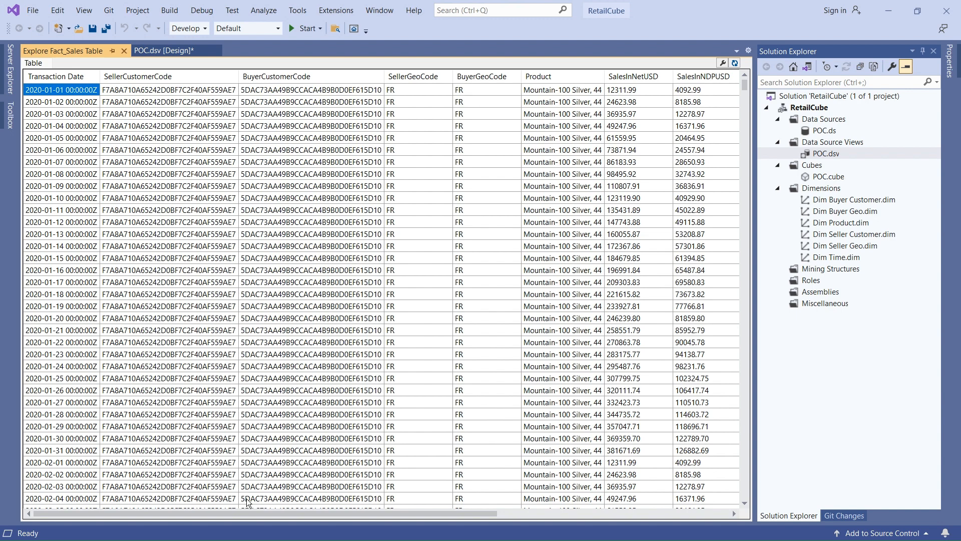
pyautogui.moveTo(453, 515); pyautogui.dragTo(727, 516)
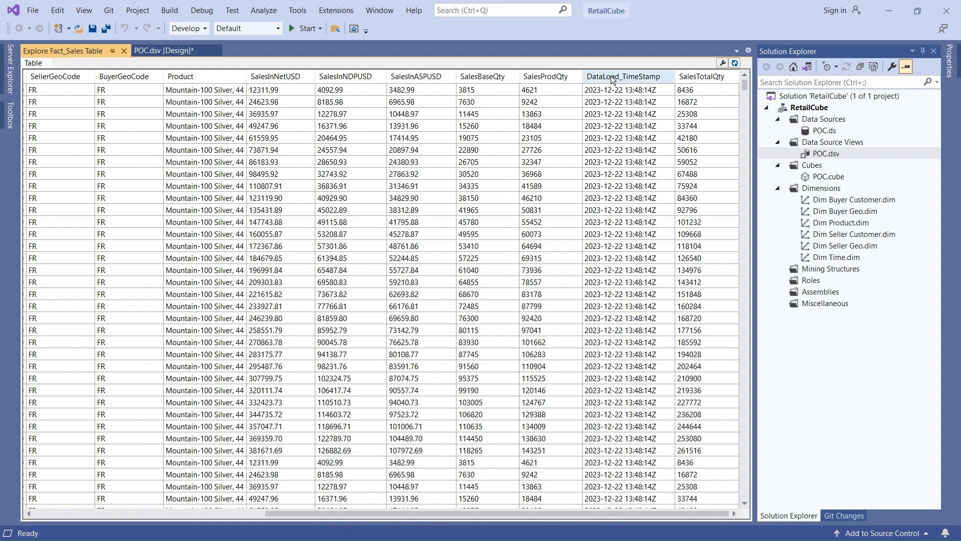
# - Check the SalesTotalQty column in the Fact_Sales data and close the data view
pyautogui.click(699, 76)
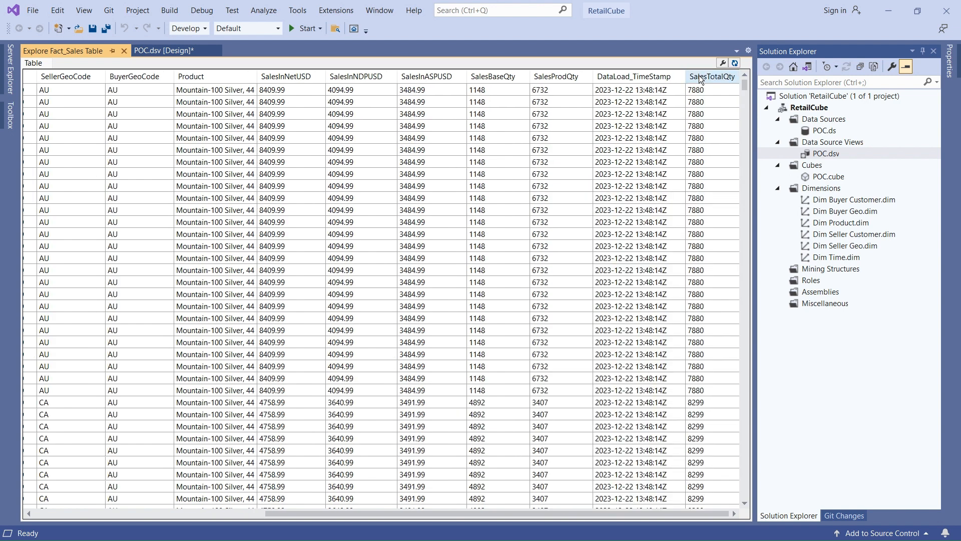
pyautogui.click(124, 51)
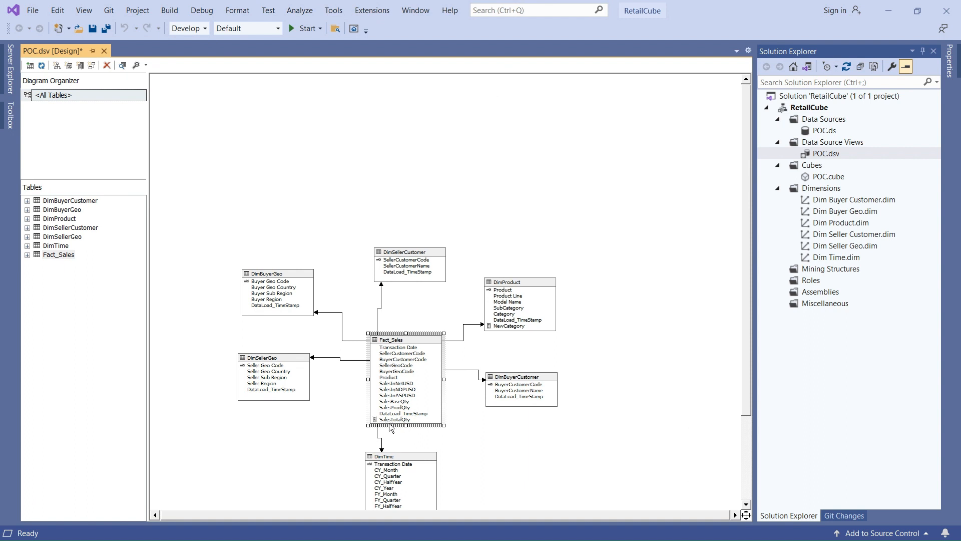
pyautogui.click(666, 289)
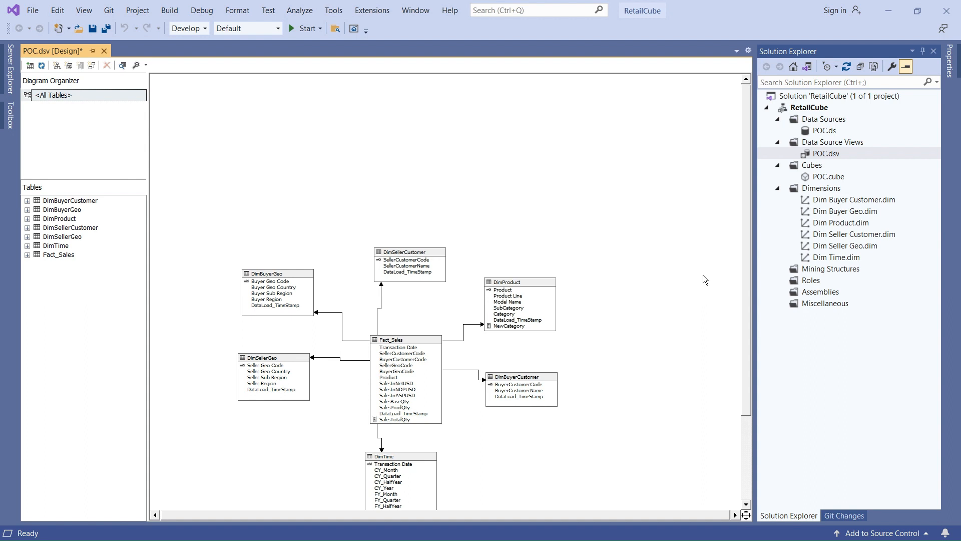
# - Open the Dim Product dimension and add the NewCategory column of DimProduct as an attribute
pyautogui.click(821, 222)
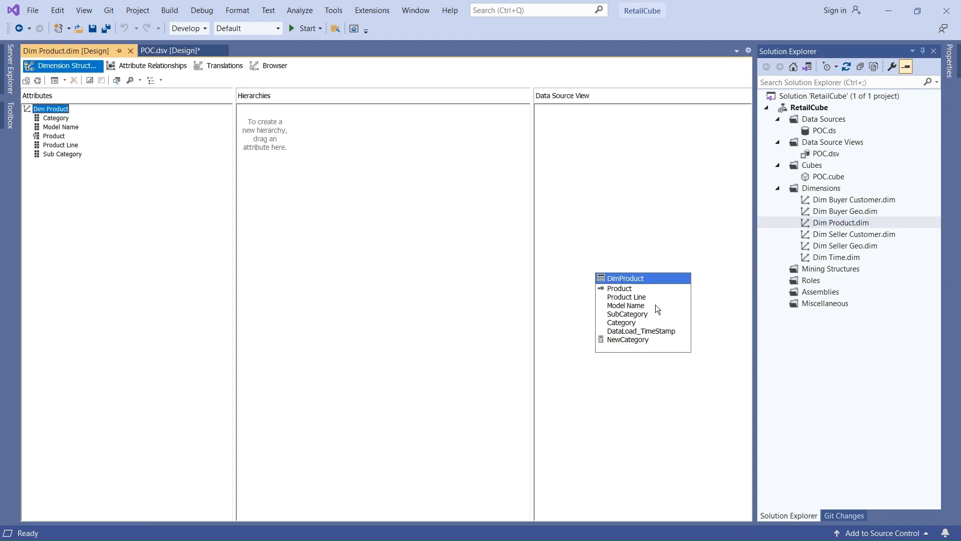
pyautogui.click(633, 344)
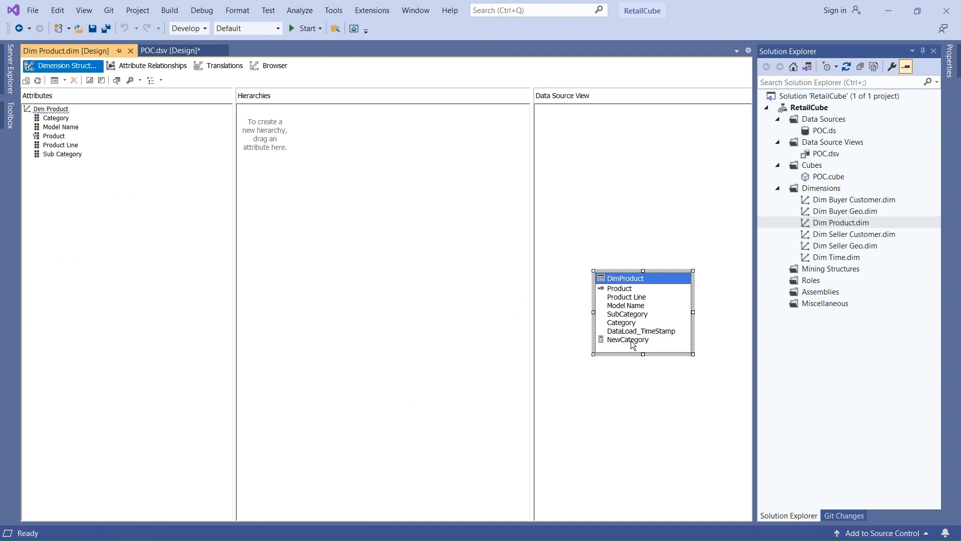
pyautogui.click(631, 340)
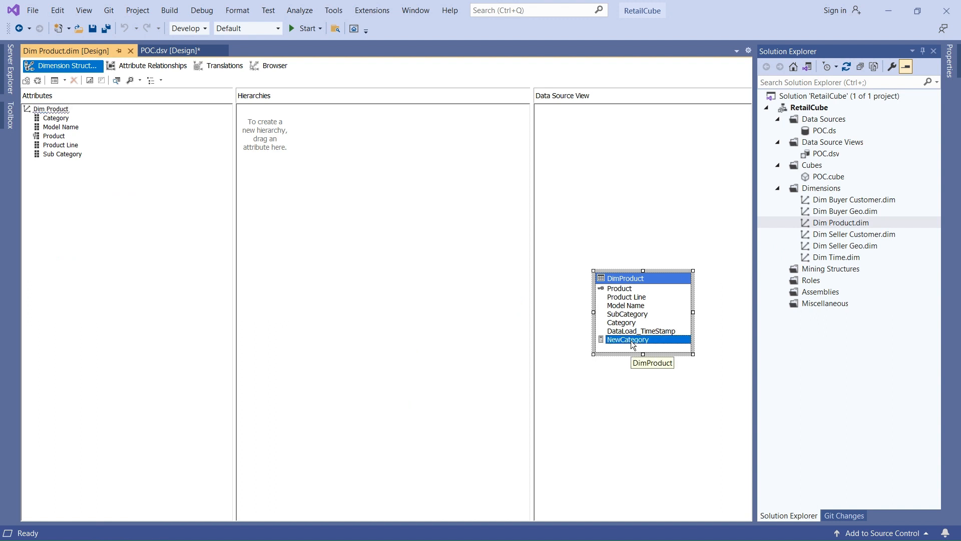
pyautogui.moveTo(632, 344); pyautogui.dragTo(178, 275)
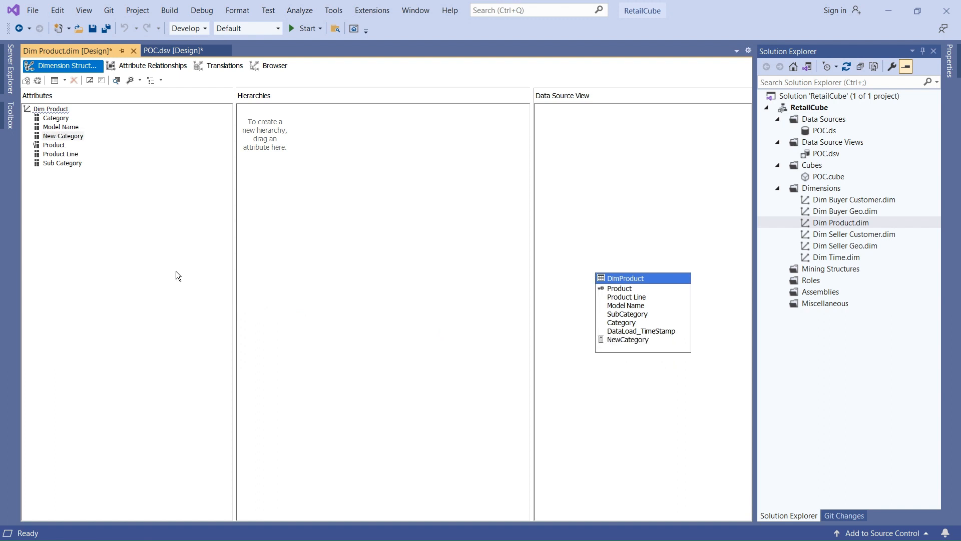
# - Rename the New Category attribute of the Dim Product dimension as Category2
pyautogui.click(60, 138)
pyautogui.click(59, 137)
pyautogui.hotkey('shift', 'Home')
pyautogui.press('BackSpace')
pyautogui.write('2')
pyautogui.click(136, 233)
pyautogui.click(62, 139)
pyautogui.click(129, 226)
pyautogui.click(56, 120)
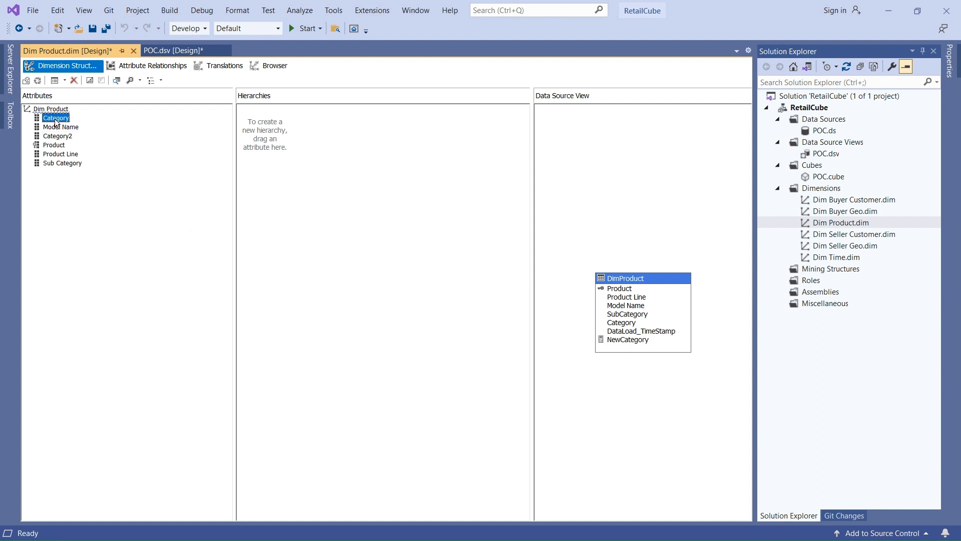
pyautogui.click(56, 119)
pyautogui.click(115, 259)
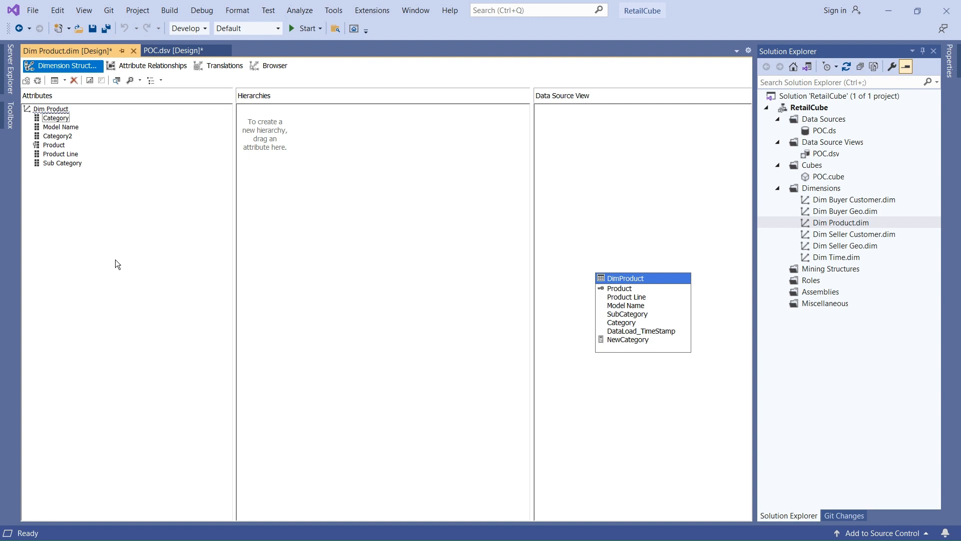
pyautogui.click(68, 166)
pyautogui.click(201, 212)
# - Add a Sum measure based on the SalesTotalQty column of Fact_Sales to the Fact Sales measure group of the POC cube
pyautogui.doubleClick(821, 176)
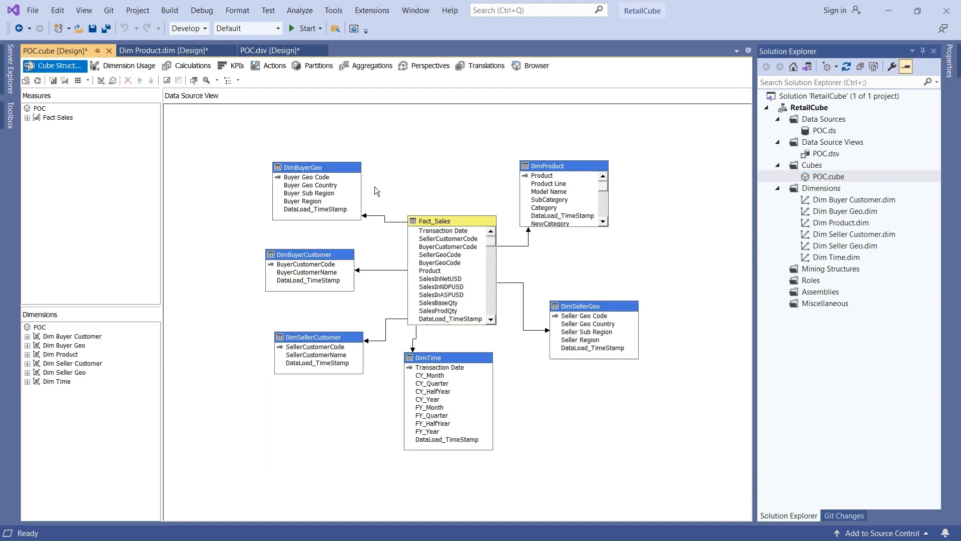
pyautogui.click(283, 49)
pyautogui.click(396, 419)
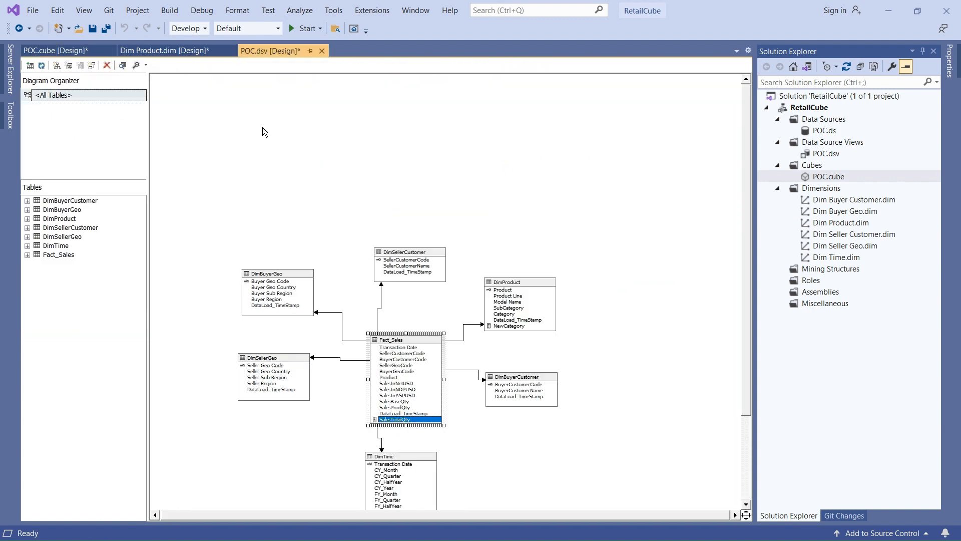
pyautogui.click(53, 53)
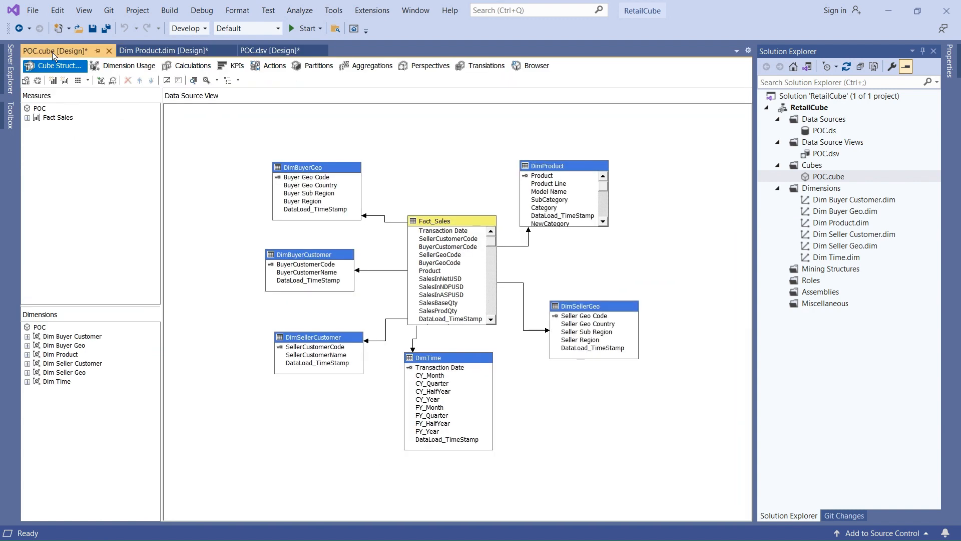
pyautogui.click(27, 118)
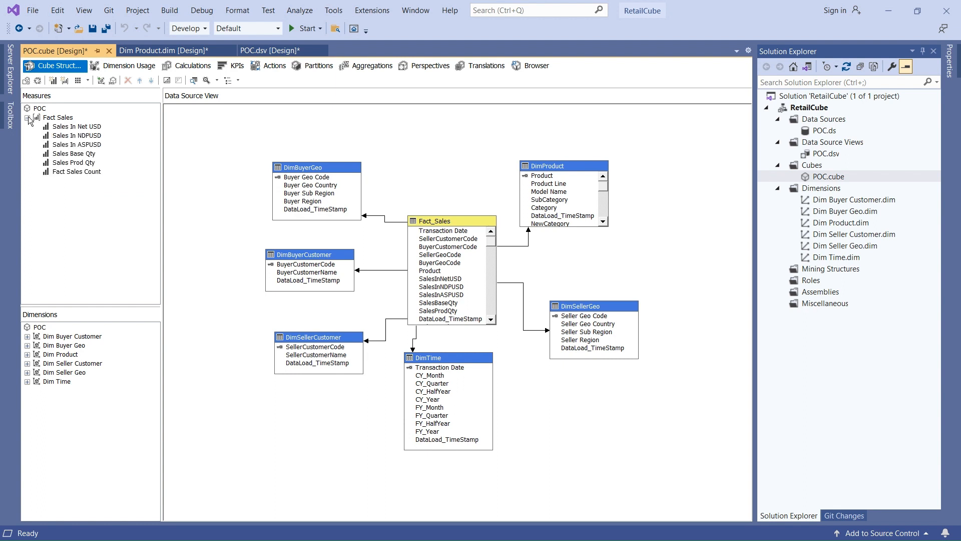
pyautogui.click(60, 118)
pyautogui.rightClick(60, 118)
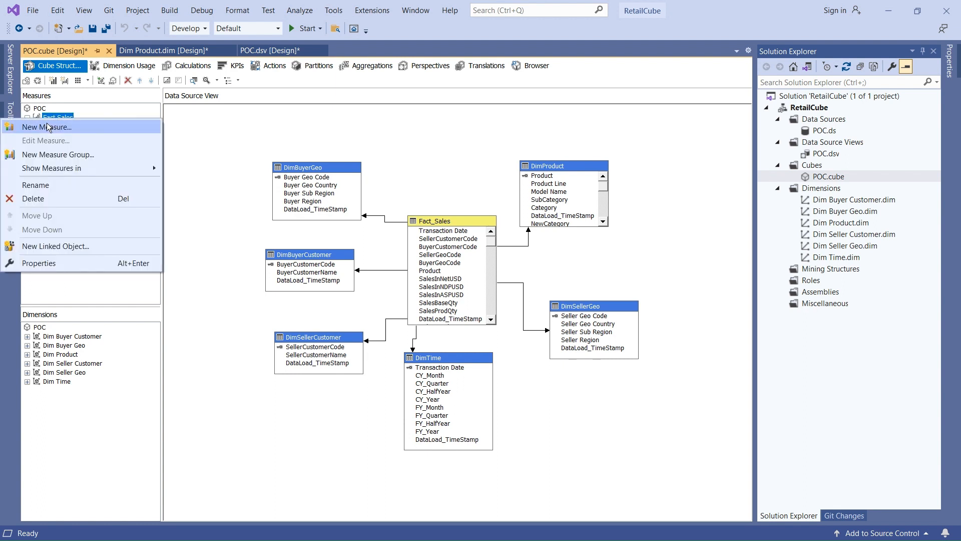
pyautogui.click(44, 127)
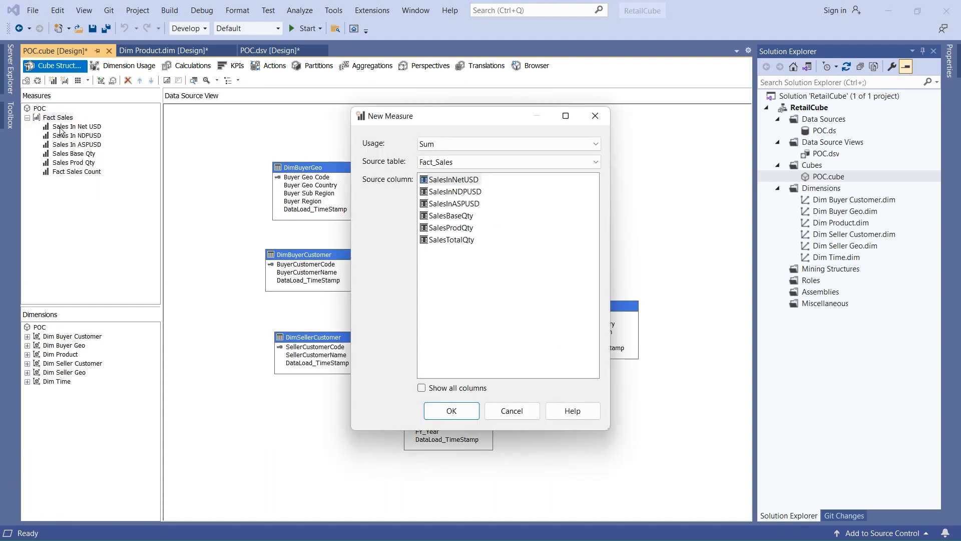
pyautogui.click(453, 240)
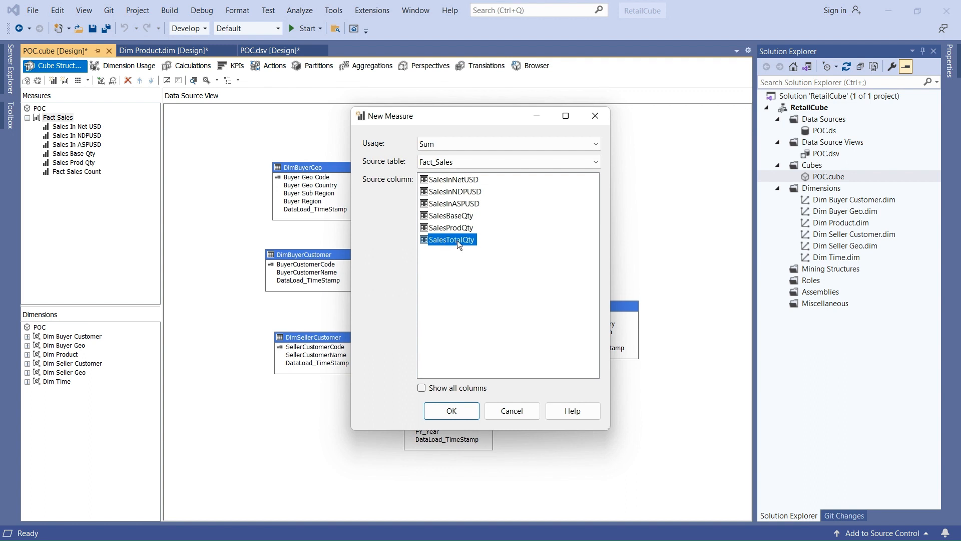
pyautogui.click(445, 409)
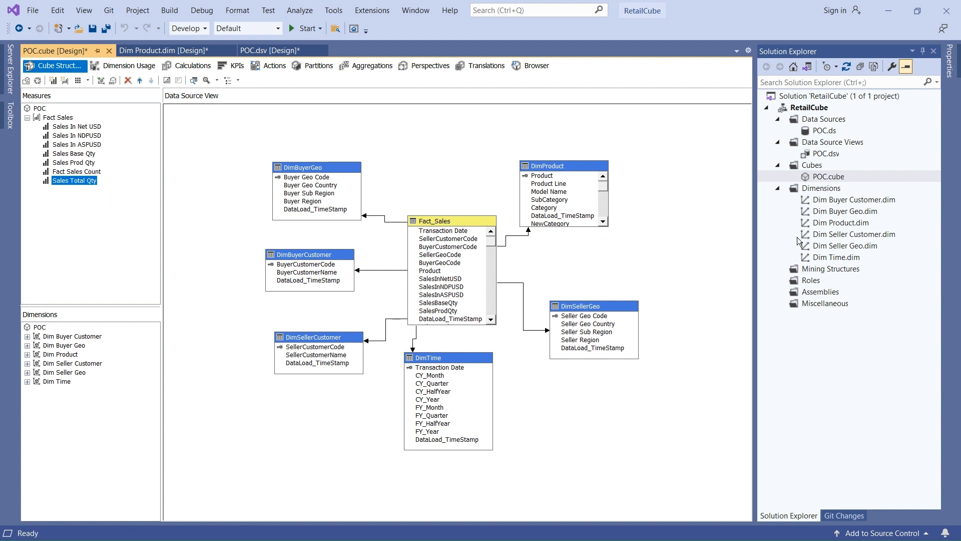
pyautogui.click(668, 193)
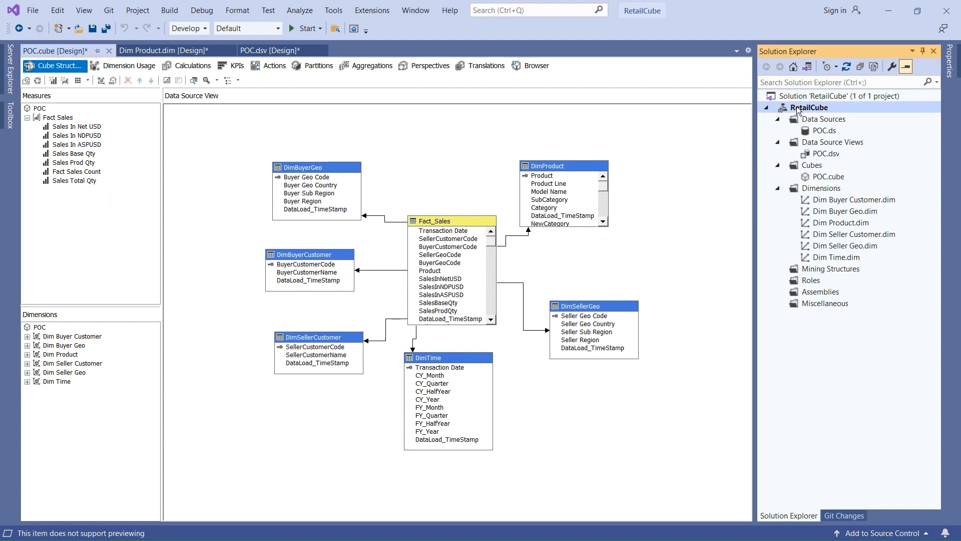
# - Deploy the RetailCube project, agreeing to overwrite the existing database on LocalHost
pyautogui.rightClick(797, 106)
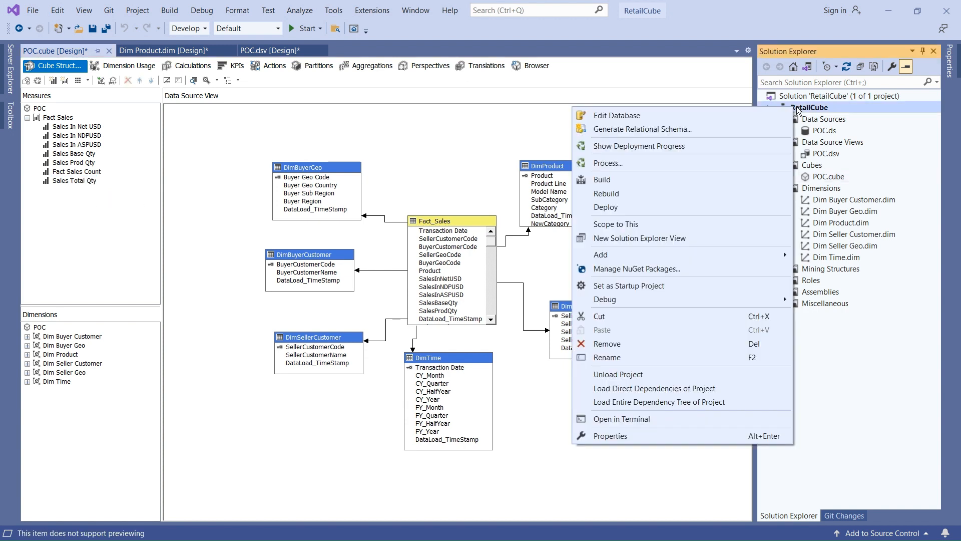
pyautogui.click(602, 205)
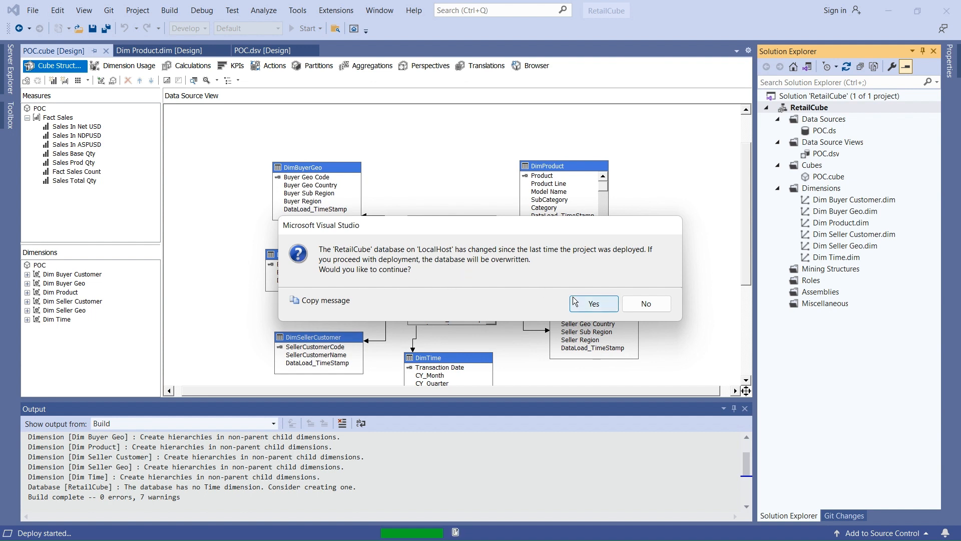
pyautogui.click(595, 306)
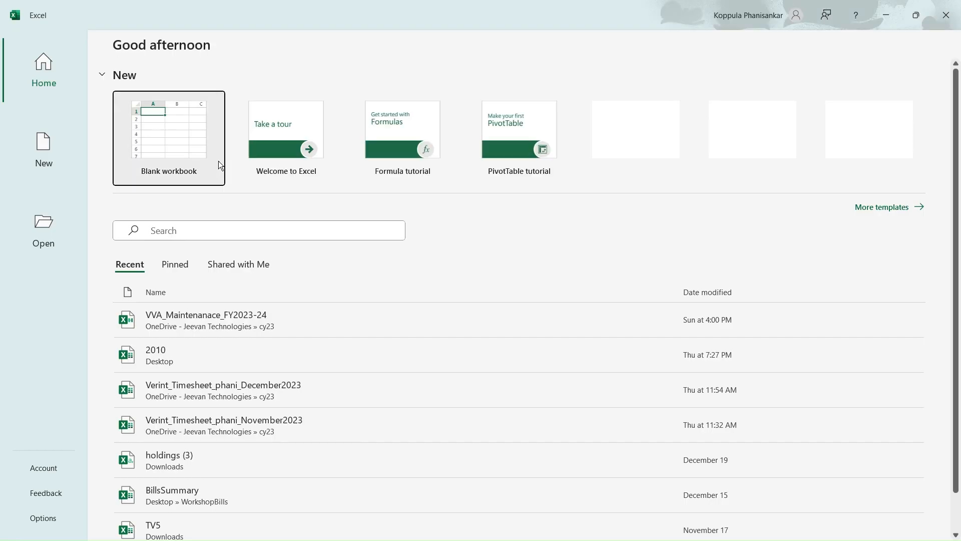
# - In Excel, create a blank workbook and connect to the Analysis Services server Localhost with Windows Authentication
pyautogui.click(219, 162)
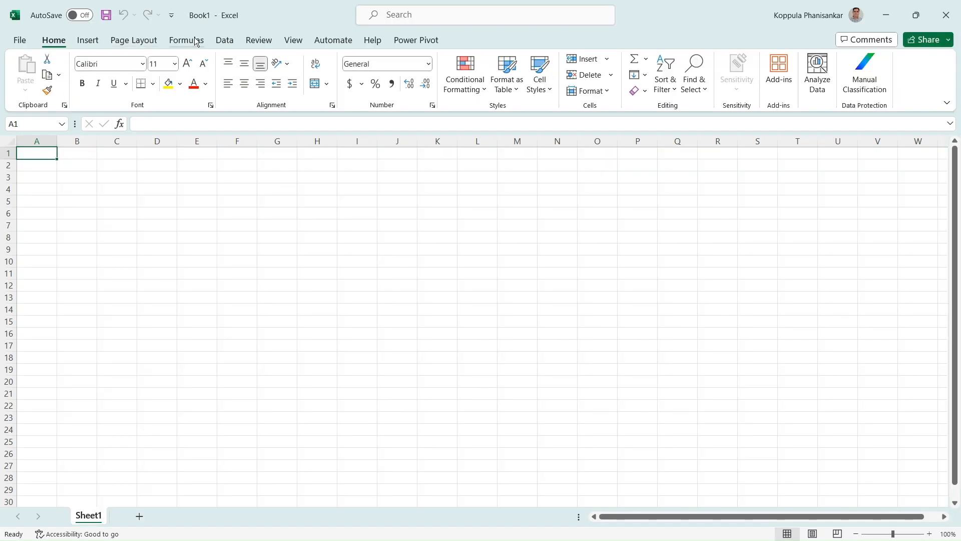
pyautogui.click(217, 40)
pyautogui.click(25, 80)
pyautogui.moveTo(107, 133)
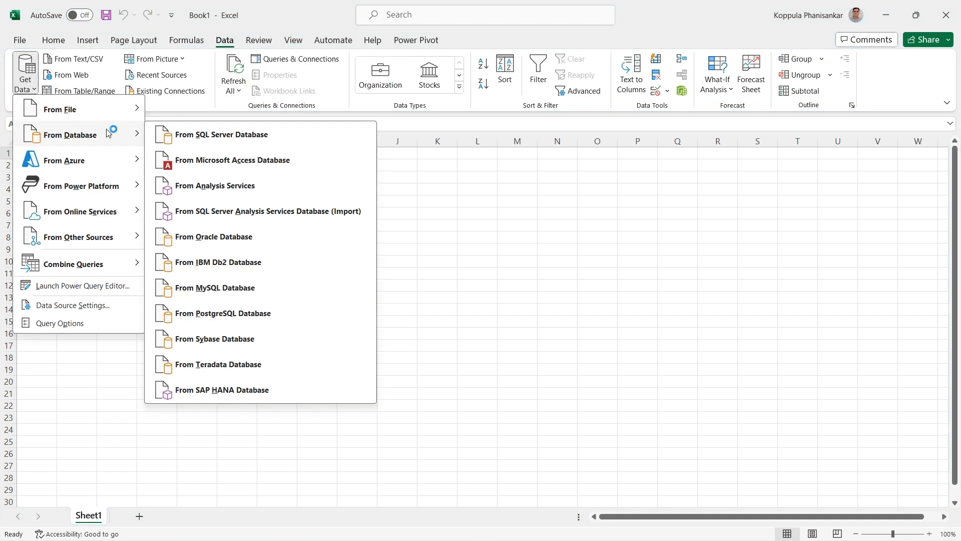
pyautogui.click(201, 185)
pyautogui.write('Local')
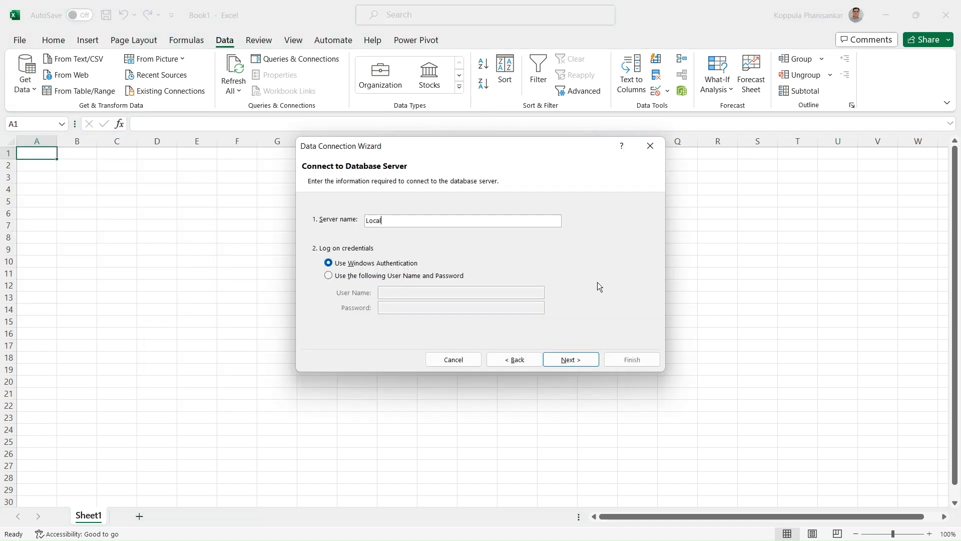
pyautogui.write('host')
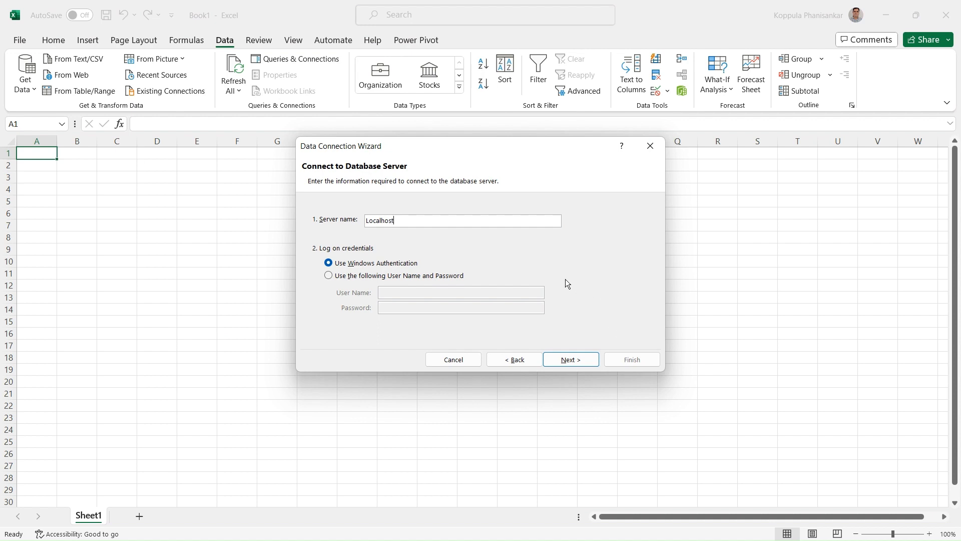
pyautogui.click(570, 359)
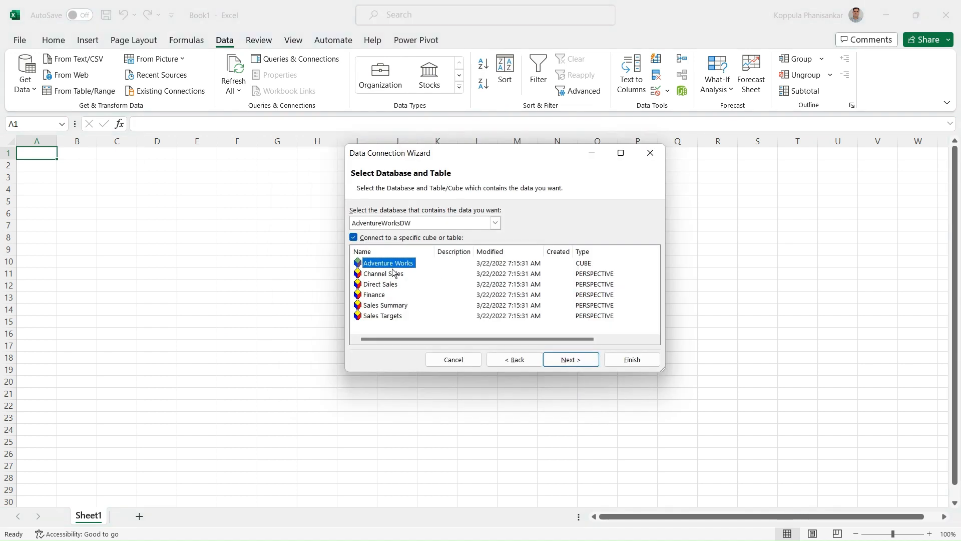
# - Choose the POC cube of the RetailCube database and import it as a PivotTable report at cell A1 of the existing worksheet
pyautogui.click(495, 222)
pyautogui.click(410, 260)
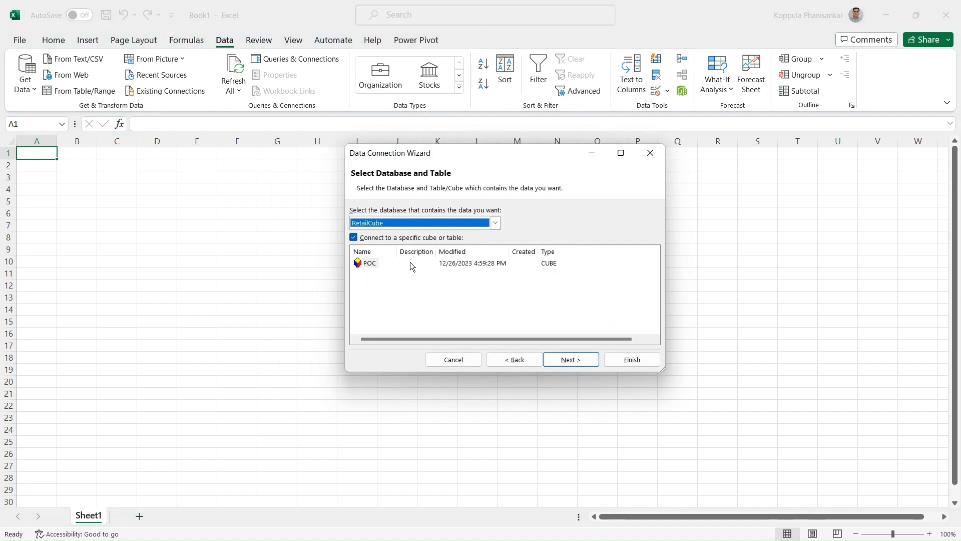
pyautogui.click(362, 263)
pyautogui.click(566, 361)
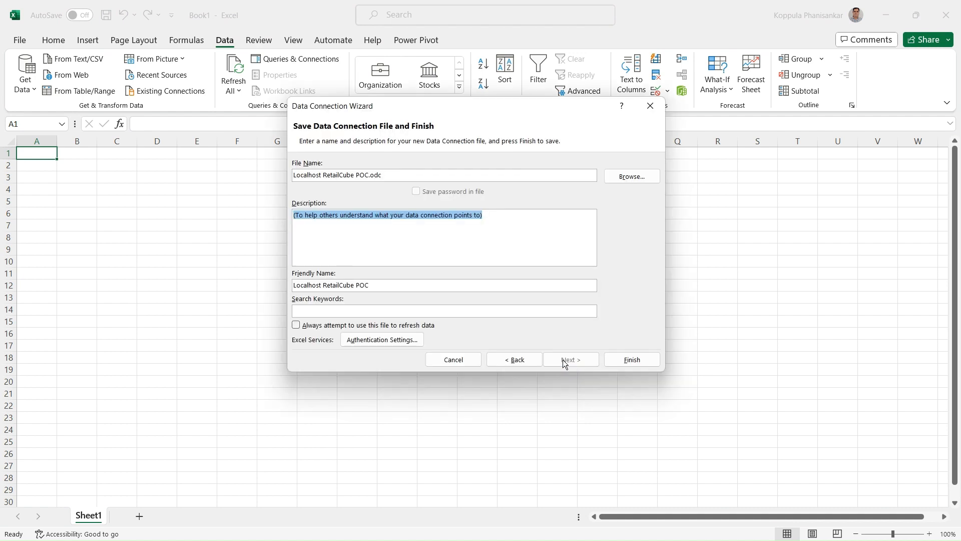
pyautogui.click(630, 359)
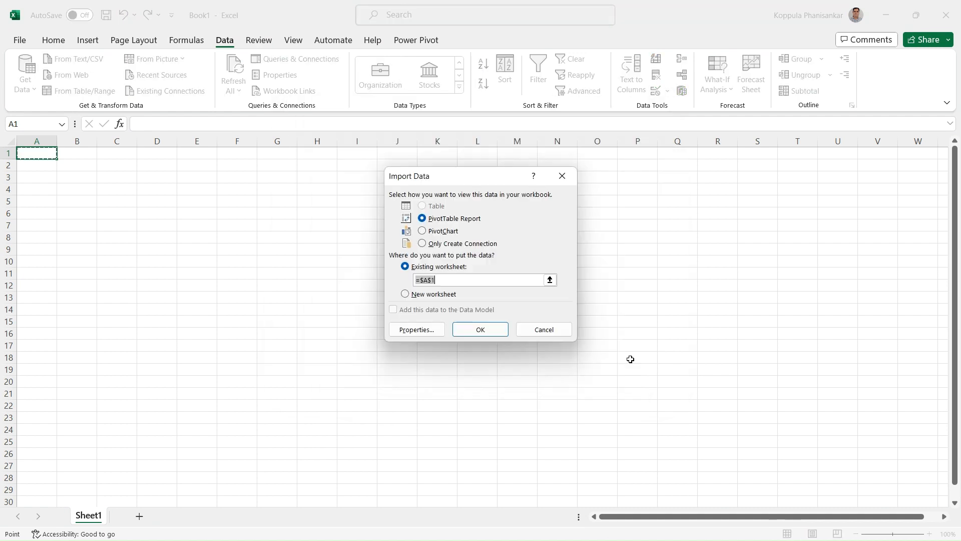
pyautogui.click(471, 329)
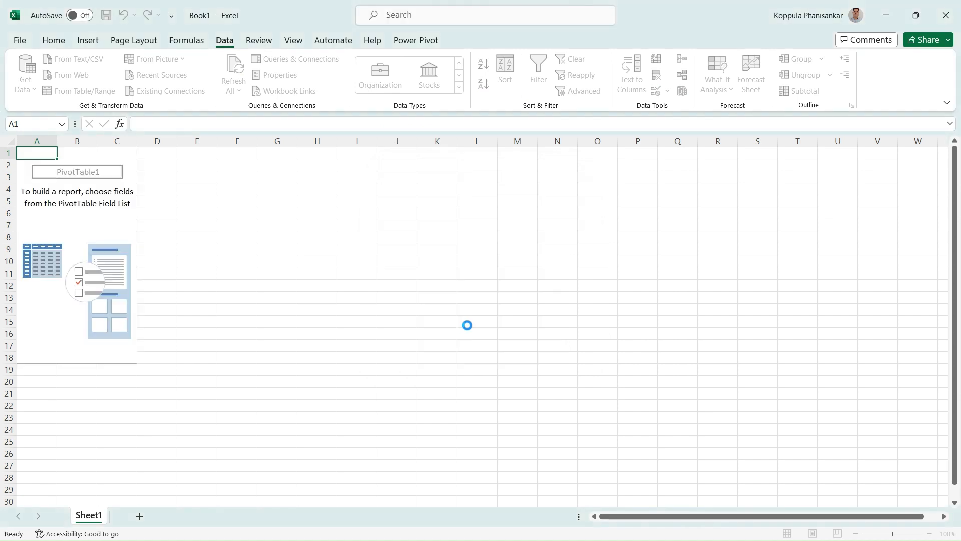
# - Enlarge the field list, add Sales Total Qty to the PivotTable's values and put a dimension field in its rows
pyautogui.moveTo(503, 326); pyautogui.dragTo(589, 162)
pyautogui.moveTo(659, 372); pyautogui.dragTo(913, 496)
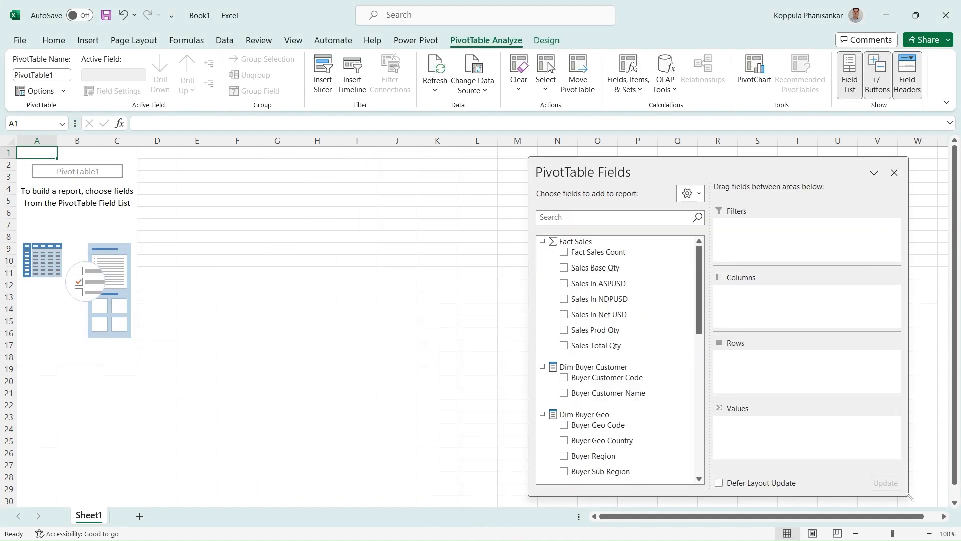
pyautogui.click(564, 346)
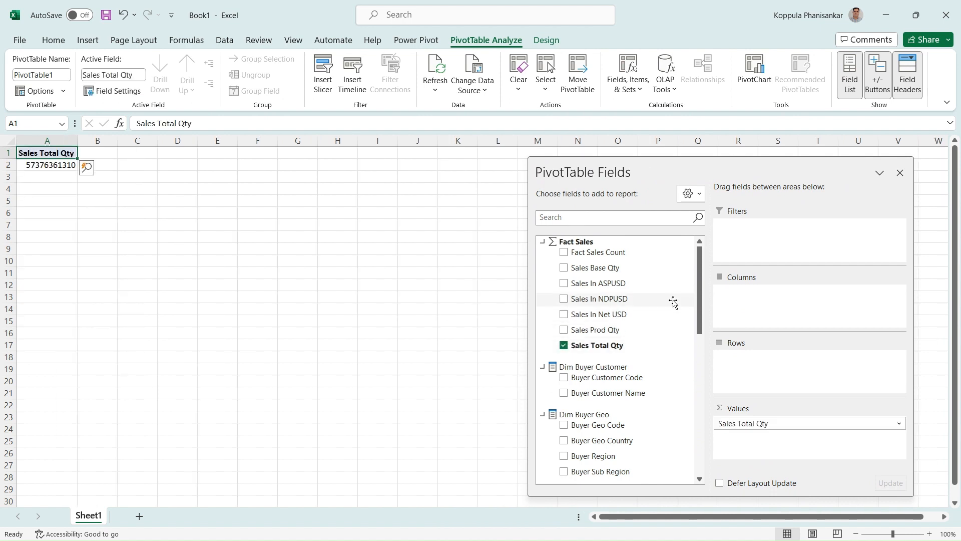
pyautogui.moveTo(698, 281); pyautogui.dragTo(700, 334)
pyautogui.moveTo(588, 350); pyautogui.dragTo(756, 369)
pyautogui.click(54, 165)
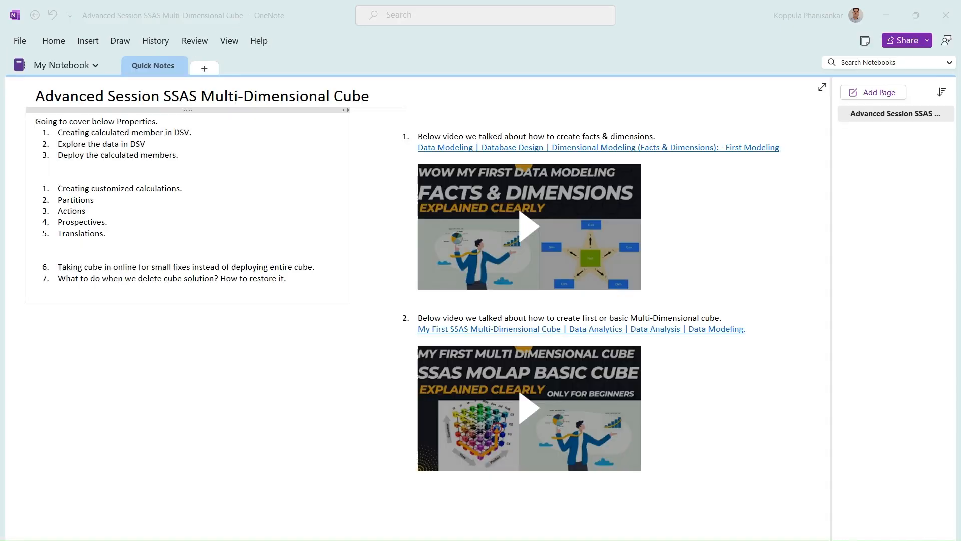
# - Switch to OneNote and highlight the first three agenda topics, from creating calculated members in DSV to deploying them
pyautogui.click(347, 481)
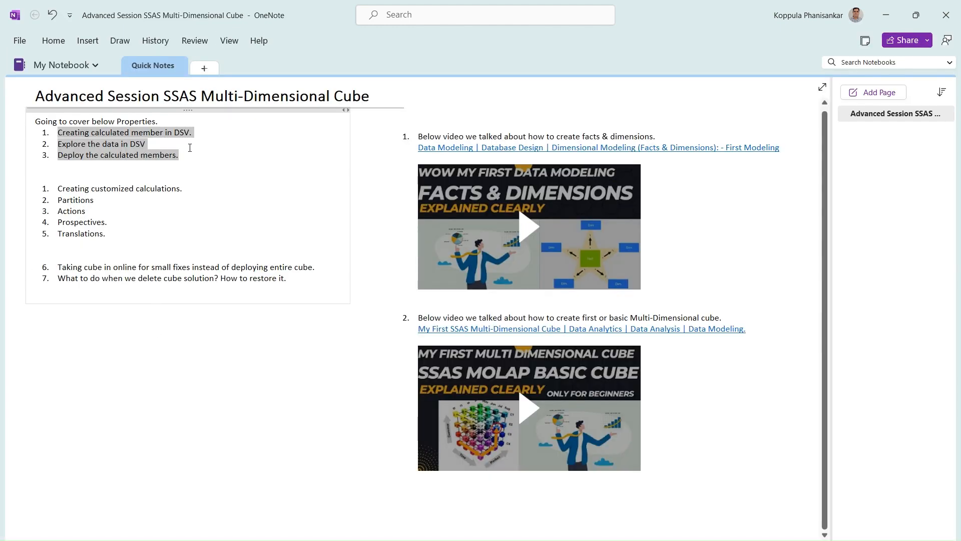
pyautogui.moveTo(189, 155); pyautogui.dragTo(47, 133)
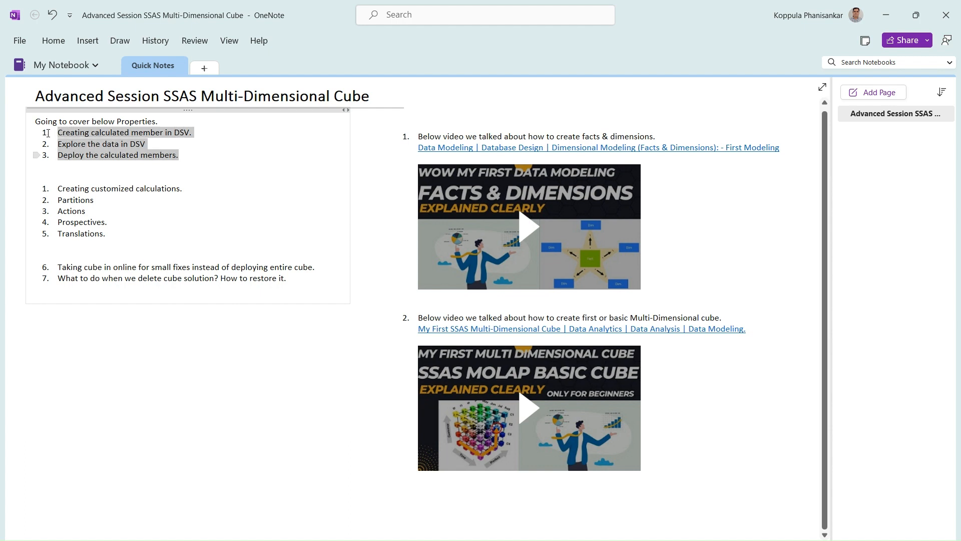
# - Clear the OneNote selection, switch to the RetailCube project in Visual Studio and close the Output window
pyautogui.click(121, 240)
pyautogui.press('BackSpace')
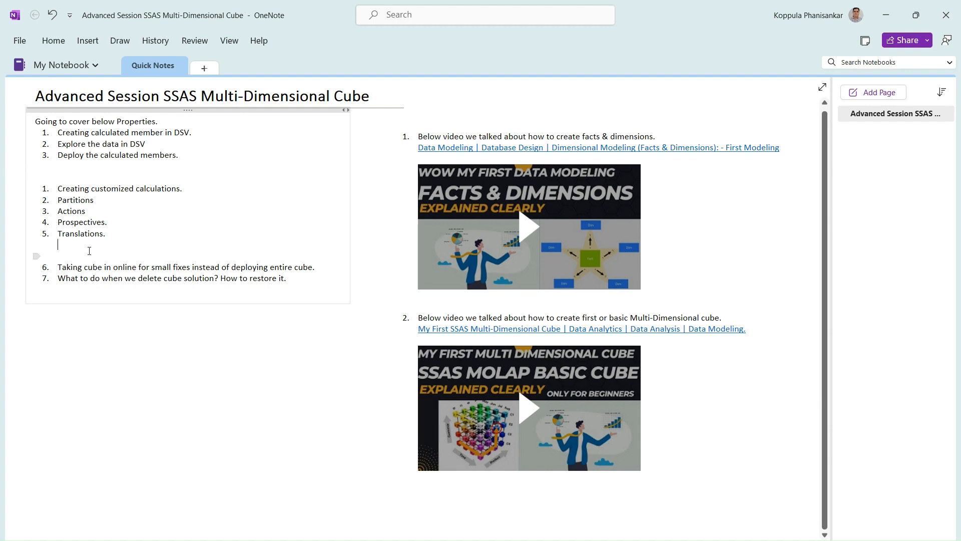
pyautogui.hotkey('alt', 'Tab')
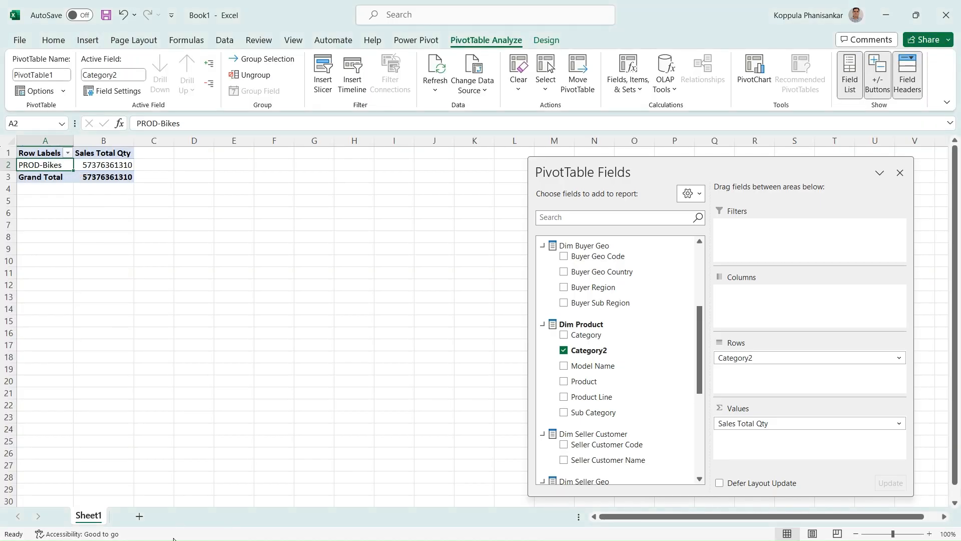
pyautogui.hotkey('alt', 'Tab')
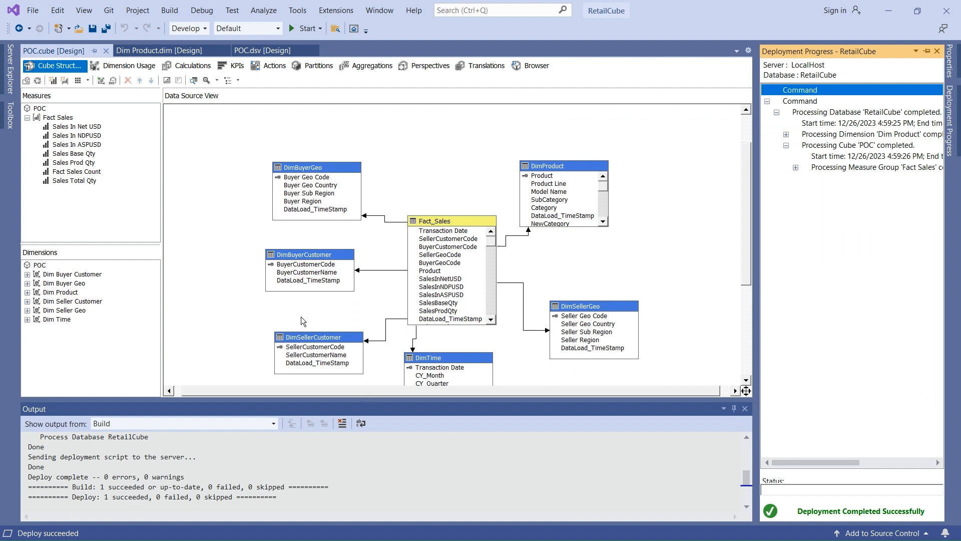
pyautogui.click(197, 167)
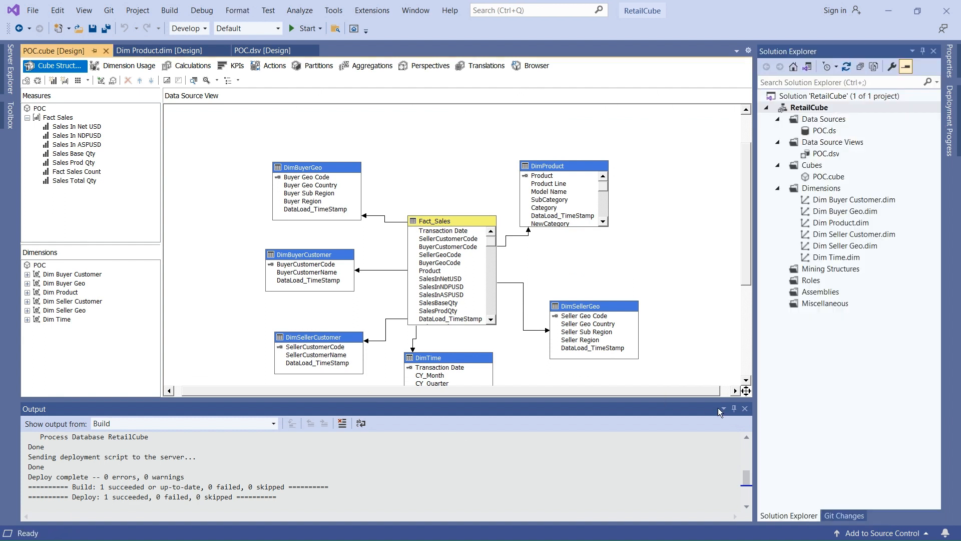
pyautogui.click(745, 409)
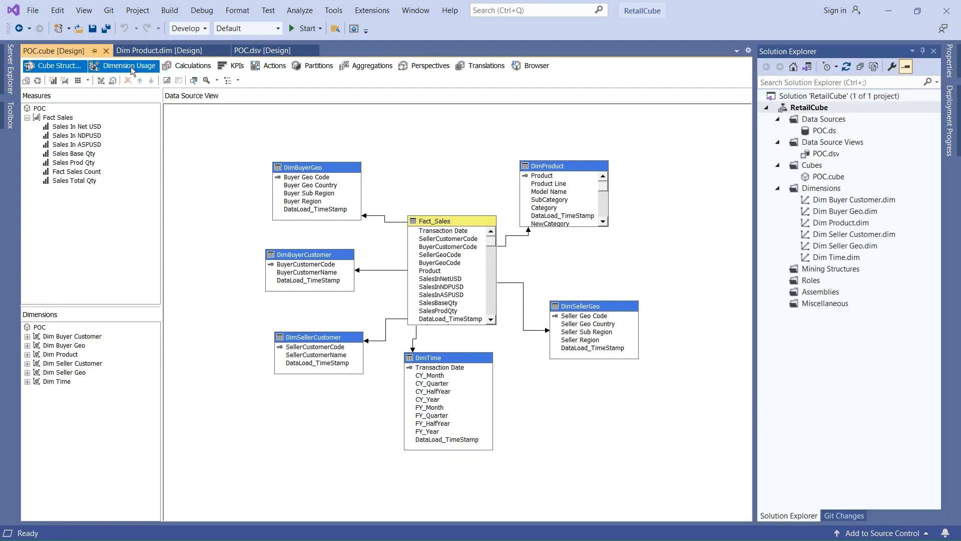
# - Open the POC cube's calculations and add a new calculated member
pyautogui.click(191, 68)
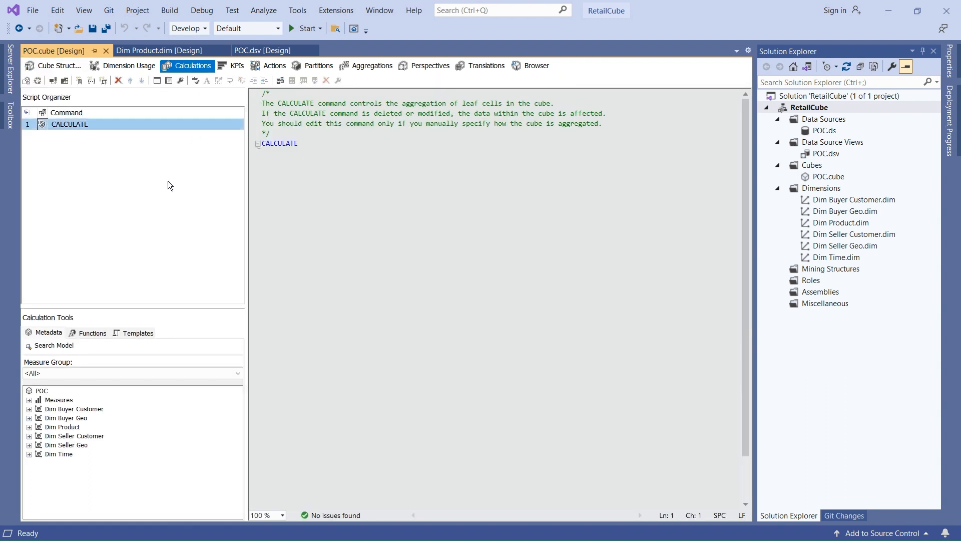
pyautogui.rightClick(88, 161)
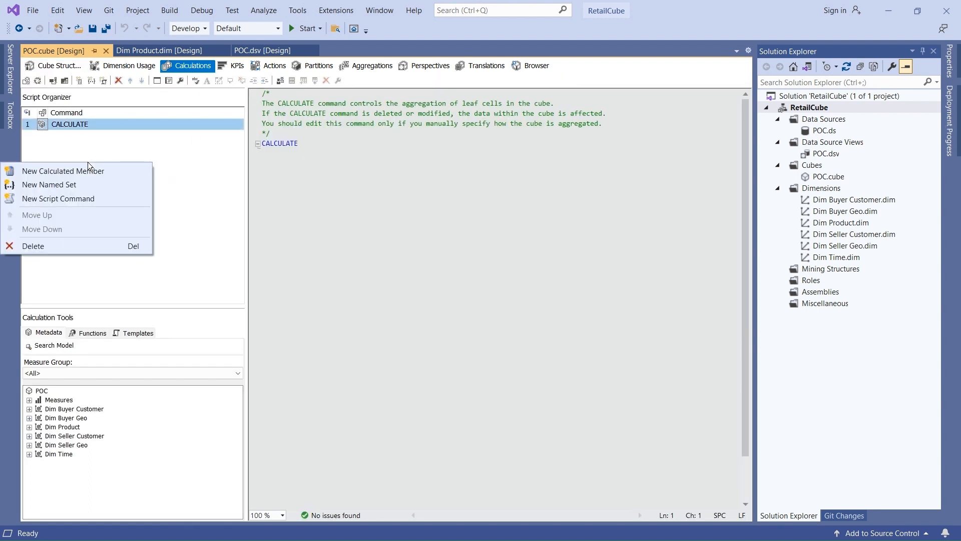
pyautogui.click(44, 170)
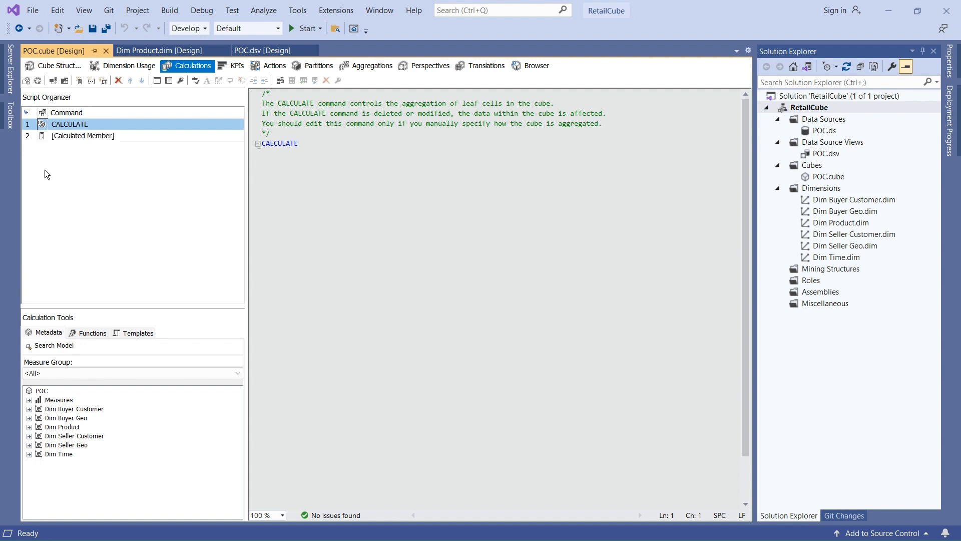
# - Expand the Fact Sales measures for reference and name the new calculated member SellInNetUSD_M
pyautogui.click(339, 113)
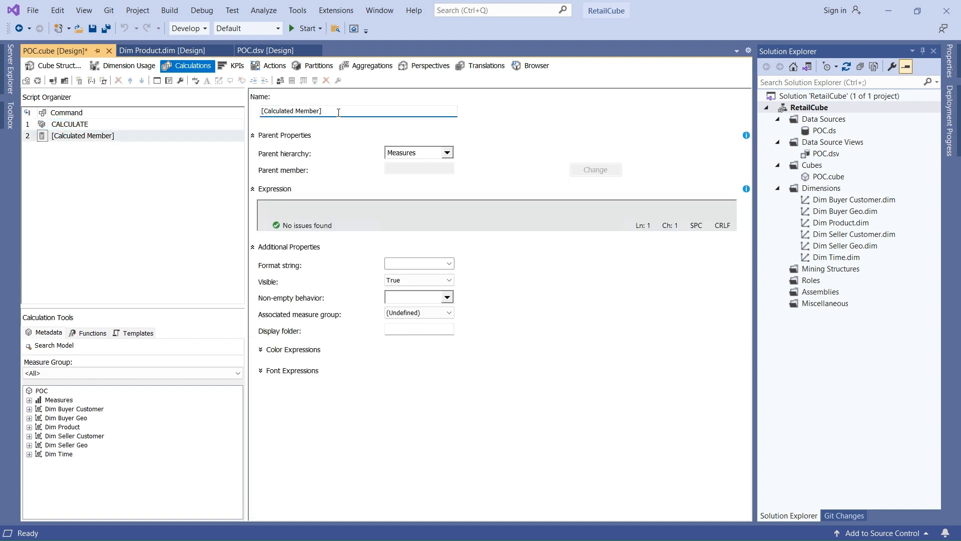
pyautogui.hotkey('ctrl', 'a')
pyautogui.press('BackSpace')
pyautogui.click(29, 400)
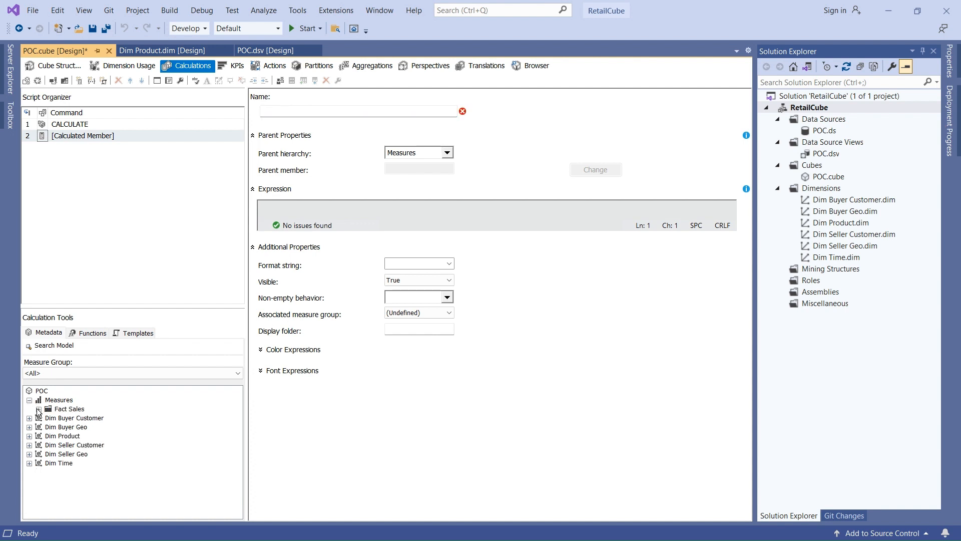
pyautogui.click(39, 409)
pyautogui.click(108, 446)
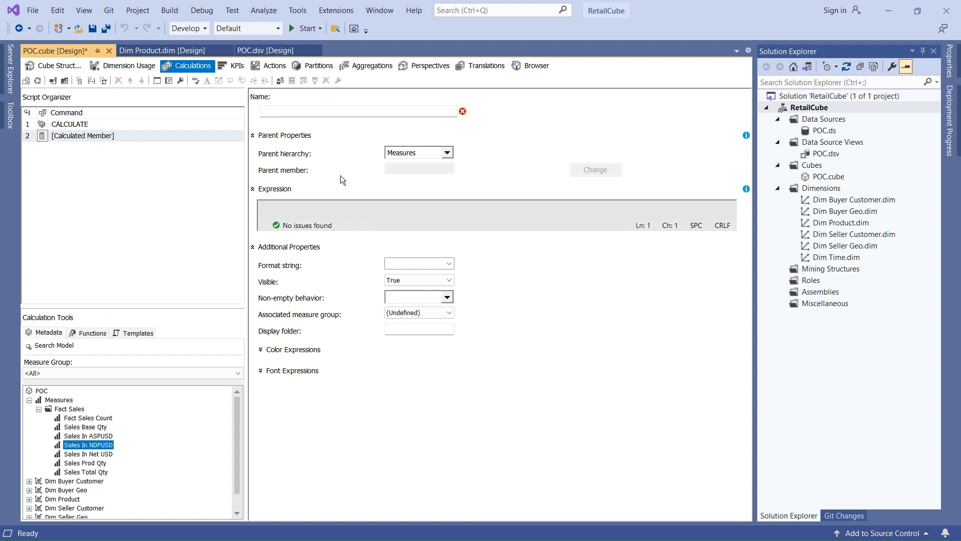
pyautogui.click(284, 111)
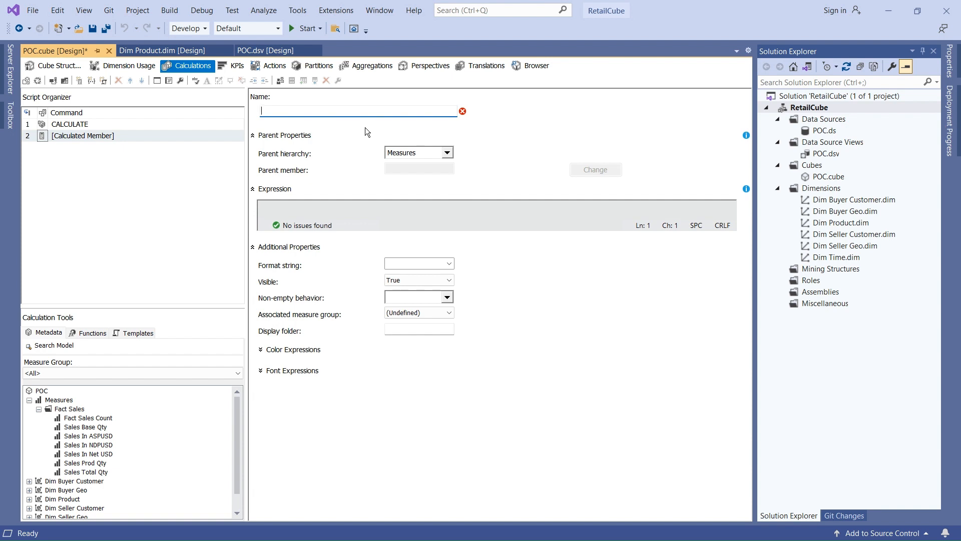
pyautogui.click(90, 447)
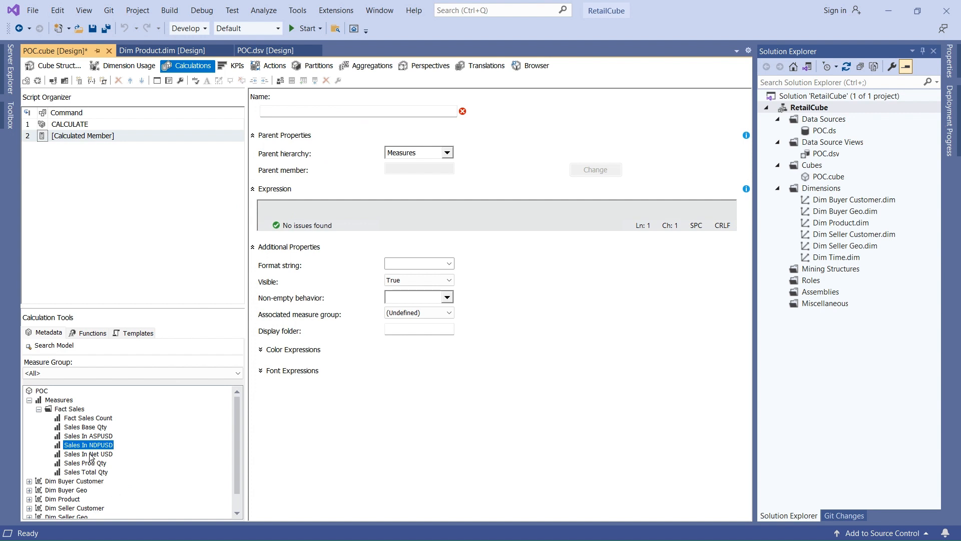
pyautogui.moveTo(92, 454); pyautogui.dragTo(281, 111)
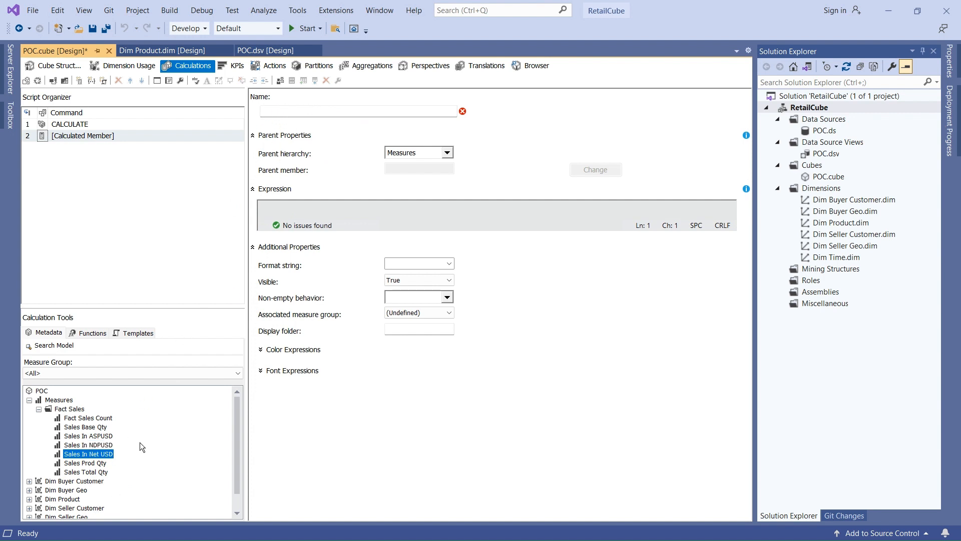
pyautogui.click(280, 111)
pyautogui.write('Sell')
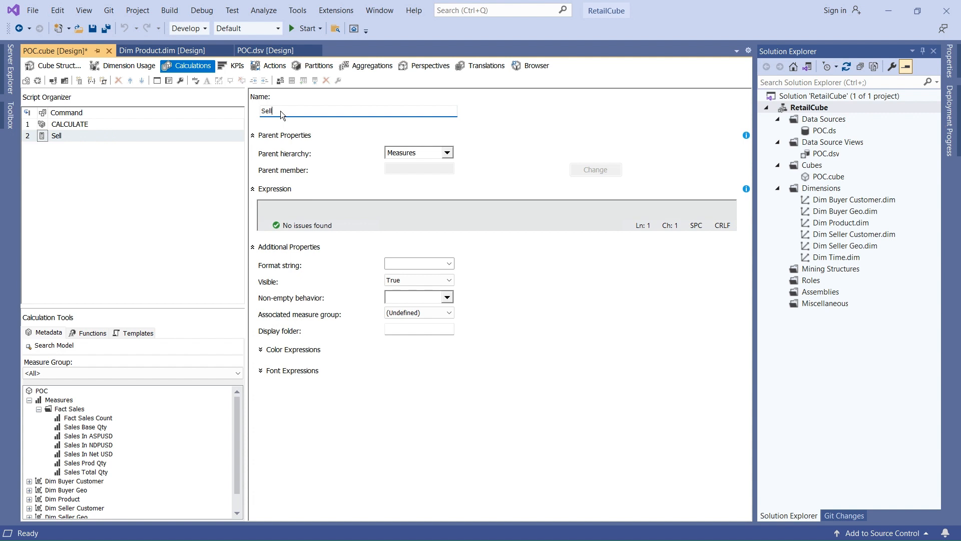
pyautogui.write('InNetUSD_M')
# - Set the member's expression to [Measures].[Sales In Net USD] * 1000000
pyautogui.click(303, 207)
pyautogui.moveTo(94, 457); pyautogui.dragTo(296, 210)
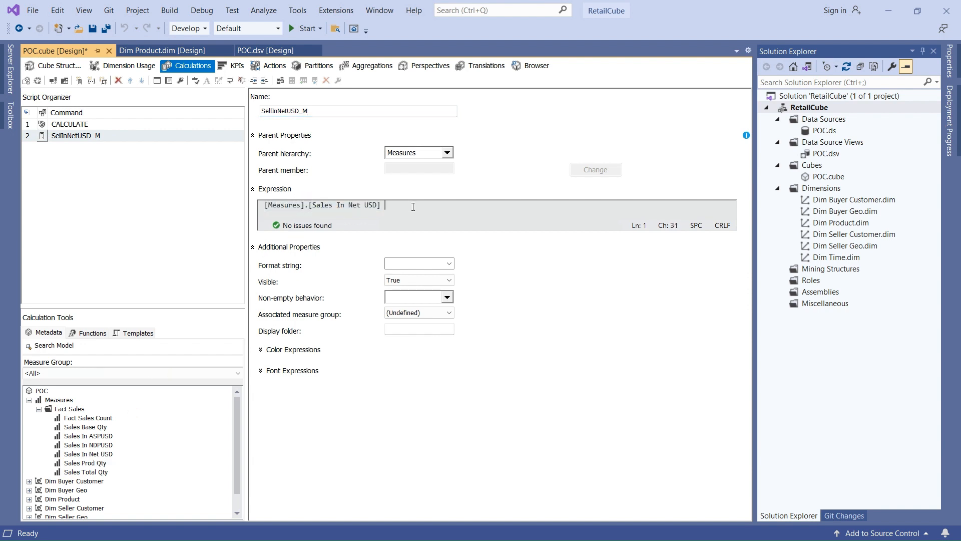
pyautogui.write('* 1000000')
pyautogui.press('Left')
pyautogui.press('Left')
pyautogui.press('Left')
# - Set the format string to "$#,##0.00;($#,##0.00)" and the non-empty behavior to Sales In Net USD, keeping Visible as True
pyautogui.click(450, 263)
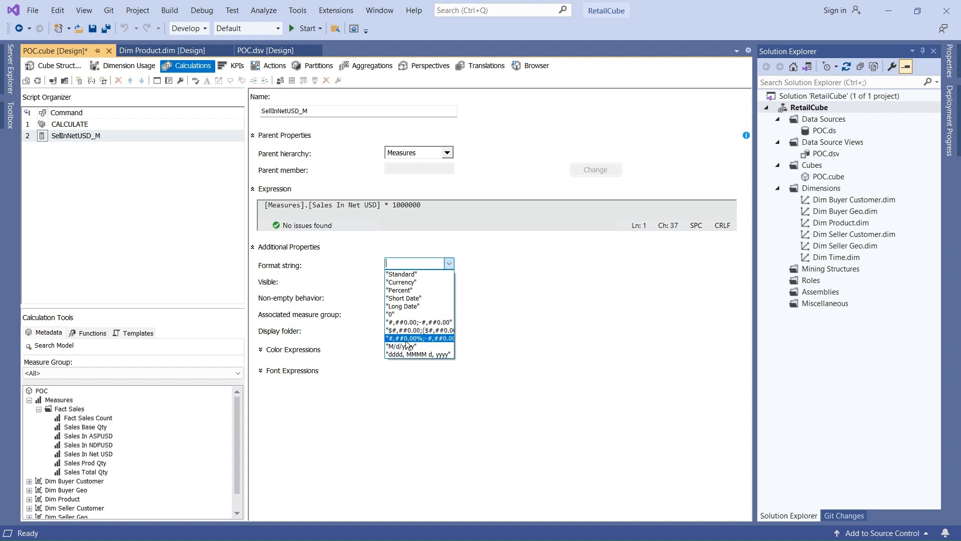
pyautogui.click(399, 330)
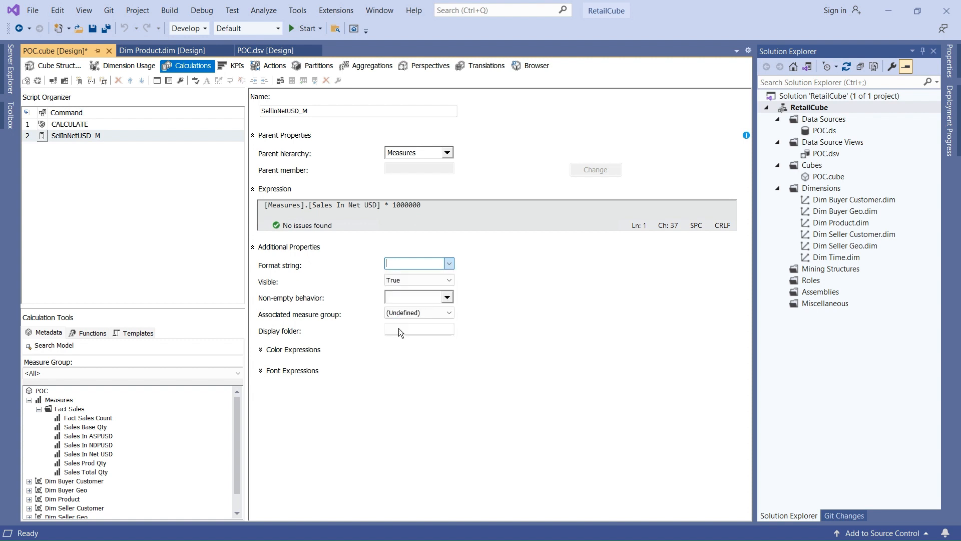
pyautogui.click(450, 283)
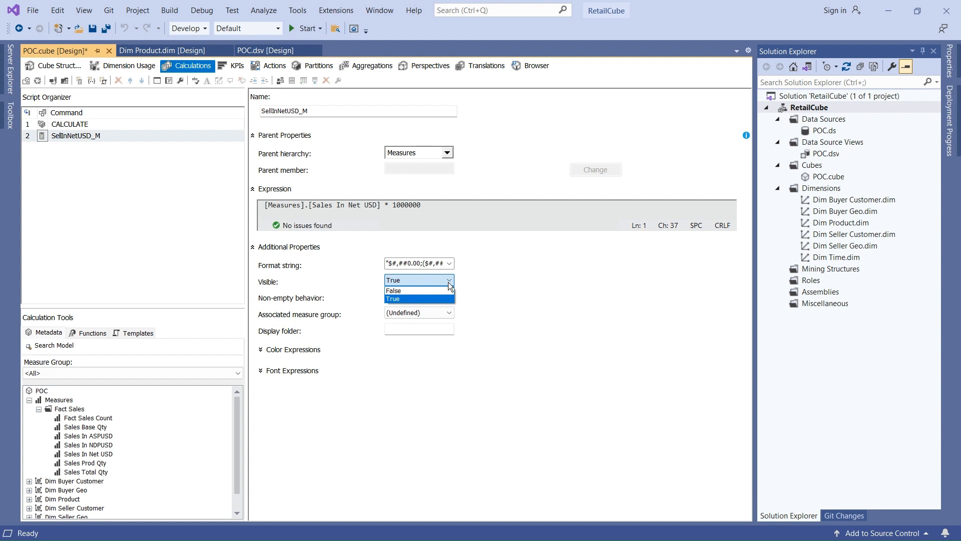
pyautogui.click(449, 282)
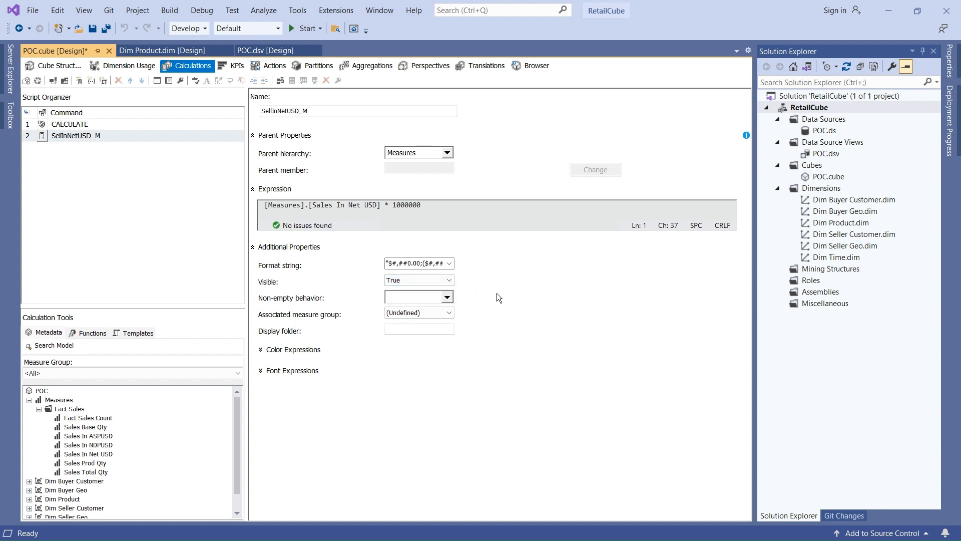
pyautogui.click(447, 298)
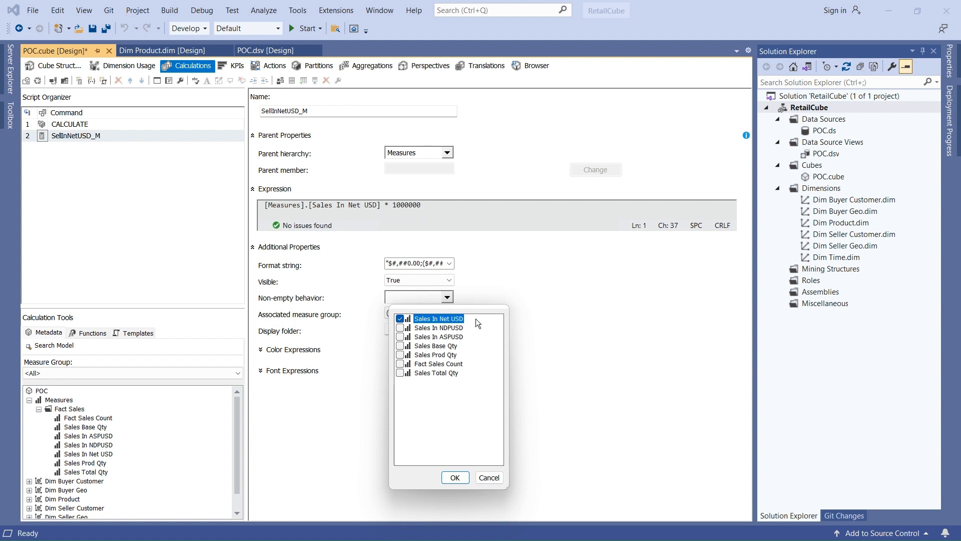
pyautogui.click(454, 478)
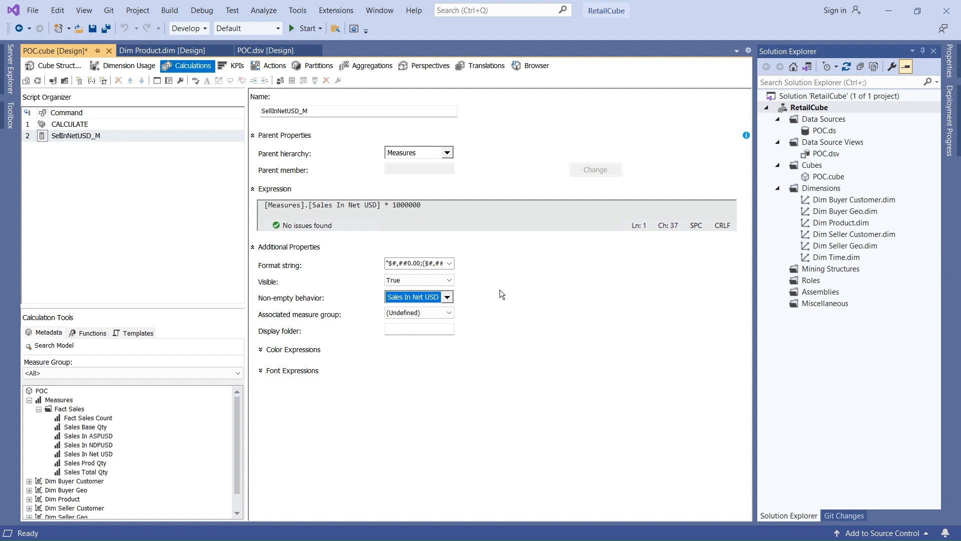
# - Associate the calculated member with the Fact Sales measure group and enter Calculated Measures as its display folder
pyautogui.click(449, 313)
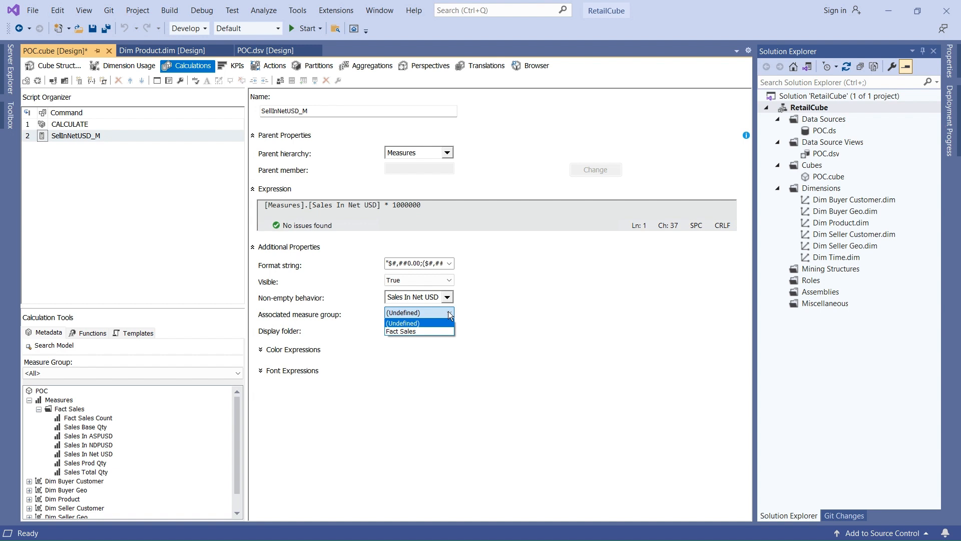
pyautogui.click(417, 330)
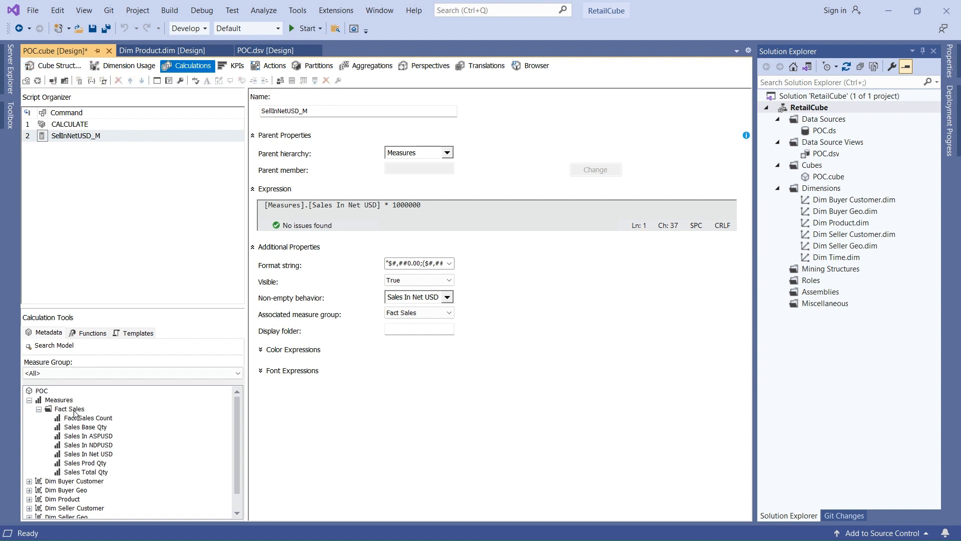
pyautogui.click(413, 327)
pyautogui.write('sures')
# - Examine the member's color and font expression settings in a widened editor, then collapse both sections
pyautogui.click(261, 350)
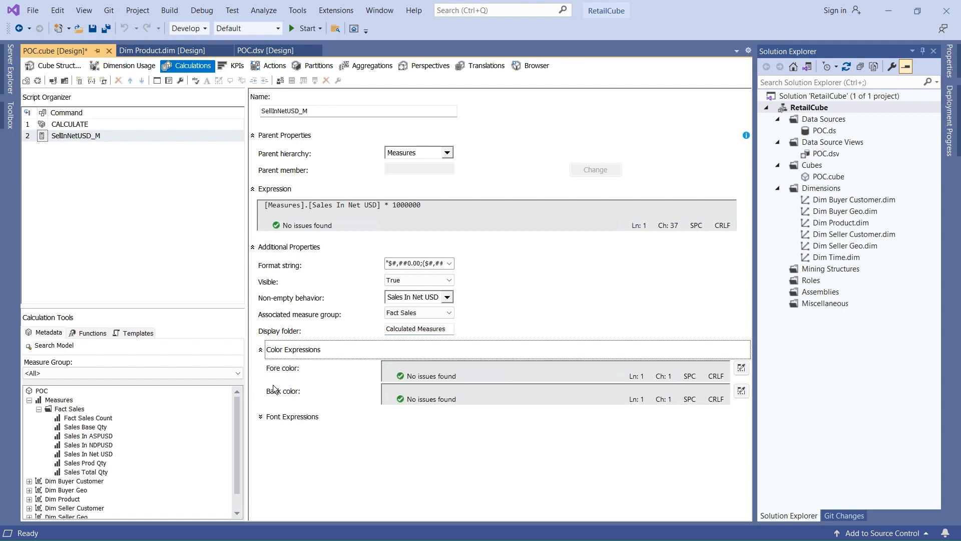
pyautogui.click(261, 419)
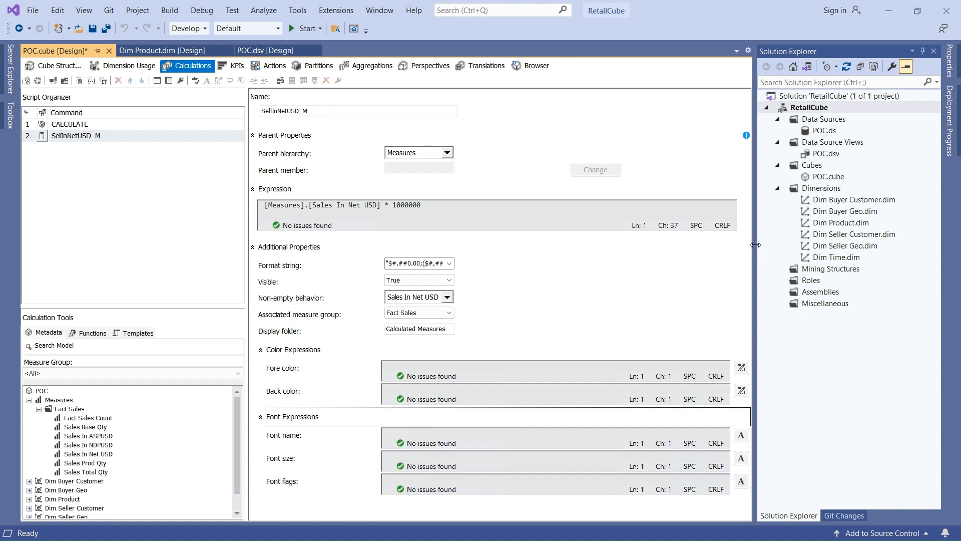
pyautogui.moveTo(757, 244); pyautogui.dragTo(793, 260)
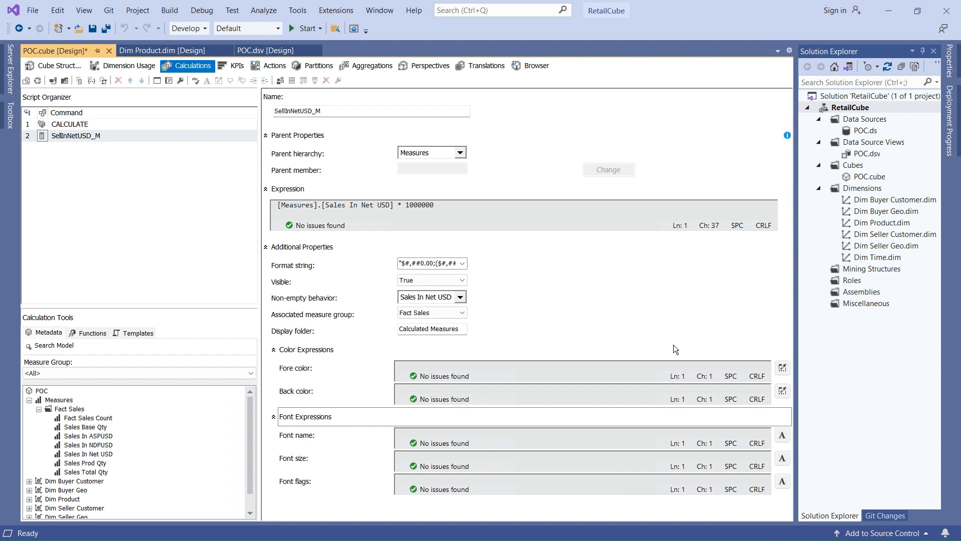
pyautogui.click(275, 353)
pyautogui.click(278, 372)
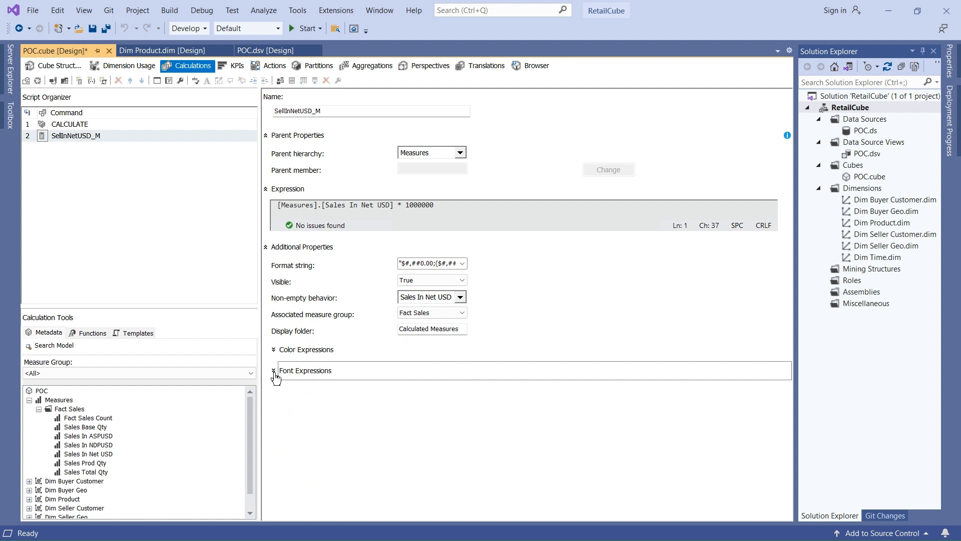
pyautogui.click(443, 210)
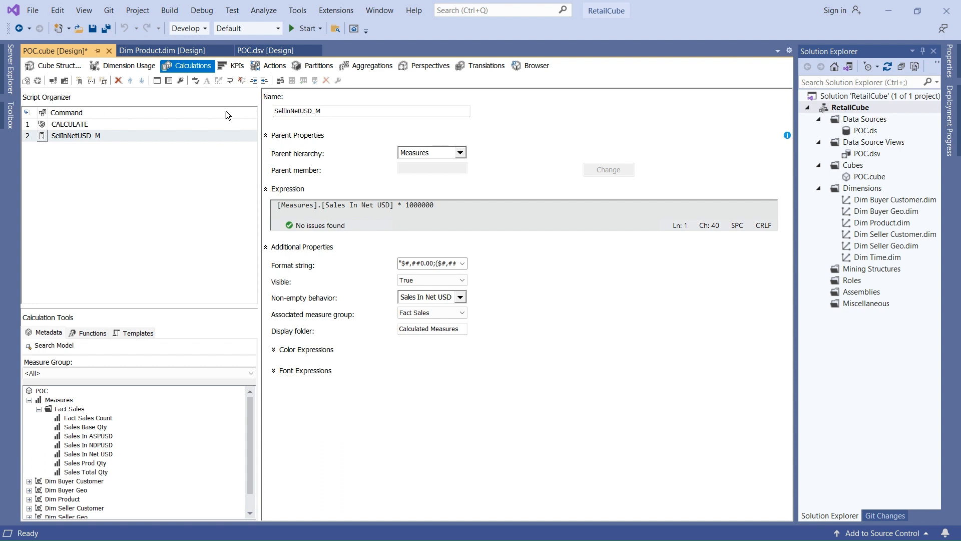
# - Review the generated MDX in script view and return to the form view of SellInNetUSD_M
pyautogui.click(169, 81)
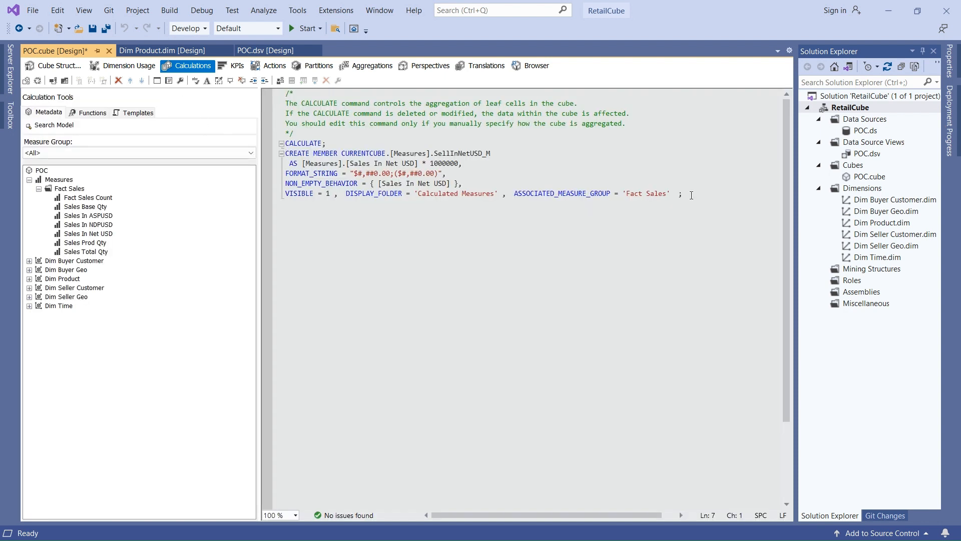
pyautogui.moveTo(691, 196); pyautogui.dragTo(284, 144)
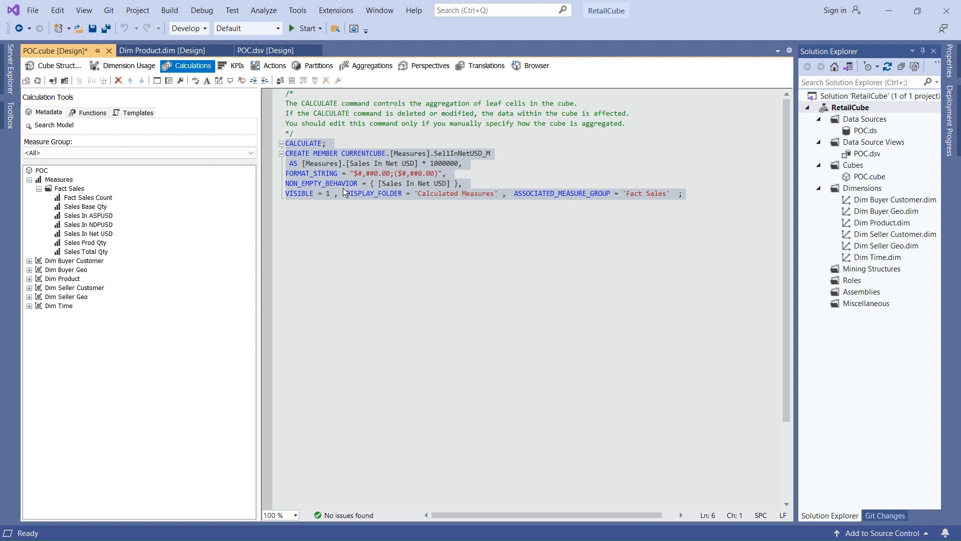
pyautogui.click(157, 81)
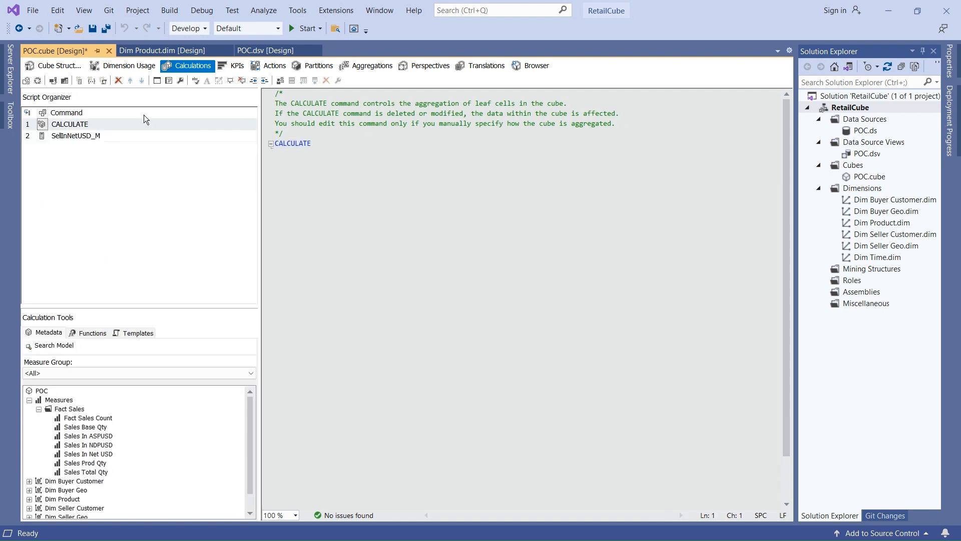
pyautogui.click(103, 137)
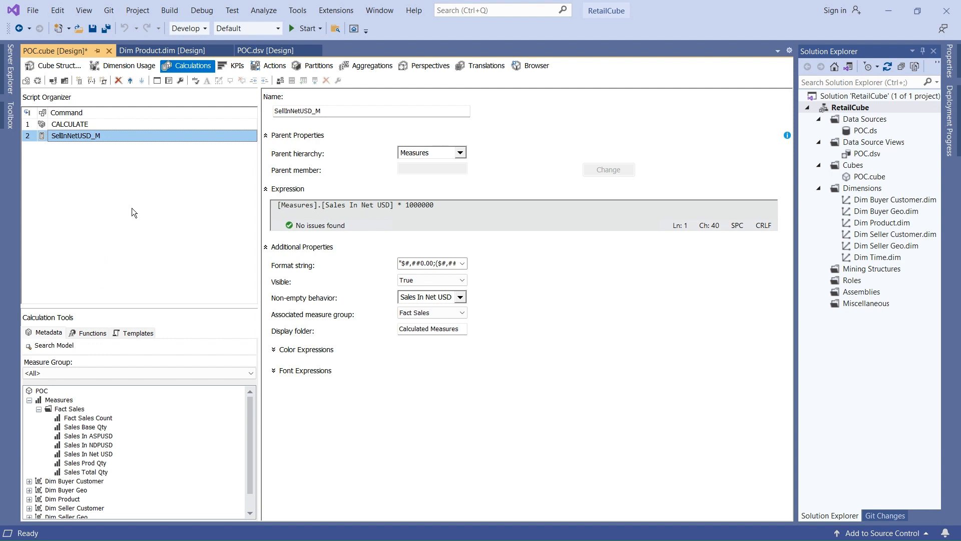
# - Add a new calculated member below SellInNetUSD_M and name it PM_SellInNetUSD
pyautogui.rightClick(116, 183)
pyautogui.click(83, 193)
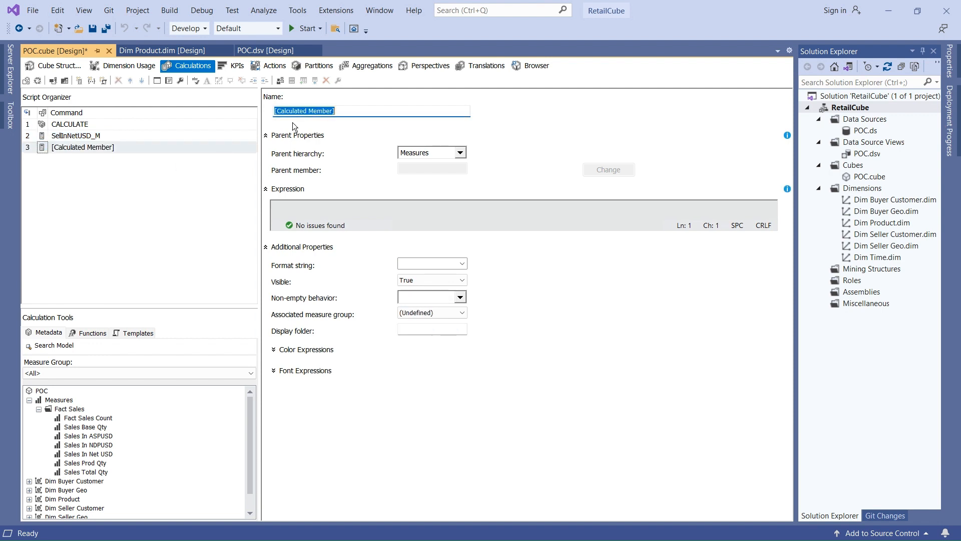
pyautogui.click(339, 112)
pyautogui.hotkey('ctrl', 'a')
pyautogui.press('BackSpace')
pyautogui.write('Sell')
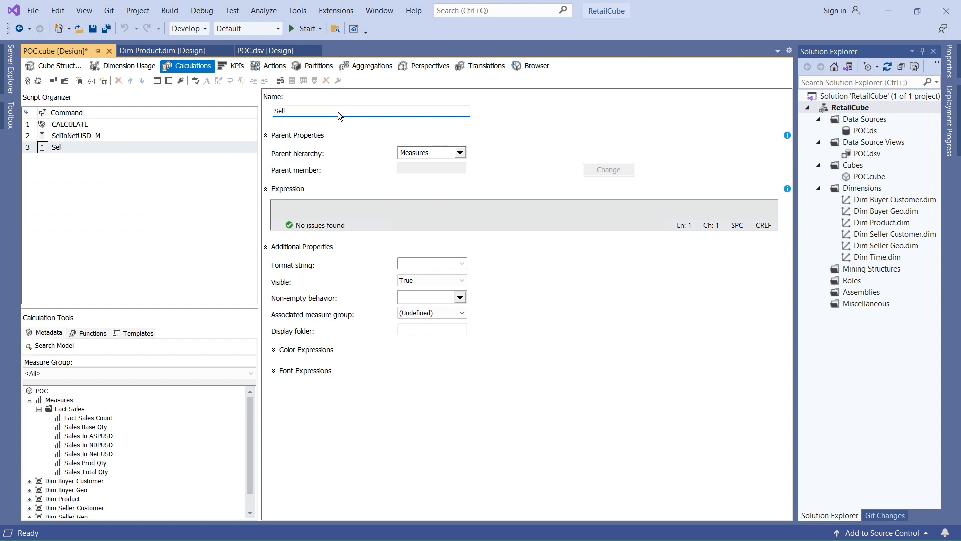
pyautogui.write('InNetUSD')
pyautogui.press('Home')
pyautogui.write('PM_')
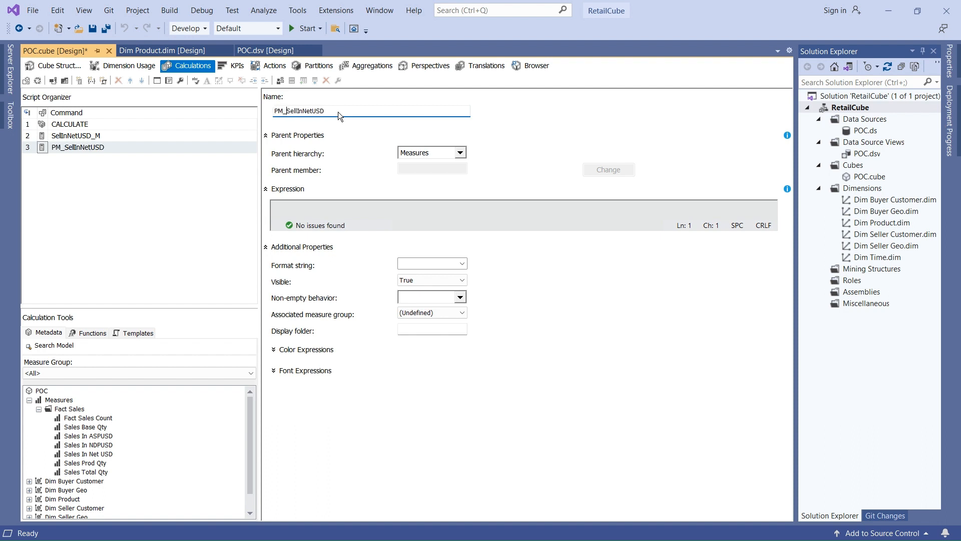
# - Start the member's expression as a tuple with the Sales In Net USD measure: ([Measures].[Sales In Net USD],
pyautogui.click(303, 206)
pyautogui.moveTo(97, 455); pyautogui.dragTo(328, 213)
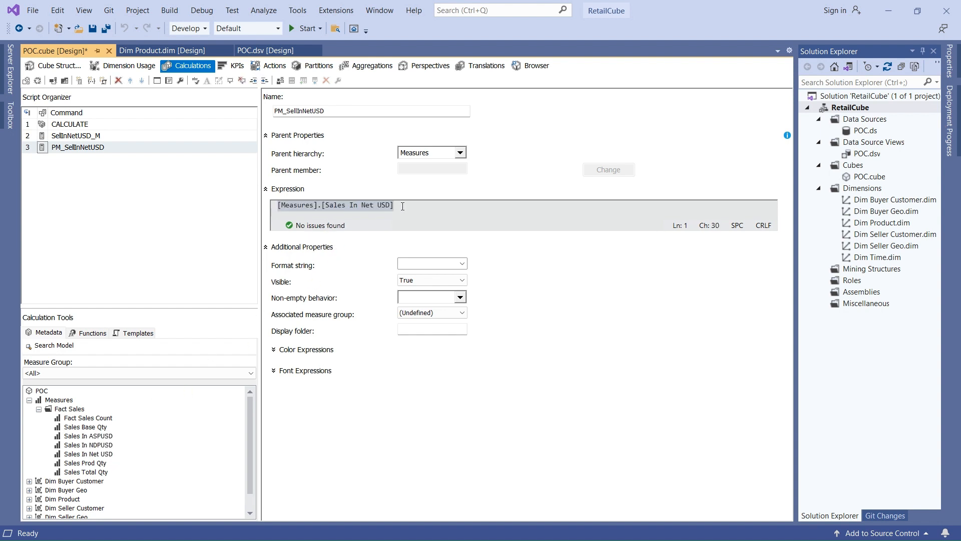
pyautogui.click(402, 206)
pyautogui.write(',')
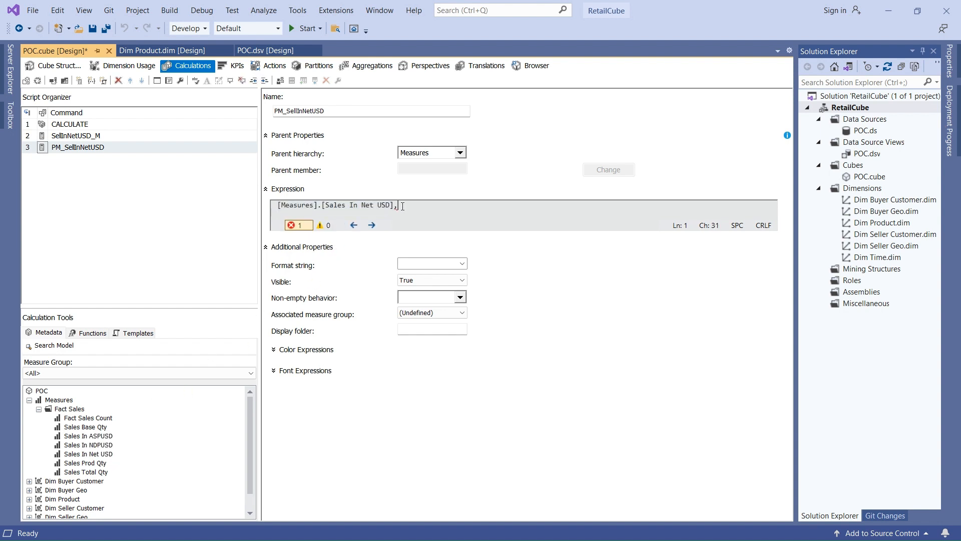
pyautogui.moveTo(400, 205); pyautogui.dragTo(280, 205)
pyautogui.click(280, 206)
pyautogui.press('Home')
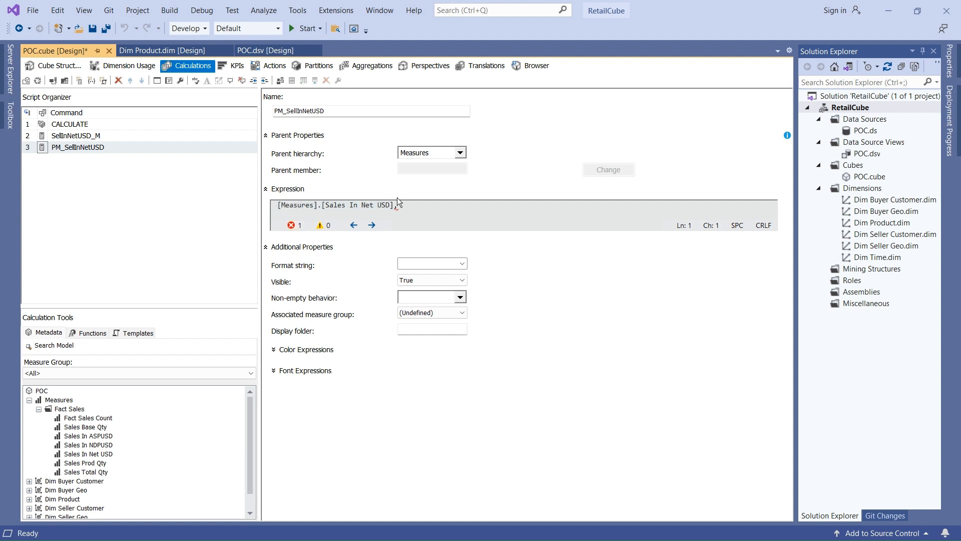
pyautogui.write('(')
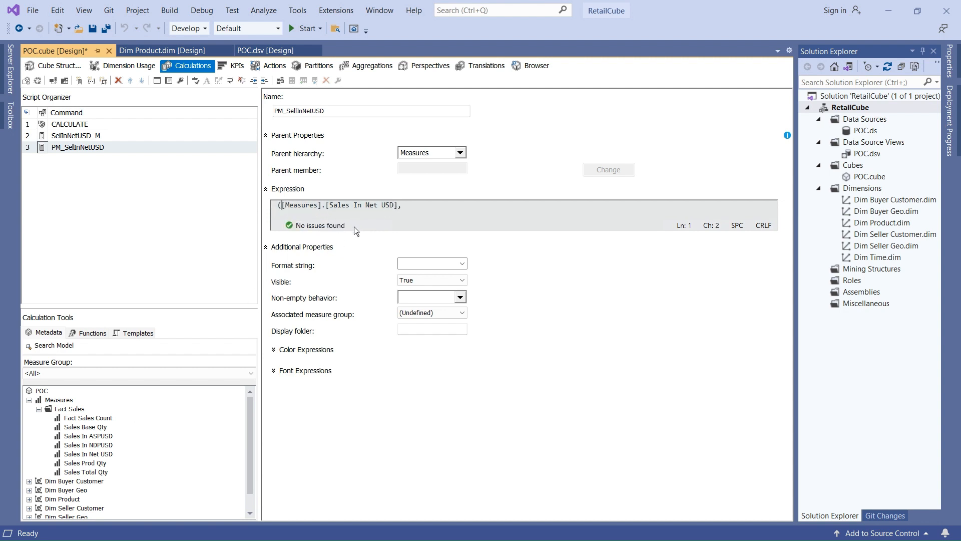
# - Complete the tuple with [Dim Time].[CY Month].[CY Month].CurrentMember.PrevMember), taking the CY Month level from the cube metadata, and review the full expression
pyautogui.click(39, 409)
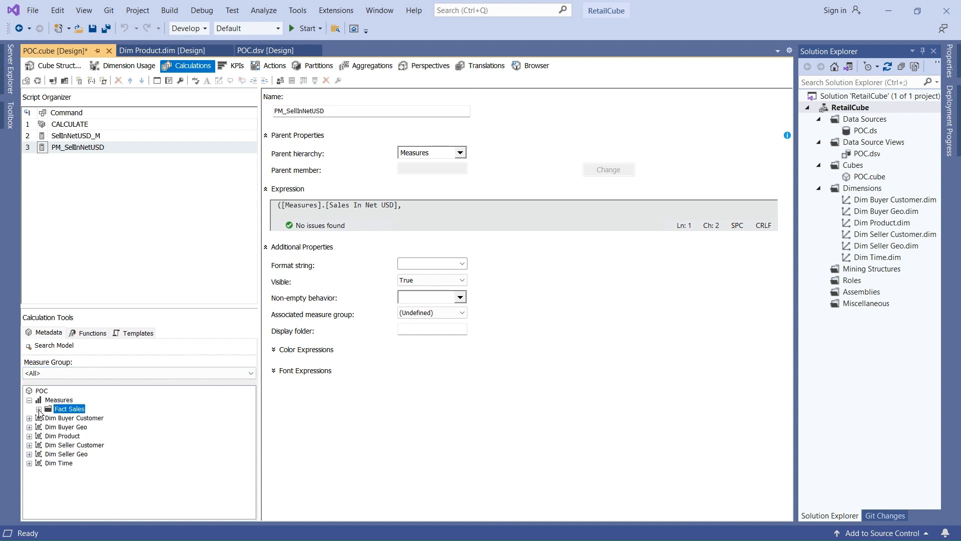
pyautogui.click(29, 462)
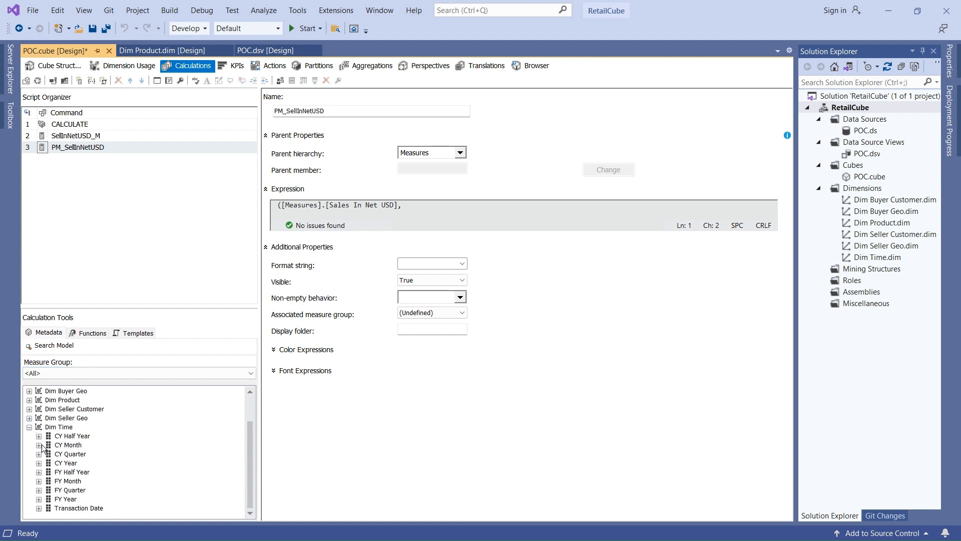
pyautogui.click(39, 445)
pyautogui.click(49, 463)
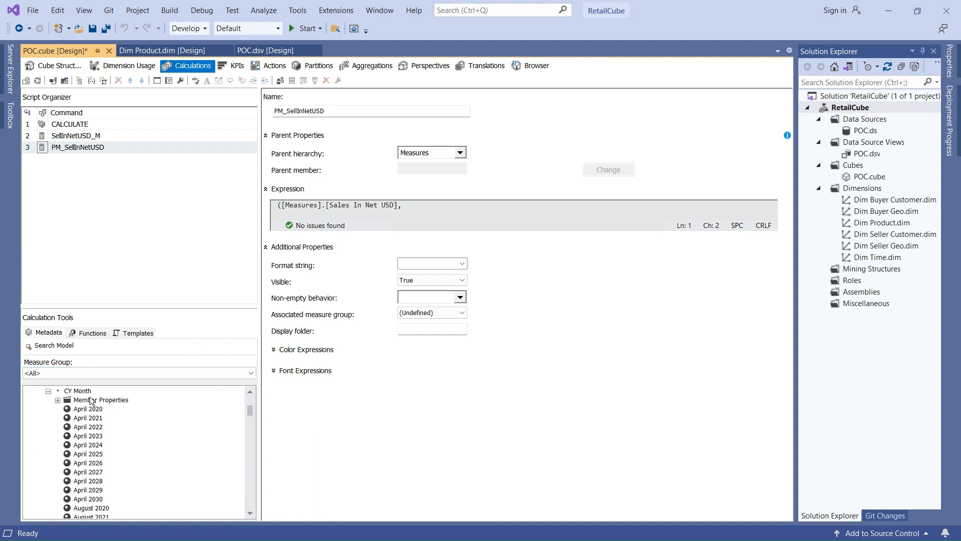
pyautogui.moveTo(73, 391); pyautogui.dragTo(428, 206)
pyautogui.write('.Cu')
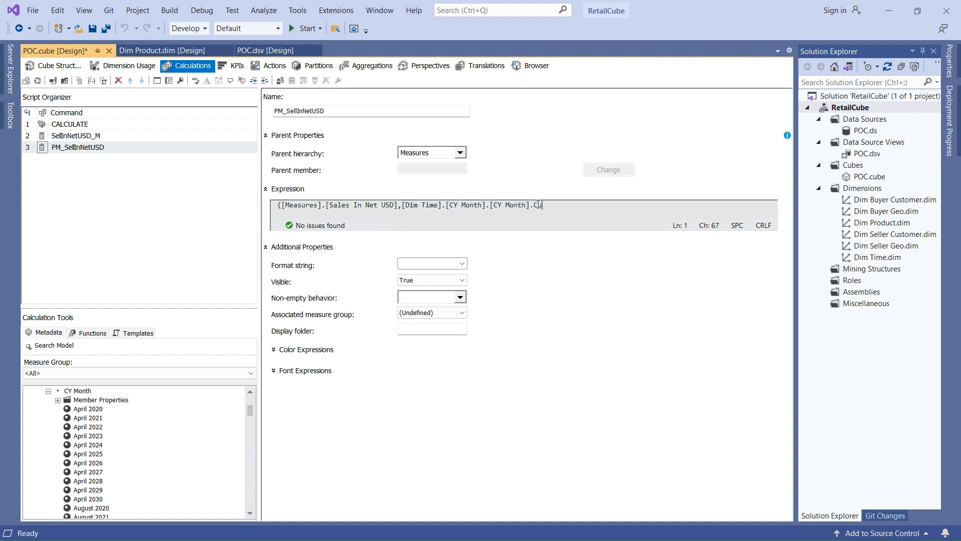
pyautogui.write('rrentMember.PrevMember)')
pyautogui.moveTo(402, 207); pyautogui.dragTo(534, 206)
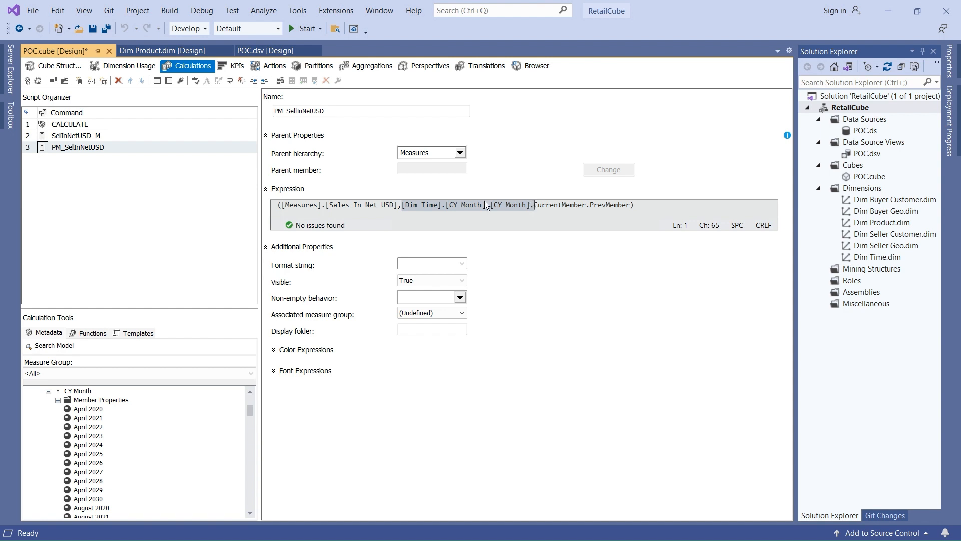
pyautogui.moveTo(398, 206); pyautogui.dragTo(283, 206)
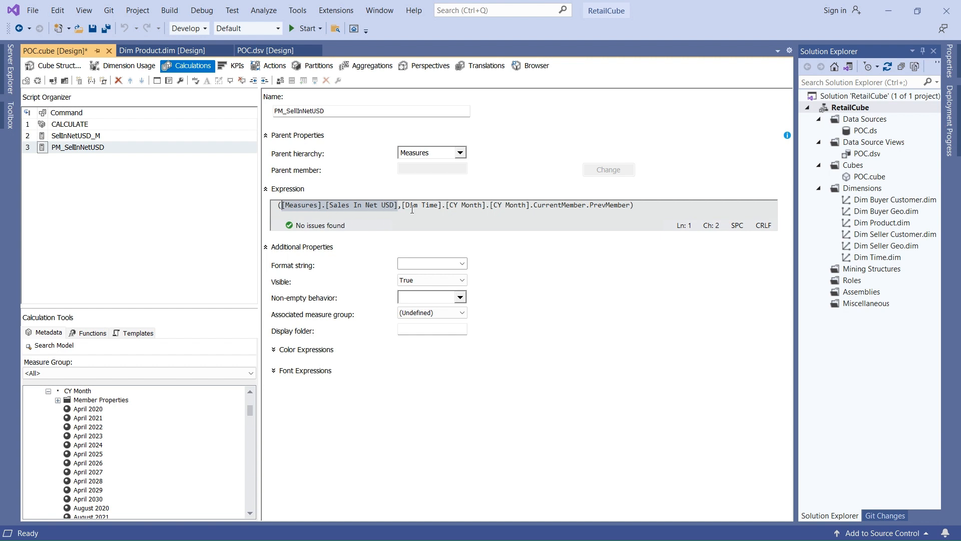
pyautogui.click(632, 206)
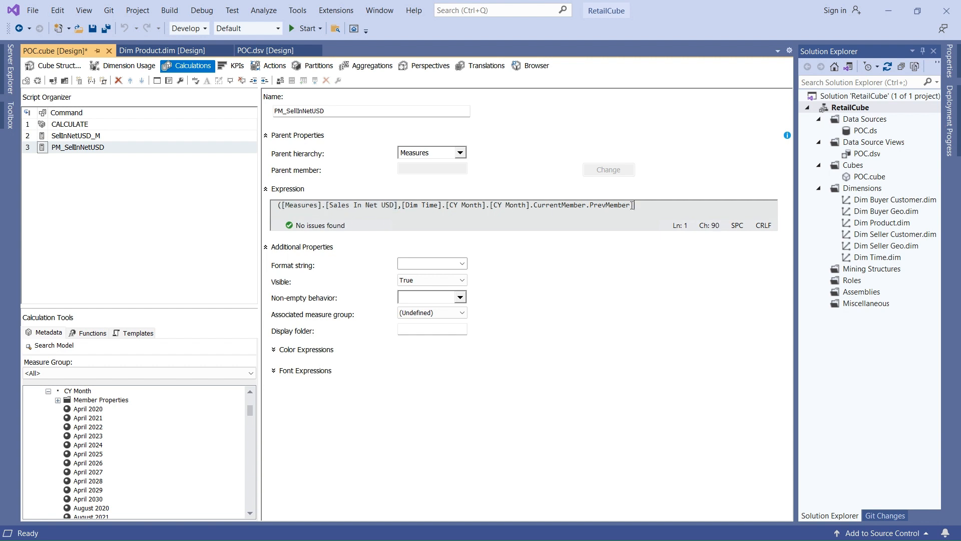
pyautogui.doubleClick(278, 111)
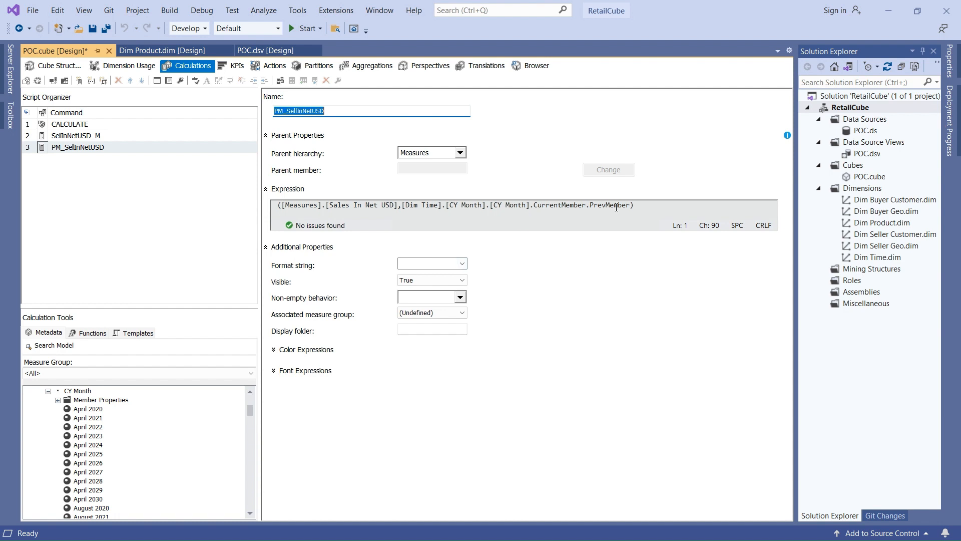
pyautogui.moveTo(646, 206); pyautogui.dragTo(194, 194)
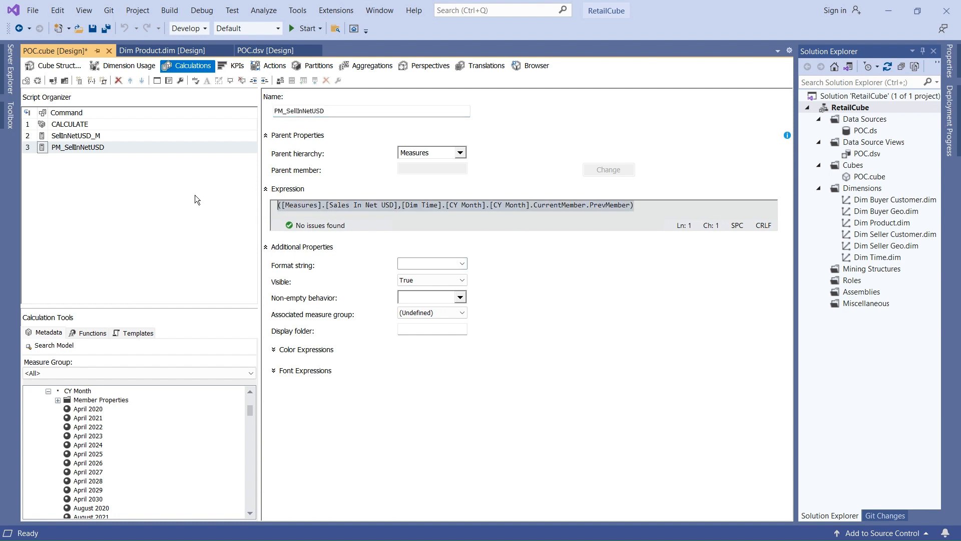
# - Set the format string of PM_SellInNetUSD to "$#,##0.00;($#,##0.00)" and its non-empty behavior to Sales In Net USD
pyautogui.click(463, 265)
pyautogui.click(430, 328)
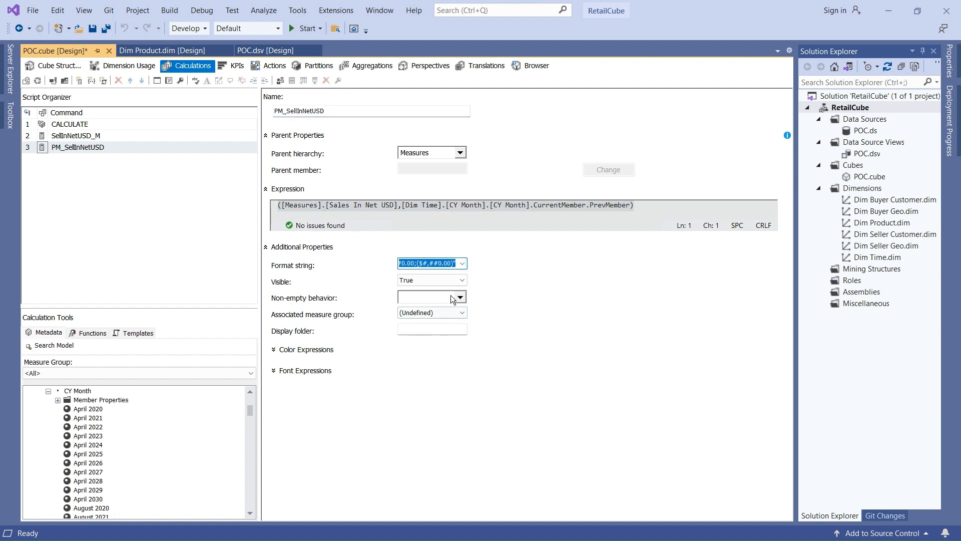
pyautogui.click(460, 297)
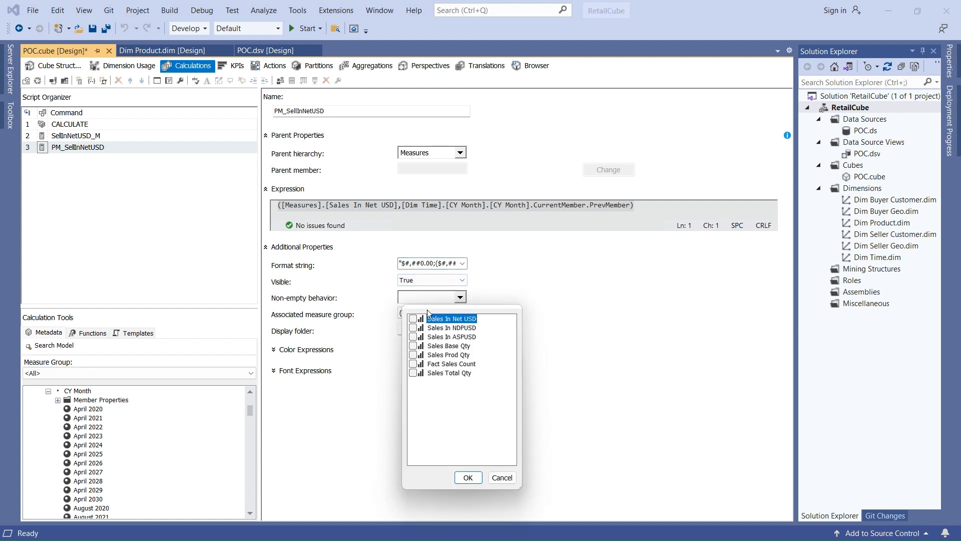
pyautogui.click(413, 319)
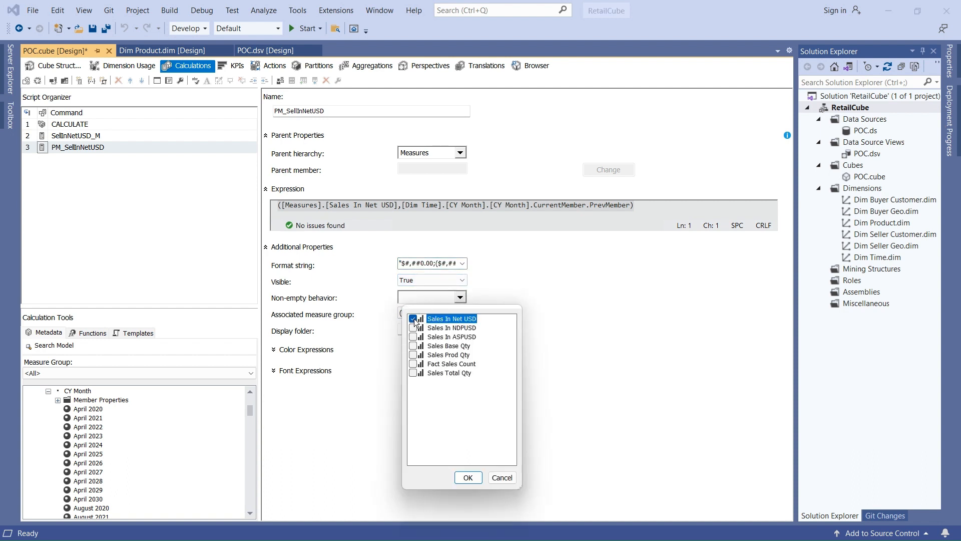
pyautogui.click(468, 478)
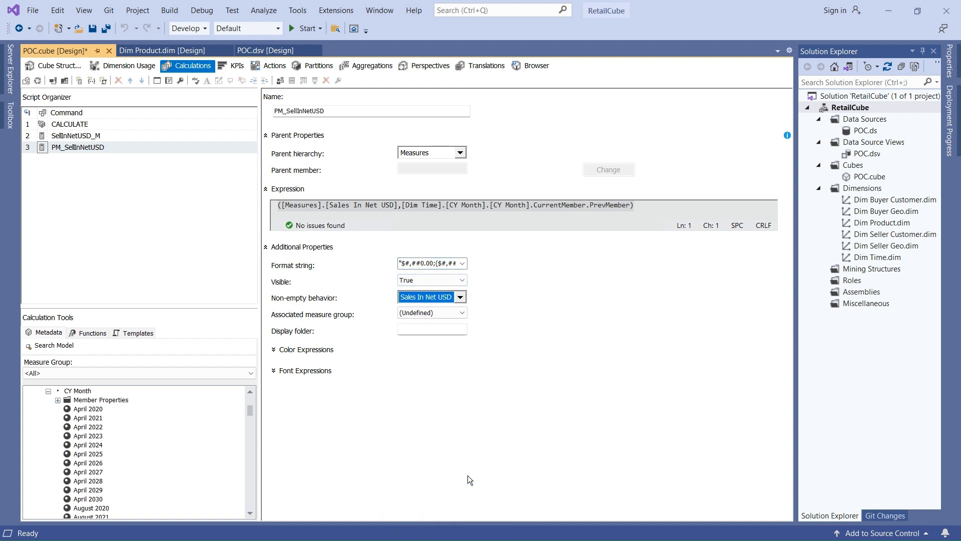
# - Copy the display folder Calculated Measures from SellInNetUSD_M to PM_SellInNetUSD and associate the member with the Fact Sales measure group
pyautogui.click(450, 330)
pyautogui.click(91, 135)
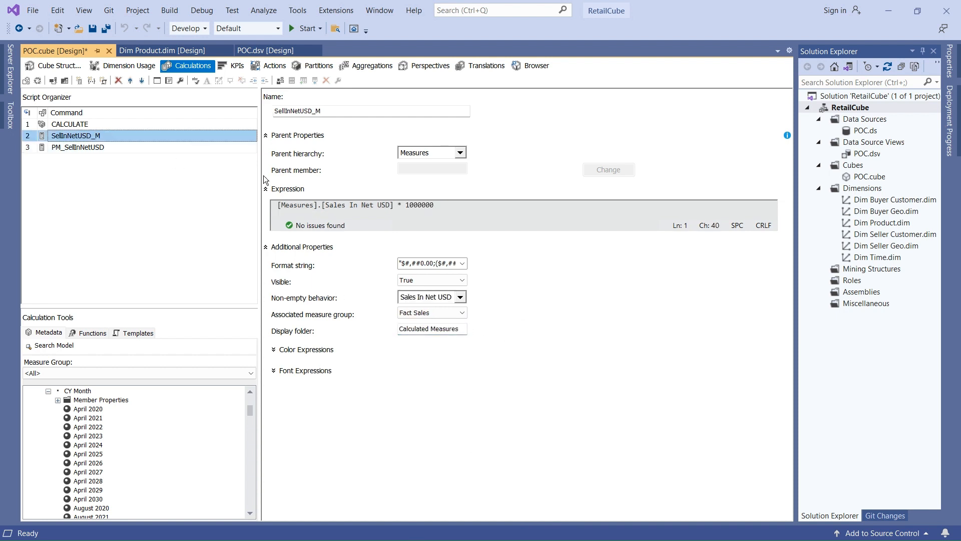
pyautogui.click(460, 330)
pyautogui.hotkey('ctrl', 'a')
pyautogui.hotkey('ctrl', 'c')
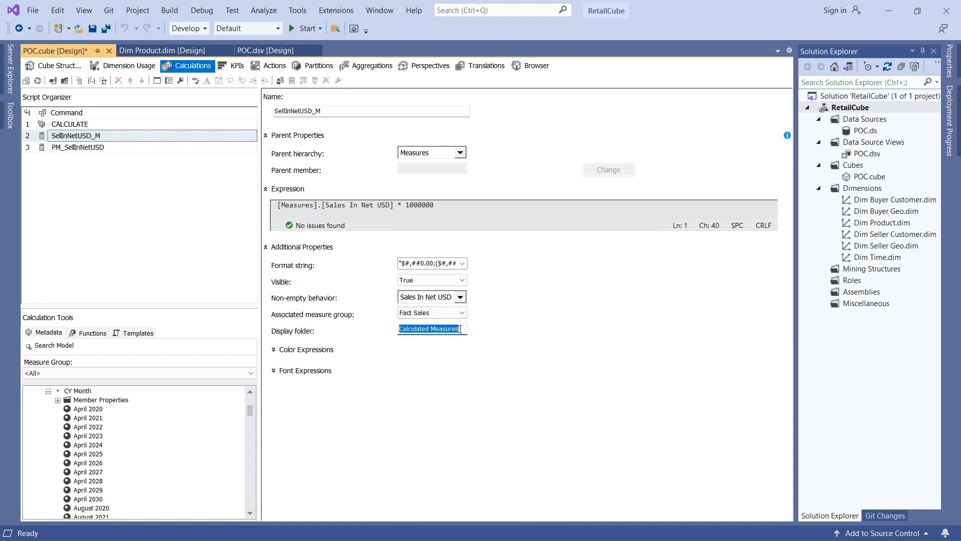
pyautogui.click(75, 148)
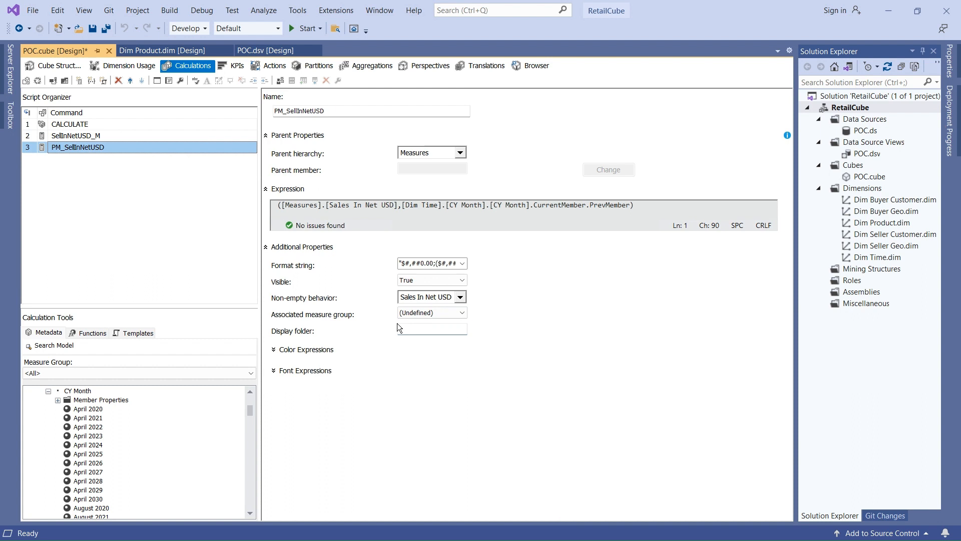
pyautogui.click(436, 328)
pyautogui.hotkey('ctrl', 'v')
pyautogui.click(460, 314)
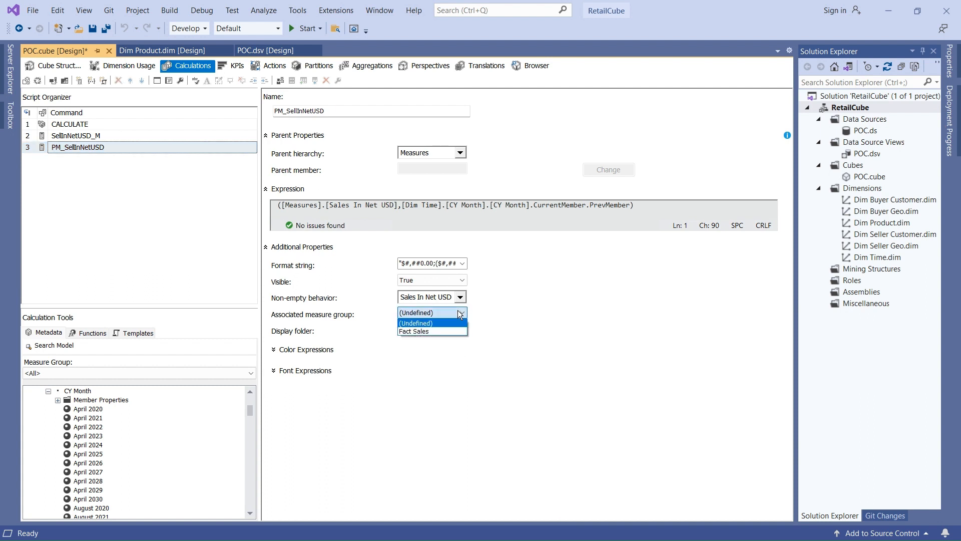
pyautogui.click(422, 331)
pyautogui.click(165, 239)
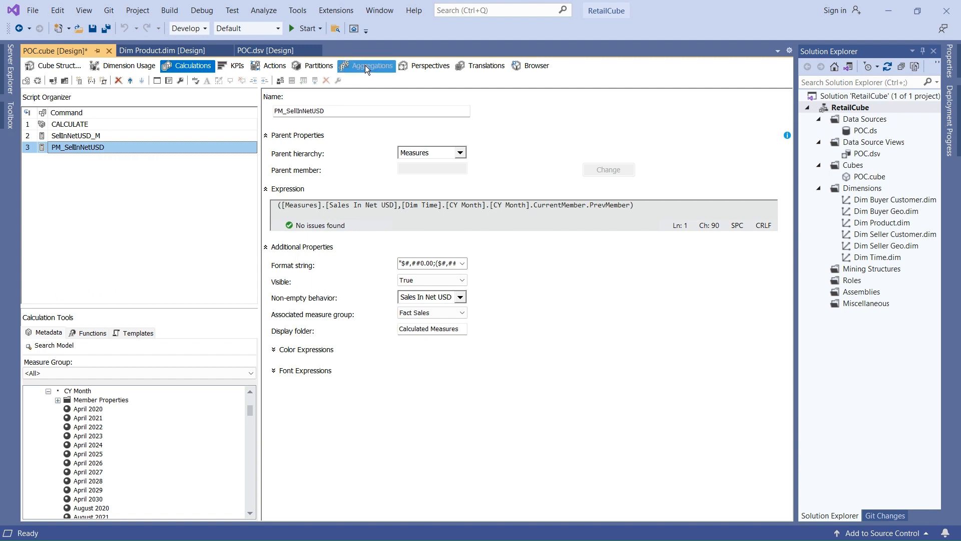
pyautogui.rightClick(833, 106)
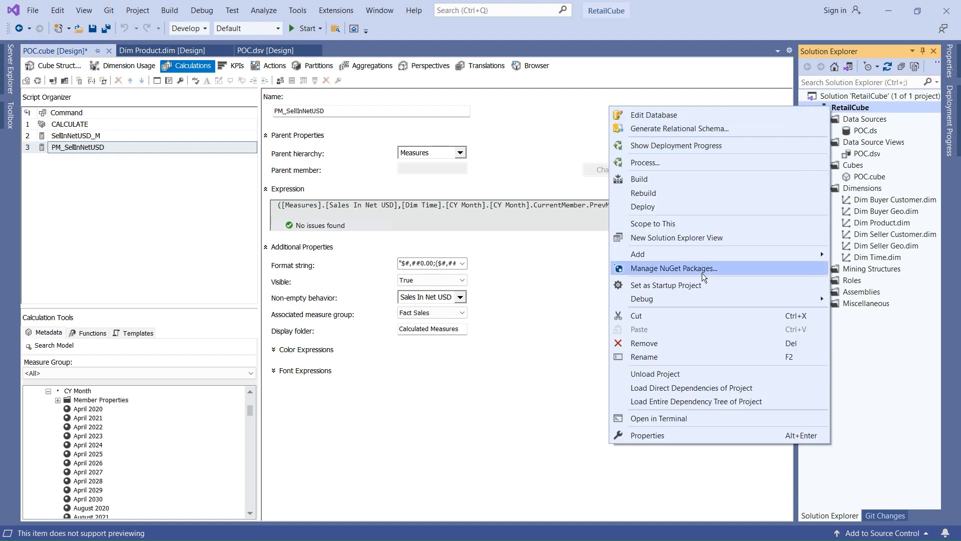
pyautogui.click(645, 437)
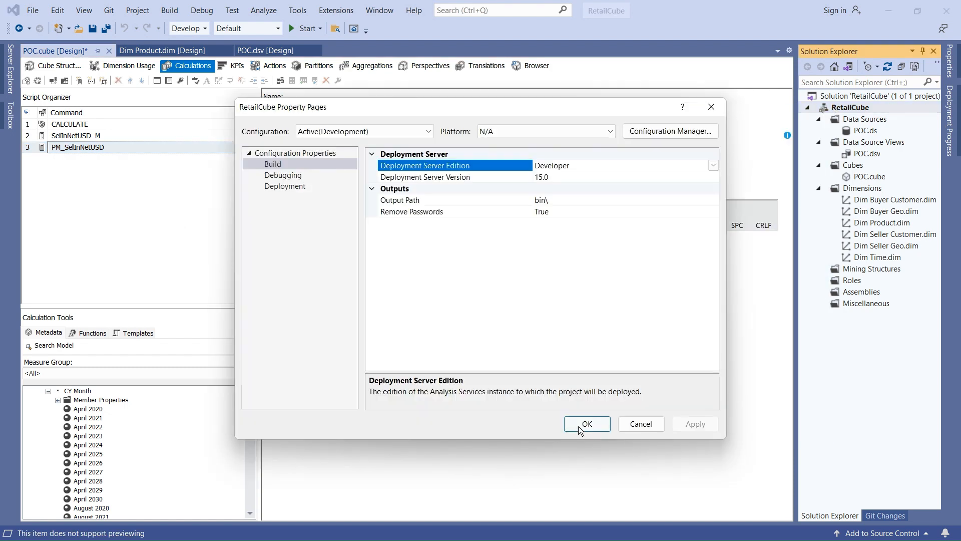
pyautogui.click(651, 424)
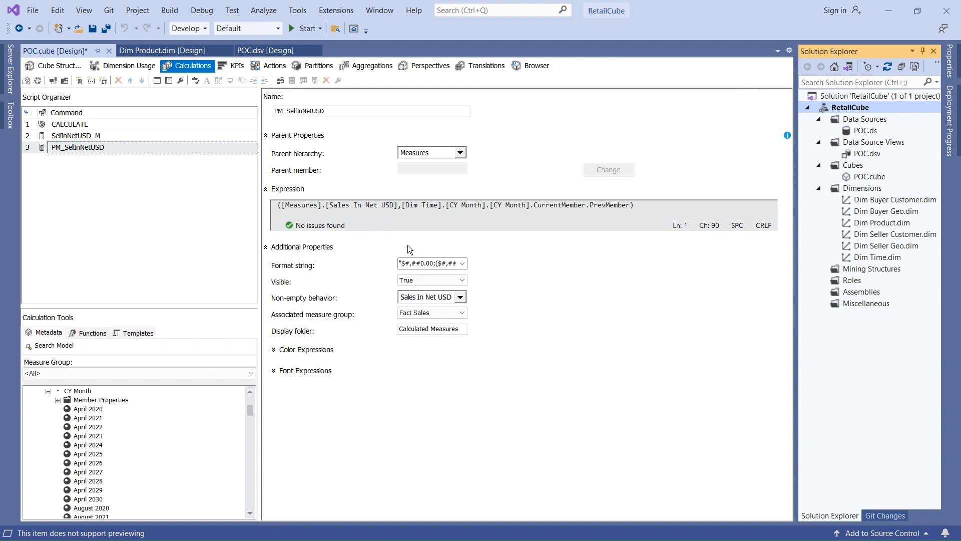
pyautogui.click(97, 137)
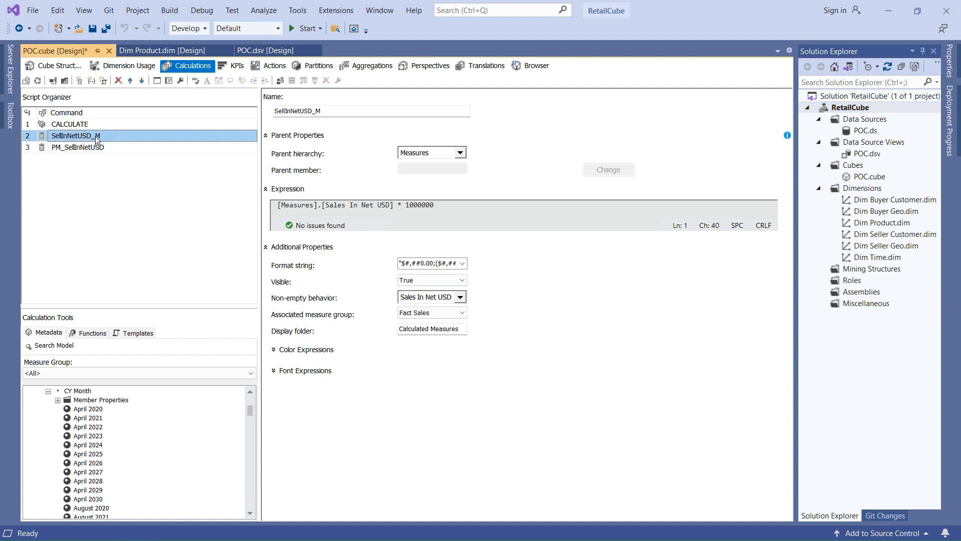
pyautogui.click(72, 146)
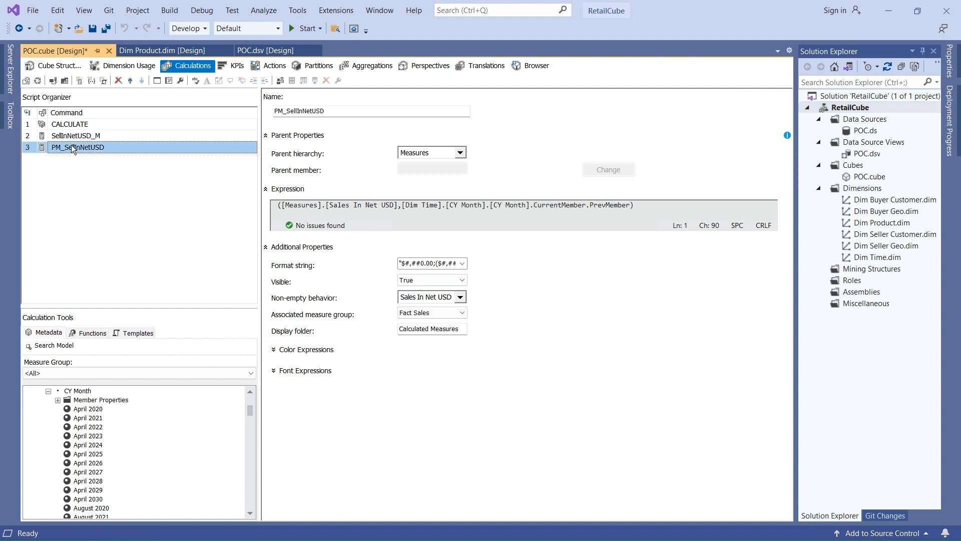
# - In the RetailCube project's deployment properties, set Server Mode to Deploy Changes Only and Transactional Deployment to True
pyautogui.rightClick(839, 109)
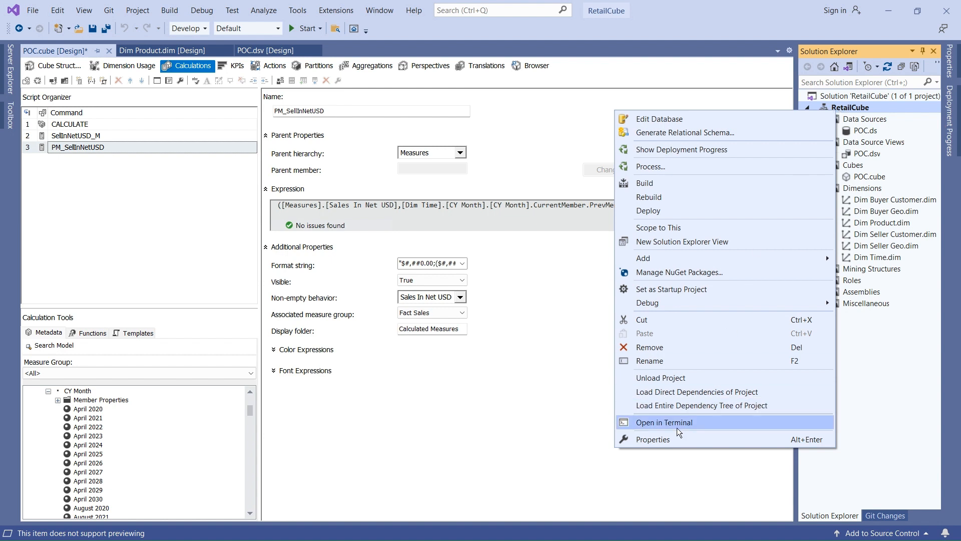
pyautogui.click(667, 439)
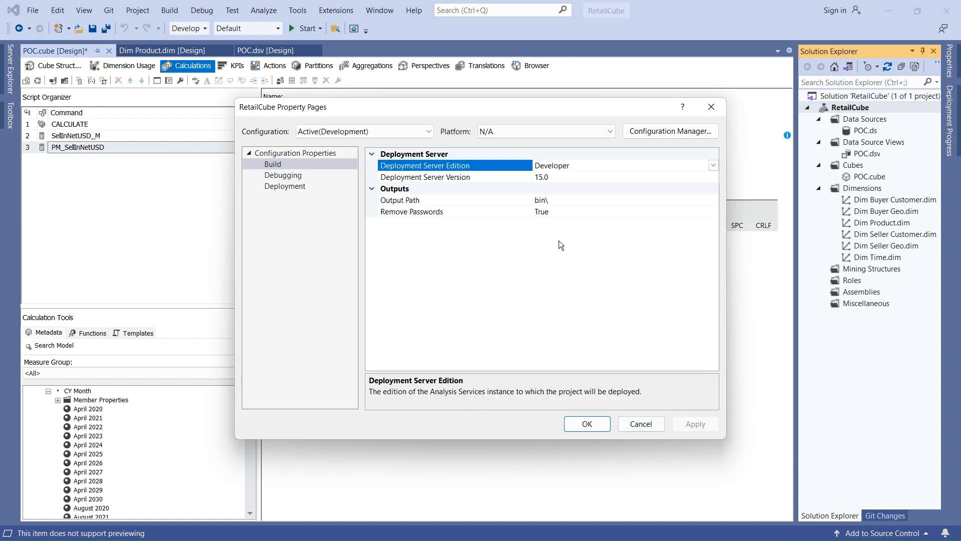
pyautogui.click(301, 188)
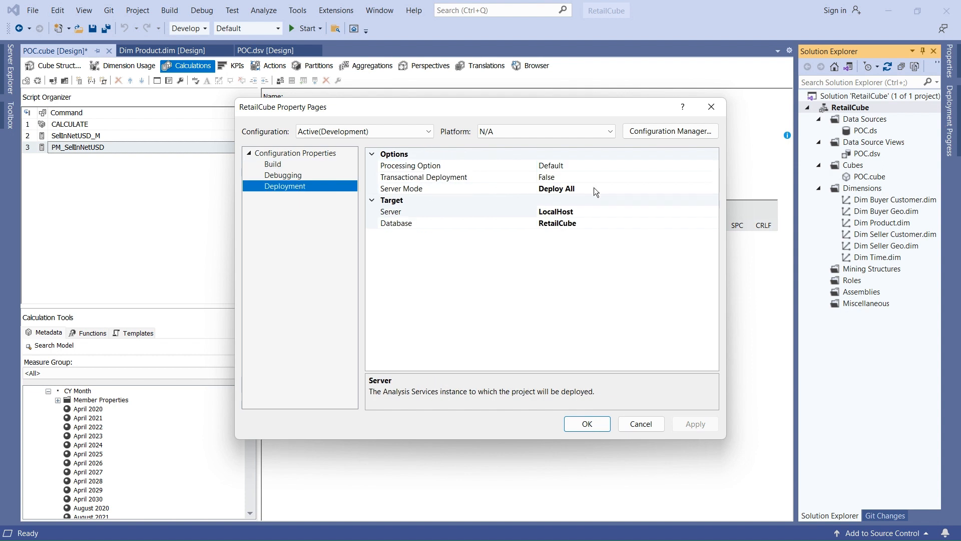
pyautogui.click(712, 189)
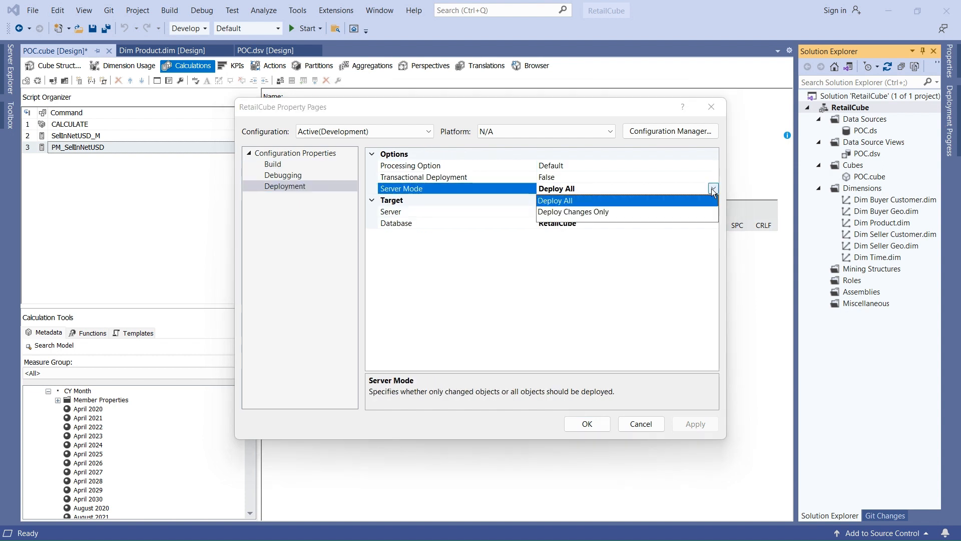
pyautogui.click(589, 212)
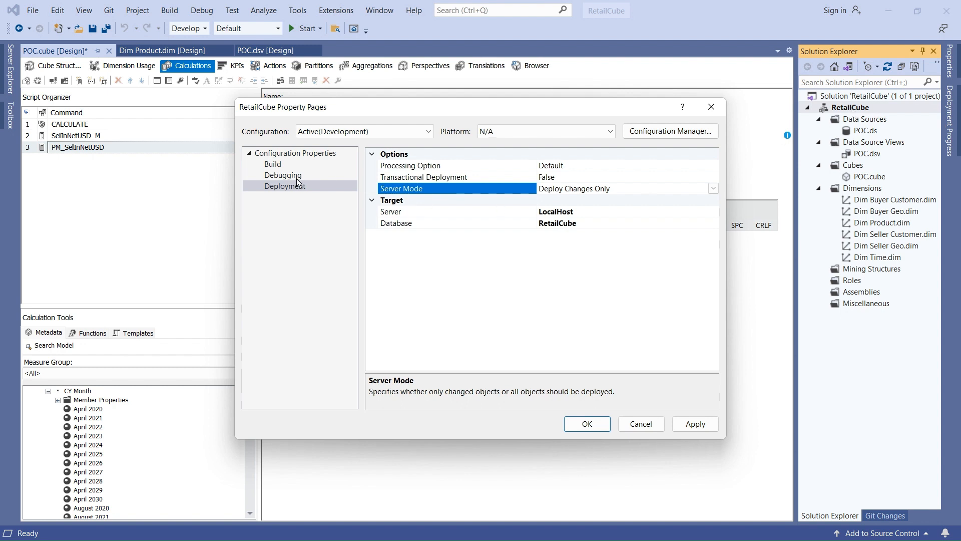
pyautogui.click(283, 186)
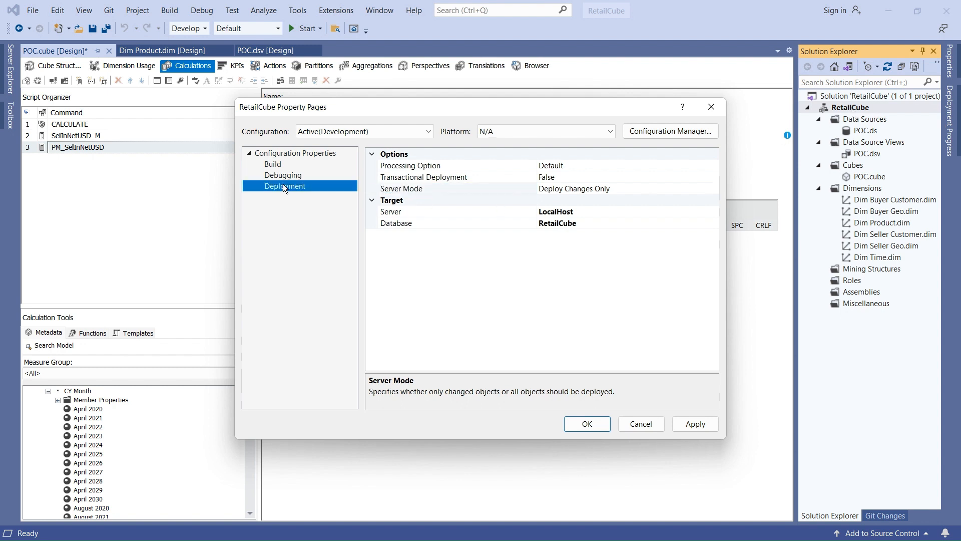
pyautogui.click(595, 176)
pyautogui.click(714, 177)
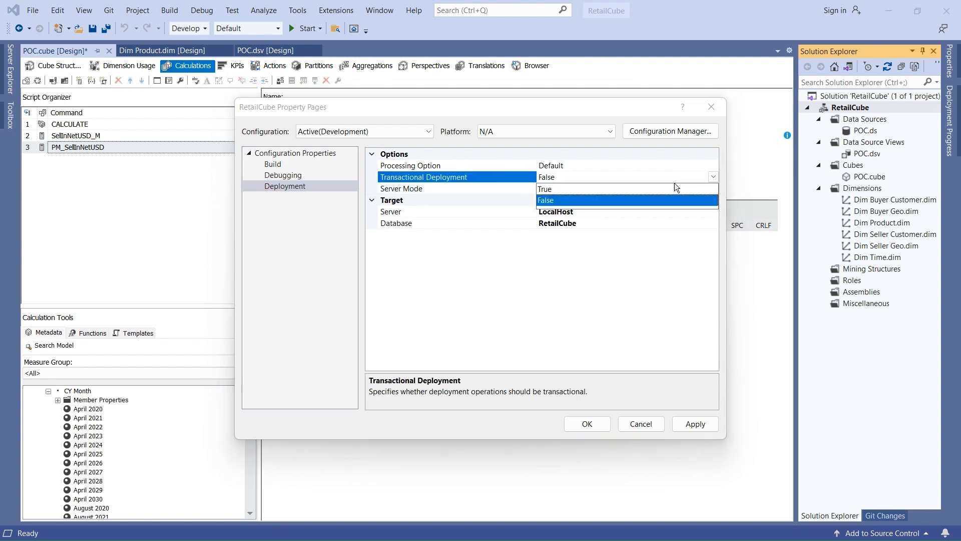
pyautogui.click(569, 189)
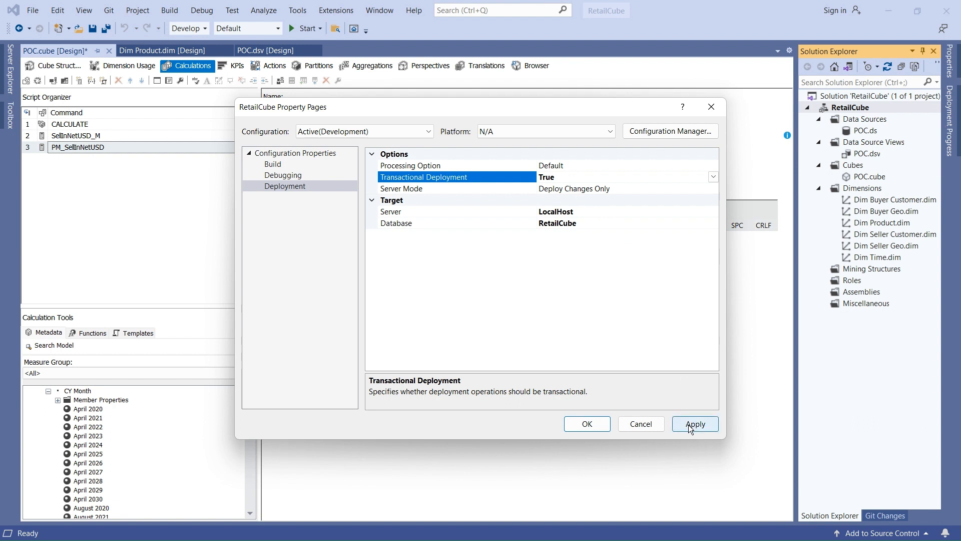
pyautogui.click(586, 423)
# - Deploy the cube by starting a debugging session, stop it, and refresh the PivotTable data in Excel
pyautogui.click(300, 29)
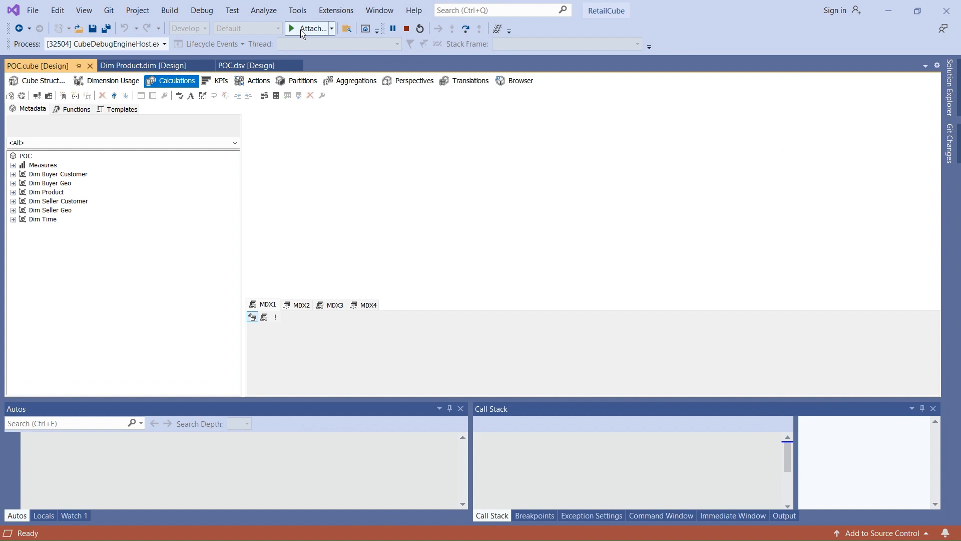
pyautogui.click(408, 29)
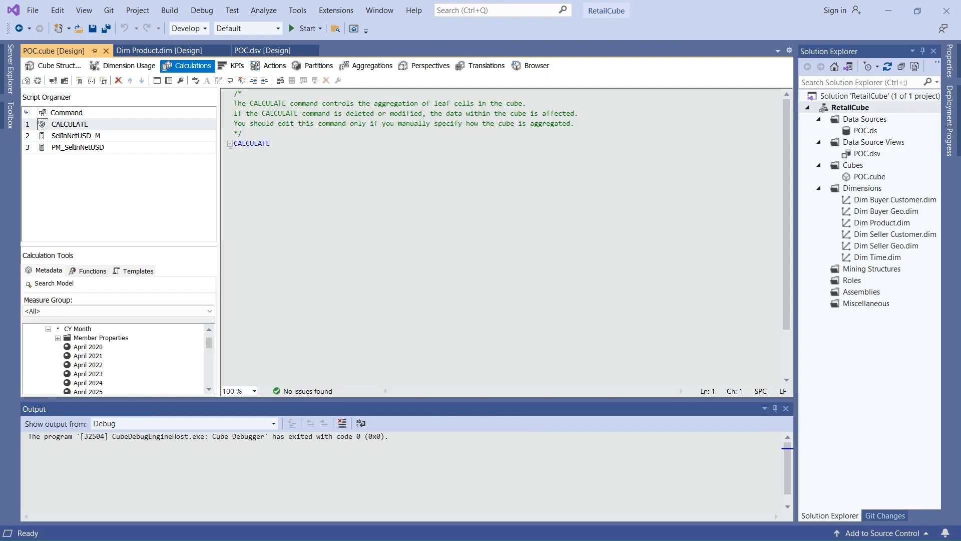
pyautogui.hotkey('alt', 'Tab')
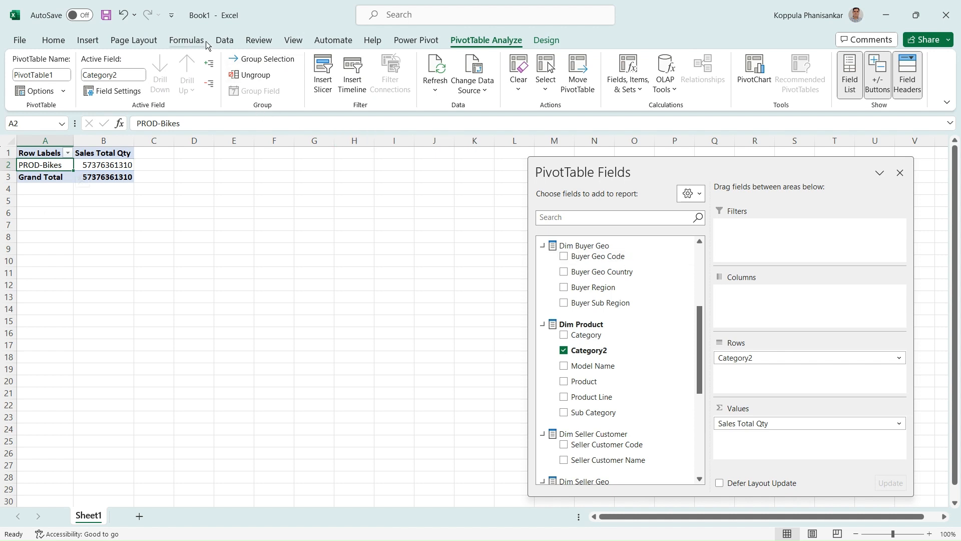
pyautogui.click(224, 40)
pyautogui.click(234, 89)
pyautogui.click(252, 109)
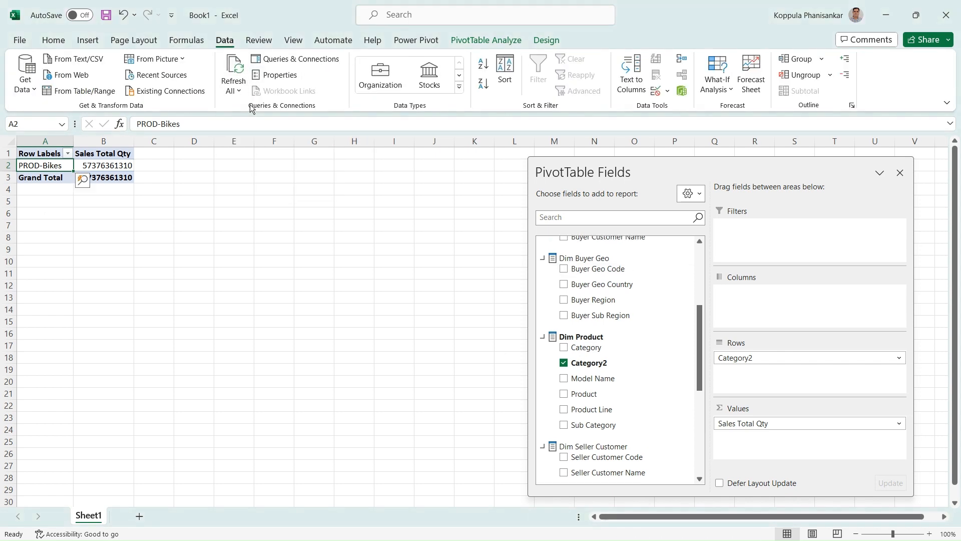
# - Replace Sales Total Qty in the PivotTable values with SellInNetUSD_M and PM_SellInNetUSD, and inspect the PM_SellInNetUSD result
pyautogui.moveTo(700, 318); pyautogui.dragTo(702, 252)
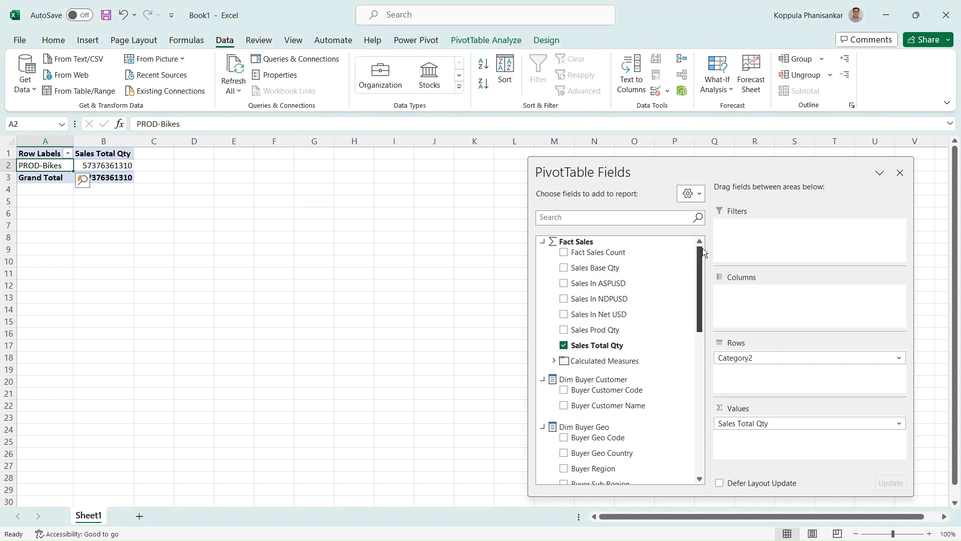
pyautogui.click(554, 362)
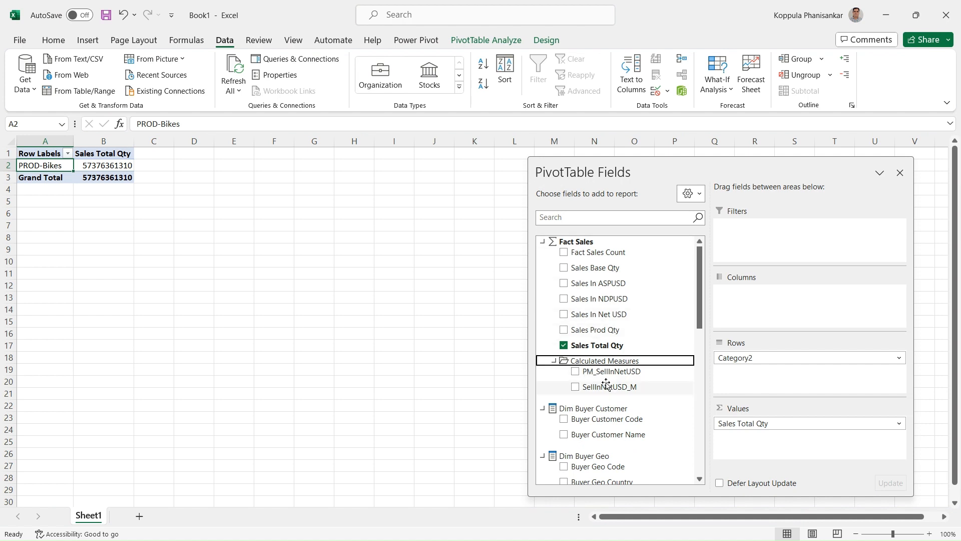
pyautogui.moveTo(606, 384); pyautogui.dragTo(821, 442)
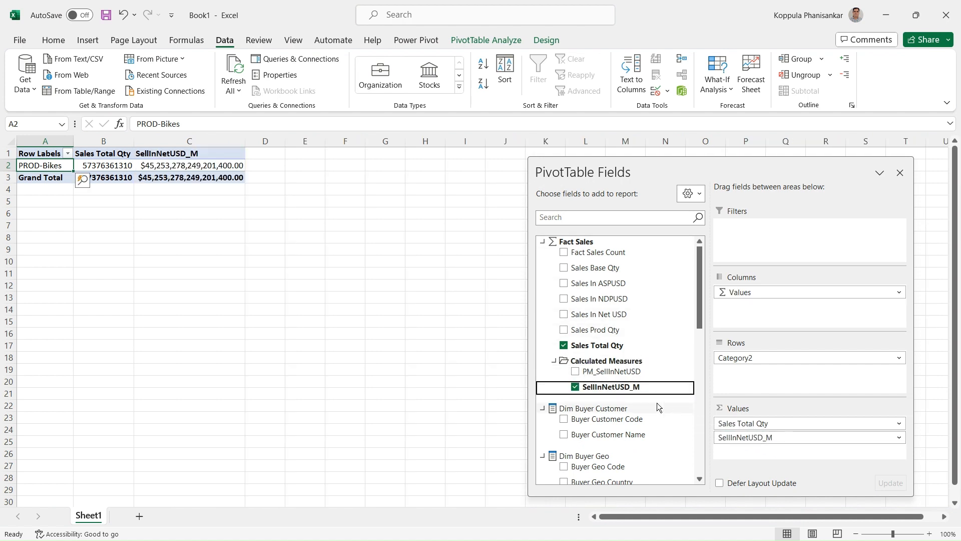
pyautogui.moveTo(620, 373); pyautogui.dragTo(656, 418)
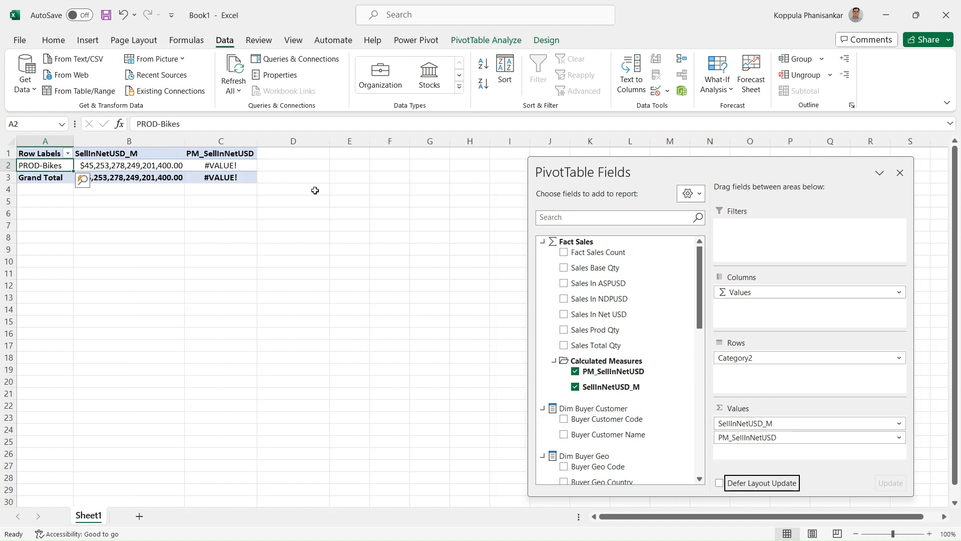
pyautogui.click(228, 166)
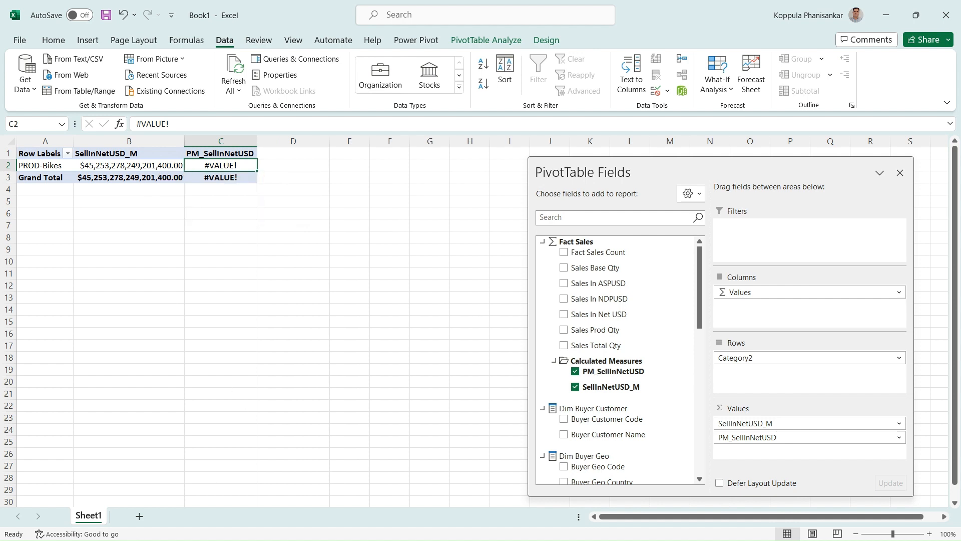
# - Replace Category2 with CY Month from Dim Time in the PivotTable rows and inspect both measures per month
pyautogui.moveTo(700, 312); pyautogui.dragTo(709, 456)
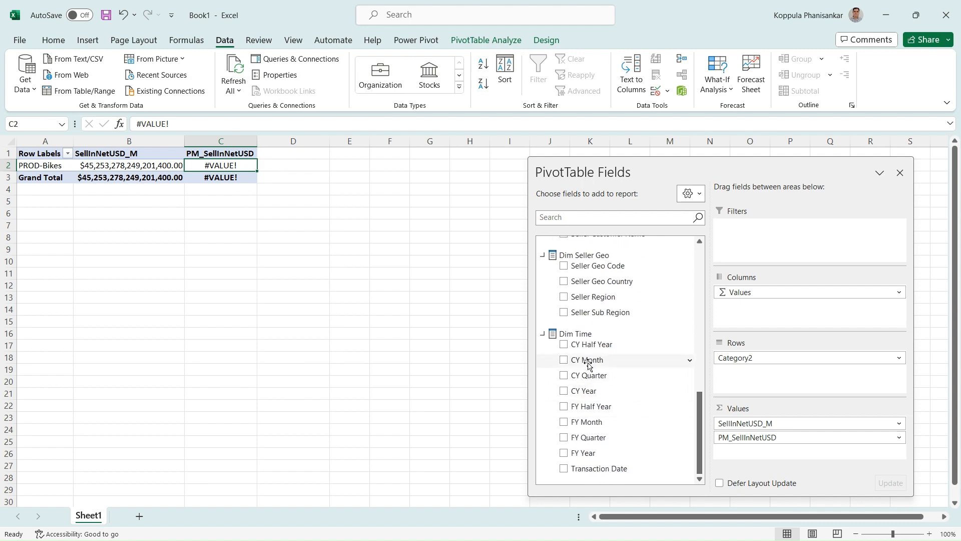
pyautogui.moveTo(584, 361)
pyautogui.mouseDown()
pyautogui.moveTo(783, 310)
pyautogui.moveTo(760, 356)
pyautogui.mouseUp()
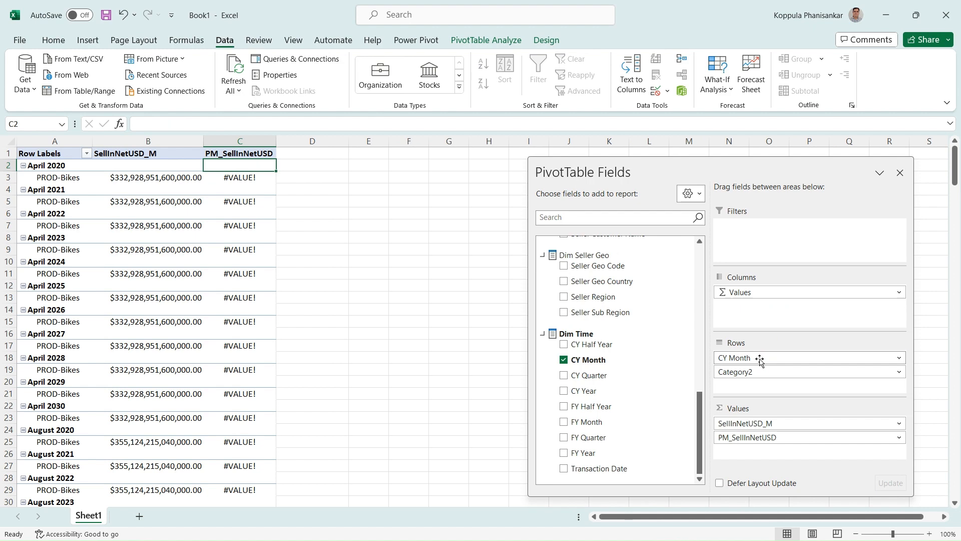
pyautogui.click(735, 374)
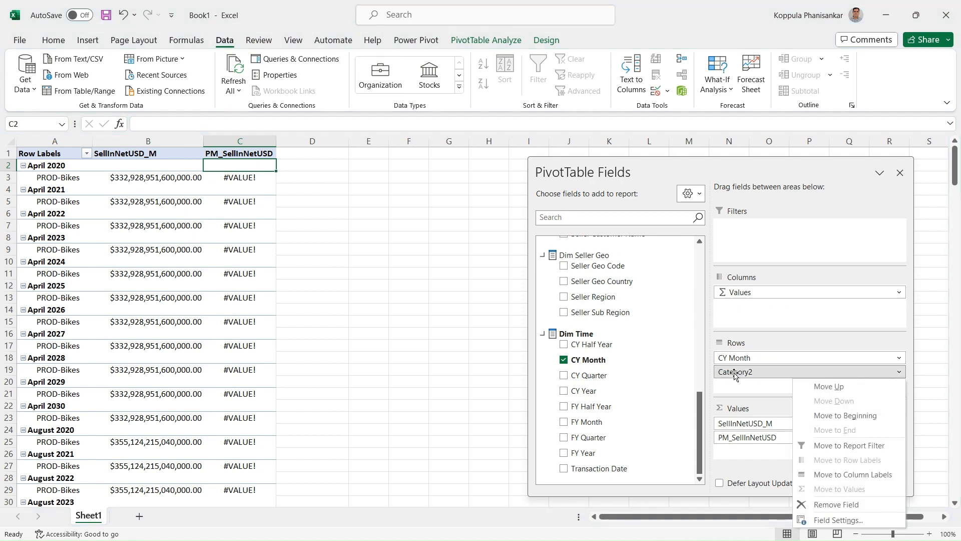
pyautogui.moveTo(735, 373); pyautogui.dragTo(619, 382)
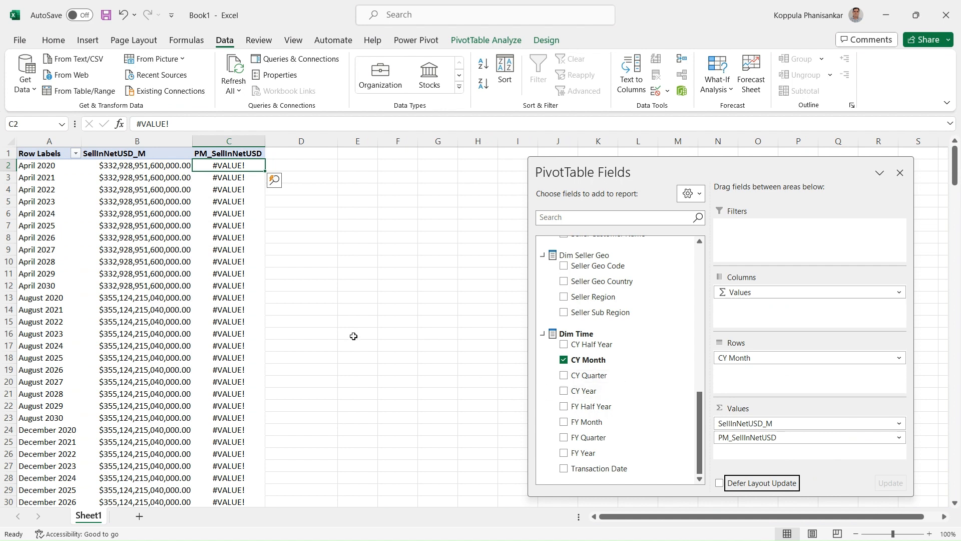
pyautogui.click(153, 189)
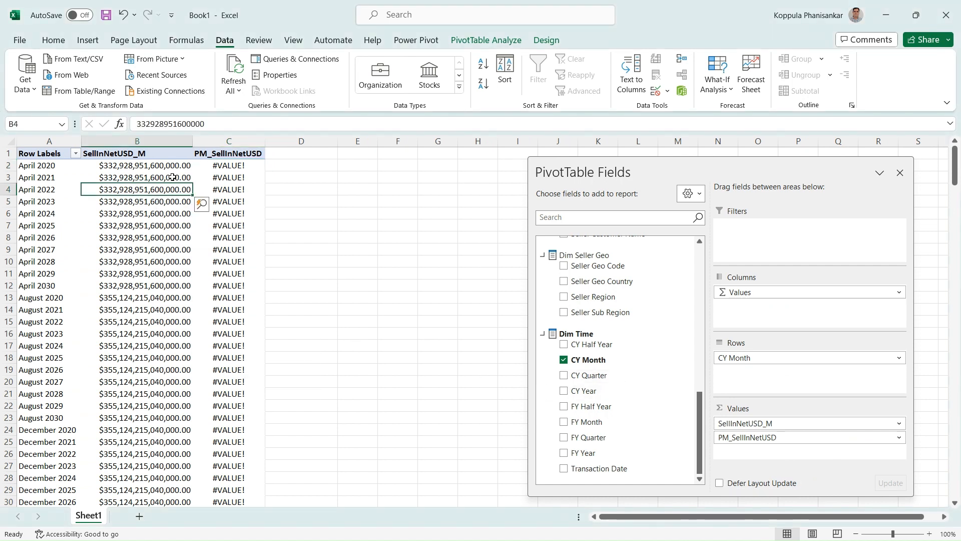
pyautogui.click(235, 164)
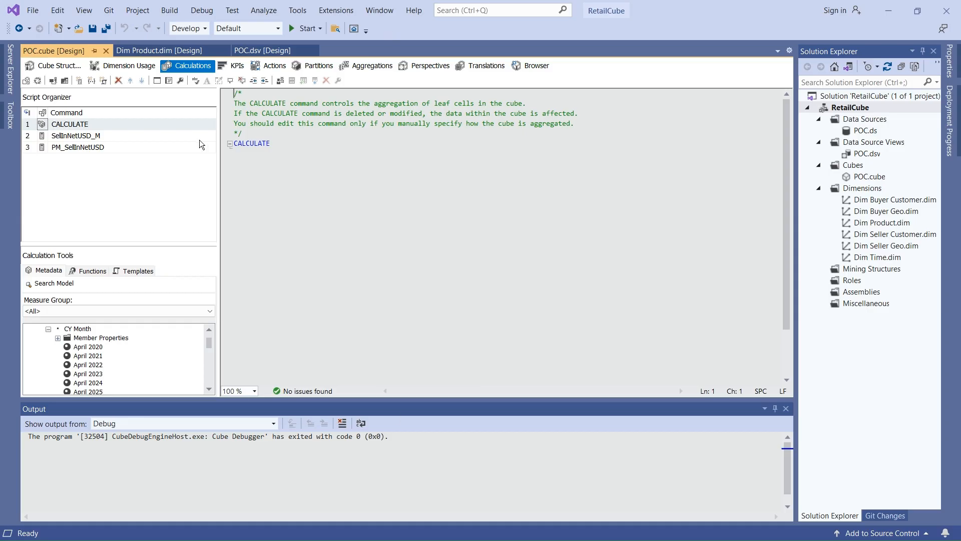
# - In Visual Studio, put the sum function in front of the PM_SellInNetUSD tuple expression and redeploy the cube through a debugging session
pyautogui.click(143, 148)
pyautogui.click(602, 205)
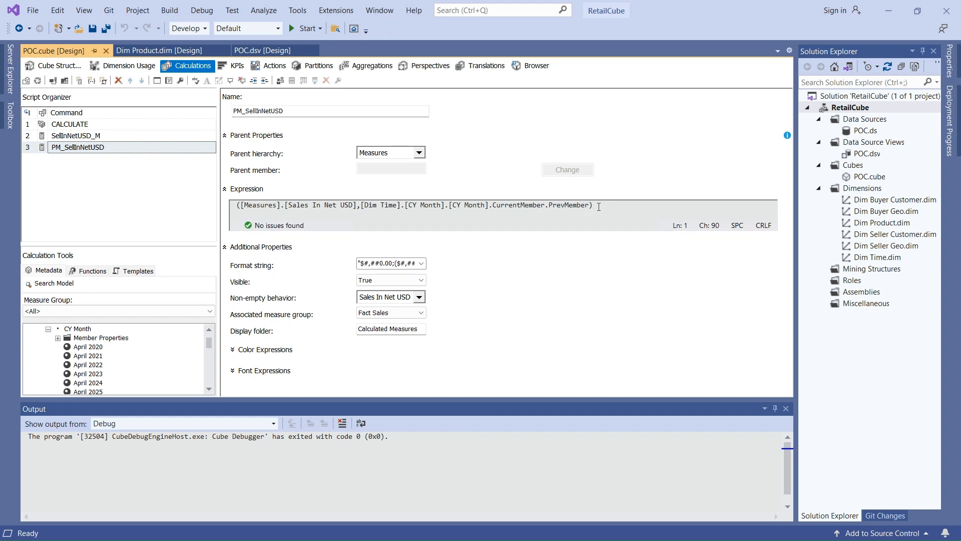
pyautogui.press('Home')
pyautogui.write('sum')
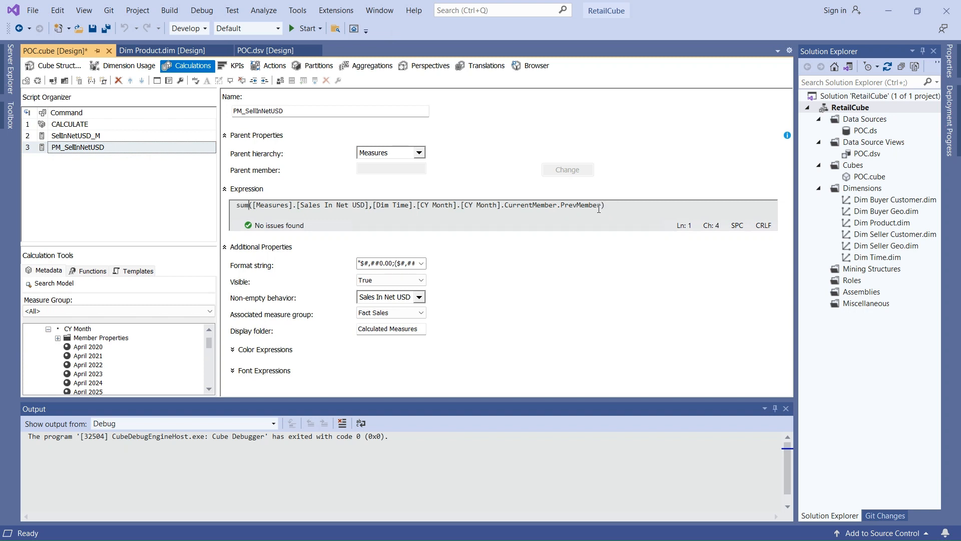
pyautogui.press('End')
pyautogui.click(786, 408)
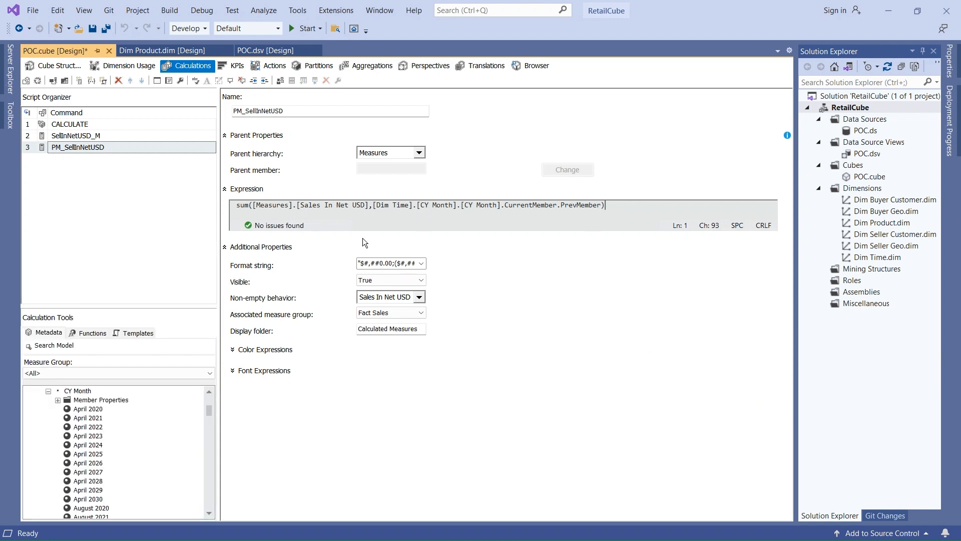
pyautogui.click(300, 26)
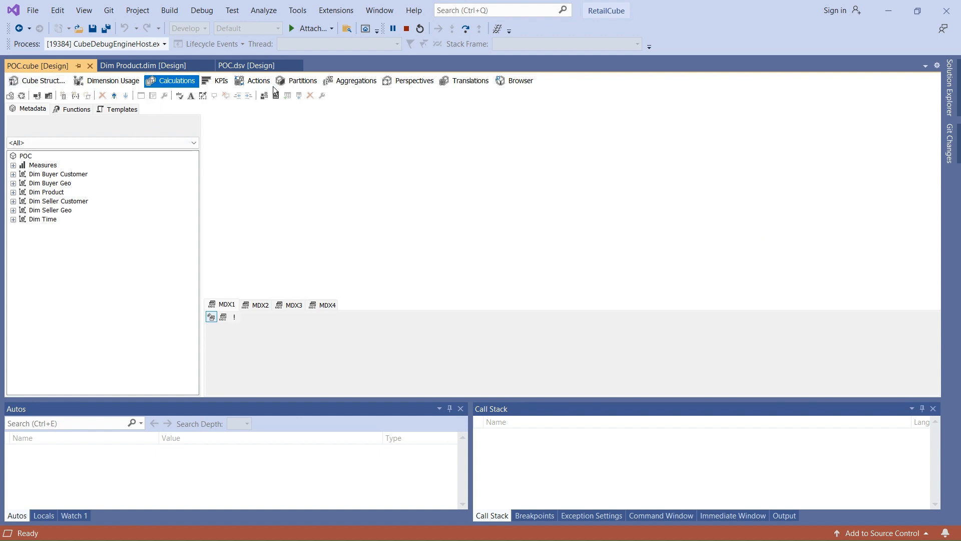
pyautogui.click(406, 28)
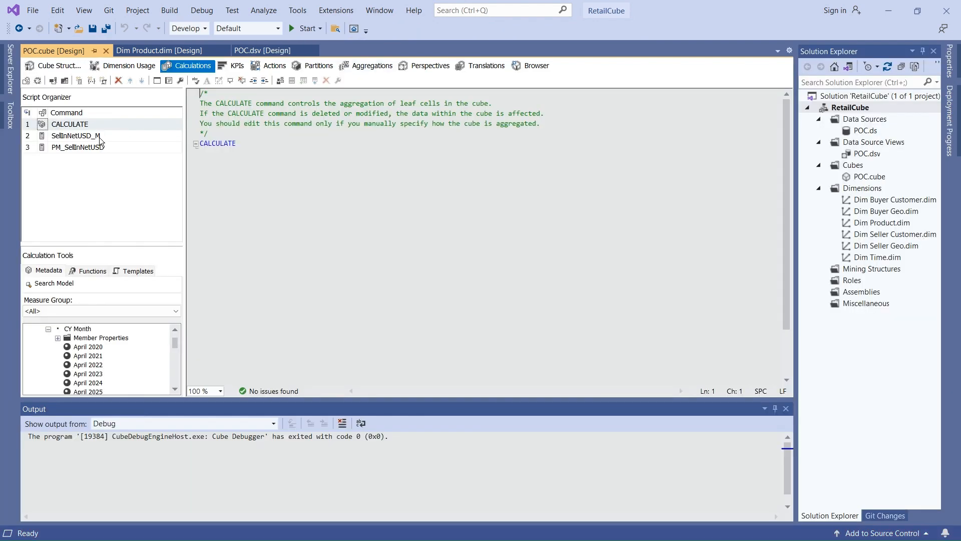
# - Change the SellInNetUSD_M expression to [Measures].[Sales In Net USD] / 1000000
pyautogui.click(99, 136)
pyautogui.click(330, 207)
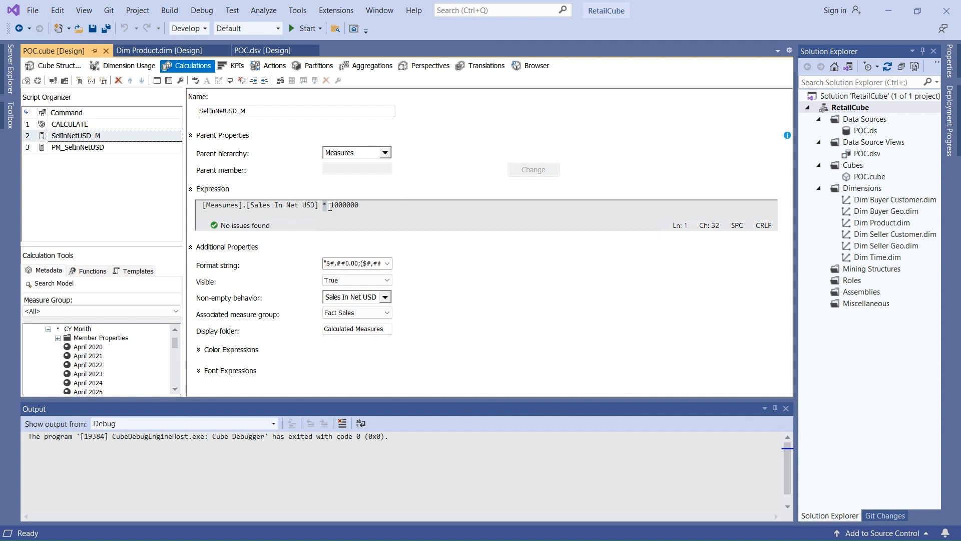
pyautogui.press('BackSpace')
pyautogui.write('/')
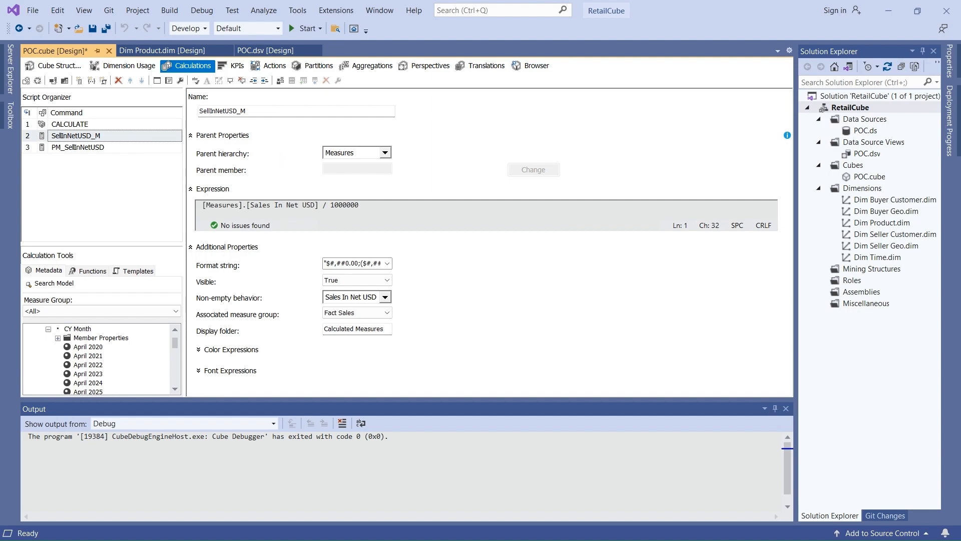
# - Switch to Excel and examine the SellInNetUSD_M values for April 2020 and April 2027
pyautogui.hotkey('alt', 'Tab')
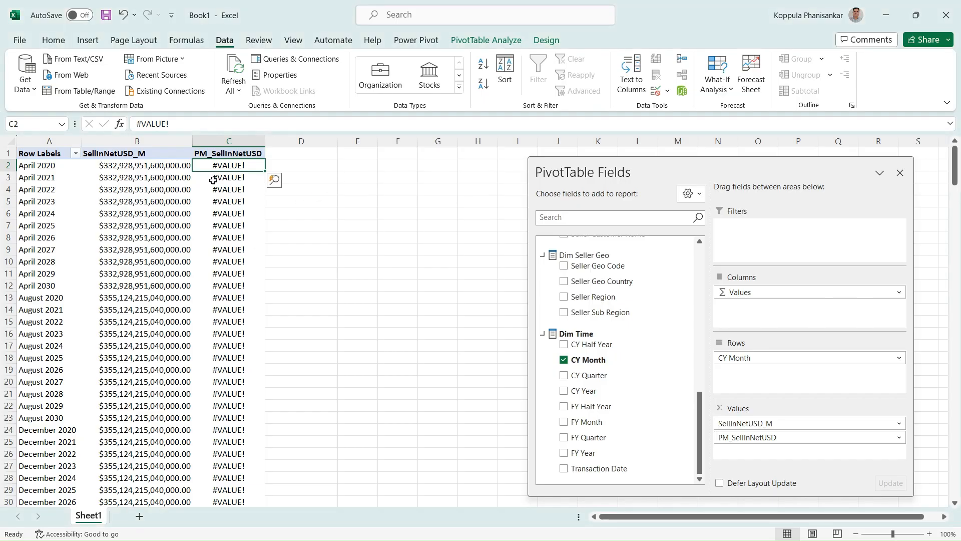
pyautogui.click(151, 168)
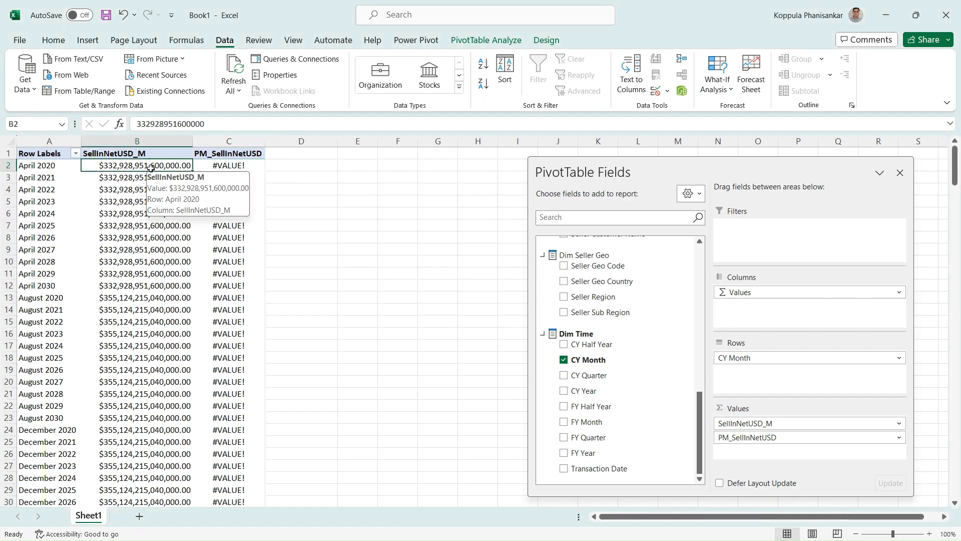
pyautogui.click(137, 248)
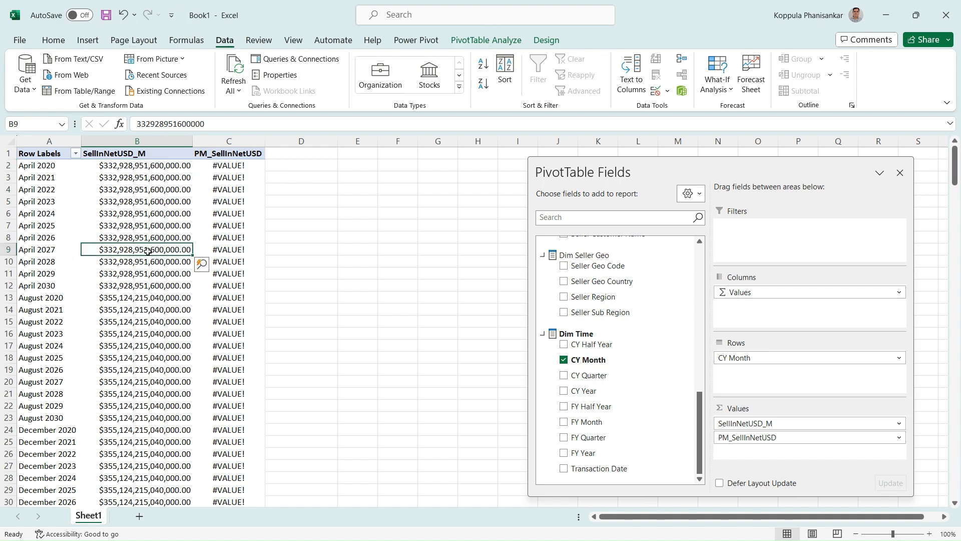
# - Switch to Visual Studio and check how Dim Time is related to the Fact Sales measure group in the cube's dimension usage
pyautogui.hotkey('alt', 'Tab')
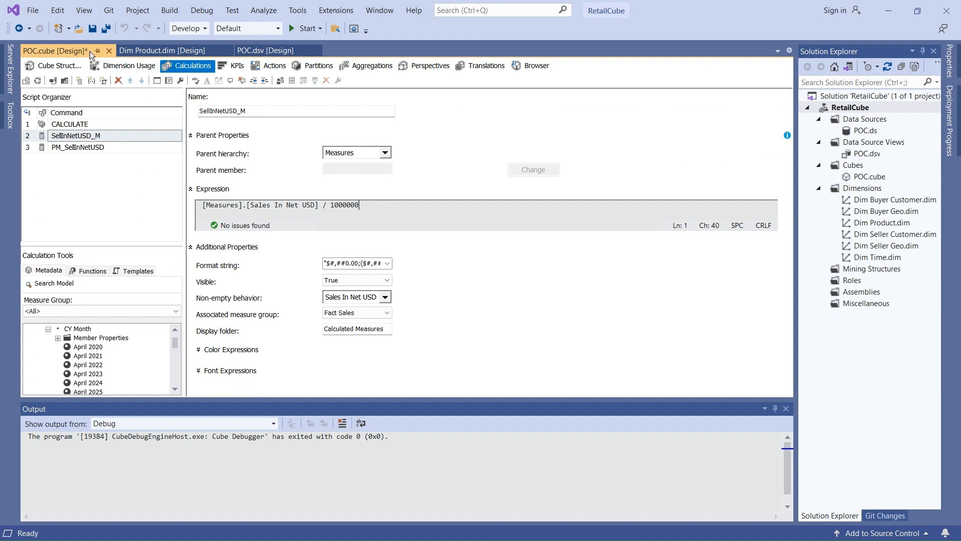
pyautogui.click(119, 64)
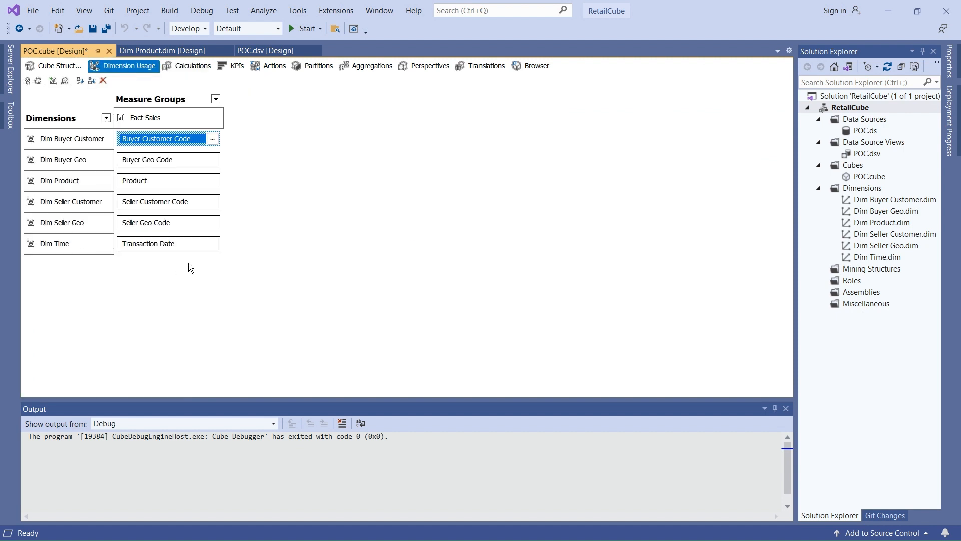
pyautogui.click(219, 240)
pyautogui.click(216, 241)
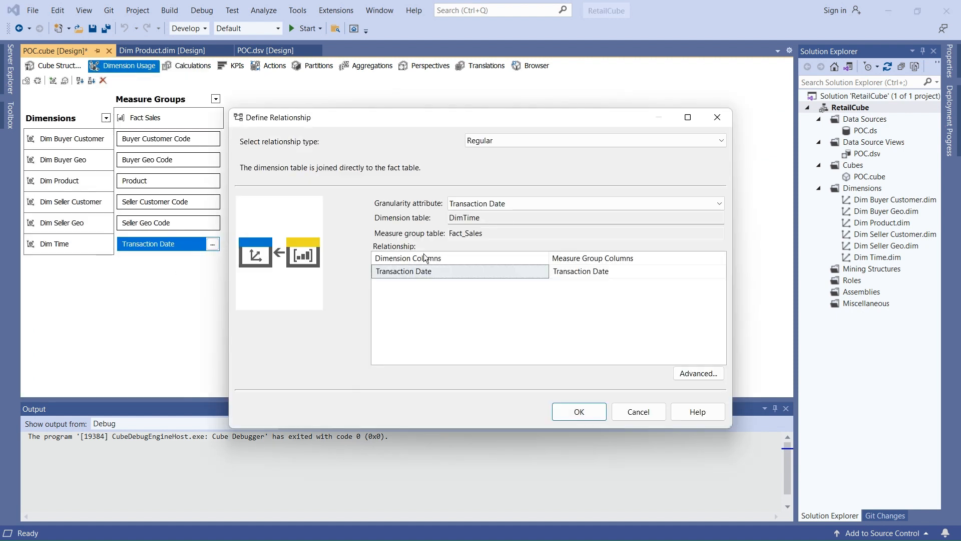
pyautogui.click(640, 412)
# - Deploy the cube with the edited SellInNetUSD_M expression and refresh all data in the Excel PivotTable
pyautogui.click(53, 65)
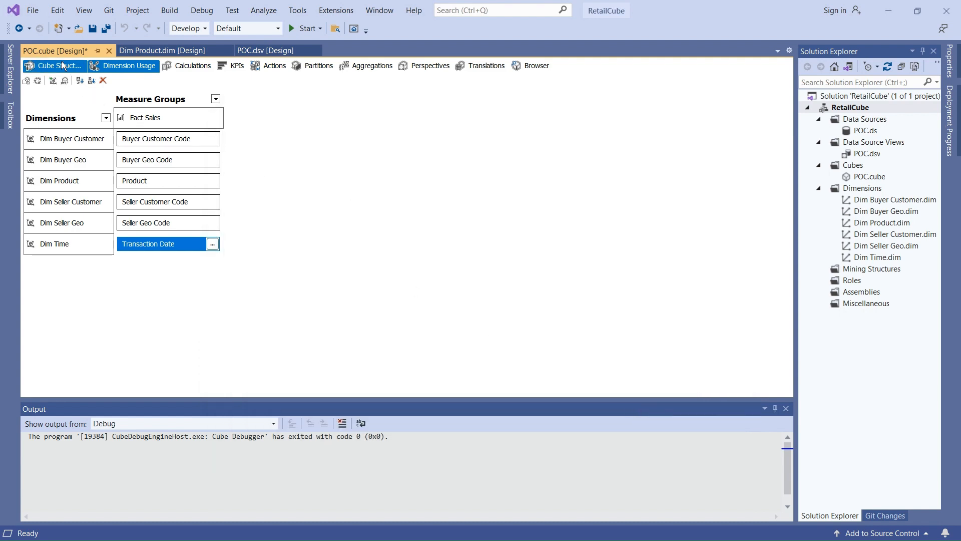
pyautogui.click(302, 28)
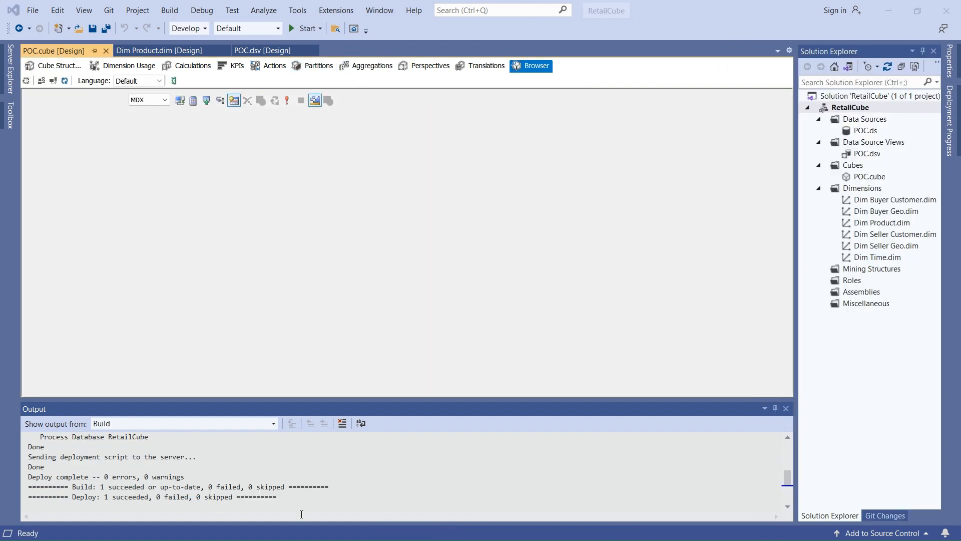
pyautogui.hotkey('alt', 'Tab')
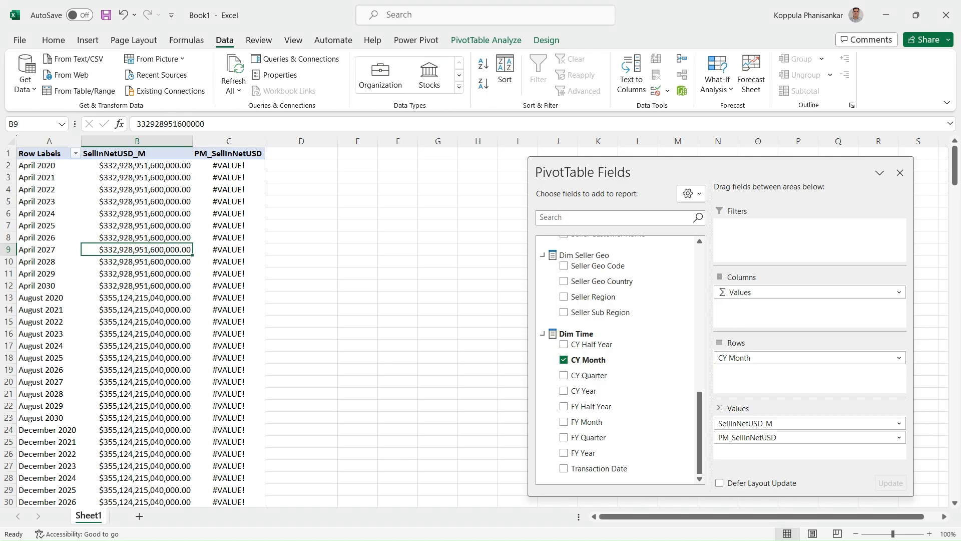
pyautogui.click(233, 92)
pyautogui.click(252, 111)
pyautogui.click(191, 200)
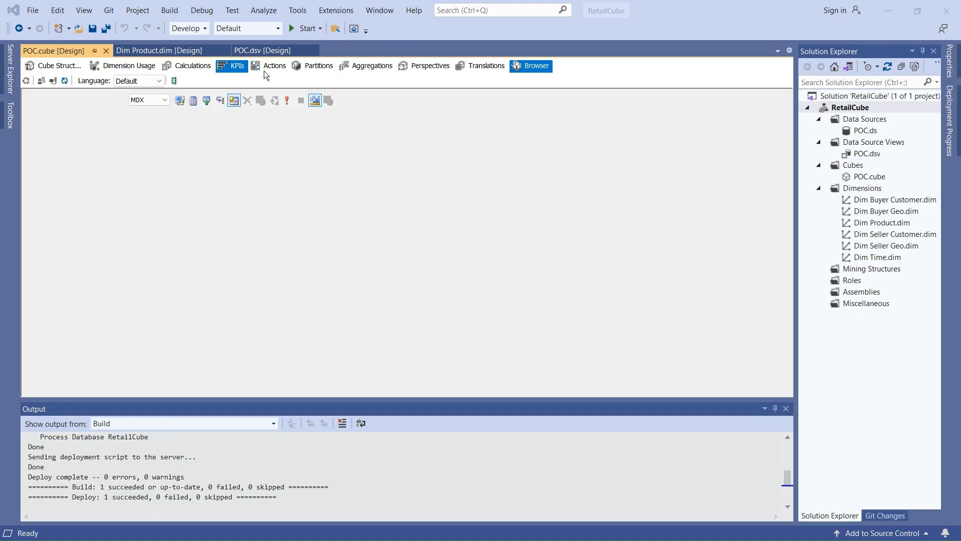
# - In Visual Studio, change the PM_SellInNetUSD expression to sum([Measures].[Sales In Net USD],[Dim Time].[CY Month].CurrentMember.PrevMember)
pyautogui.click(195, 65)
pyautogui.click(83, 148)
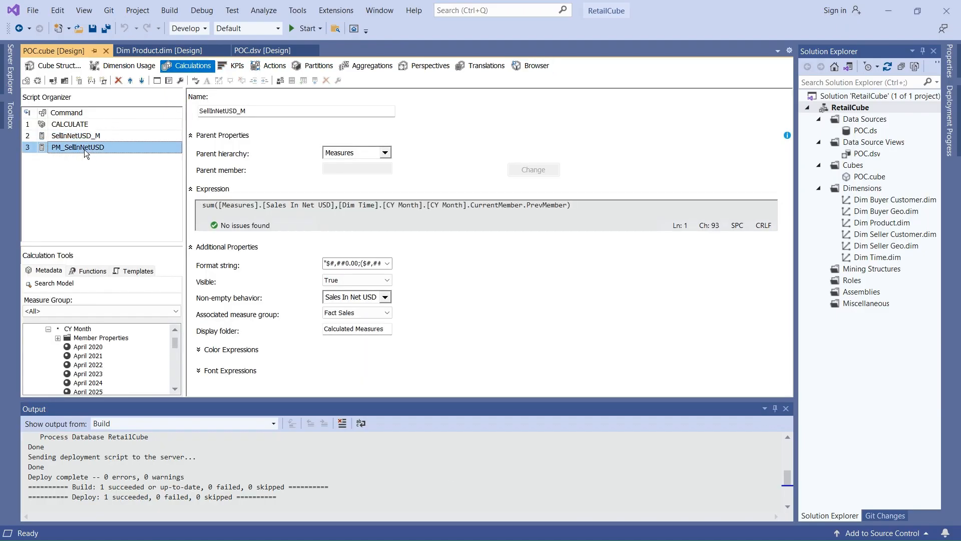
pyautogui.click(785, 409)
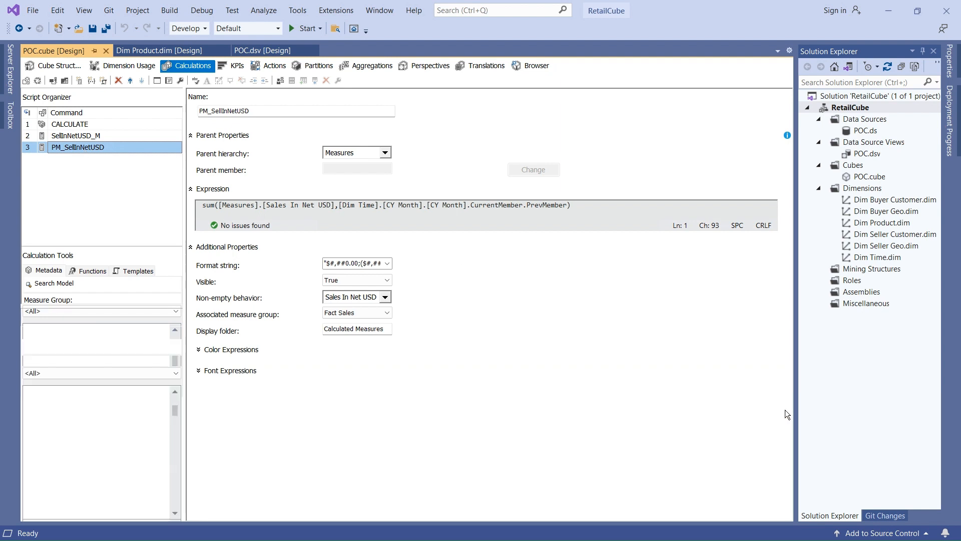
pyautogui.click(469, 208)
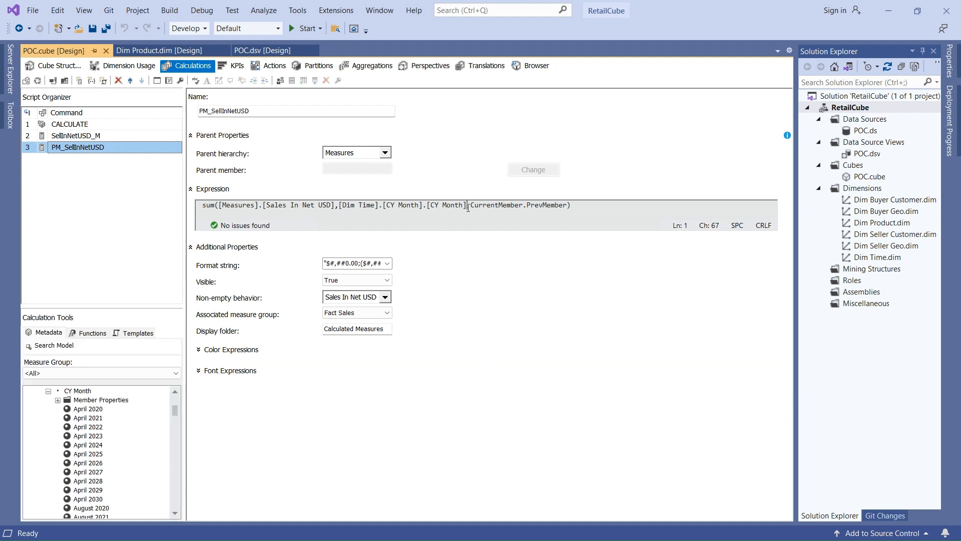
pyautogui.press('BackSpace')
pyautogui.press('BackSpace')
pyautogui.press('BackSpace')
pyautogui.press('BackSpace')
pyautogui.press('BackSpace')
pyautogui.press('BackSpace')
pyautogui.press('BackSpace')
pyautogui.press('BackSpace')
pyautogui.press('BackSpace')
pyautogui.press('BackSpace')
pyautogui.press('BackSpace')
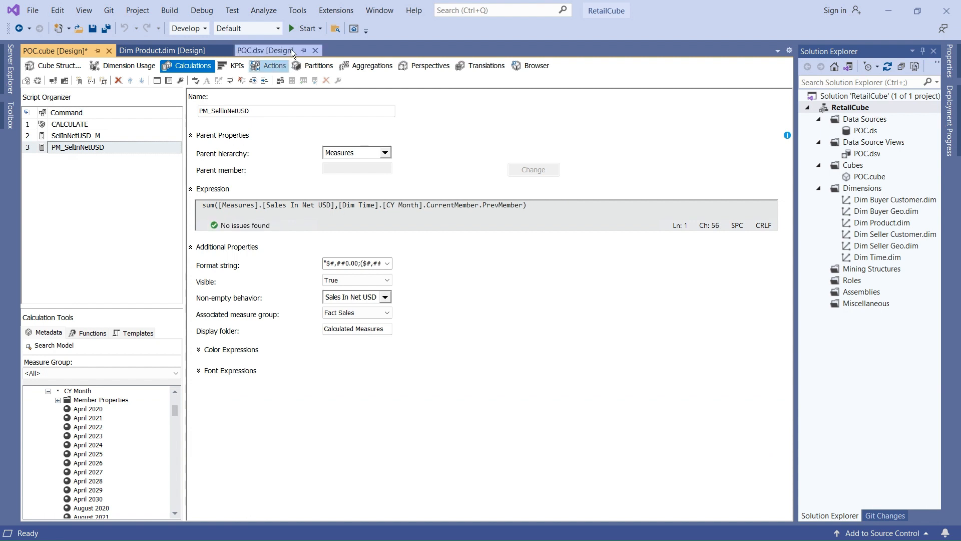
# - Redeploy the cube through a debugging session and refresh all data in the Excel PivotTable to check PM_SellInNetUSD
pyautogui.click(304, 29)
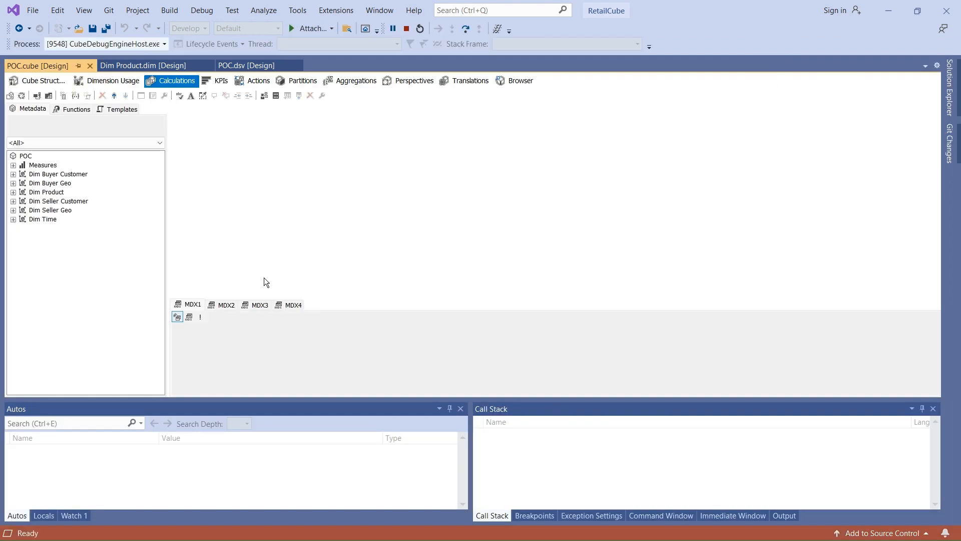
pyautogui.click(407, 27)
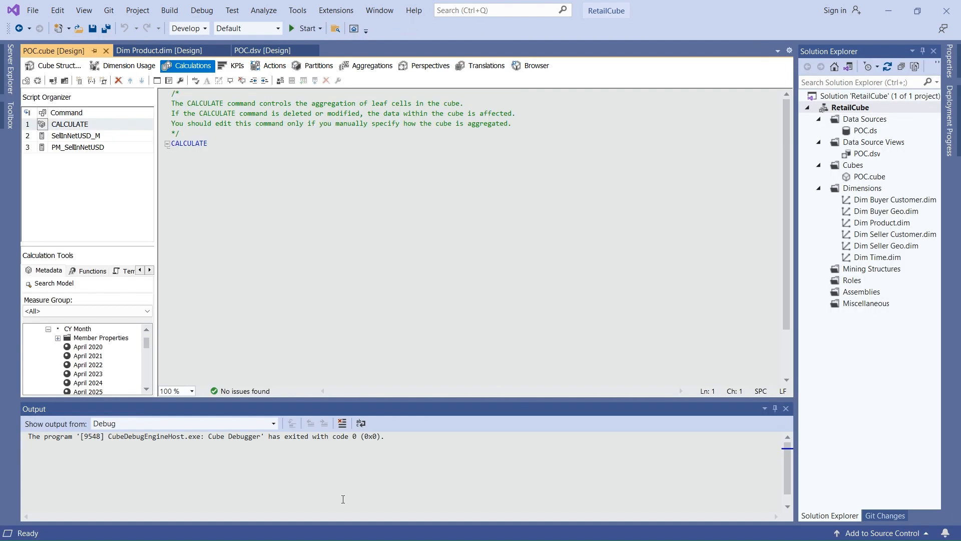
pyautogui.hotkey('alt', 'Tab')
pyautogui.click(233, 89)
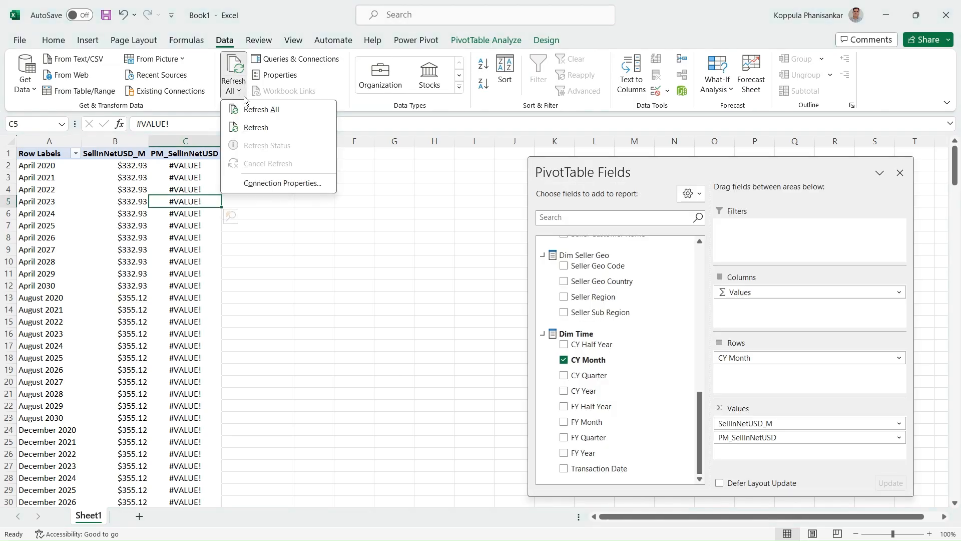
pyautogui.click(250, 106)
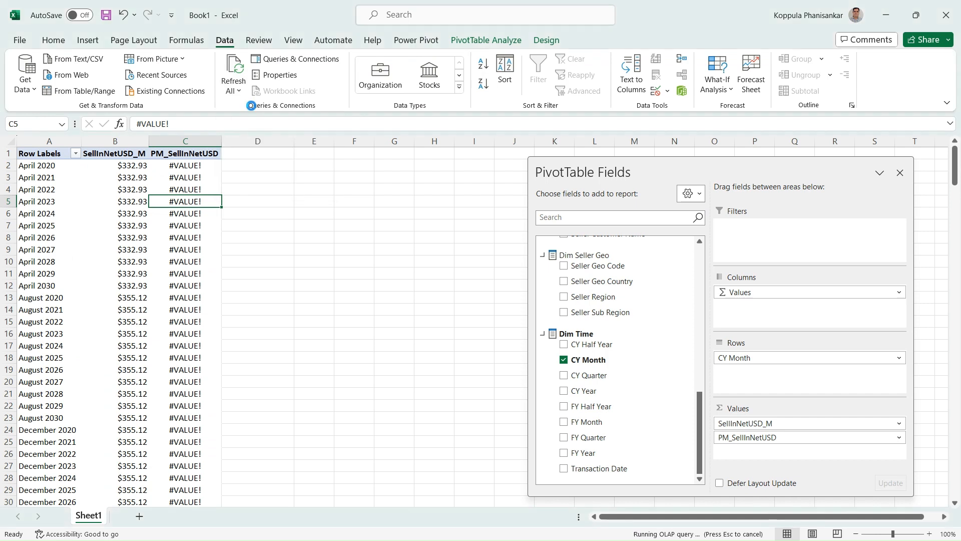
pyautogui.click(179, 179)
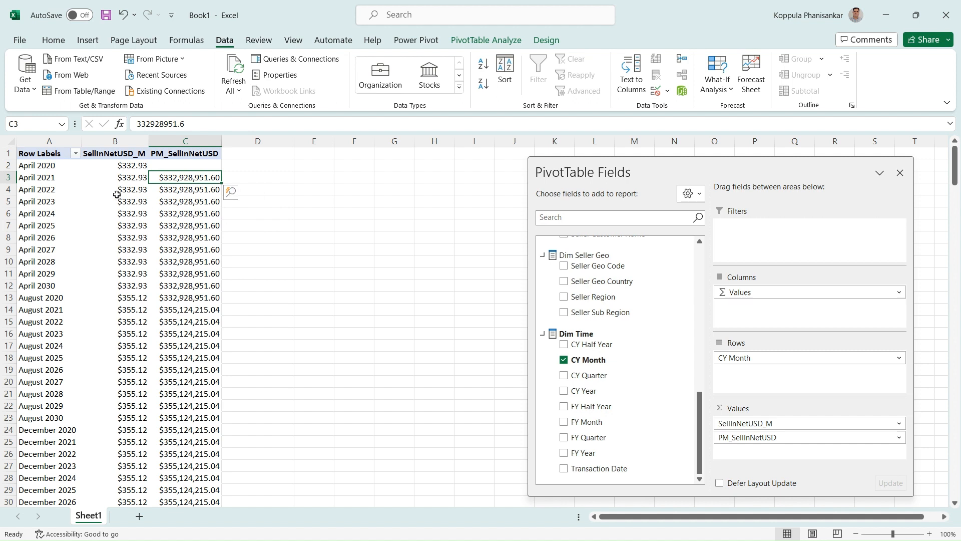
# - Filter the PivotTable's CY Month row labels to only April 2022 and March 2022
pyautogui.click(76, 153)
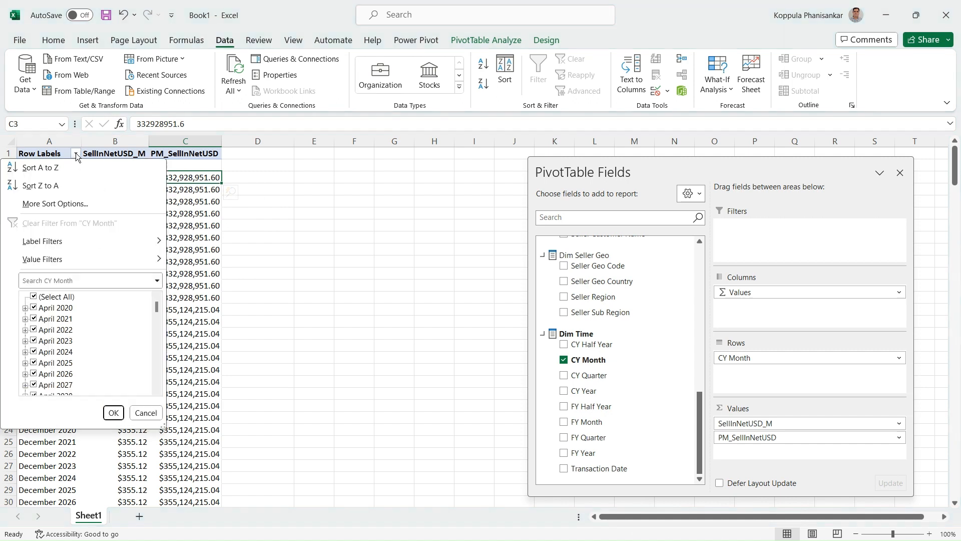
pyautogui.click(35, 296)
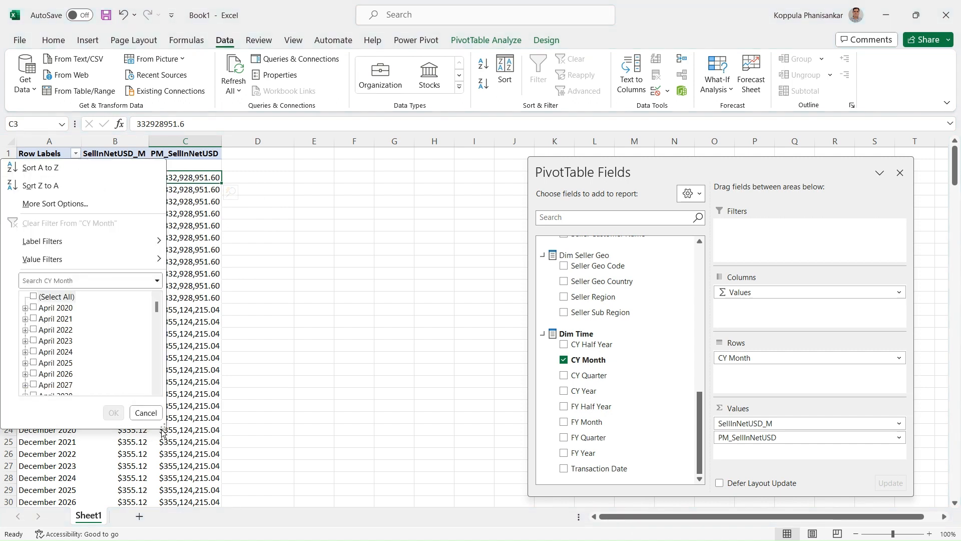
pyautogui.moveTo(164, 430); pyautogui.dragTo(331, 531)
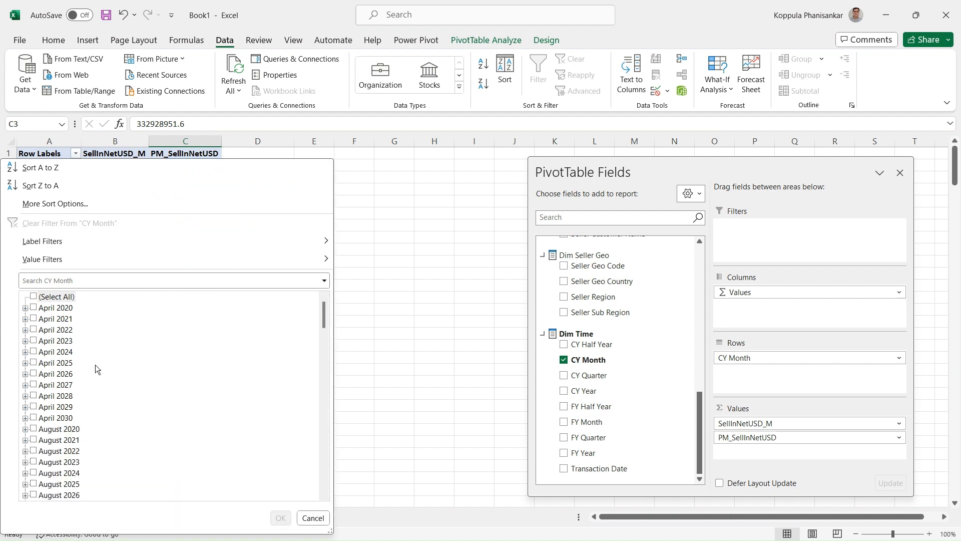
pyautogui.click(34, 330)
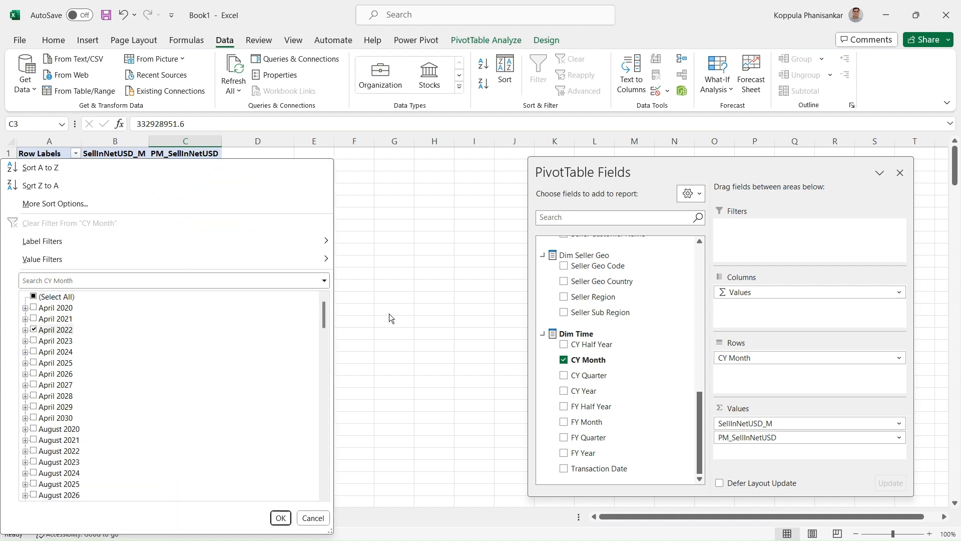
pyautogui.moveTo(325, 308); pyautogui.dragTo(330, 406)
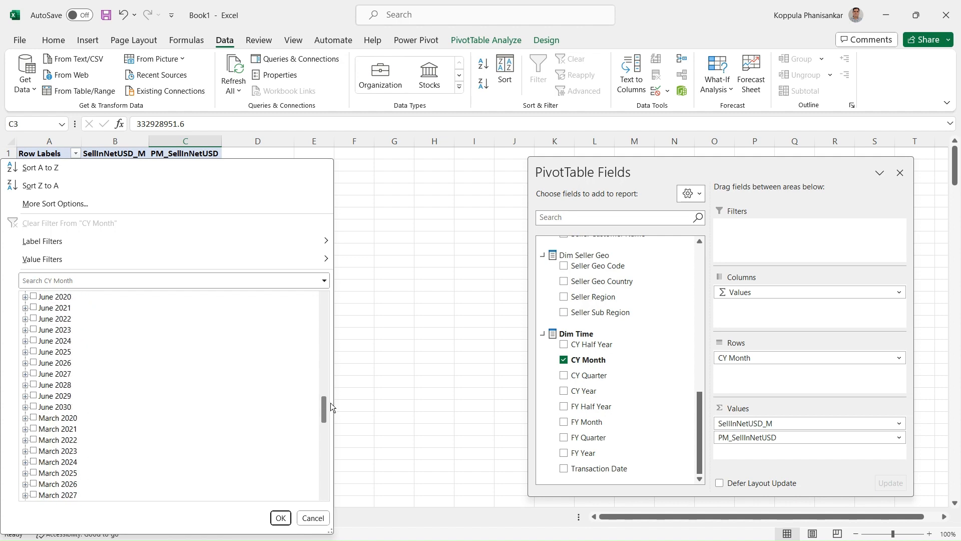
pyautogui.click(34, 440)
pyautogui.click(280, 518)
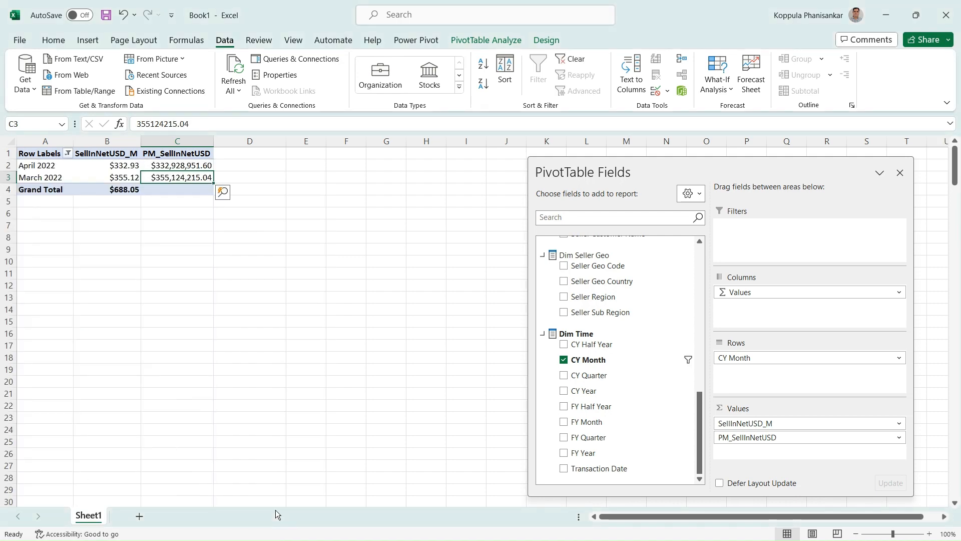
# - Compare the SellInNetUSD_M and PM_SellInNetUSD values for March 2022 and April 2022
pyautogui.click(118, 178)
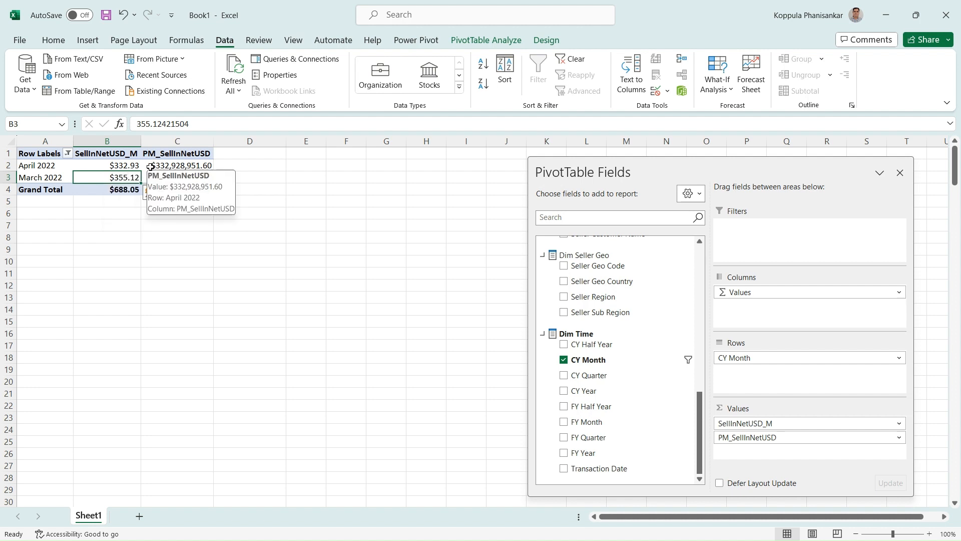
pyautogui.click(127, 166)
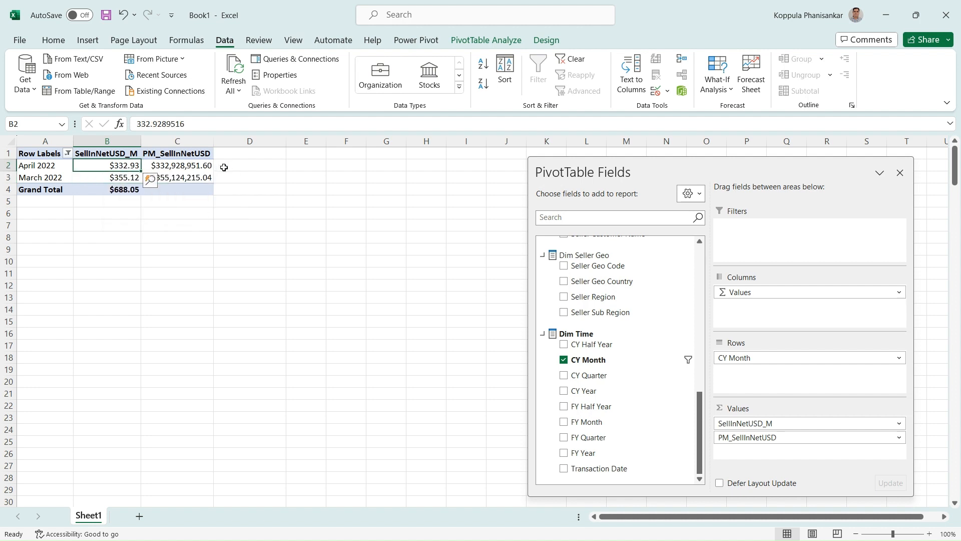
pyautogui.click(175, 170)
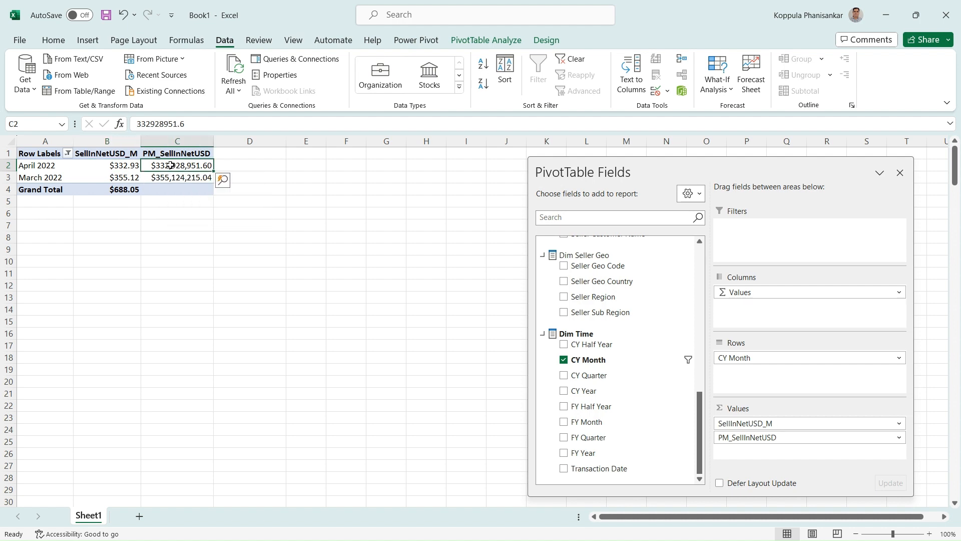
pyautogui.click(111, 161)
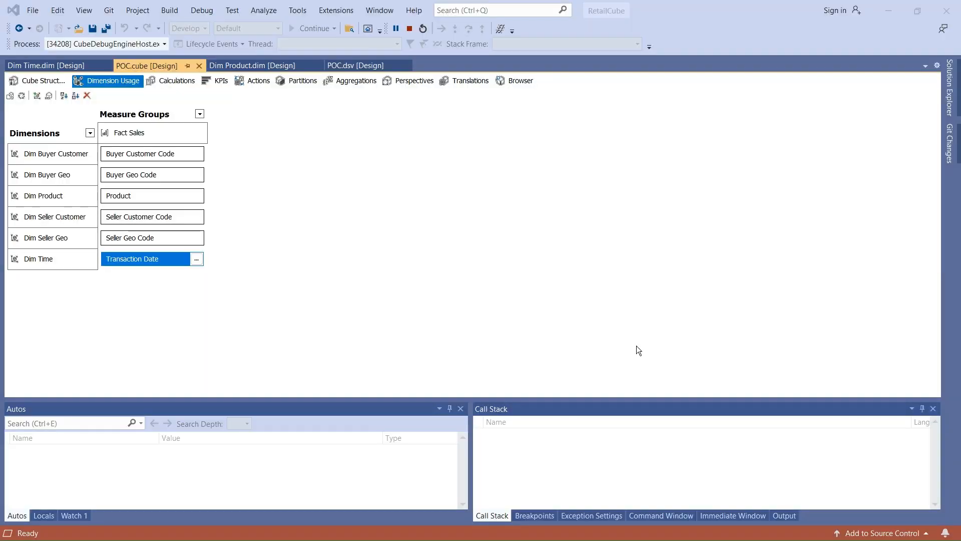
# - In Visual Studio, open the structure of the Dim Time dimension and delete the CY_Time hierarchy
pyautogui.click(950, 88)
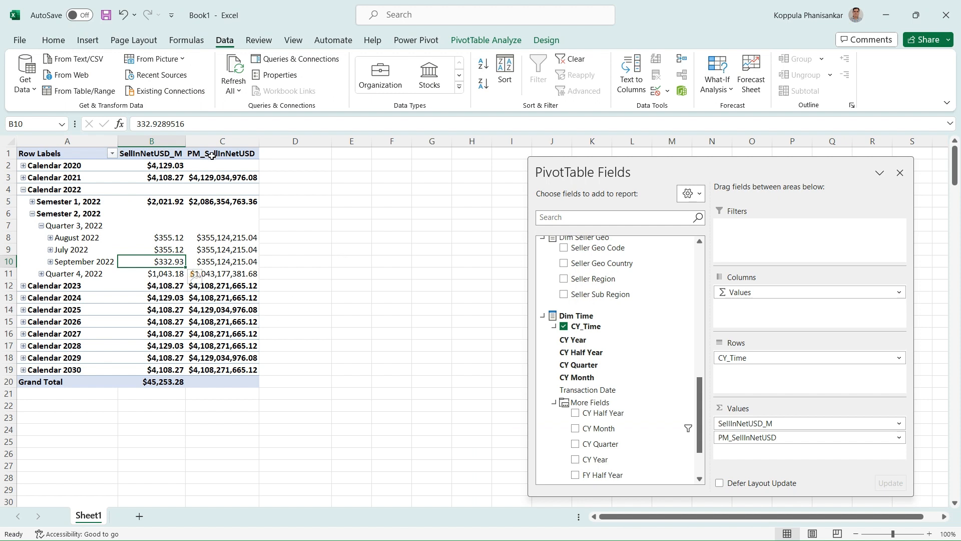
pyautogui.click(212, 156)
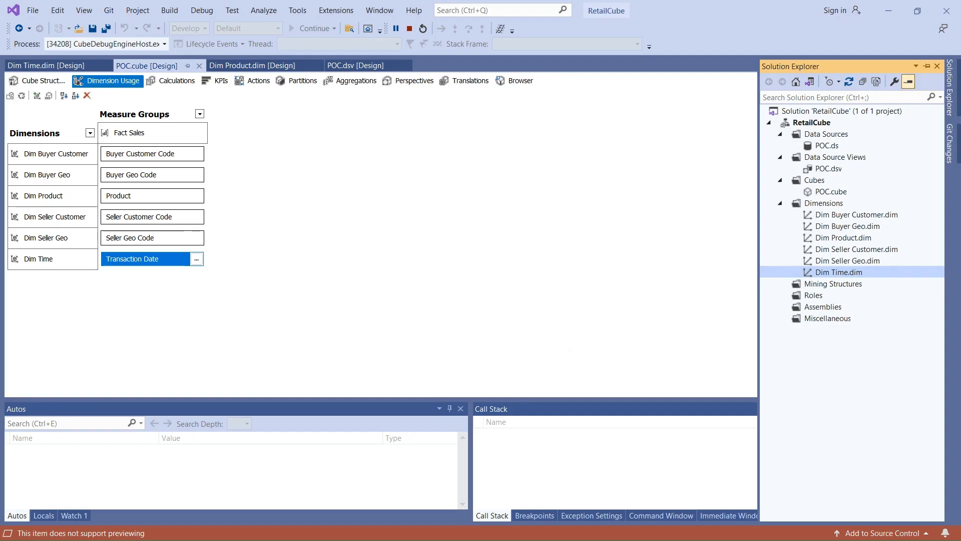
pyautogui.doubleClick(812, 273)
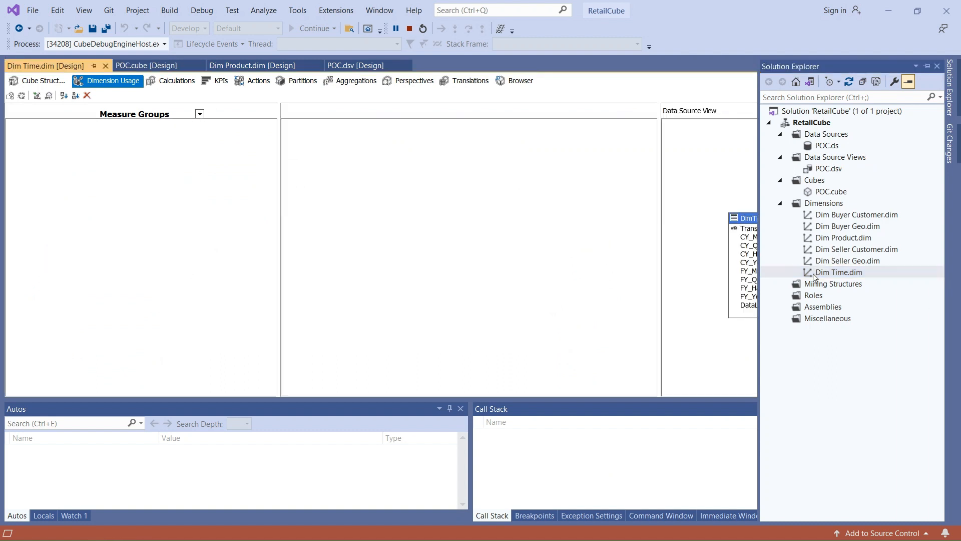
pyautogui.click(137, 84)
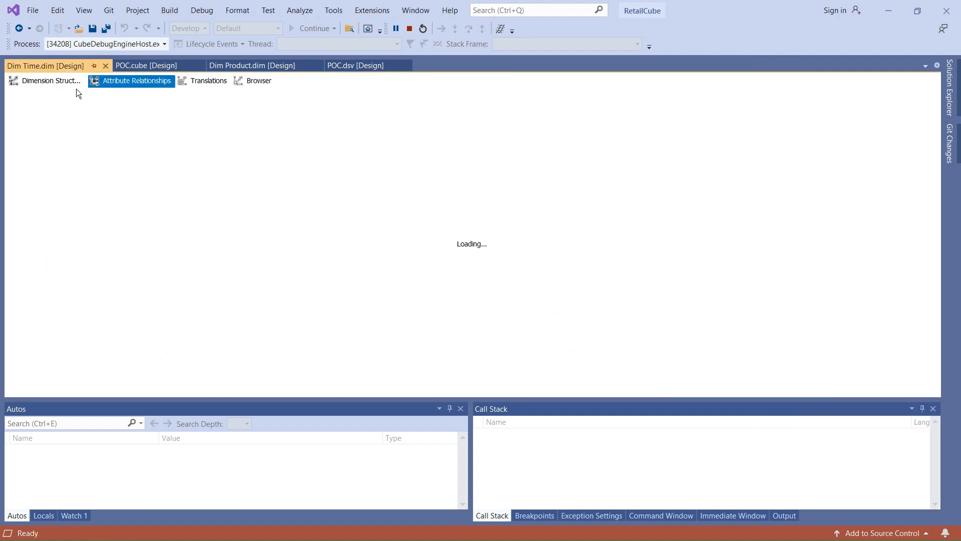
pyautogui.click(75, 86)
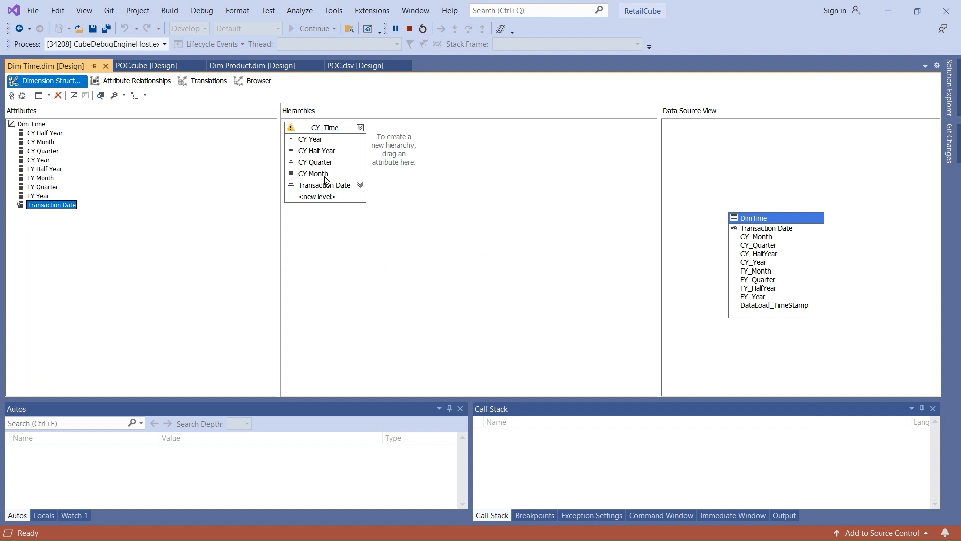
pyautogui.click(346, 129)
pyautogui.rightClick(347, 128)
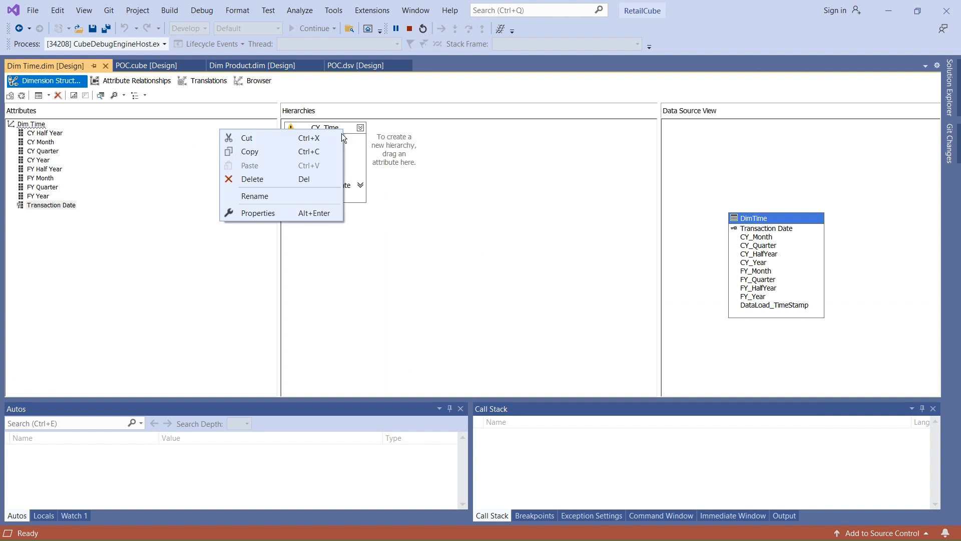
pyautogui.click(263, 179)
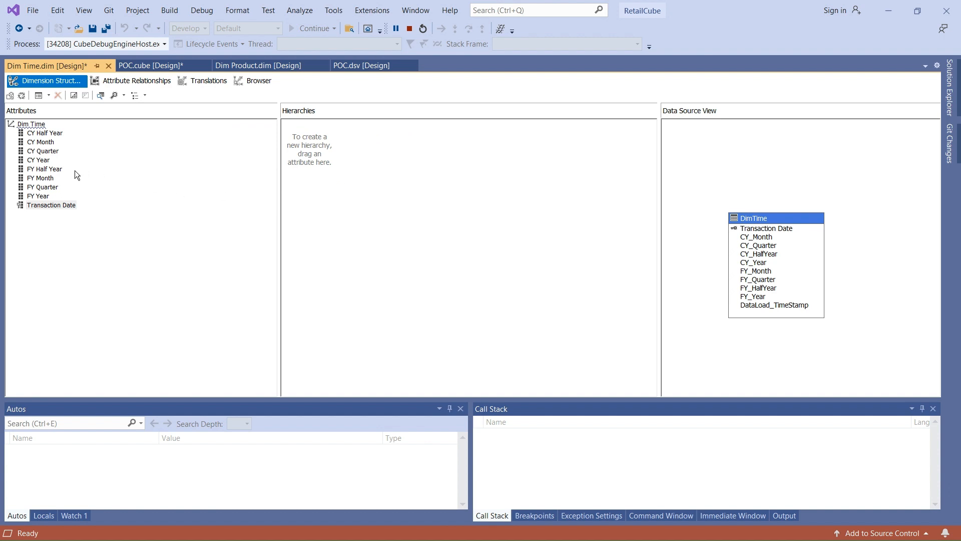
# - Build a new Dim Time hierarchy with the levels CY Year, CY Half Year, CY Quarter, CY Month and Transaction Date
pyautogui.moveTo(41, 161); pyautogui.dragTo(320, 155)
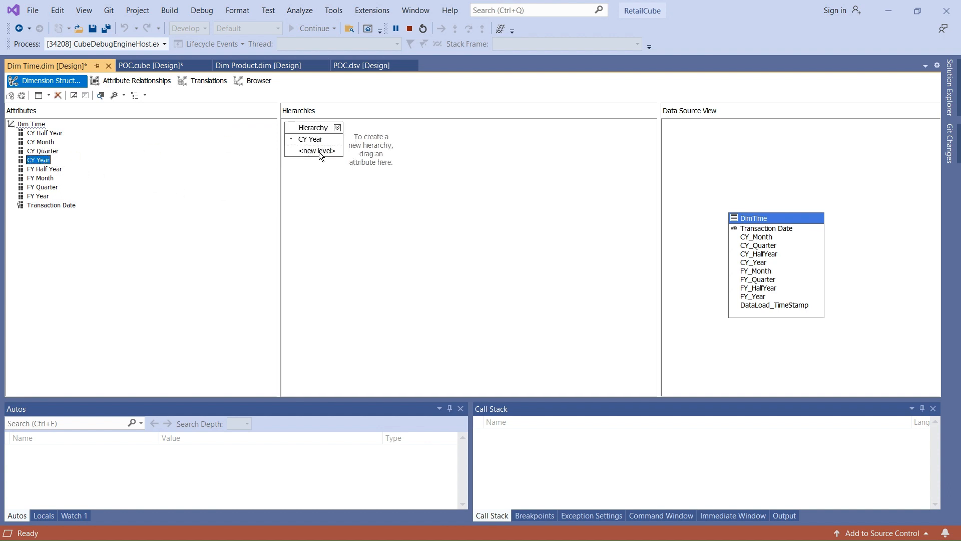
pyautogui.moveTo(41, 134); pyautogui.dragTo(301, 159)
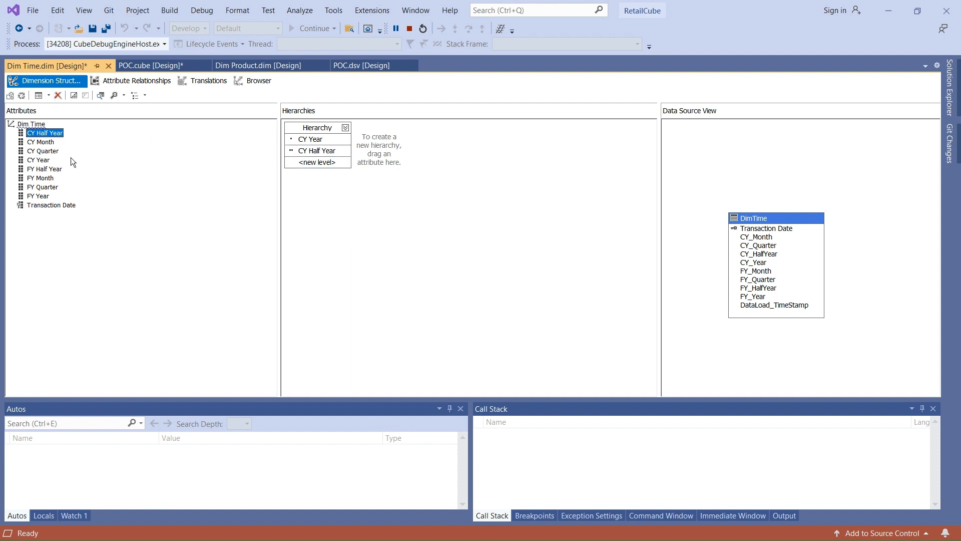
pyautogui.moveTo(44, 150); pyautogui.dragTo(318, 174)
pyautogui.moveTo(51, 204); pyautogui.dragTo(315, 188)
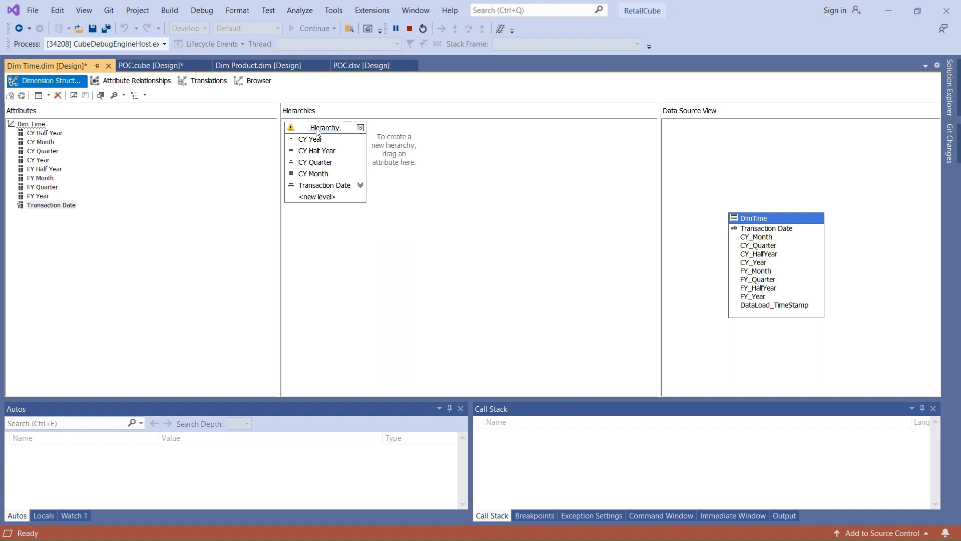
# - Rename the new Dim Time hierarchy as CY_Time
pyautogui.rightClick(316, 128)
pyautogui.click(227, 197)
pyautogui.write('CY_Time')
pyautogui.click(575, 242)
# - Stop the debugging session and open the PM_SellInNetUSD calculated member in the POC cube's calculations
pyautogui.click(154, 65)
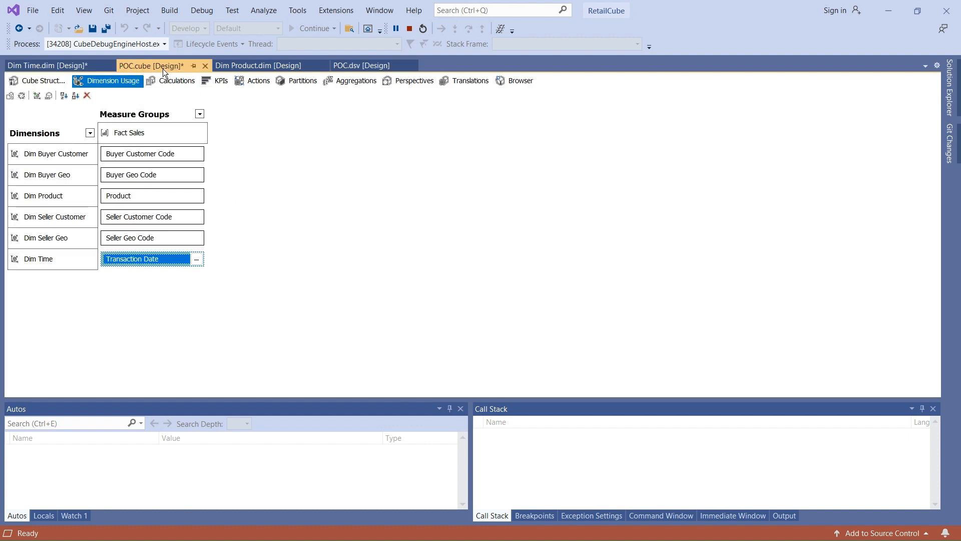
pyautogui.click(174, 81)
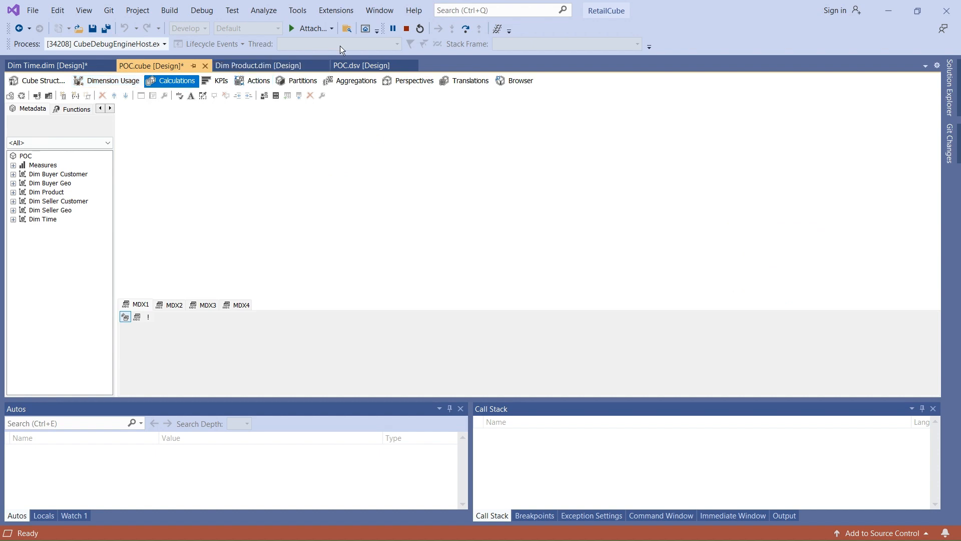
pyautogui.click(406, 29)
pyautogui.click(75, 147)
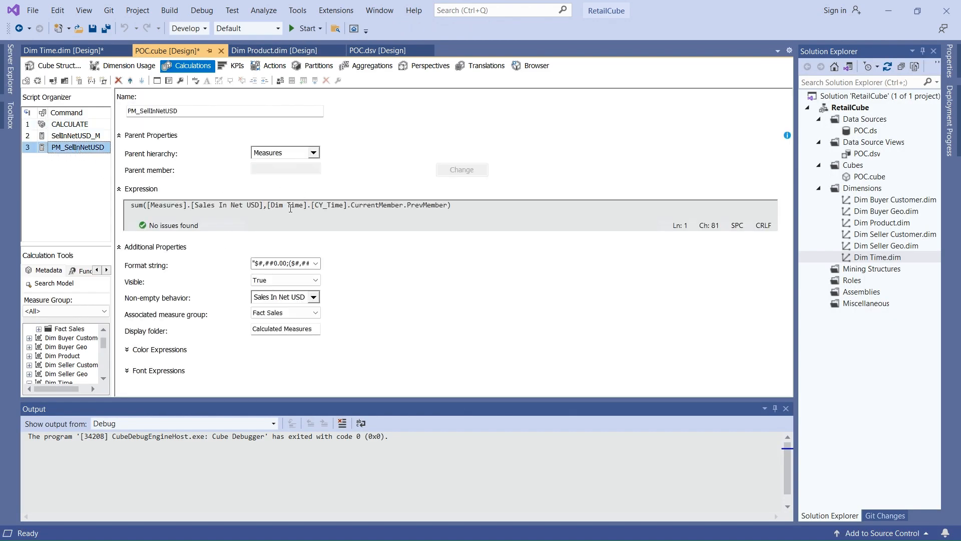
# - Examine the PM_SellInNetUSD expression: the sum function, the CY_Time hierarchy reference, CurrentMember and PrevMember
pyautogui.moveTo(268, 207); pyautogui.dragTo(349, 207)
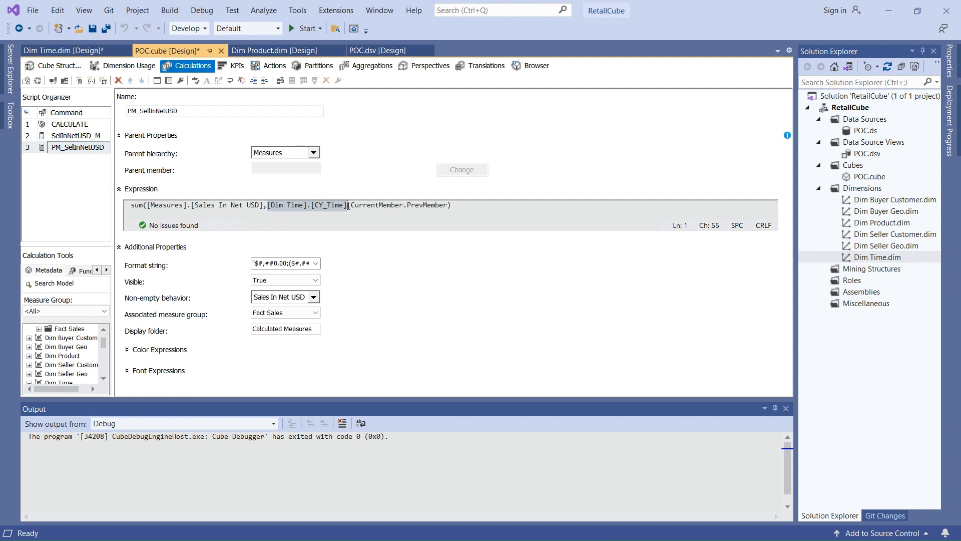
pyautogui.doubleClick(375, 208)
pyautogui.doubleClick(417, 207)
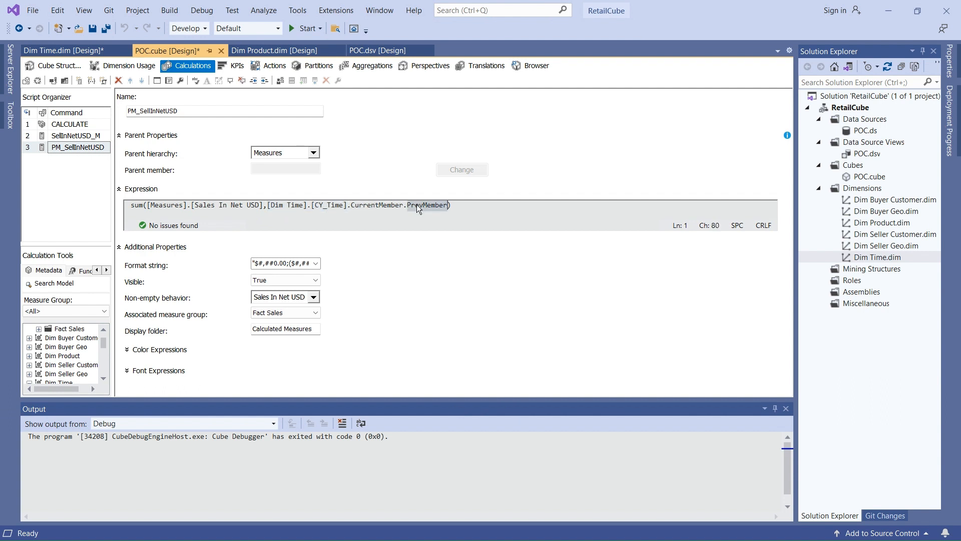
pyautogui.doubleClick(374, 207)
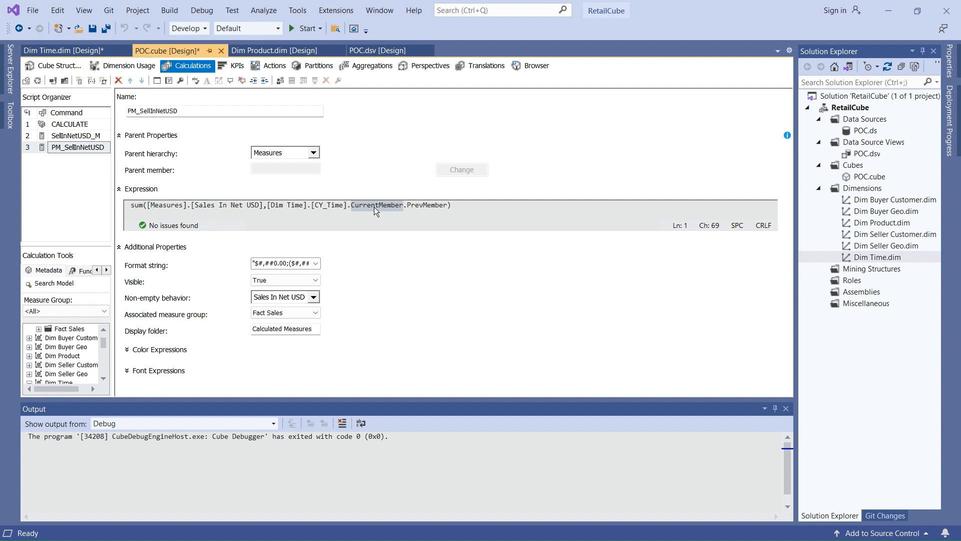
pyautogui.click(330, 214)
pyautogui.doubleClick(141, 207)
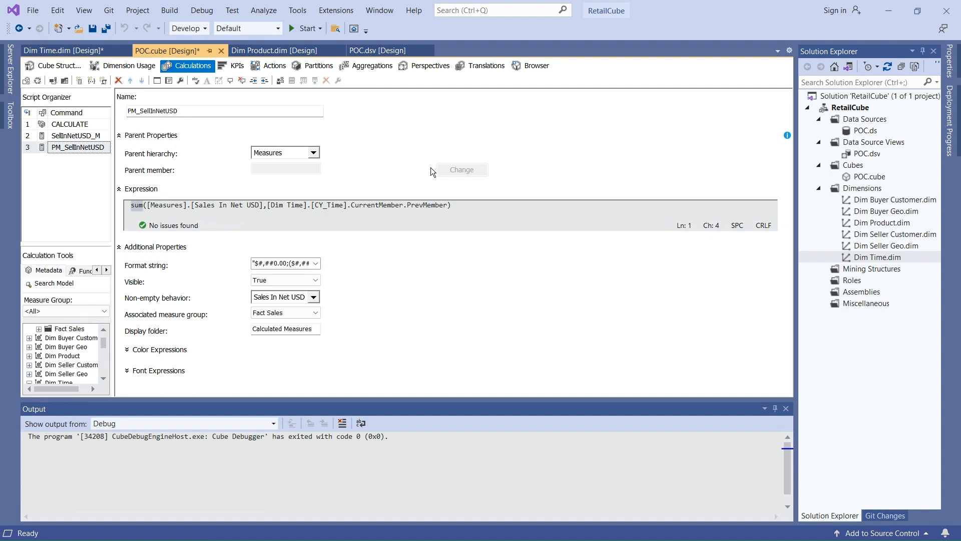
# - Redeploy the cube with the rebuilt CY_Time hierarchy, stop debugging, and refresh all data in the Excel workbook
pyautogui.click(303, 28)
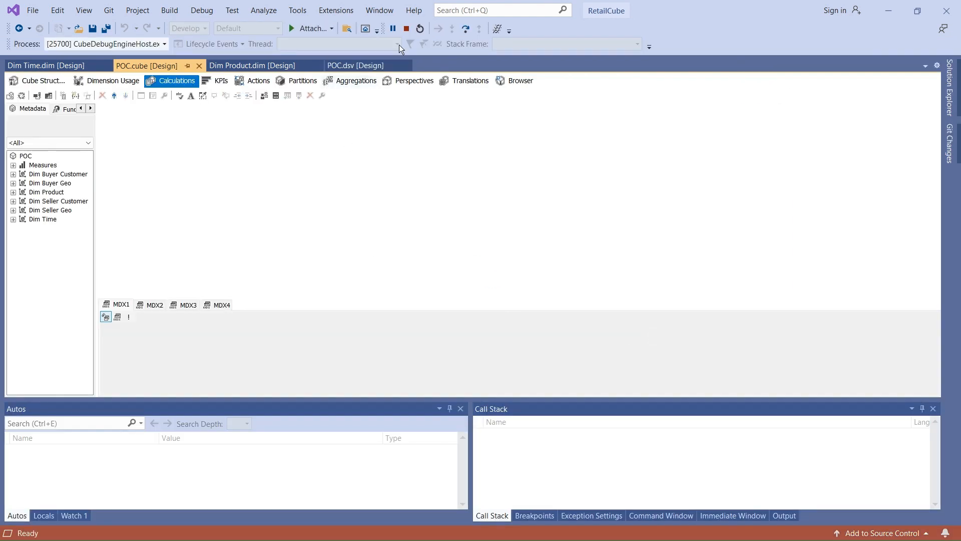
pyautogui.click(406, 29)
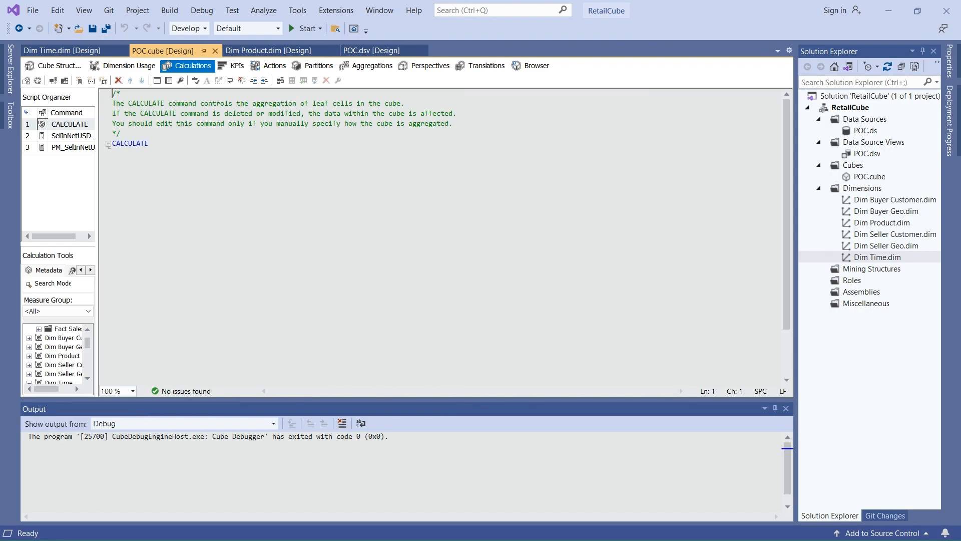
pyautogui.hotkey('alt', 'Tab')
pyautogui.click(235, 92)
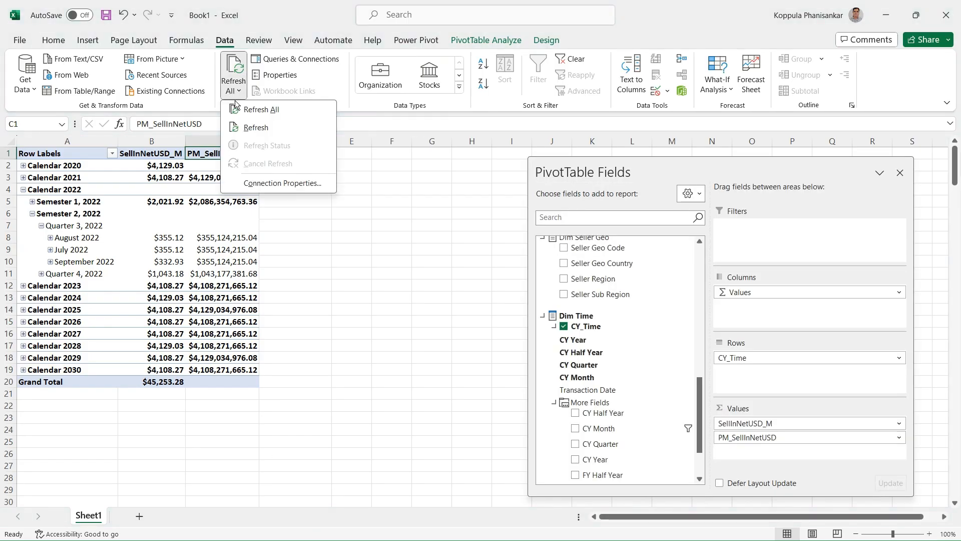
pyautogui.click(248, 109)
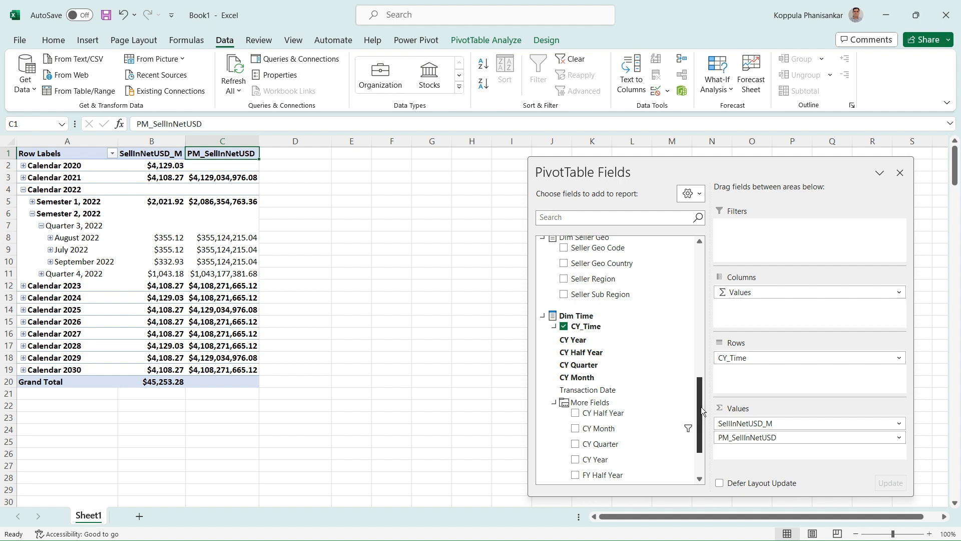
# - Check the CY_Time hierarchy levels in the field list and compare September 2022's PM_SellInNetUSD with August 2022's SellInNetUSD_M
pyautogui.moveTo(701, 407); pyautogui.dragTo(700, 427)
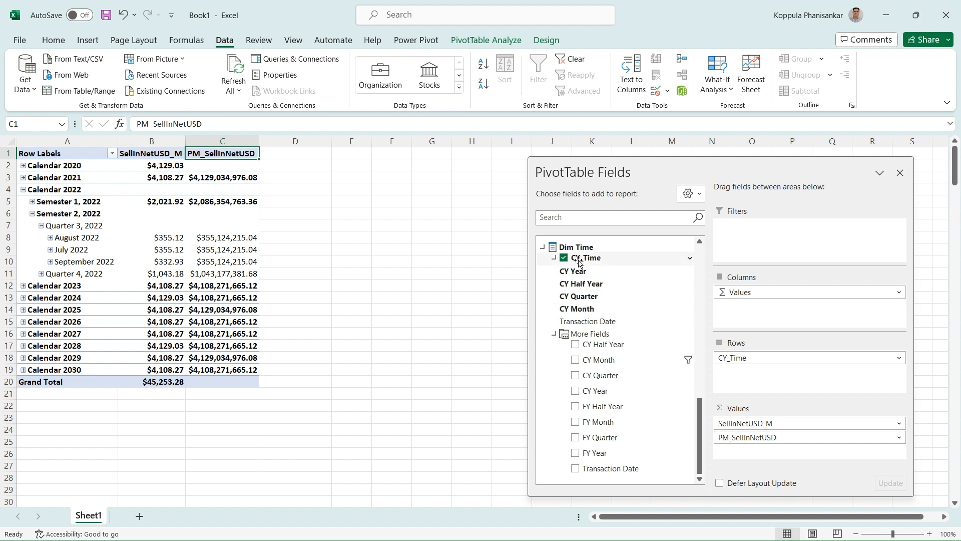
pyautogui.click(95, 262)
pyautogui.click(168, 262)
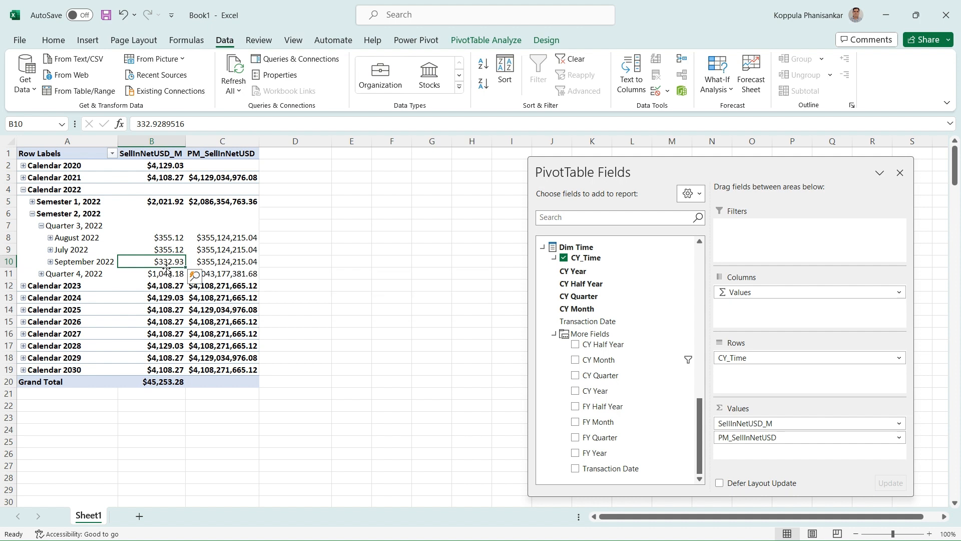
pyautogui.click(217, 262)
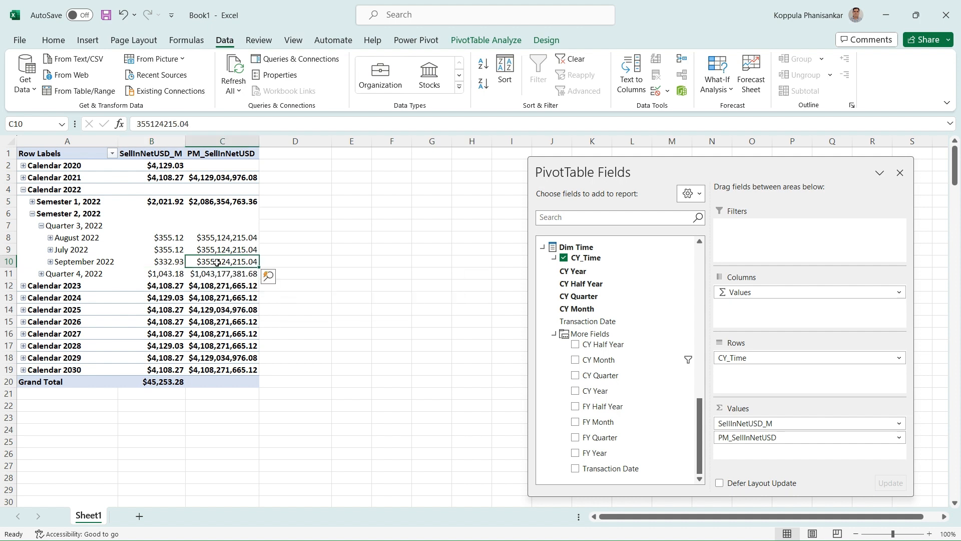
pyautogui.click(175, 238)
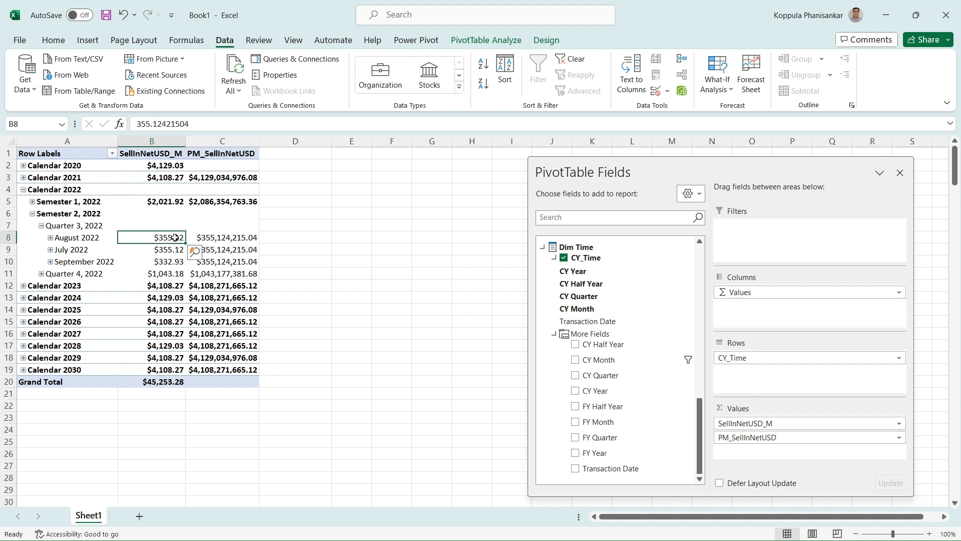
pyautogui.click(224, 262)
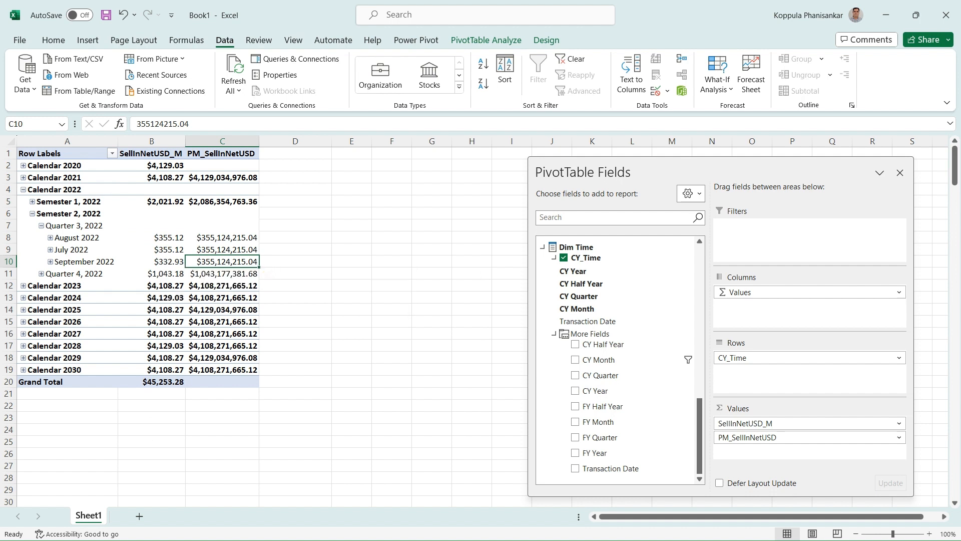
# - Back in Visual Studio, close the Output window, open PM_SellInNetUSD and widen the Script Organizer to show full member names
pyautogui.hotkey('alt', 'Tab')
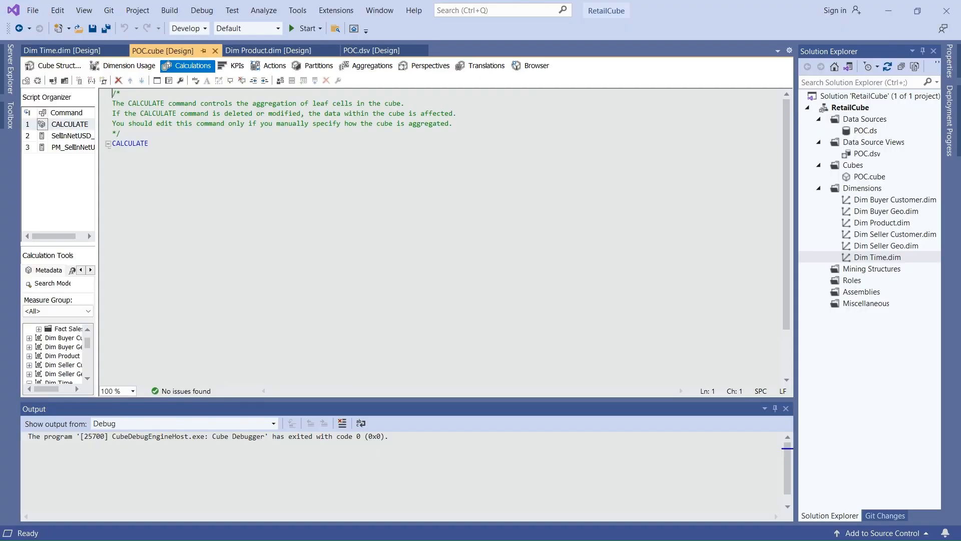
pyautogui.click(786, 409)
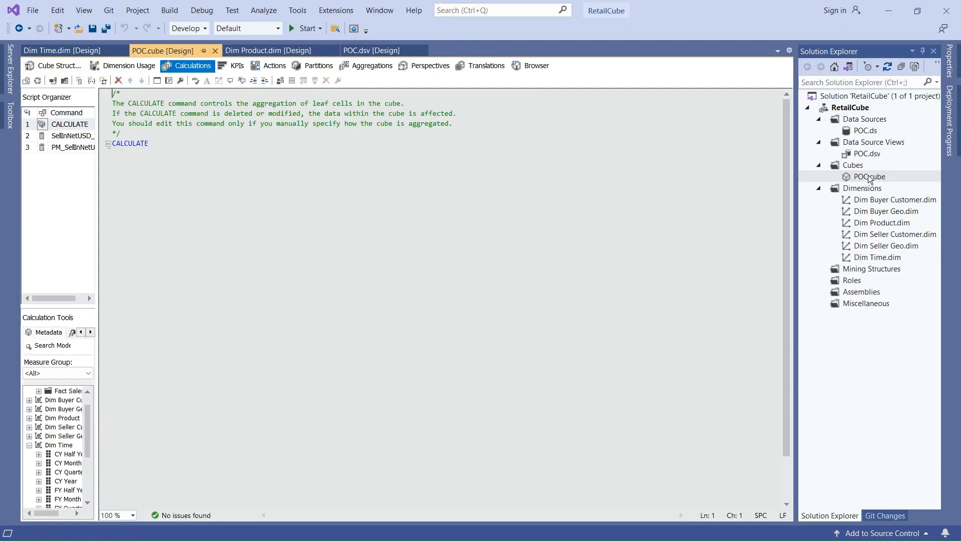
pyautogui.click(65, 147)
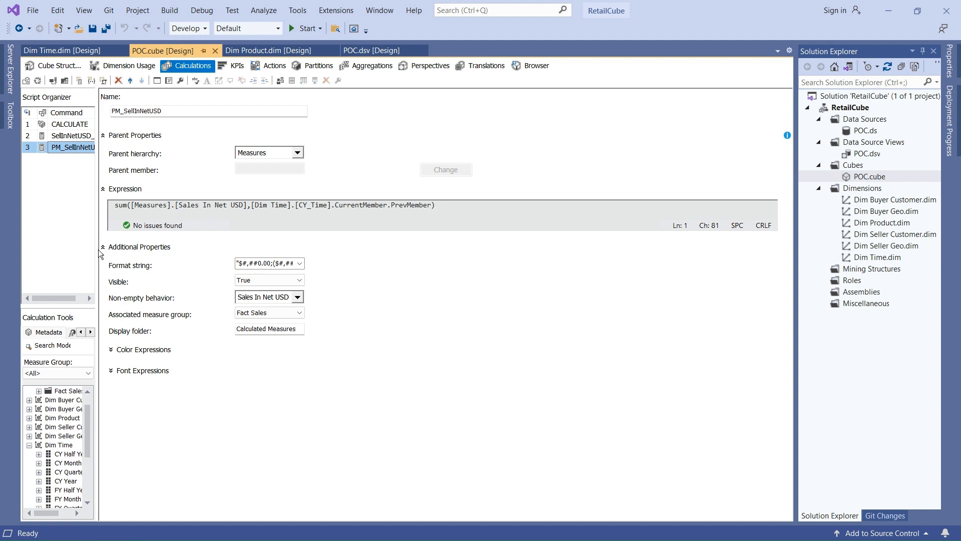
pyautogui.moveTo(99, 250); pyautogui.dragTo(182, 245)
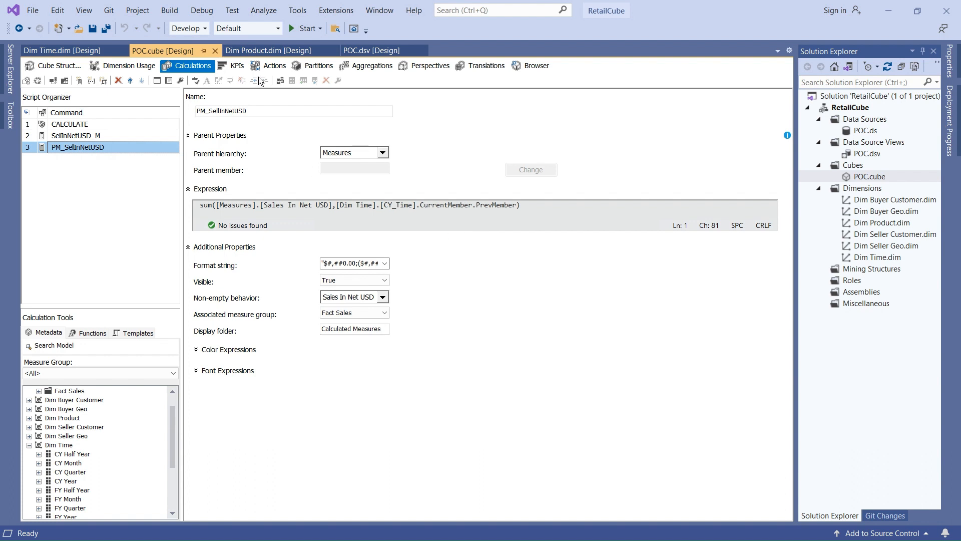
# - View the POC cube's actions, check the session's topic list in OneNote, and return to Visual Studio
pyautogui.click(278, 67)
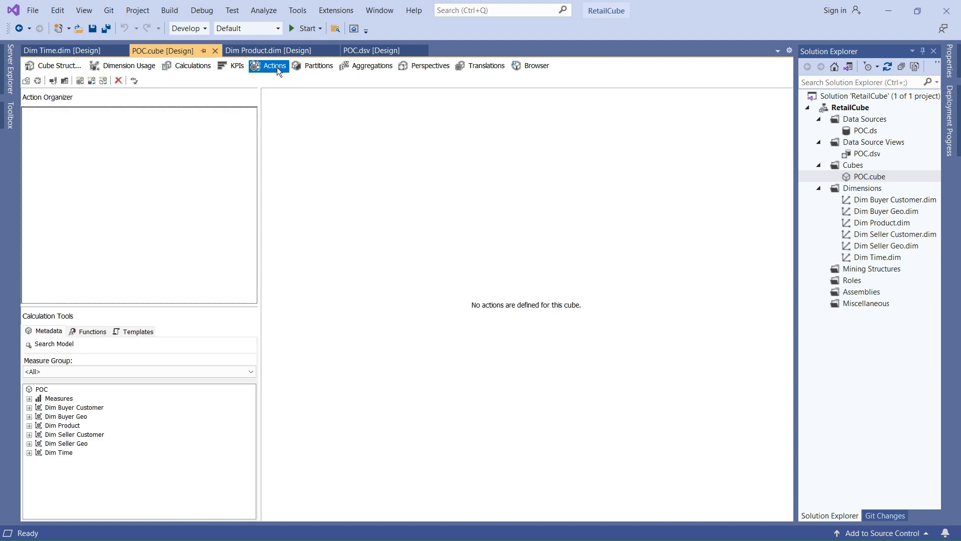
pyautogui.hotkey('alt', 'Tab')
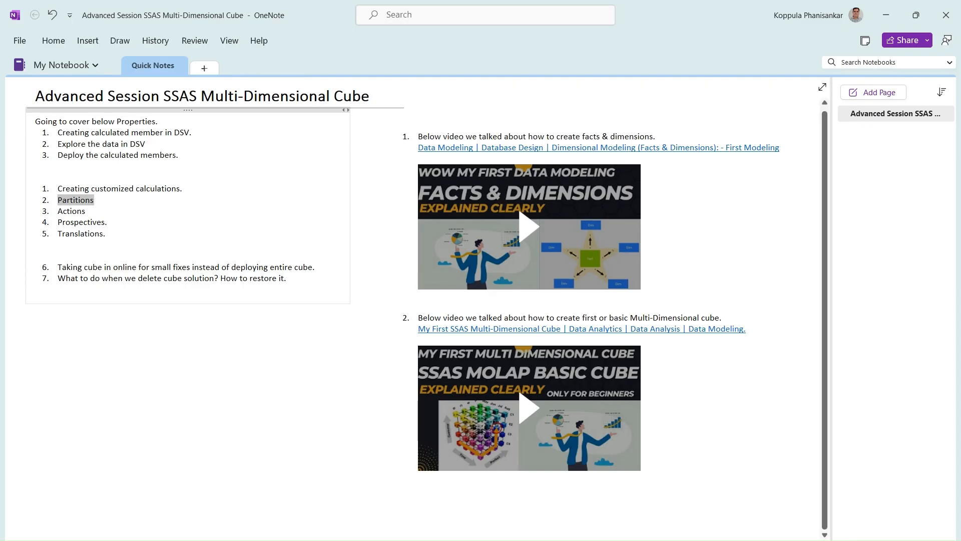
pyautogui.click(124, 213)
pyautogui.hotkey('alt', 'Tab')
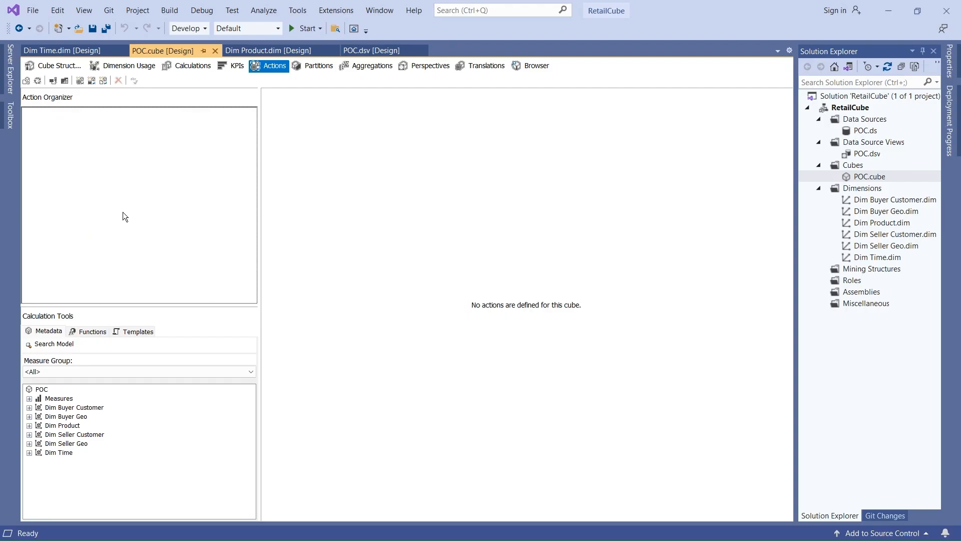
# - Delete the existing Fact Sales partition from the POC cube
pyautogui.click(309, 71)
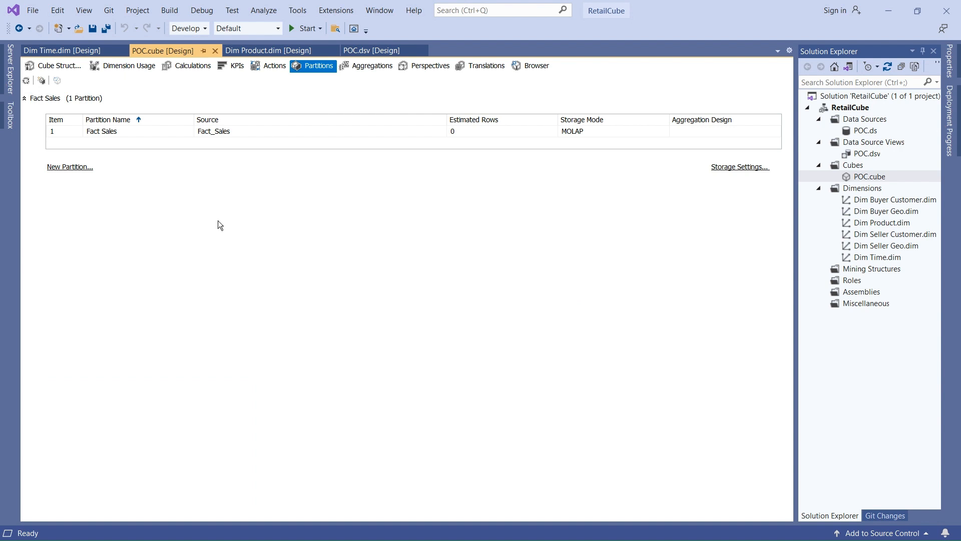
pyautogui.click(130, 131)
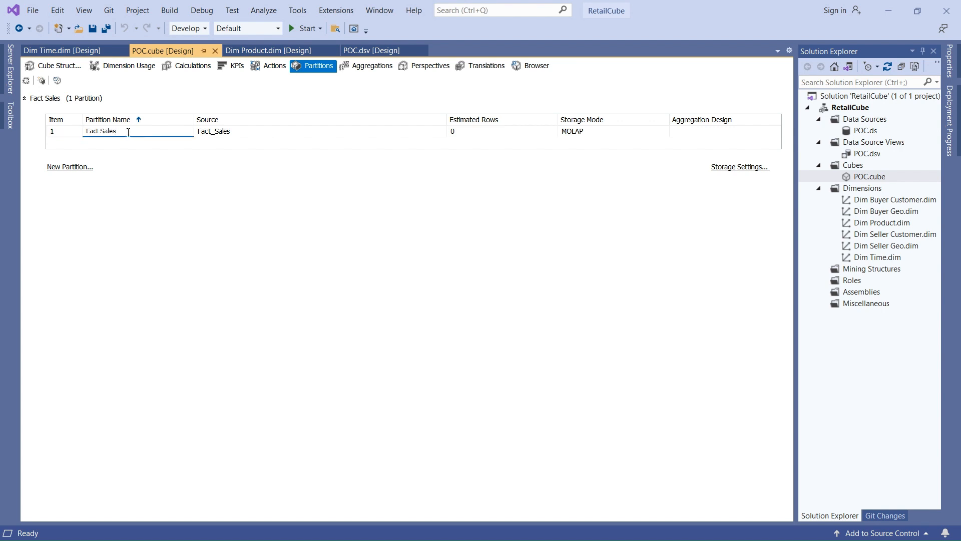
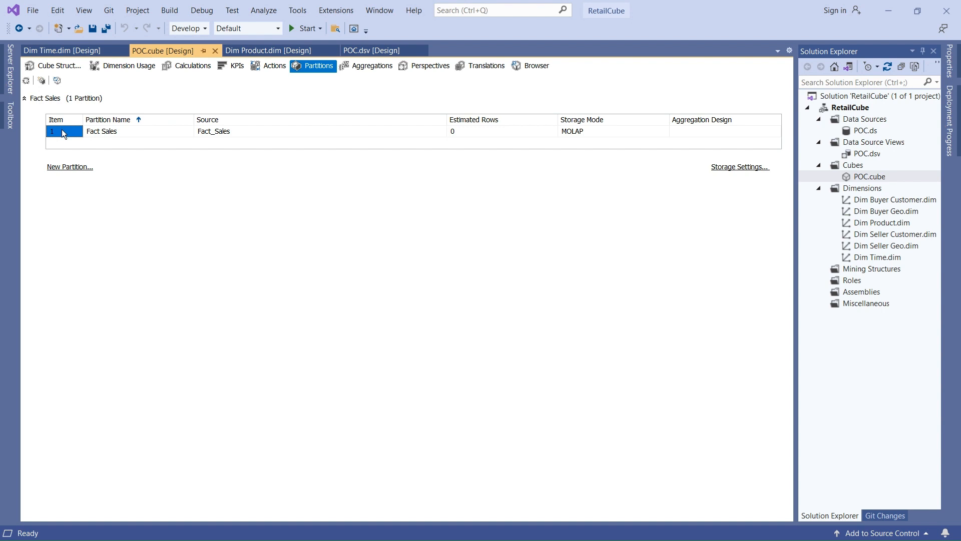
pyautogui.rightClick(62, 130)
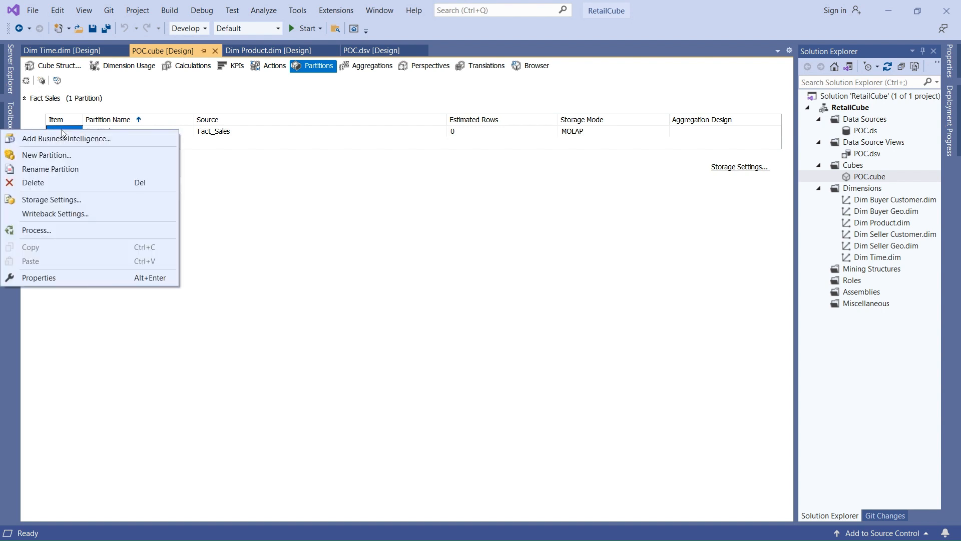
pyautogui.click(41, 182)
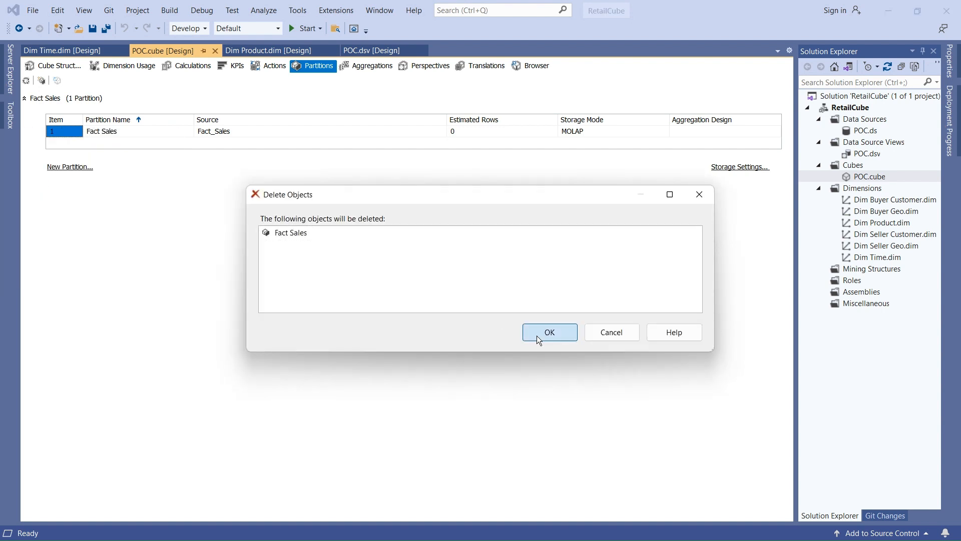
pyautogui.click(537, 336)
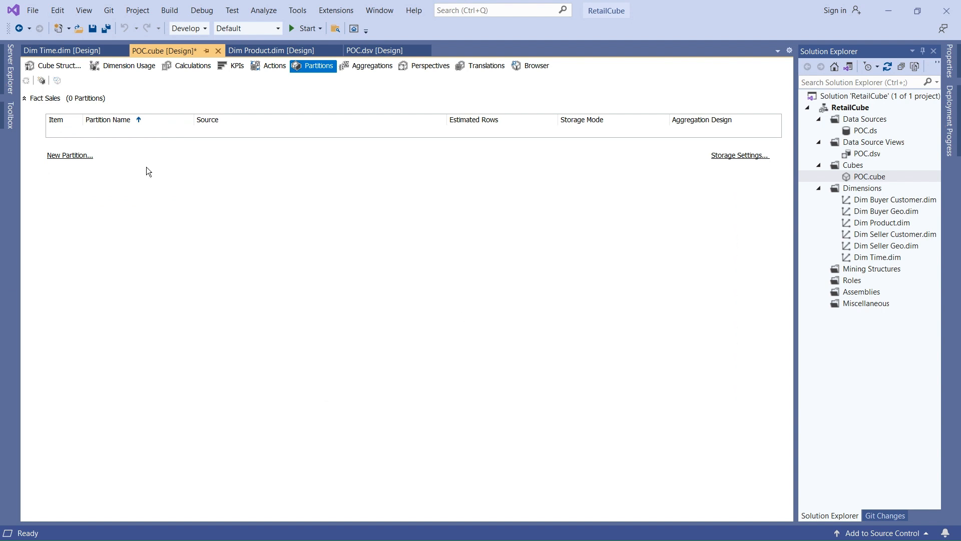
# - Start a new partition for the Fact Sales measure group from the Fact_Sales table and enable a query to restrict its rows
pyautogui.click(72, 156)
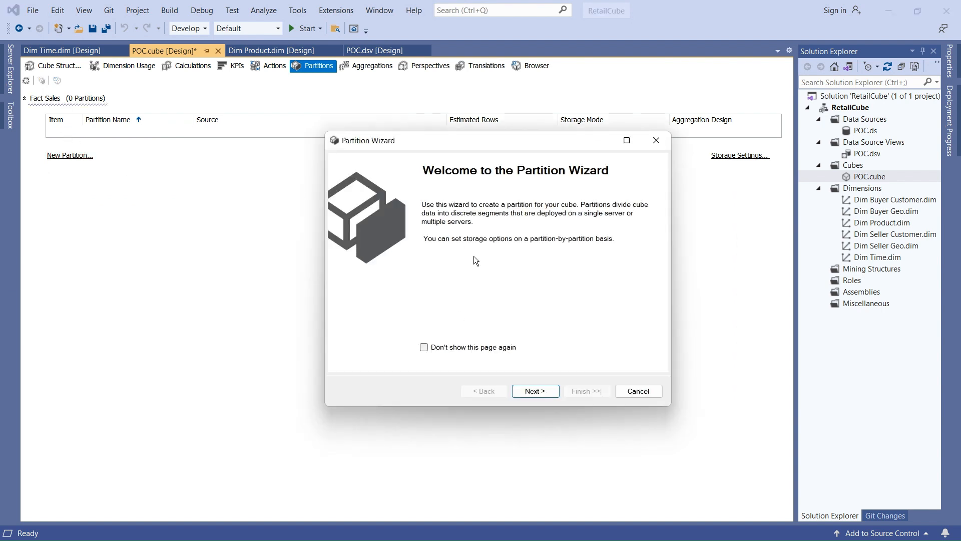
pyautogui.click(531, 392)
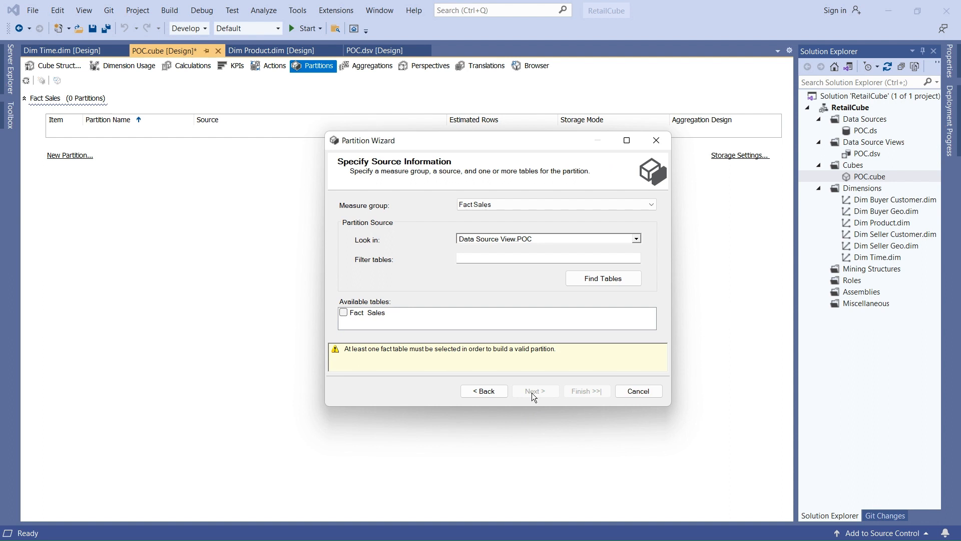
pyautogui.click(347, 311)
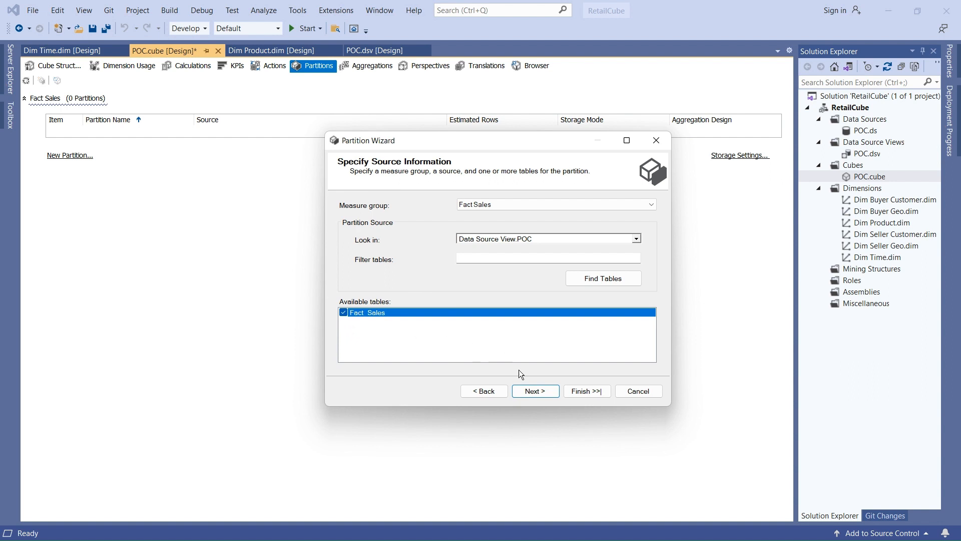
pyautogui.click(536, 390)
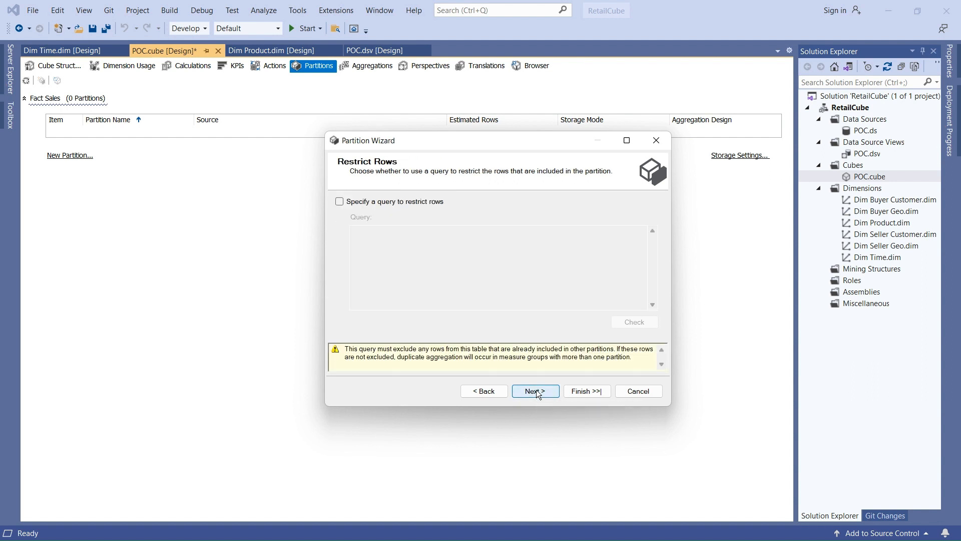
pyautogui.click(340, 201)
pyautogui.rightClick(454, 285)
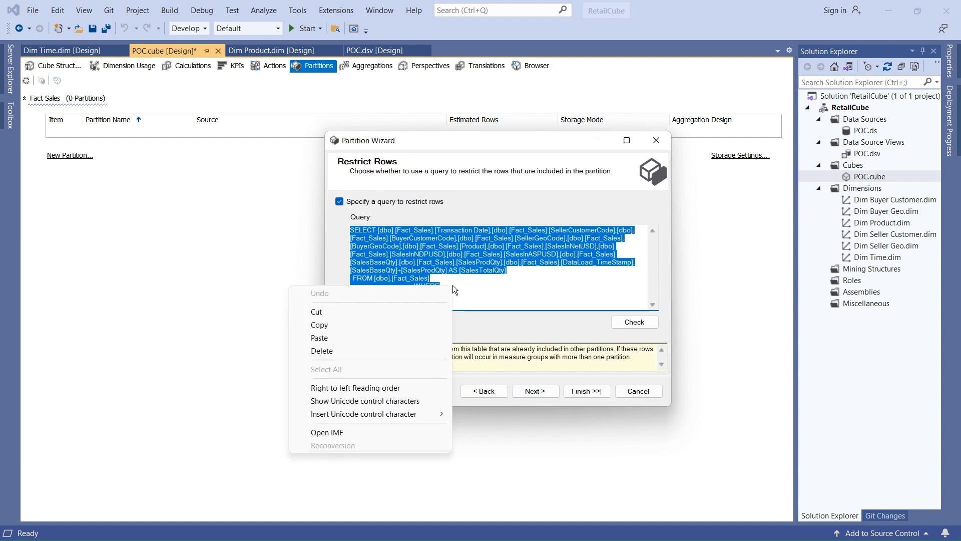
pyautogui.click(482, 292)
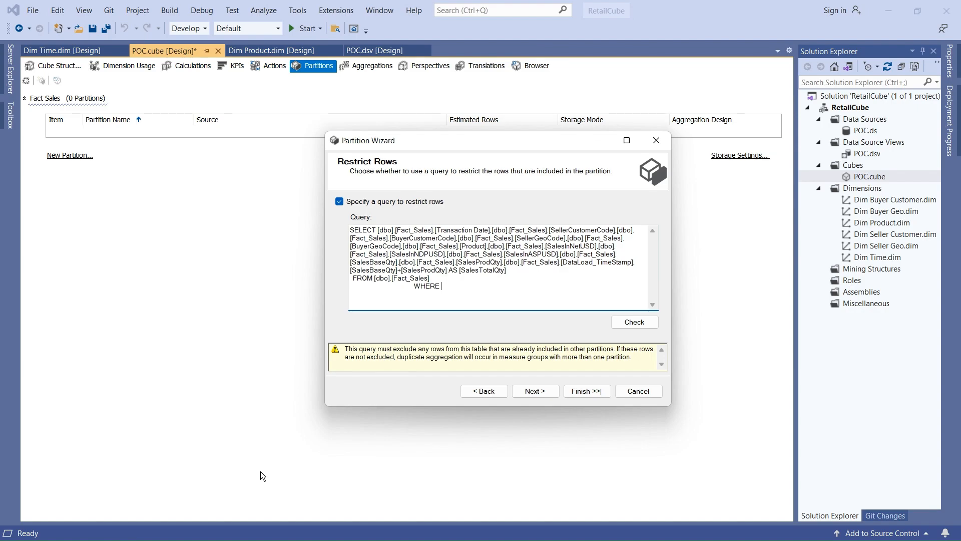
# - Switch to SQL Server Management Studio and query the top 1000 rows of dbo.Fact_Sales in the POC database
pyautogui.hotkey('alt', 'Tab')
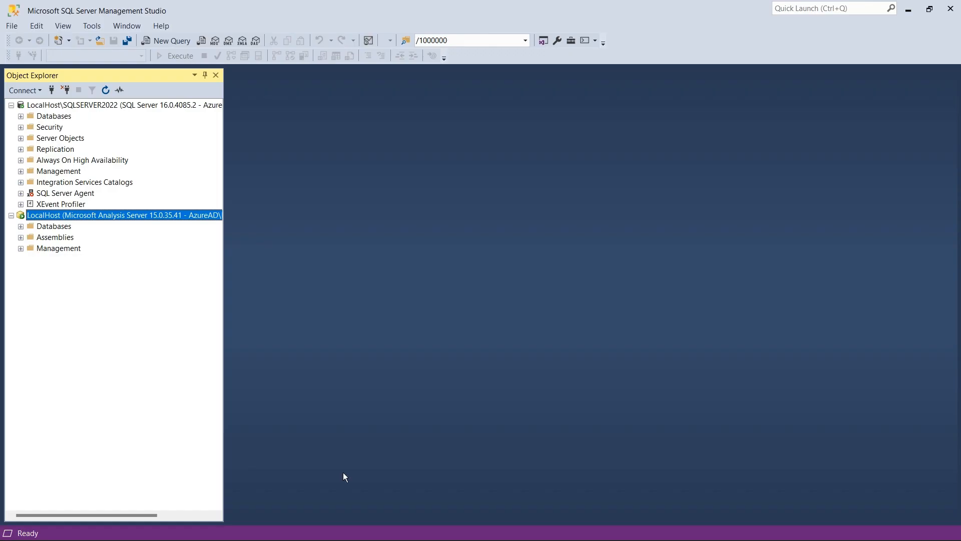
pyautogui.click(21, 116)
pyautogui.click(30, 149)
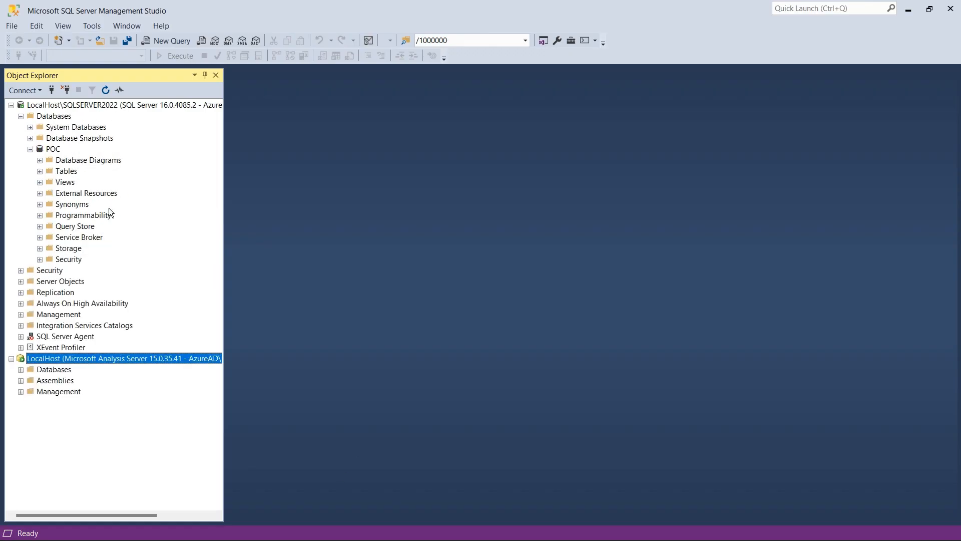
pyautogui.click(39, 171)
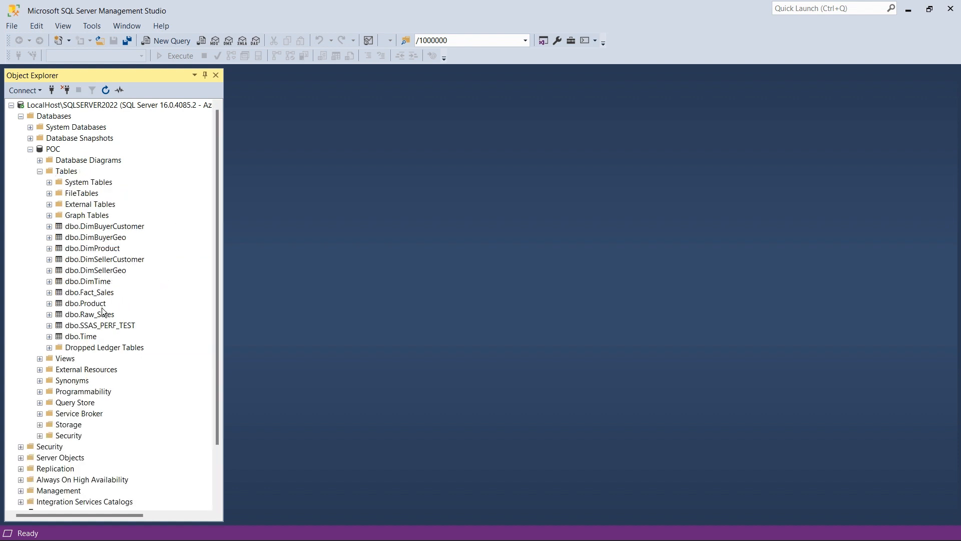
pyautogui.rightClick(95, 292)
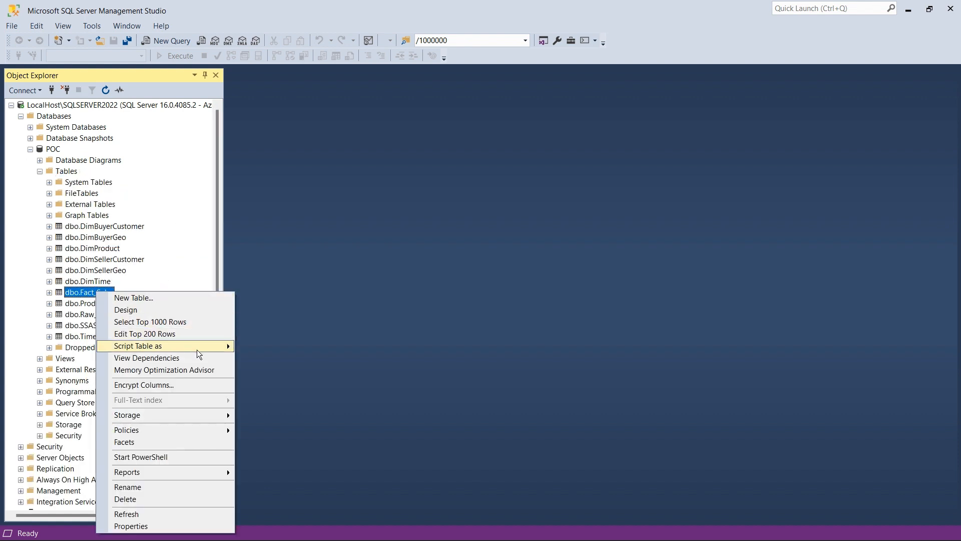
pyautogui.click(184, 322)
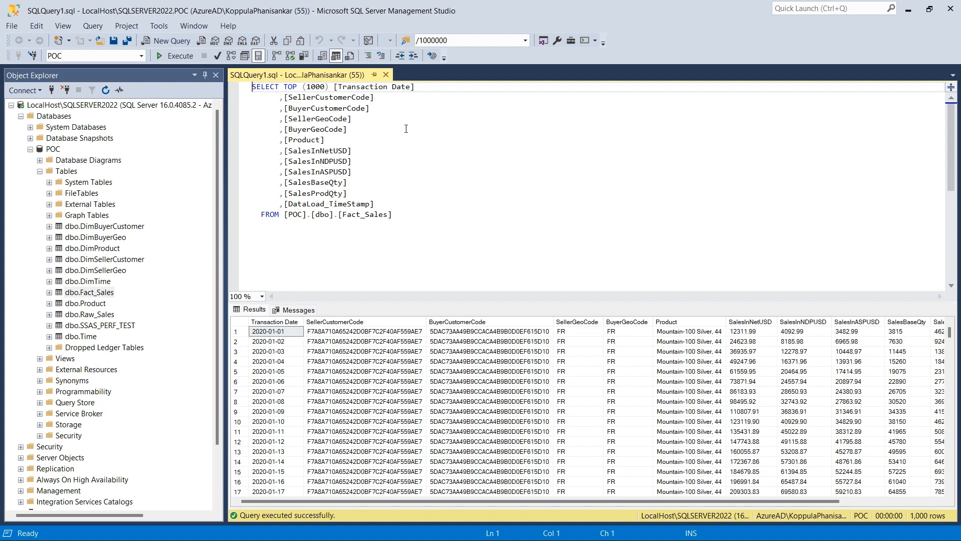
# - Remove the TOP (1000) limit from the Fact_Sales SELECT statement
pyautogui.click(332, 87)
pyautogui.write('\\\\')
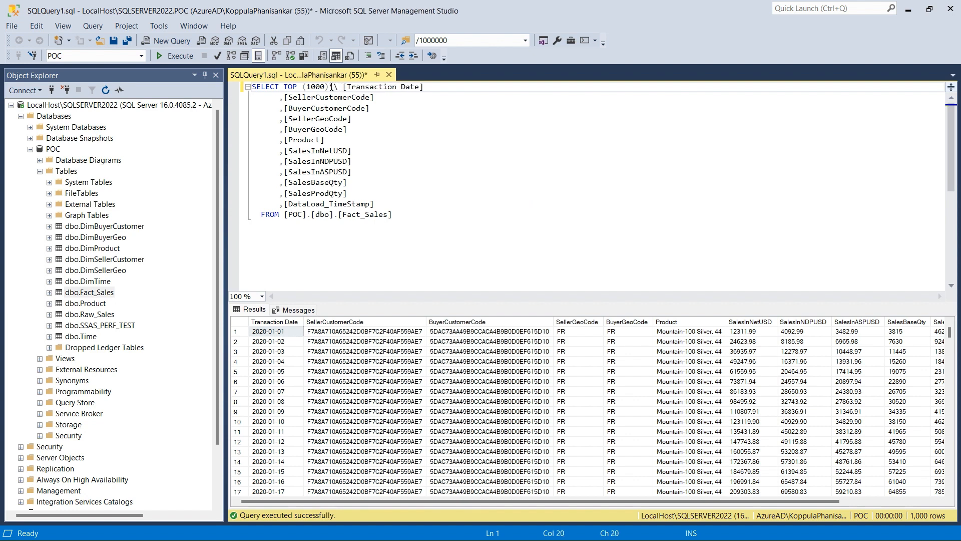
pyautogui.press('BackSpace')
pyautogui.press('BackSpace')
pyautogui.press('BackSpace')
pyautogui.press('BackSpace')
pyautogui.press('BackSpace')
pyautogui.press('BackSpace')
pyautogui.press('BackSpace')
pyautogui.press('BackSpace')
pyautogui.press('BackSpace')
pyautogui.press('BackSpace')
pyautogui.press('BackSpace')
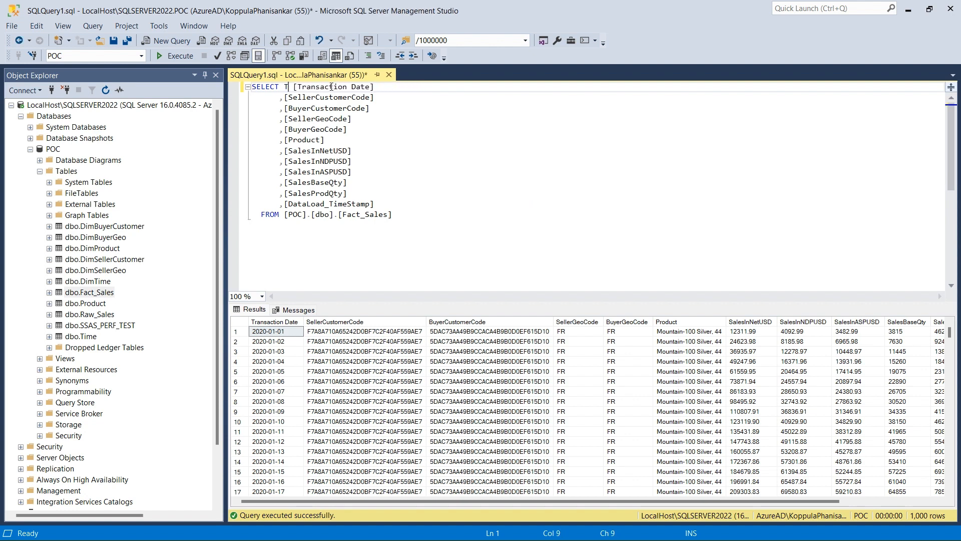
pyautogui.press('BackSpace')
# - Add a where clause after the FROM line that compares [Transaction Date] with a greater-than operator
pyautogui.hotkey('shift', 'End')
pyautogui.hotkey('ctrl', 'c')
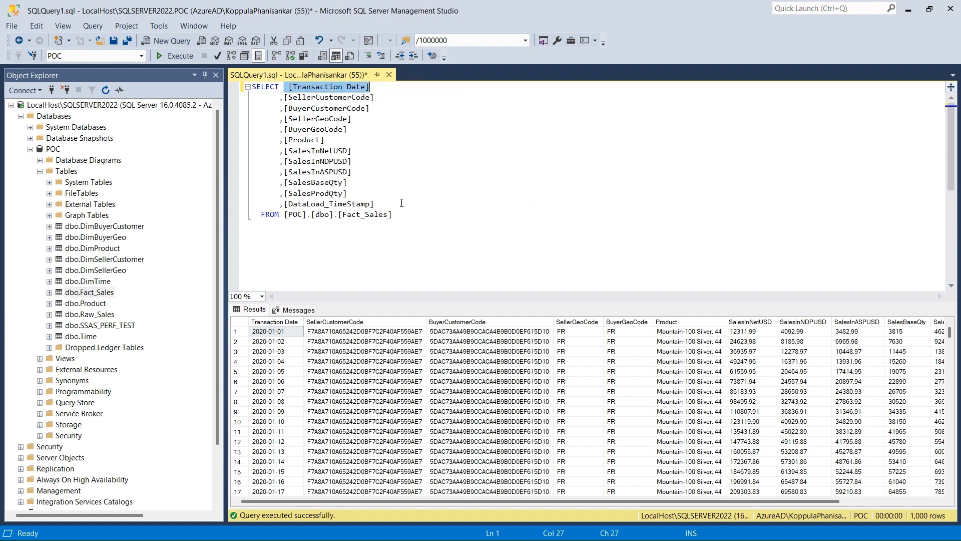
pyautogui.click(402, 215)
pyautogui.press('Return')
pyautogui.write('where')
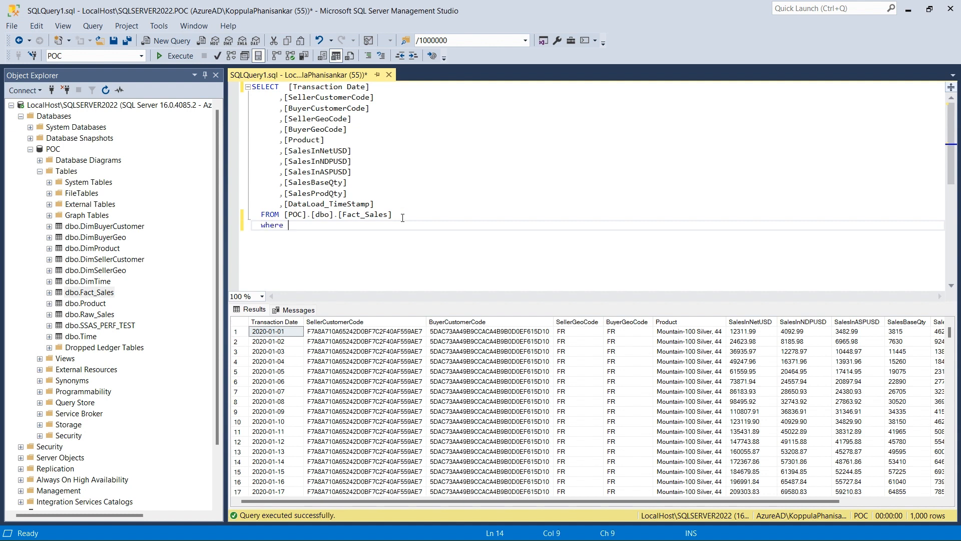
pyautogui.hotkey('ctrl', 'v')
pyautogui.write('>')
# - Complete the where condition with the first result row's transaction date, changing its year so it reads 2023-01-01
pyautogui.click(277, 332)
pyautogui.rightClick(278, 332)
pyautogui.click(281, 334)
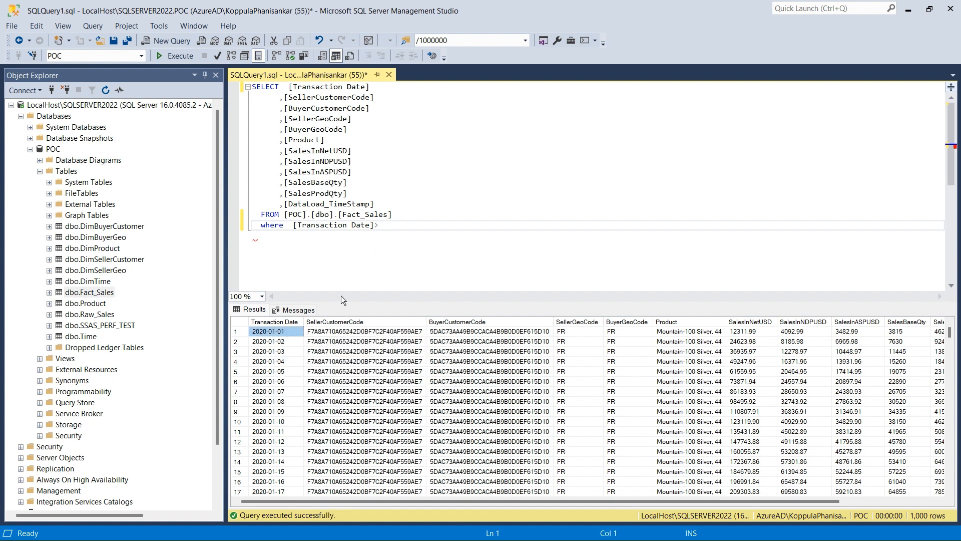
pyautogui.click(404, 226)
pyautogui.hotkey('ctrl', 'v')
pyautogui.click(396, 226)
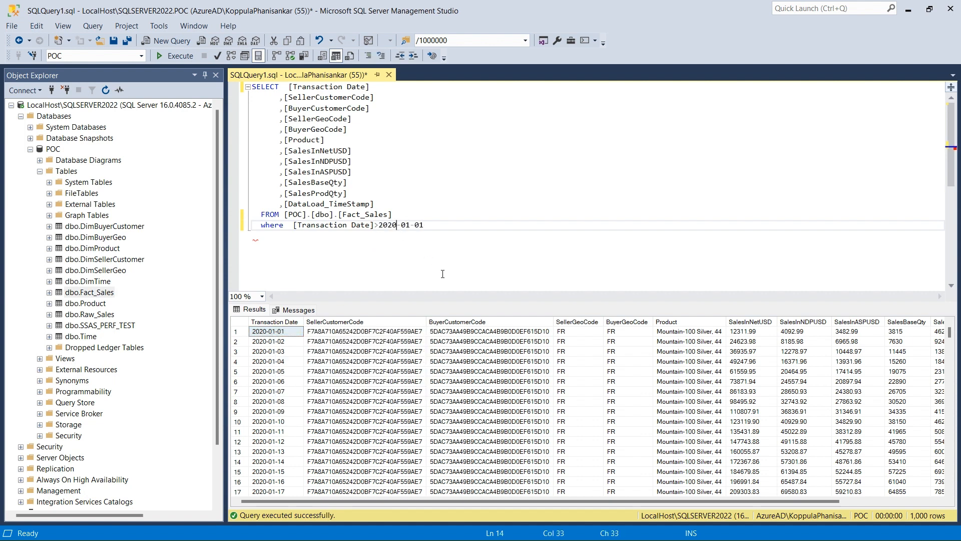
pyautogui.press('BackSpace')
pyautogui.write('3')
# - Copy the where line into the Partition Wizard's restriction query in Visual Studio and remove the duplicate where keyword
pyautogui.click(438, 226)
pyautogui.moveTo(438, 226); pyautogui.dragTo(272, 58)
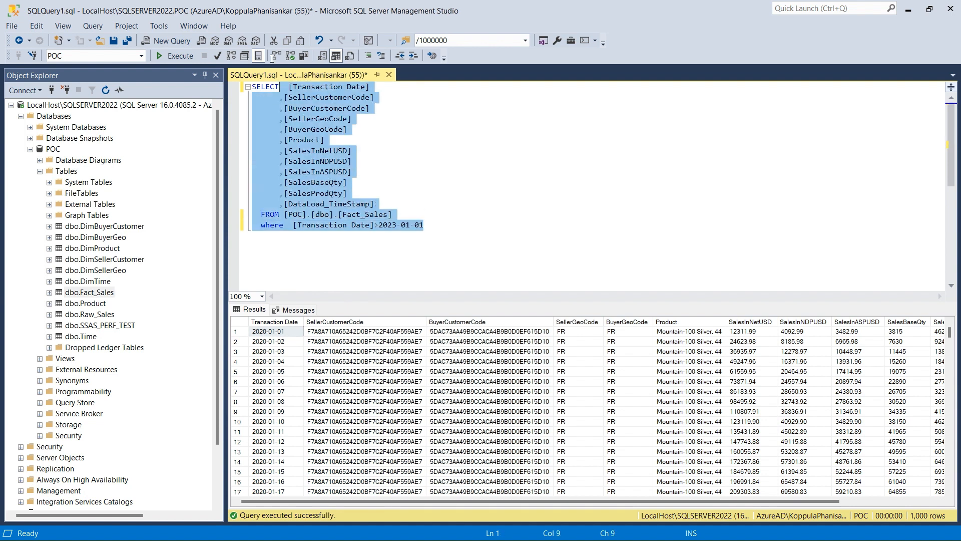
pyautogui.click(438, 229)
pyautogui.hotkey('shift', 'Home')
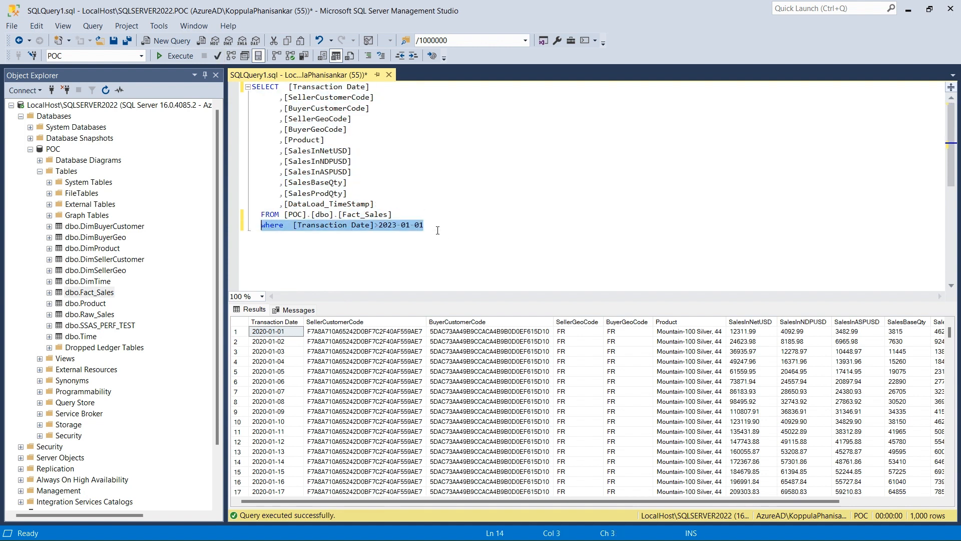
pyautogui.hotkey('alt', 'Tab')
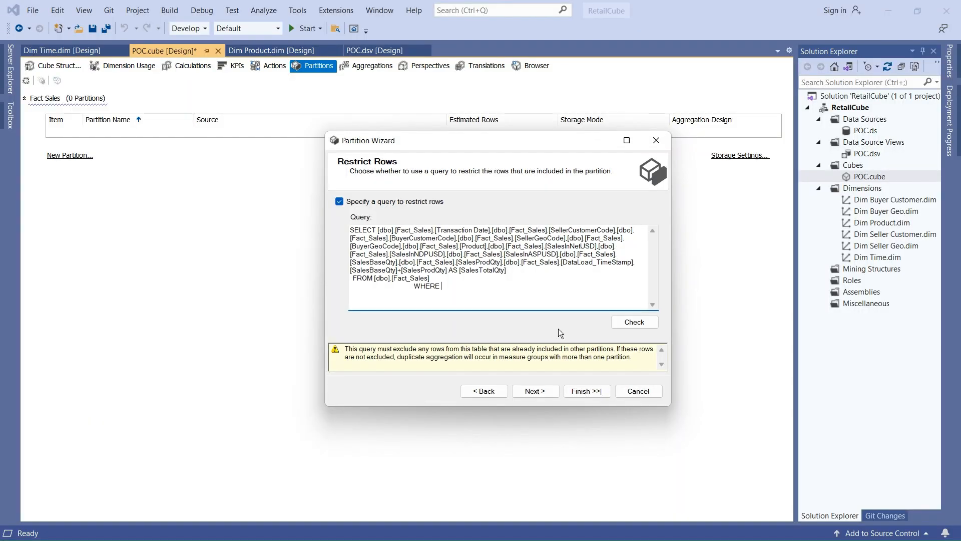
pyautogui.hotkey('ctrl', 'v')
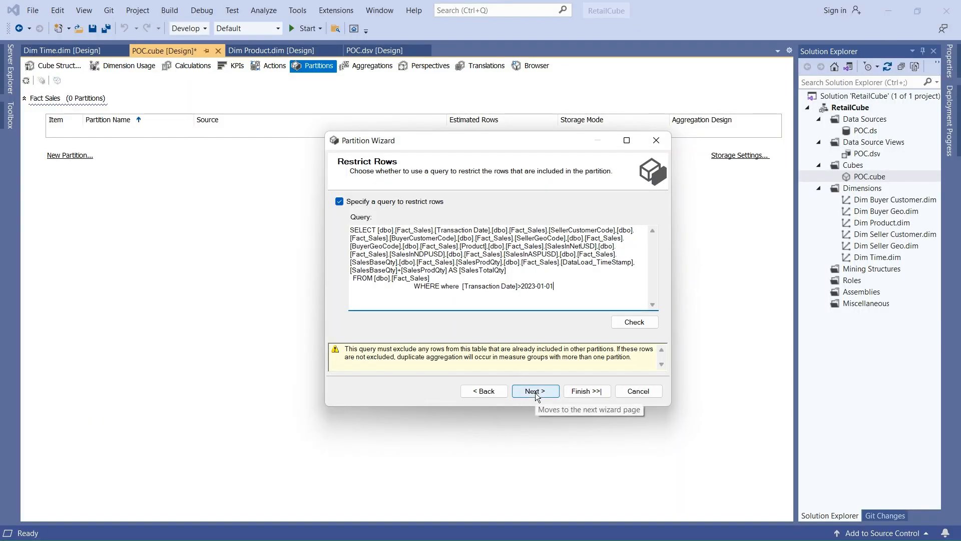
pyautogui.doubleClick(449, 286)
pyautogui.press('Delete')
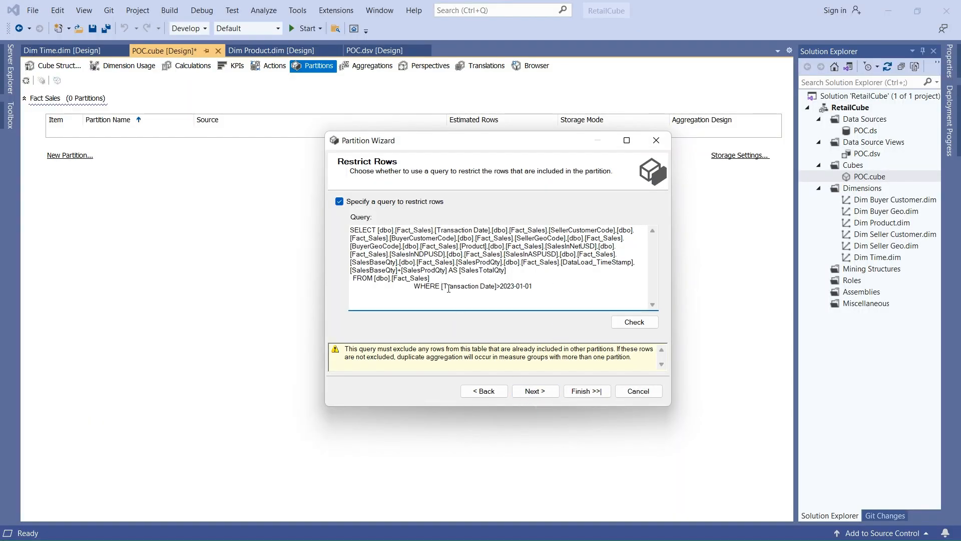
# - Test the query in SQL Server Management Studio, enclosing the date in single quotes as '2023-01-01' and running it again
pyautogui.hotkey('alt', 'Tab')
pyautogui.click(425, 196)
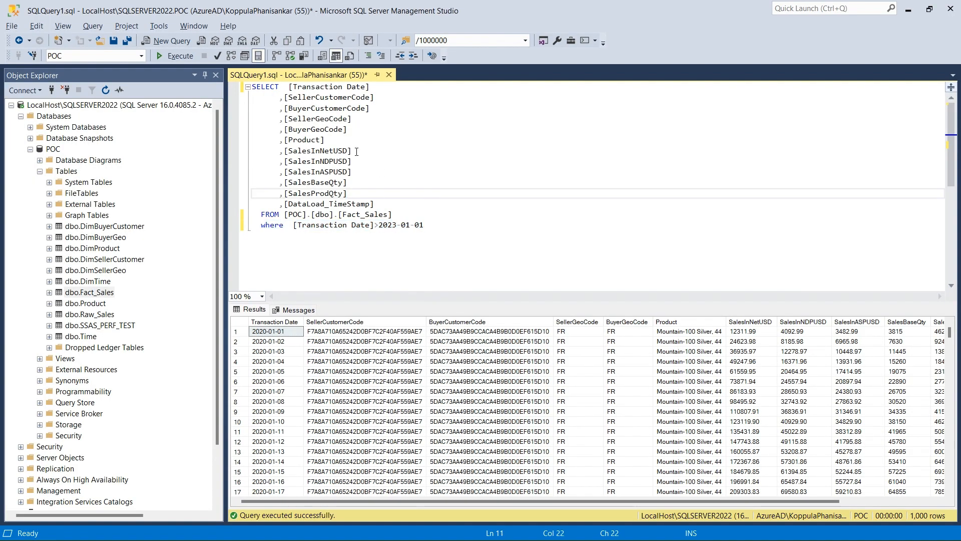
pyautogui.click(185, 58)
pyautogui.click(445, 248)
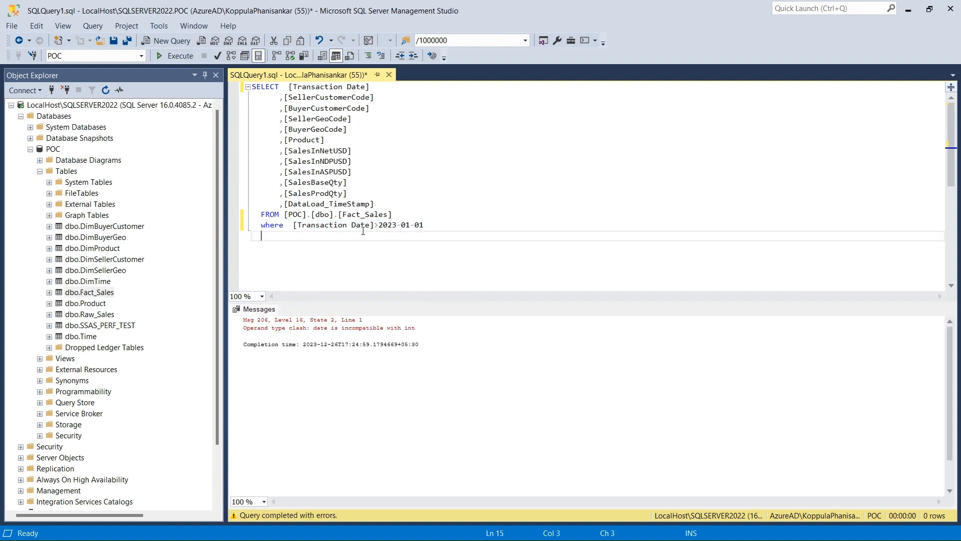
pyautogui.click(379, 225)
pyautogui.write("'")
pyautogui.press('End')
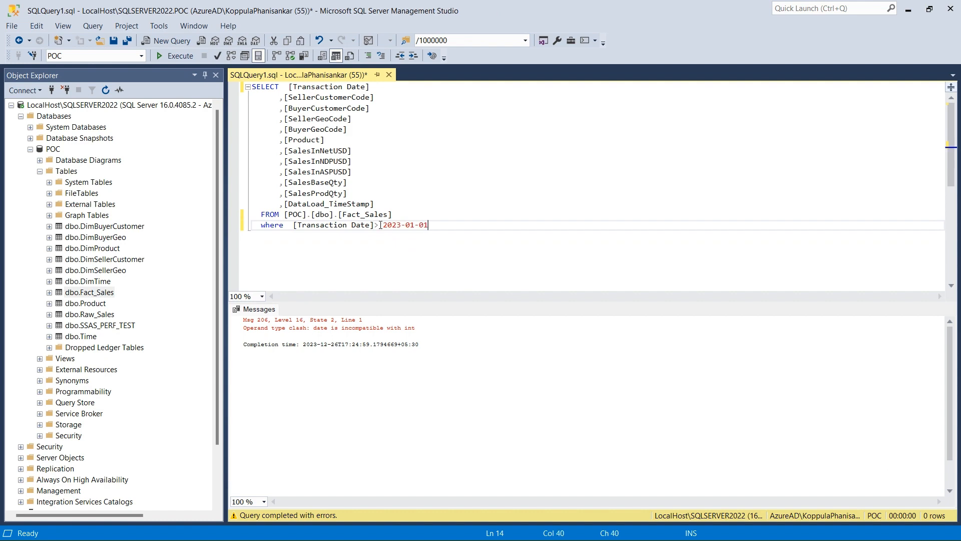
pyautogui.write("'")
pyautogui.click(185, 56)
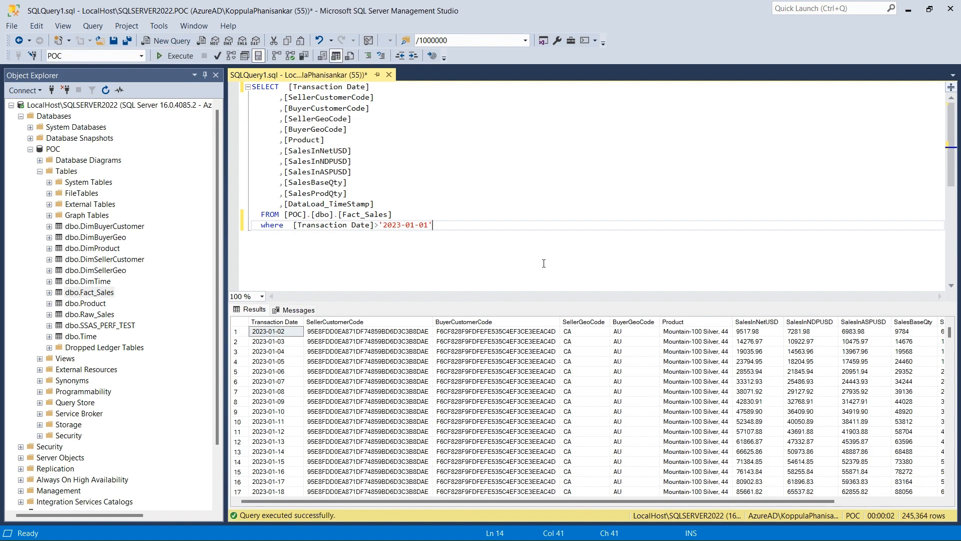
# - Back in the Partition Wizard, enclose the restriction query's date in single quotes as '2023-01-01' and check the syntax
pyautogui.hotkey('alt', 'Tab')
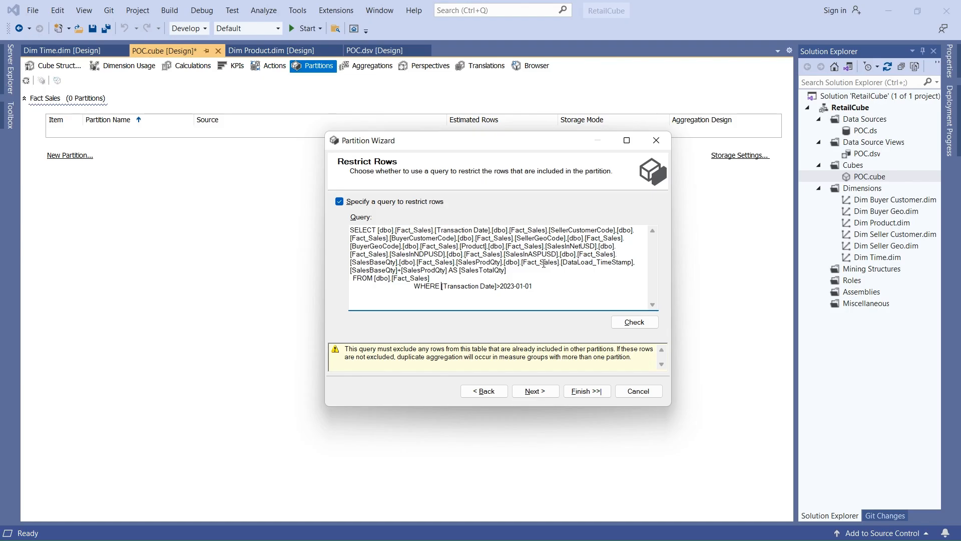
pyautogui.click(501, 286)
pyautogui.write("'")
pyautogui.press('End')
pyautogui.click(625, 321)
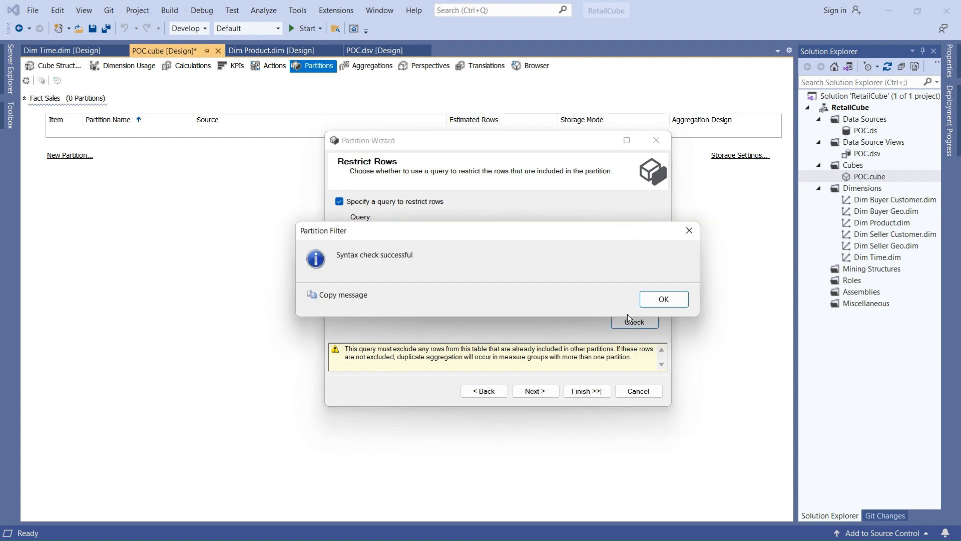
pyautogui.click(649, 301)
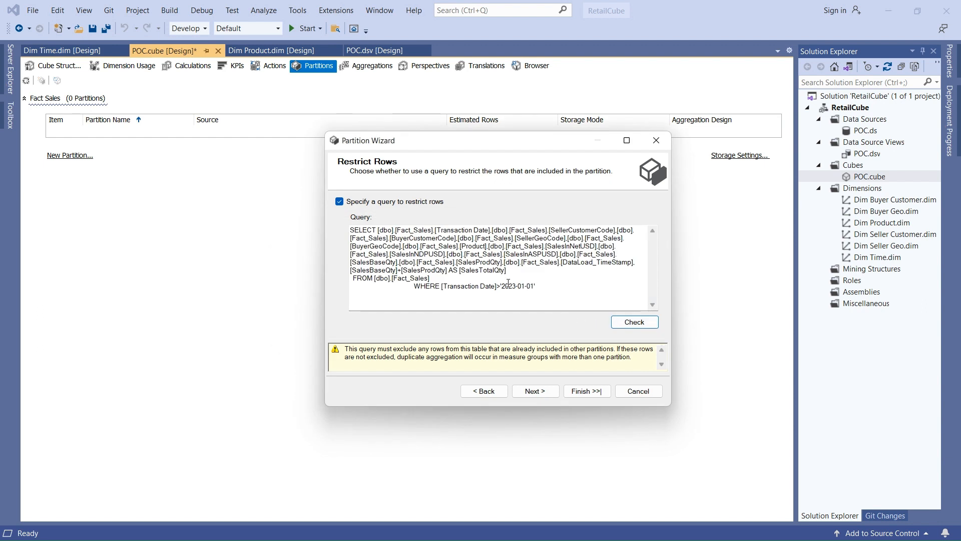
# - Keep the default processing and storage locations, name the partition 2023Onwards and finish it with aggregations designed now
pyautogui.click(498, 284)
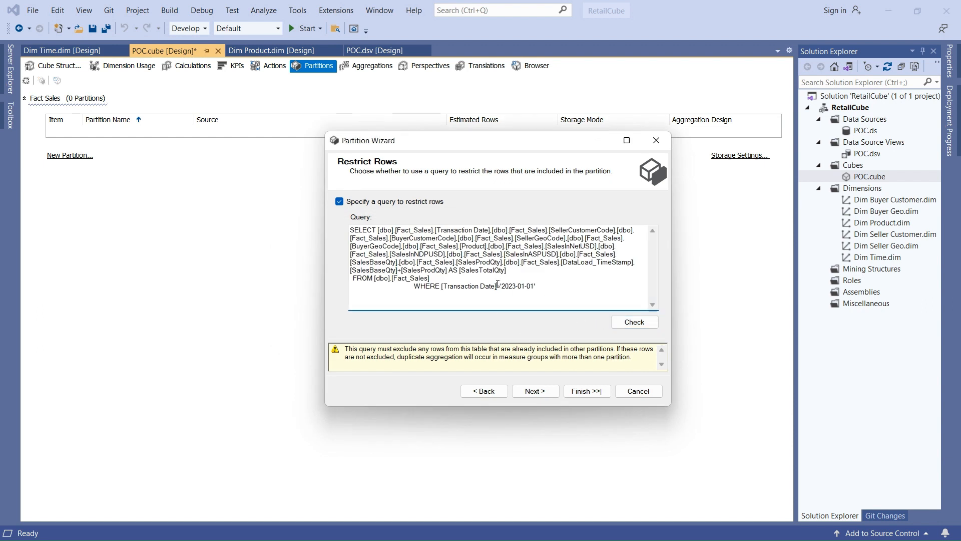
pyautogui.click(549, 395)
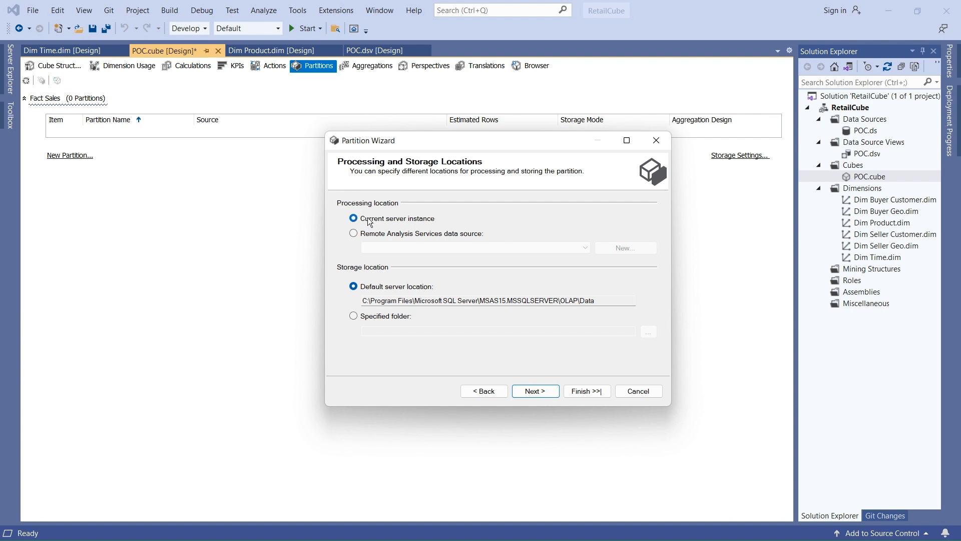
pyautogui.click(535, 388)
pyautogui.click(535, 202)
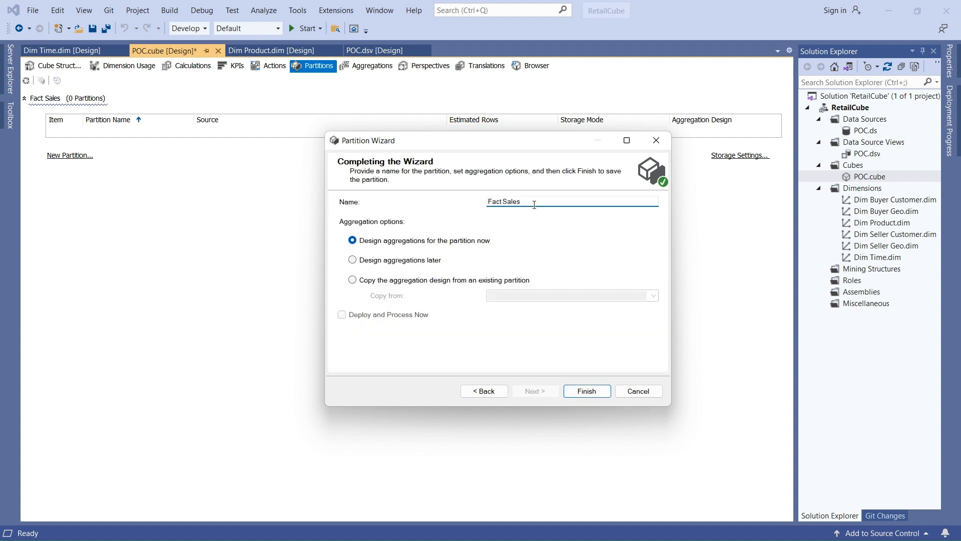
pyautogui.hotkey('ctrl', 'a')
pyautogui.press('BackSpace')
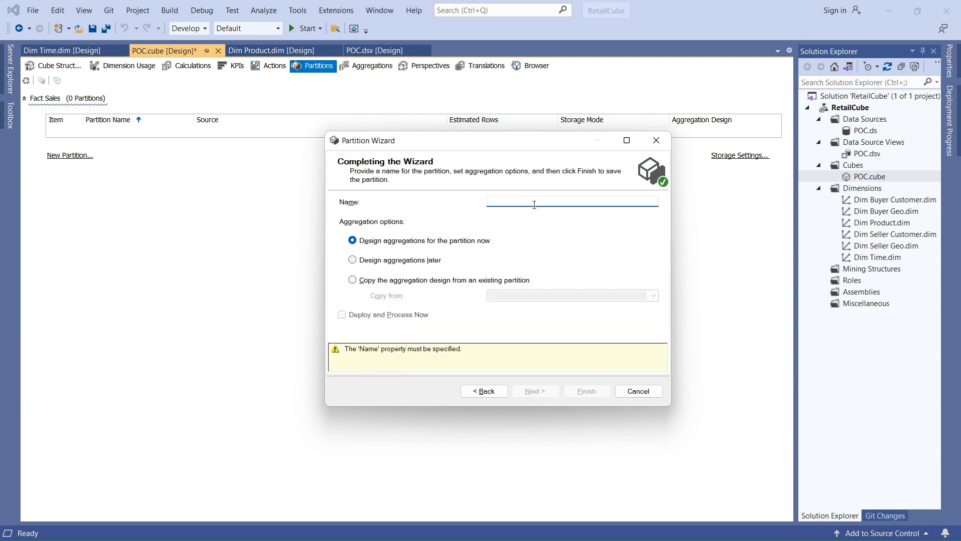
pyautogui.hotkey('alt', 'Tab')
pyautogui.hotkey('alt', 'Tab')
pyautogui.write('2')
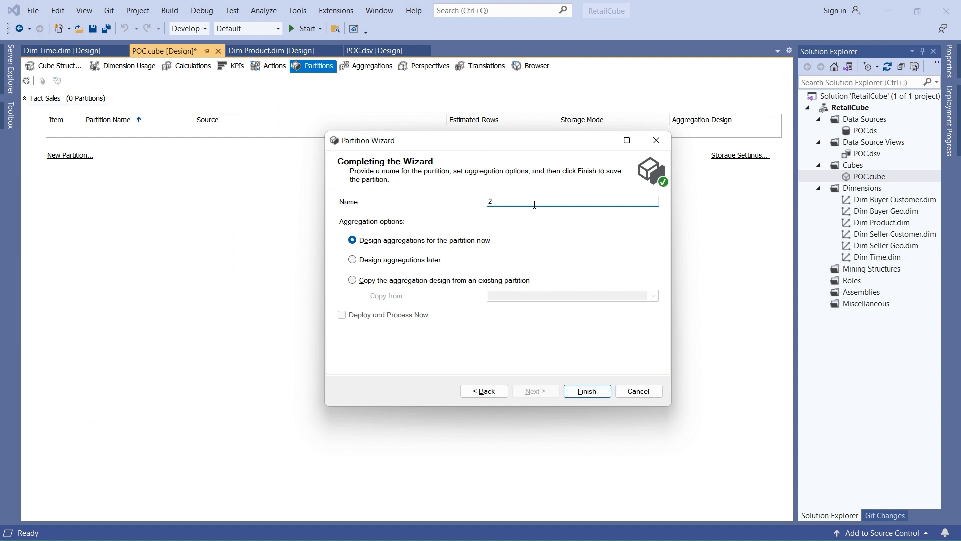
pyautogui.write('023Onwards')
pyautogui.click(582, 389)
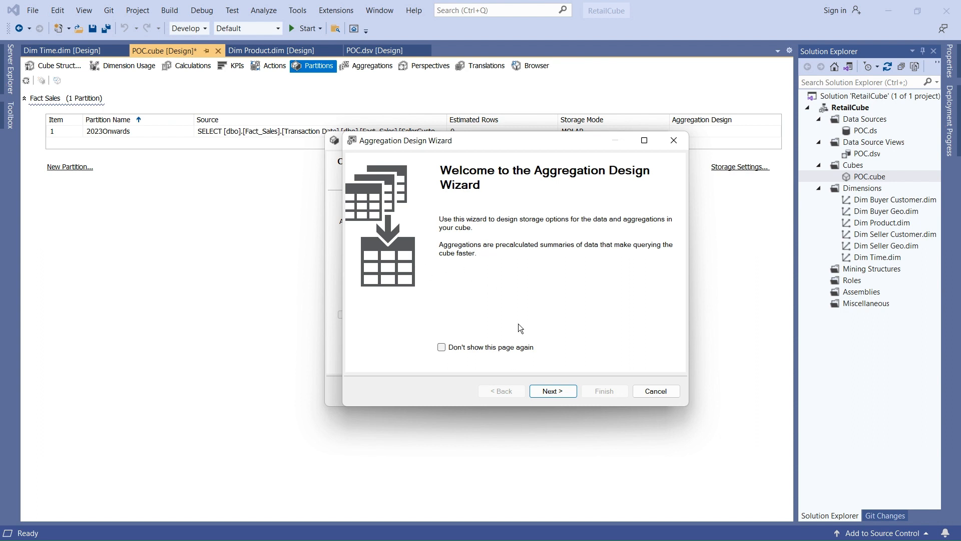
# - In the Aggregation Design Wizard, keep the default aggregation usage for all attributes and have the object counts calculated automatically
pyautogui.click(559, 391)
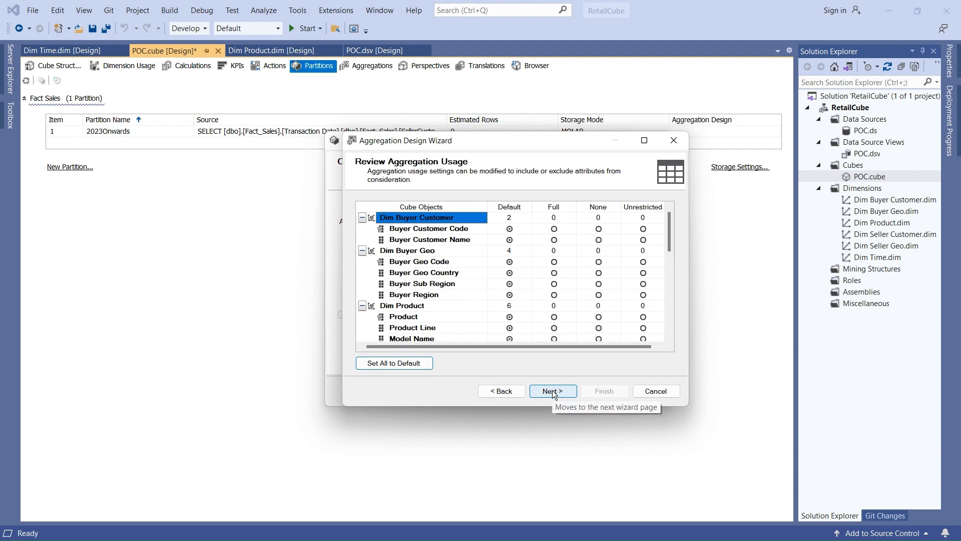
pyautogui.click(553, 391)
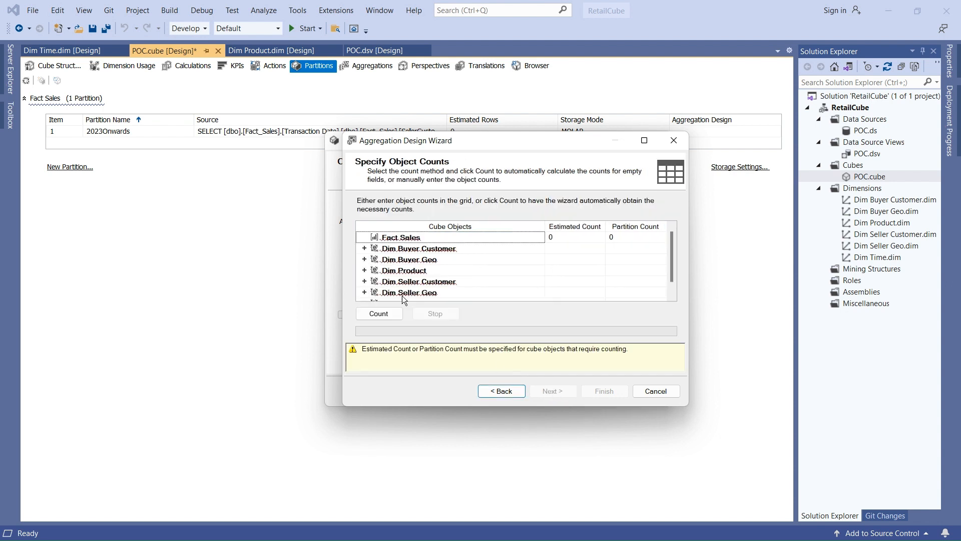
pyautogui.click(380, 313)
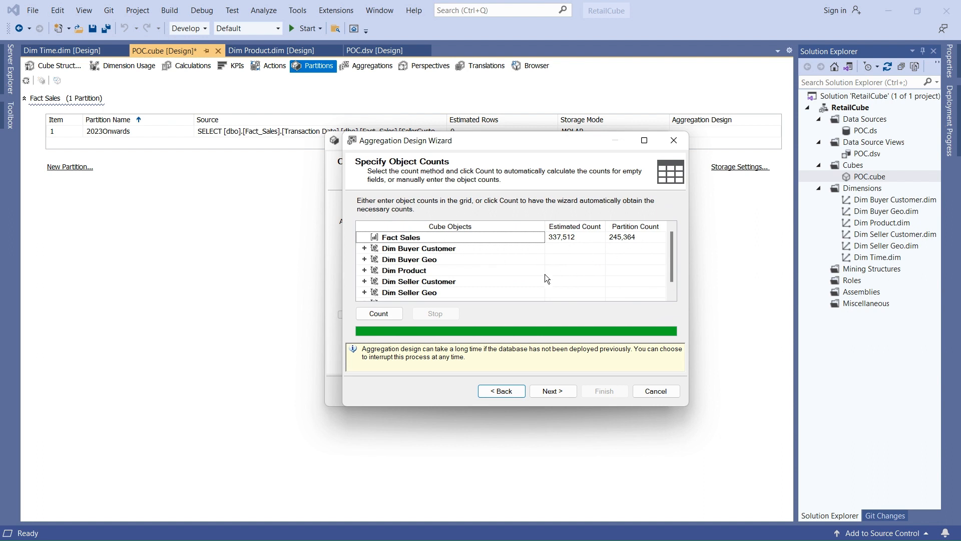
pyautogui.click(552, 391)
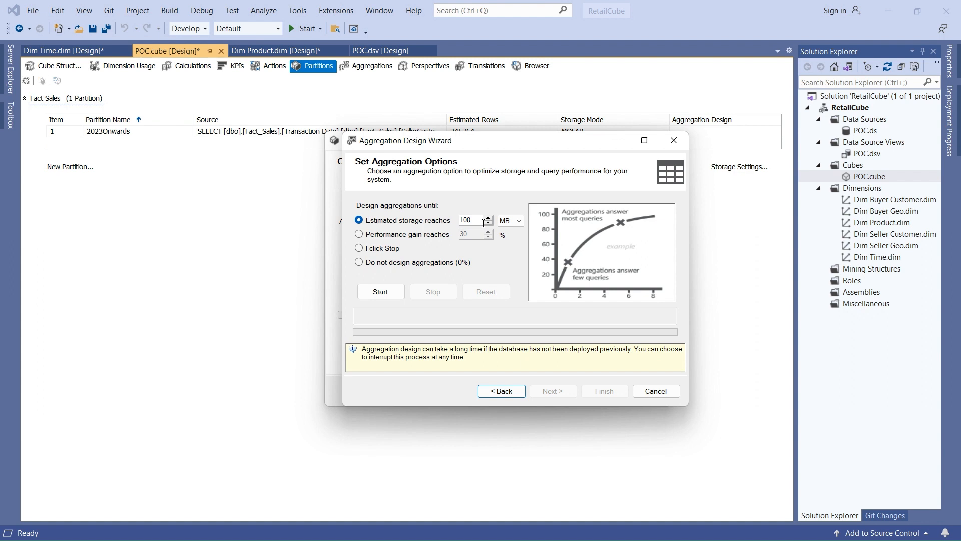
# - Design aggregations until the performance gain reaches 30% and save them as AggregationDesign without processing them
pyautogui.click(360, 235)
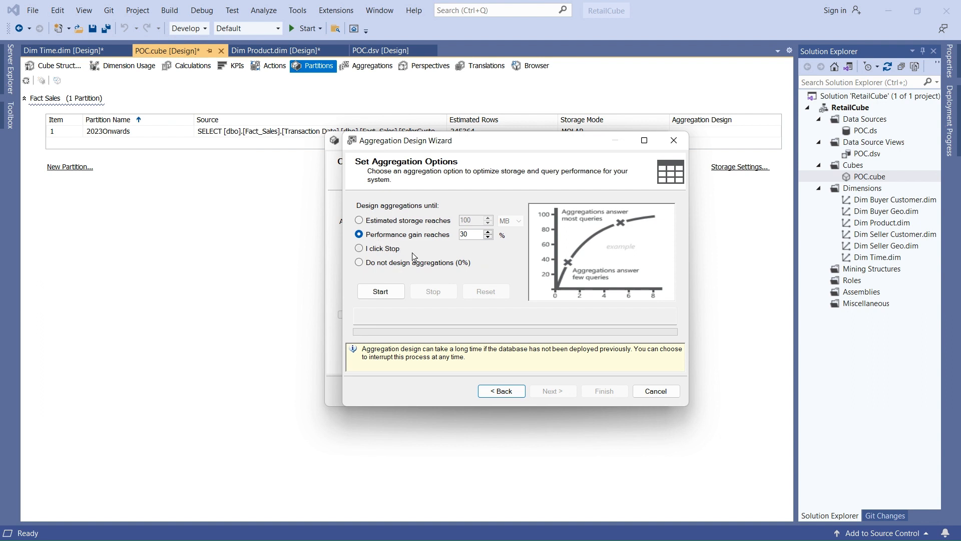
pyautogui.click(381, 292)
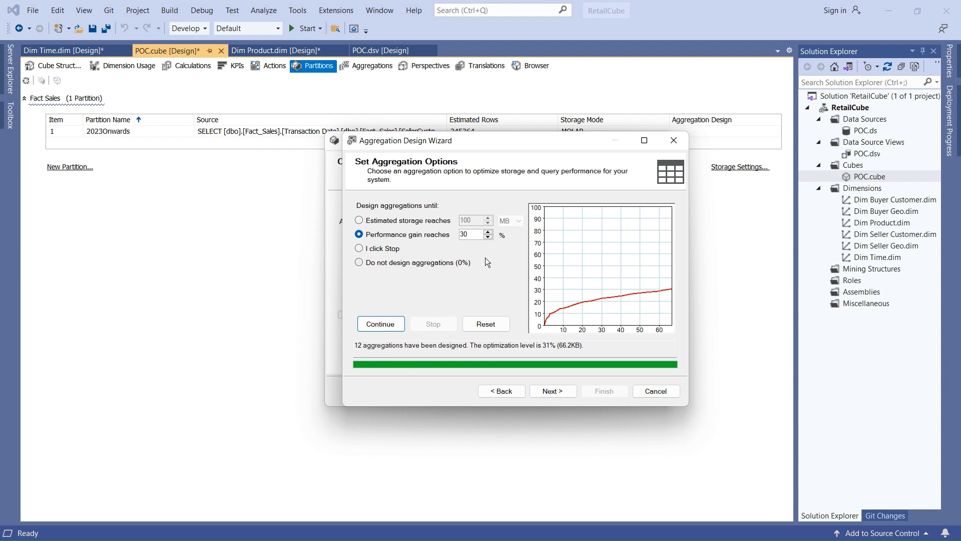
pyautogui.click(565, 394)
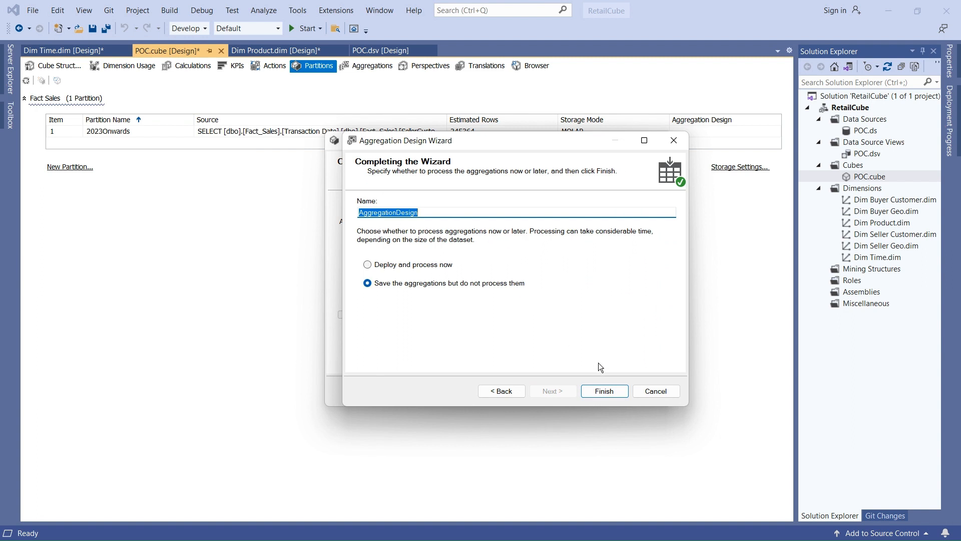
pyautogui.click(612, 394)
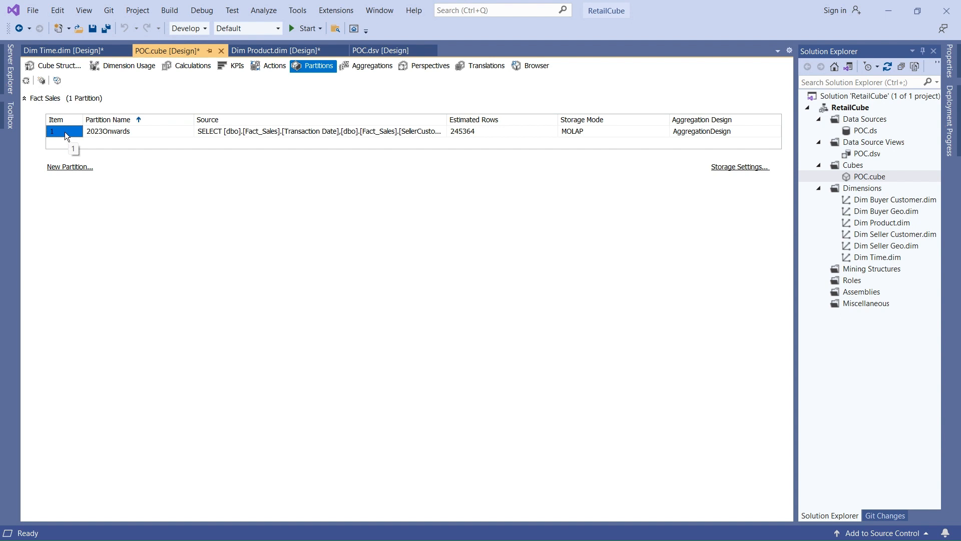
# - Deploy the RetailCube project, switch to Excel and refresh the PivotTable's data from the cube
pyautogui.click(294, 29)
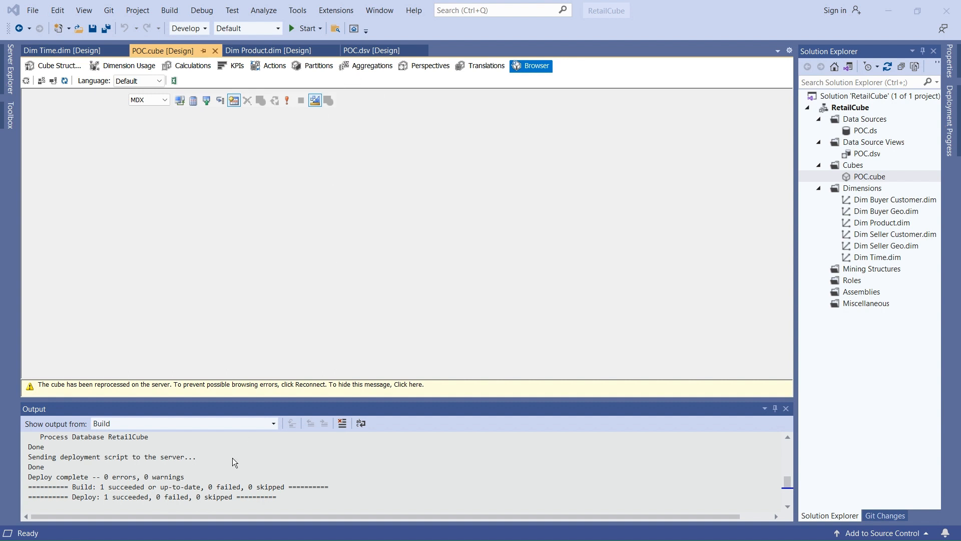
pyautogui.click(440, 539)
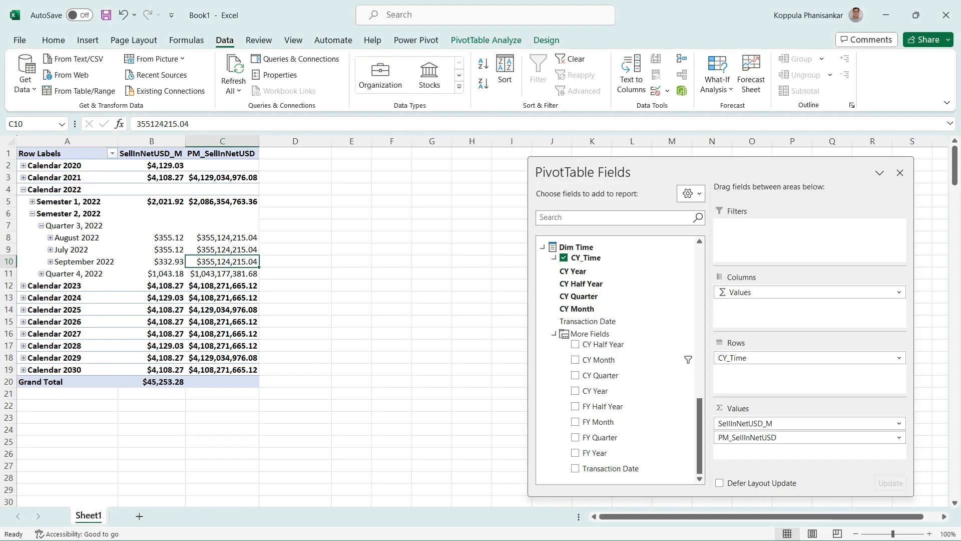
pyautogui.click(233, 90)
pyautogui.click(246, 108)
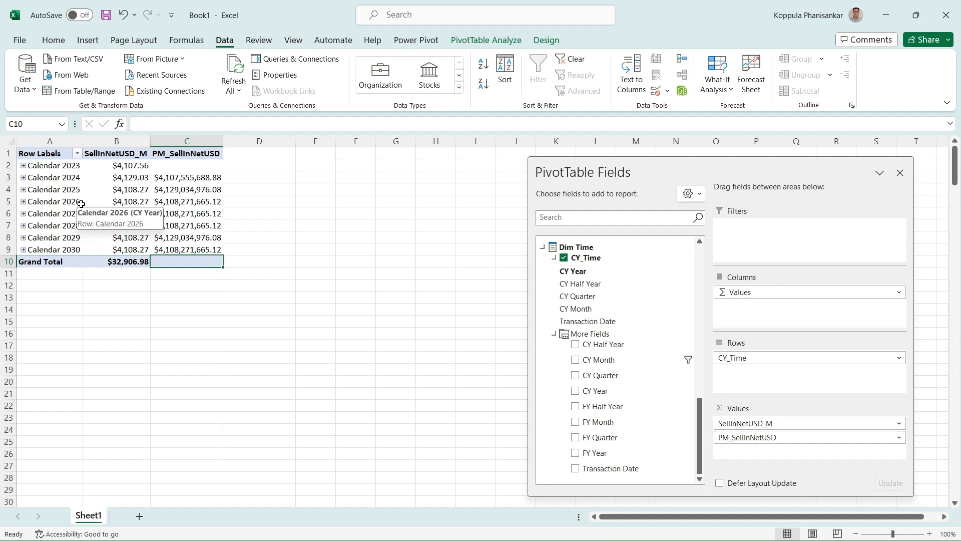
# - Return to Visual Studio and review the 2023Onwards partition and the AggregationDesign entry of Fact Sales
pyautogui.hotkey('alt', 'Tab')
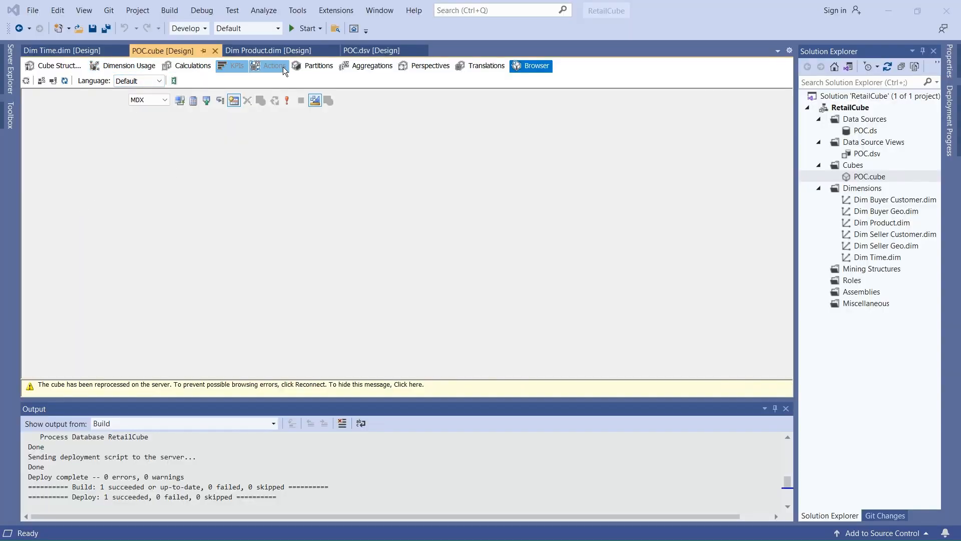
pyautogui.click(314, 67)
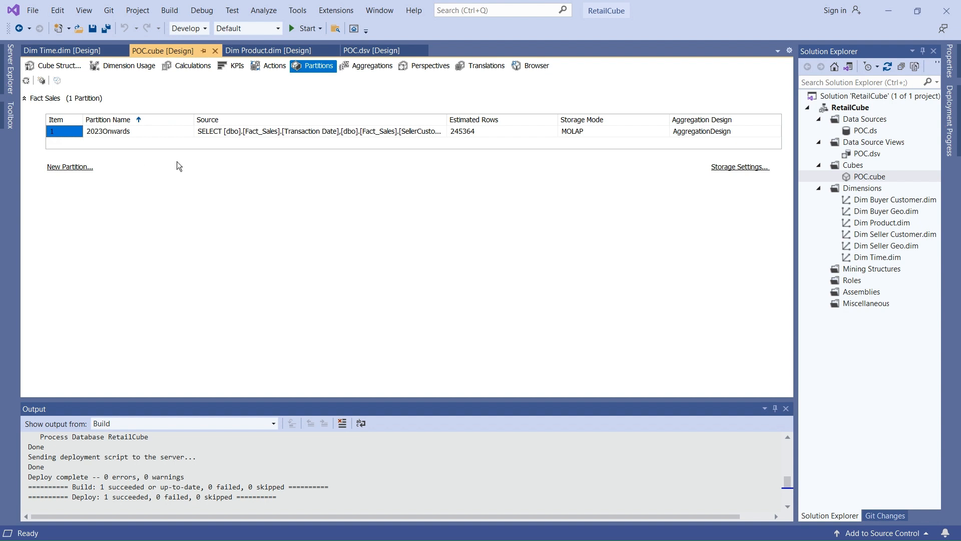
pyautogui.click(353, 68)
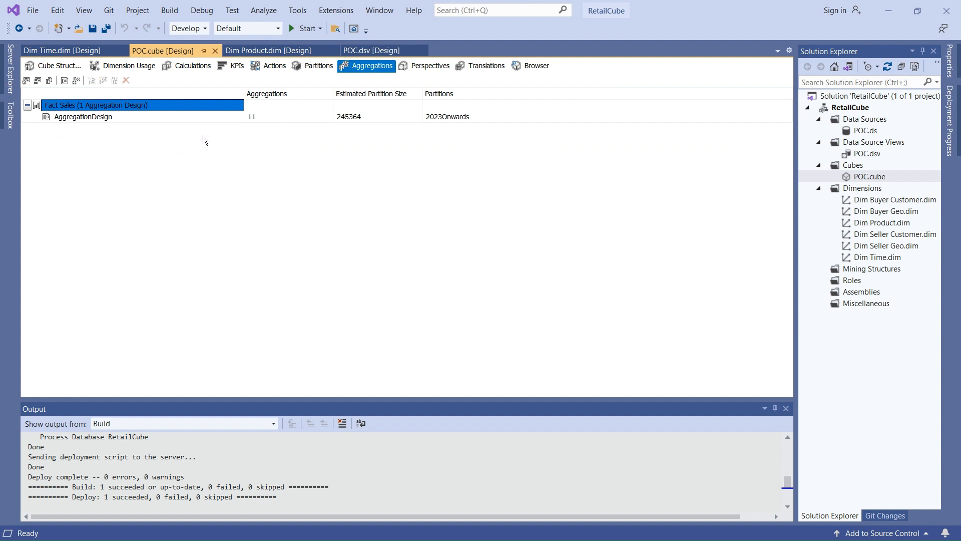
pyautogui.click(143, 117)
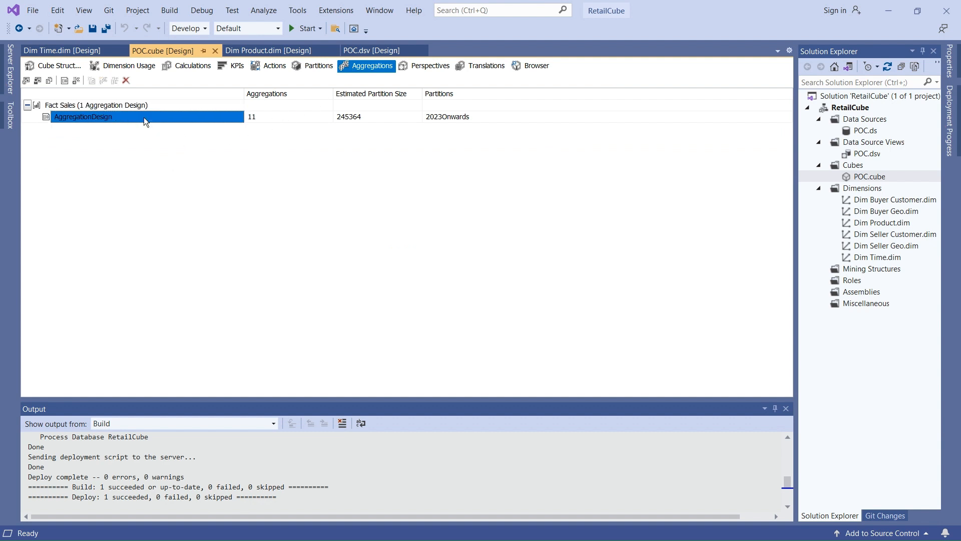
# - Close the build output and load AggregationDesign of the Fact Sales measure group in the advanced aggregation view
pyautogui.click(786, 409)
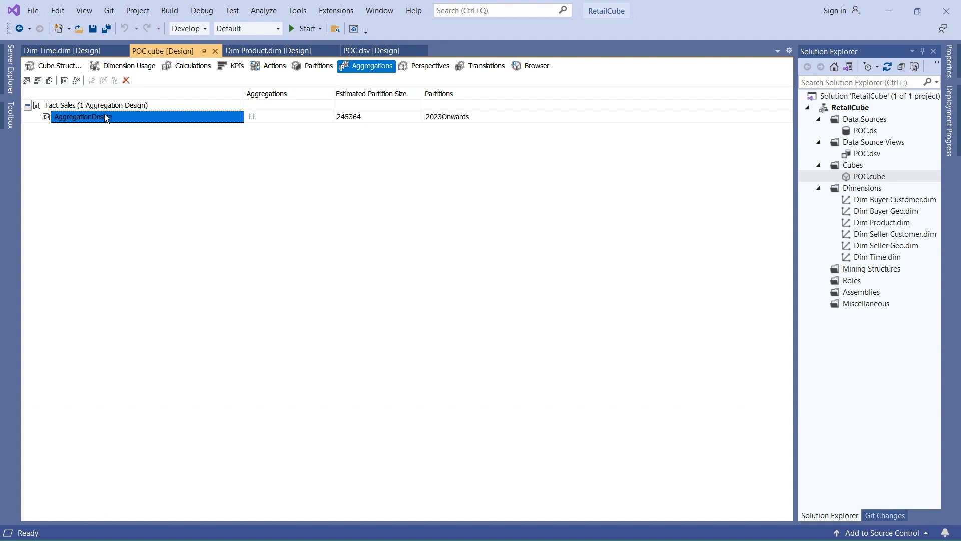
pyautogui.click(76, 80)
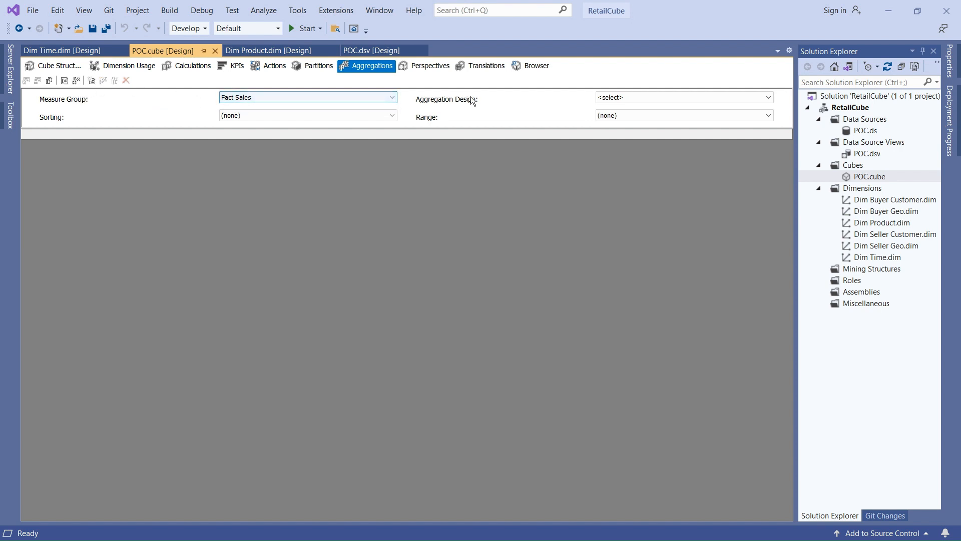
pyautogui.click(621, 97)
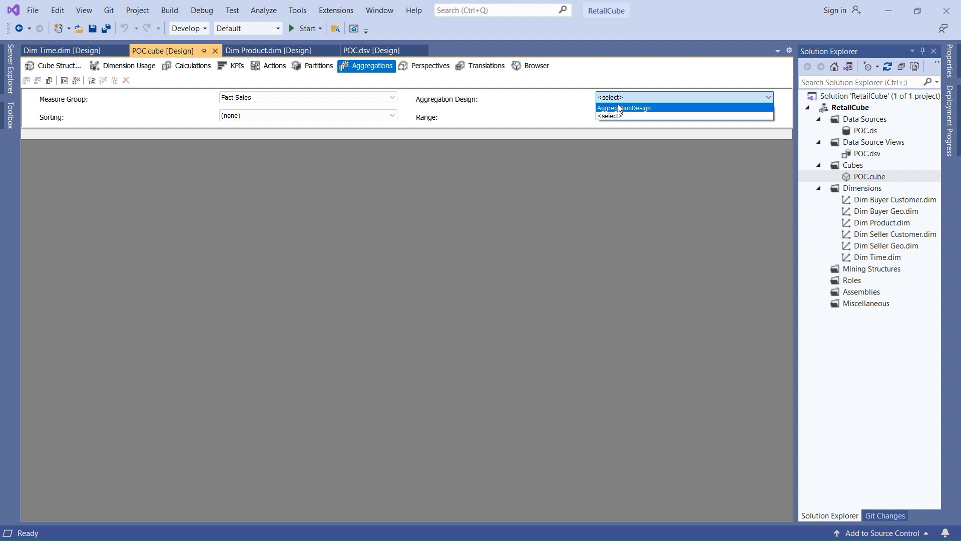
pyautogui.click(620, 108)
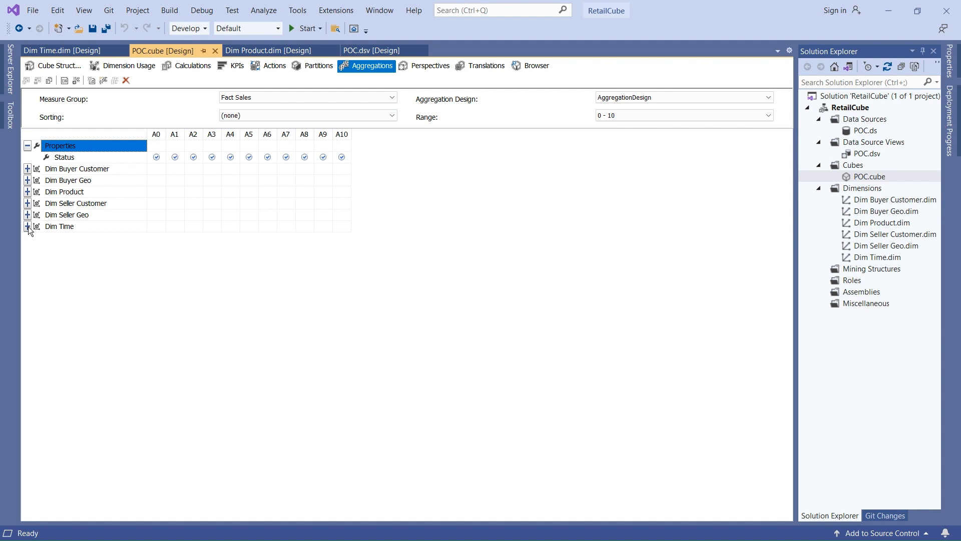
# - Include the Buyer Customer Name attribute of Dim Buyer Customer in all aggregations from A0 to A10
pyautogui.click(27, 170)
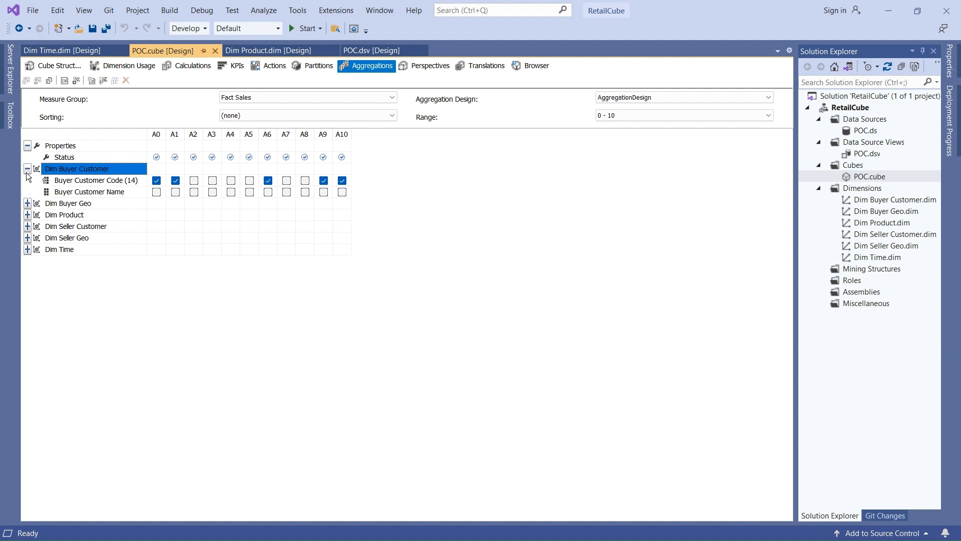
pyautogui.click(157, 193)
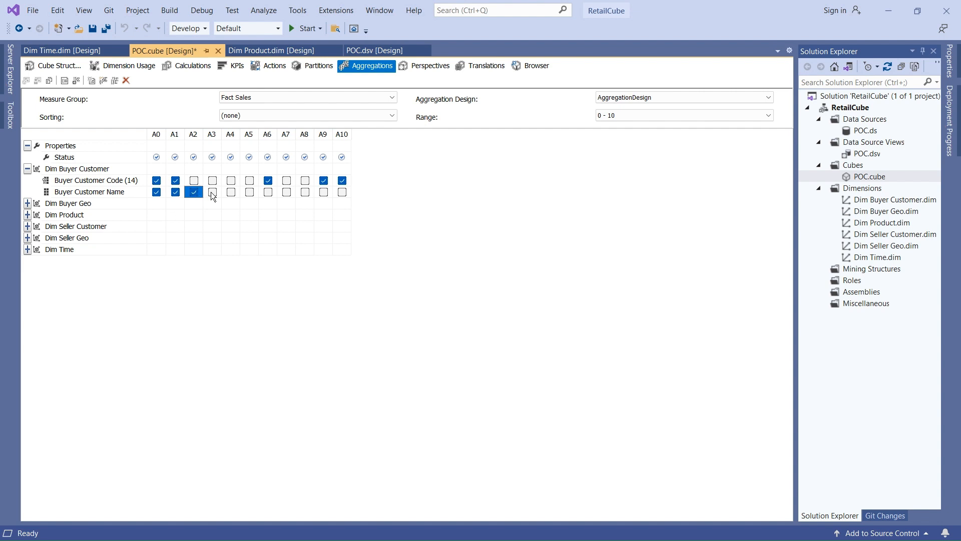
pyautogui.click(250, 193)
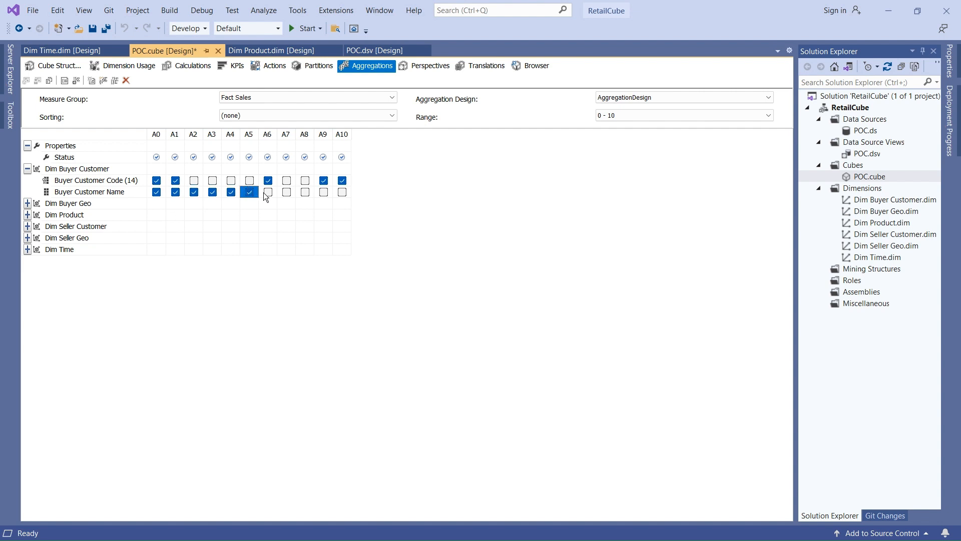
pyautogui.click(287, 193)
pyautogui.click(305, 192)
# - Sort the aggregations by Name (Descending)
pyautogui.click(392, 116)
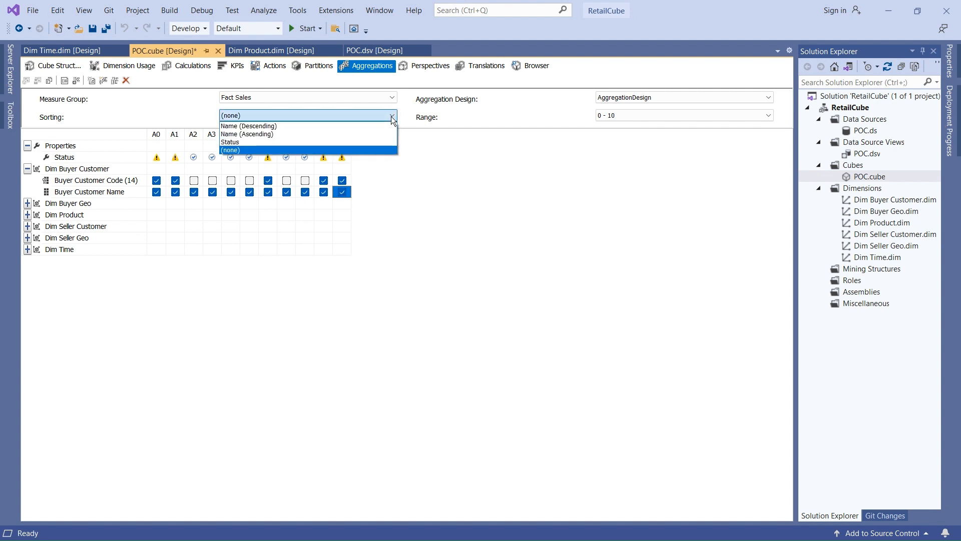
pyautogui.click(296, 126)
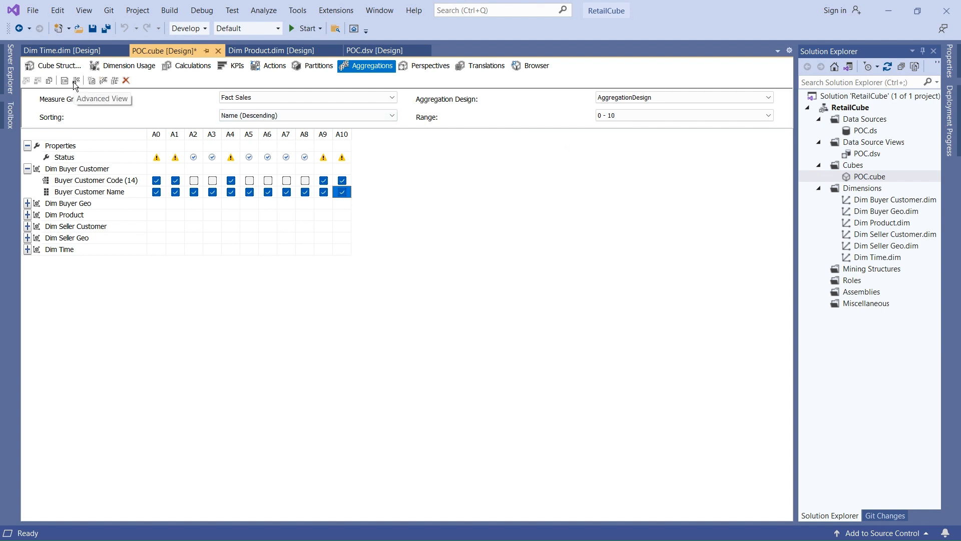
pyautogui.click(395, 98)
pyautogui.click(415, 100)
# - Add a new aggregation to AggregationDesign and sort the aggregations by Name (Ascending)
pyautogui.click(104, 80)
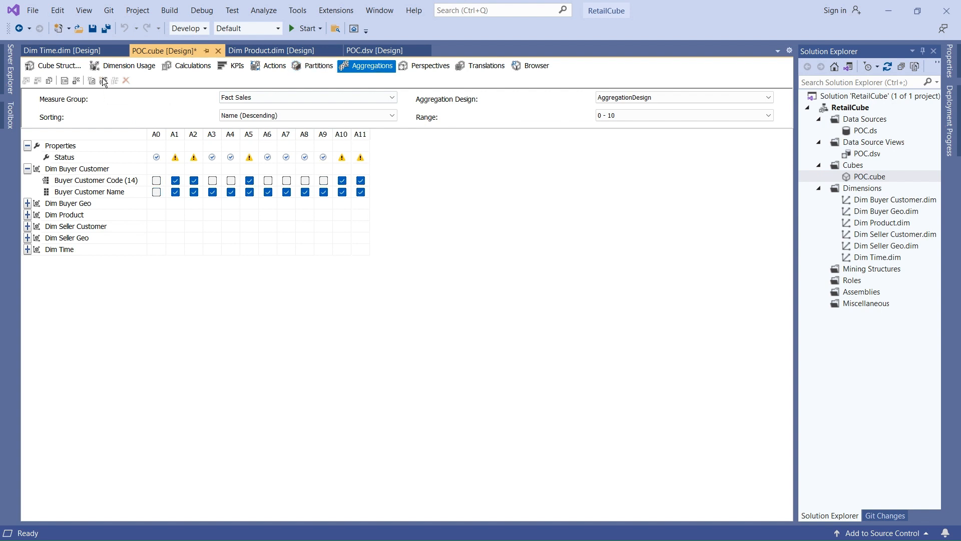
pyautogui.click(392, 115)
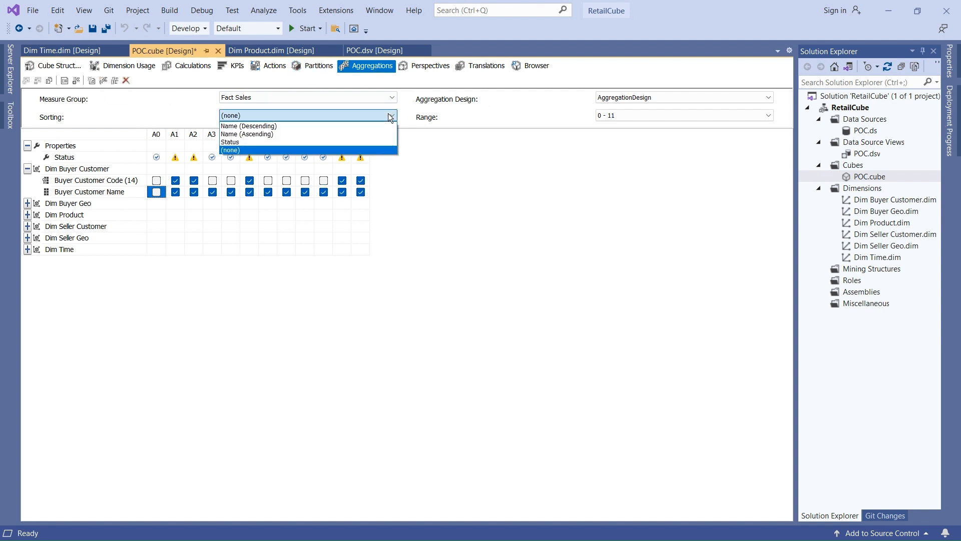
pyautogui.click(248, 134)
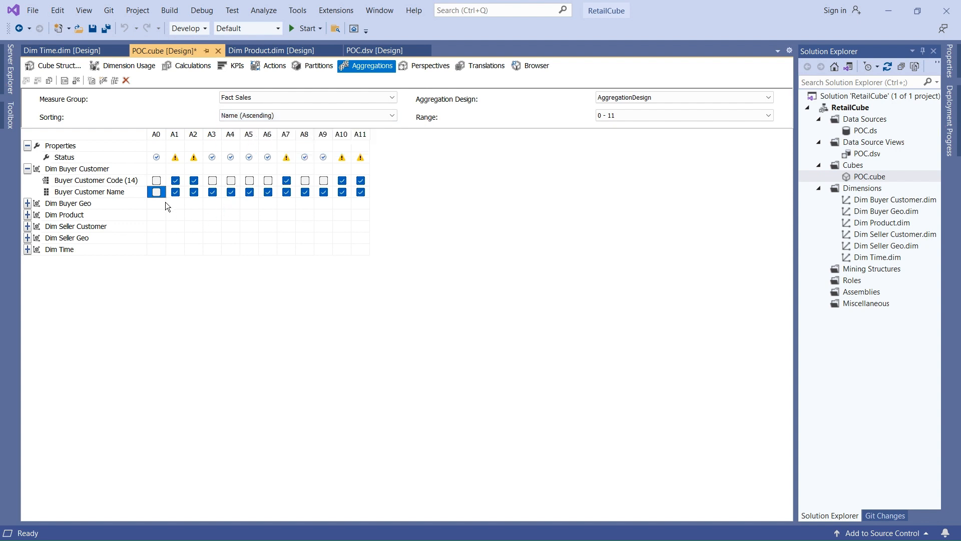
# - Include Buyer Customer Name in aggregation A0 and exclude Buyer Customer Code from every aggregation in the design
pyautogui.click(156, 192)
pyautogui.click(286, 180)
pyautogui.click(342, 180)
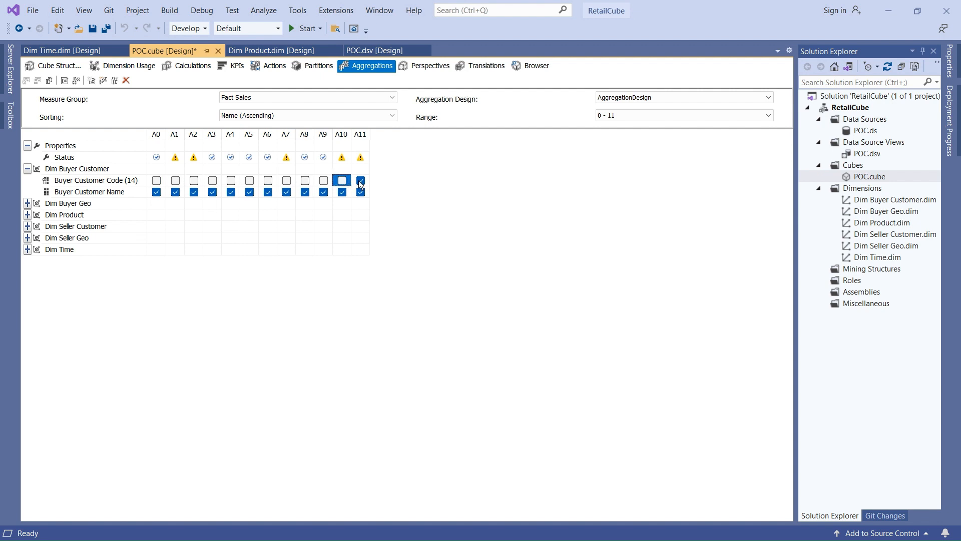
pyautogui.click(360, 180)
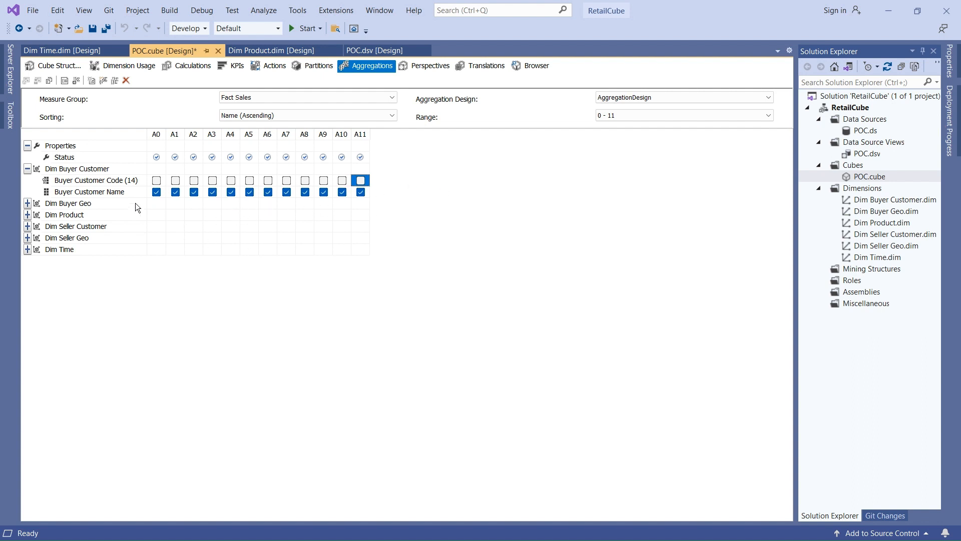
pyautogui.click(80, 182)
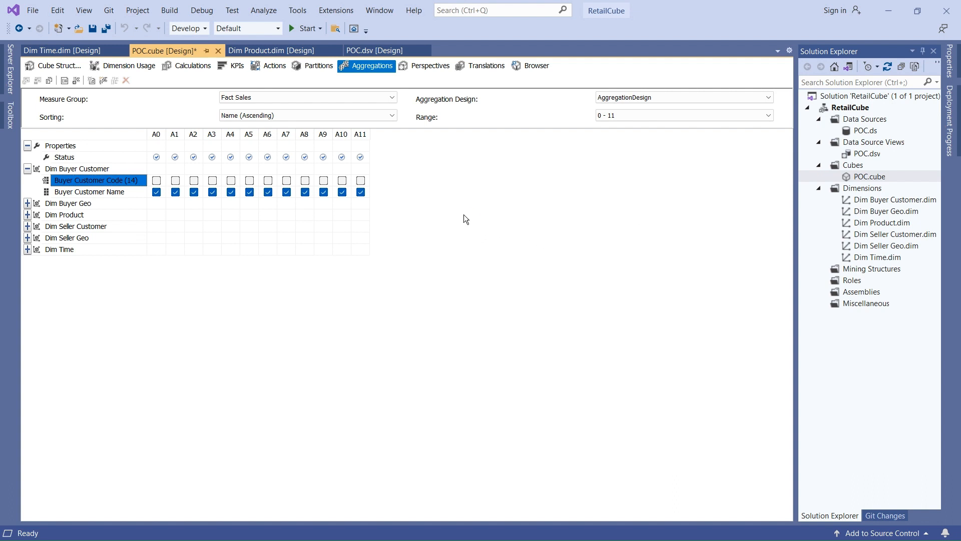
pyautogui.click(64, 81)
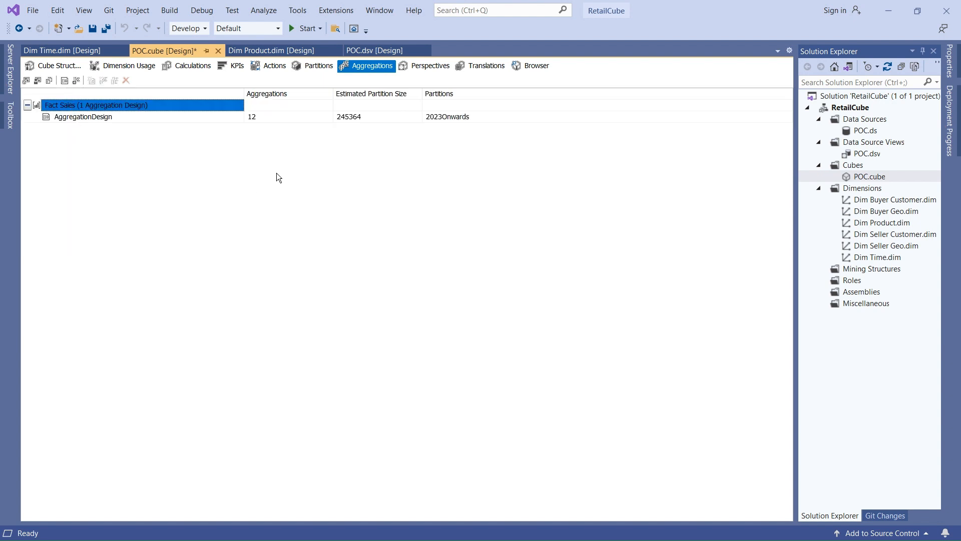
pyautogui.click(117, 119)
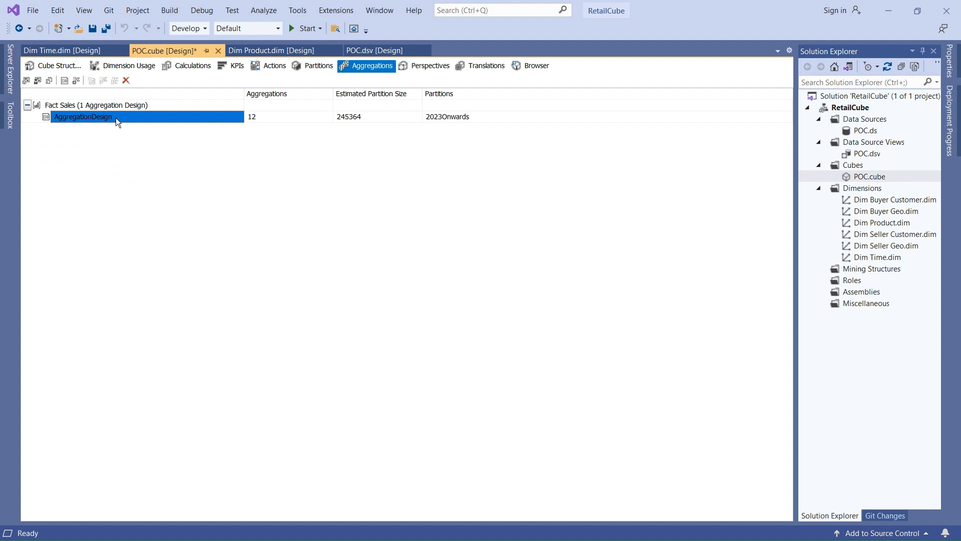
pyautogui.rightClick(88, 119)
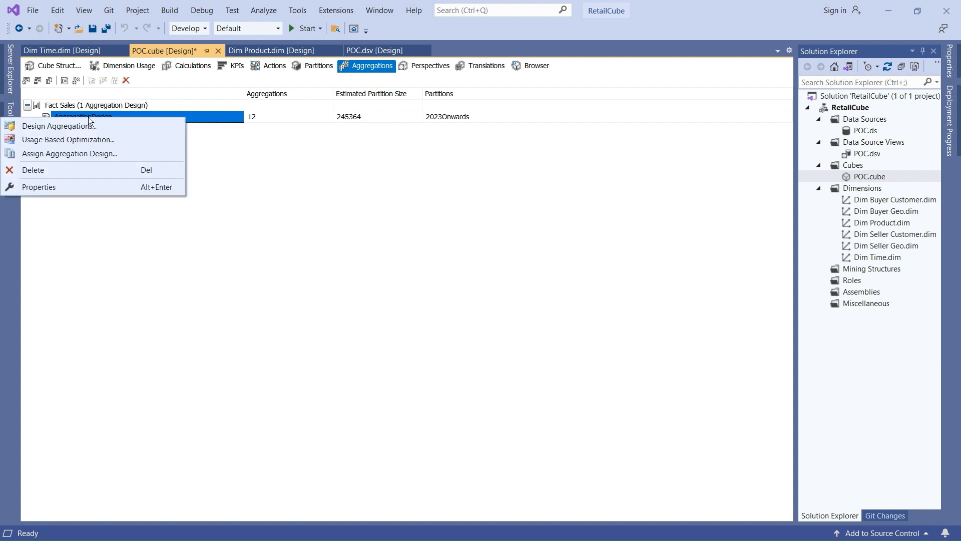
pyautogui.click(288, 173)
pyautogui.rightClick(192, 120)
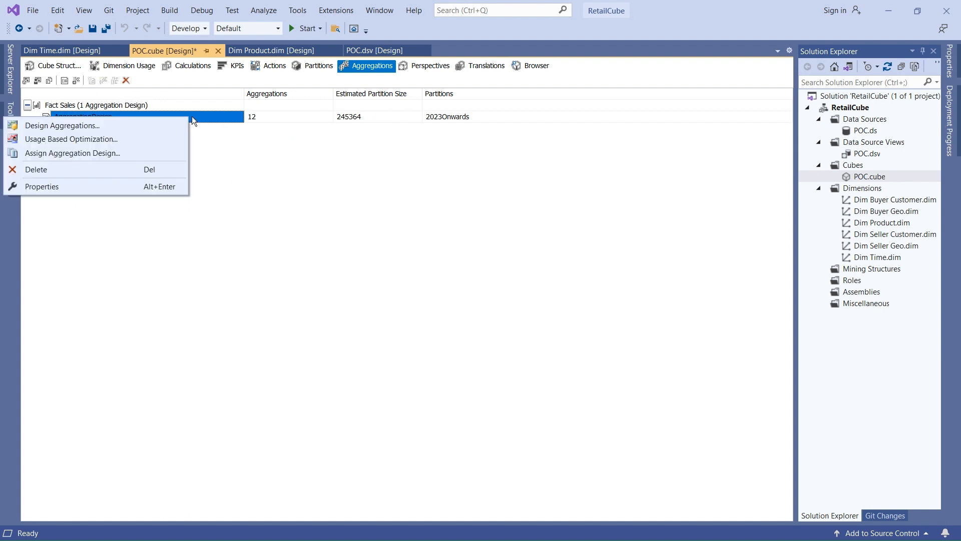
pyautogui.click(116, 124)
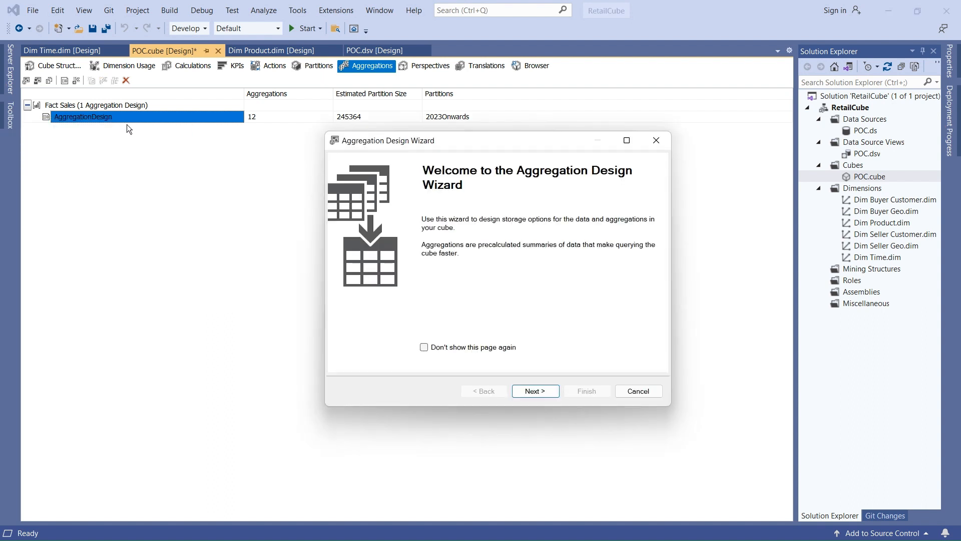
pyautogui.click(657, 140)
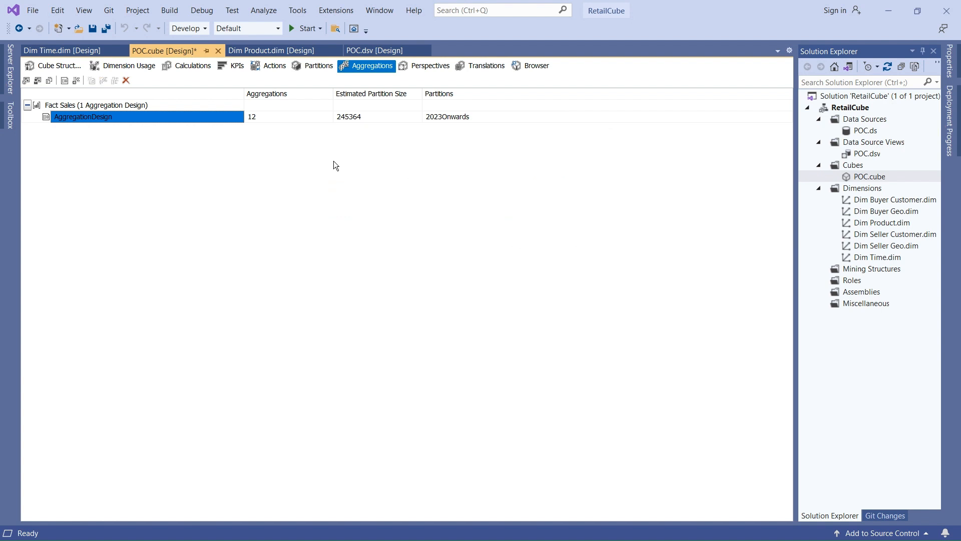
# - Reload AggregationDesign in the advanced view and examine which Dim Buyer Customer attributes its aggregations include
pyautogui.click(76, 81)
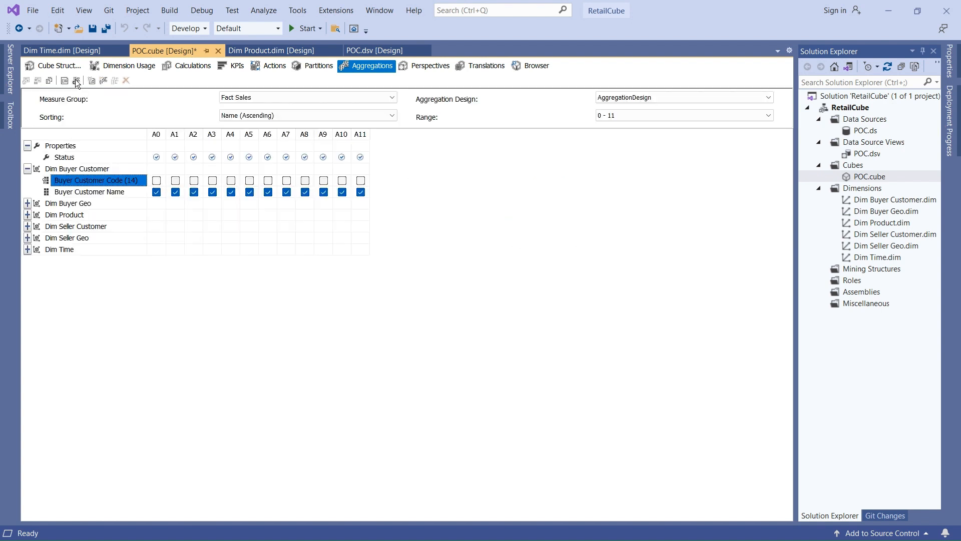
pyautogui.click(680, 99)
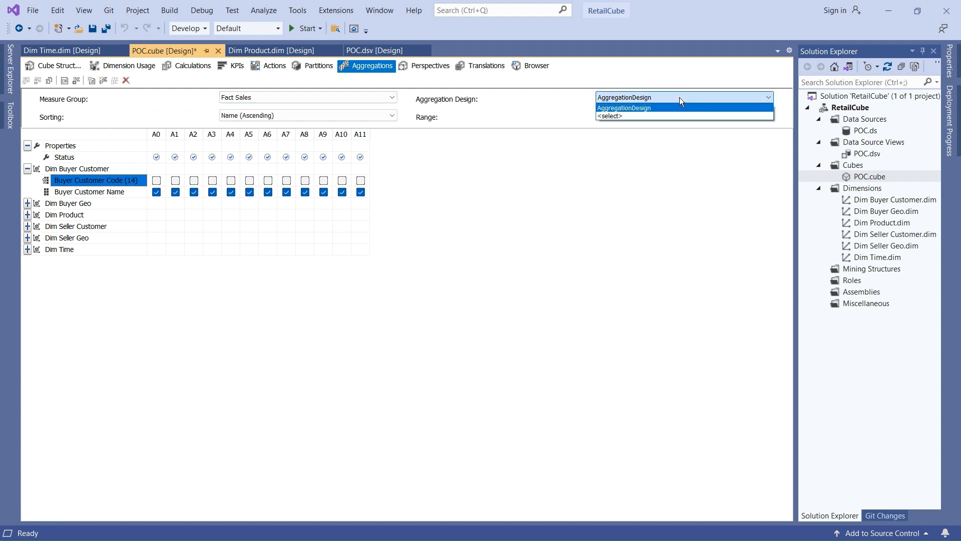
pyautogui.click(680, 97)
pyautogui.click(680, 97)
pyautogui.click(622, 117)
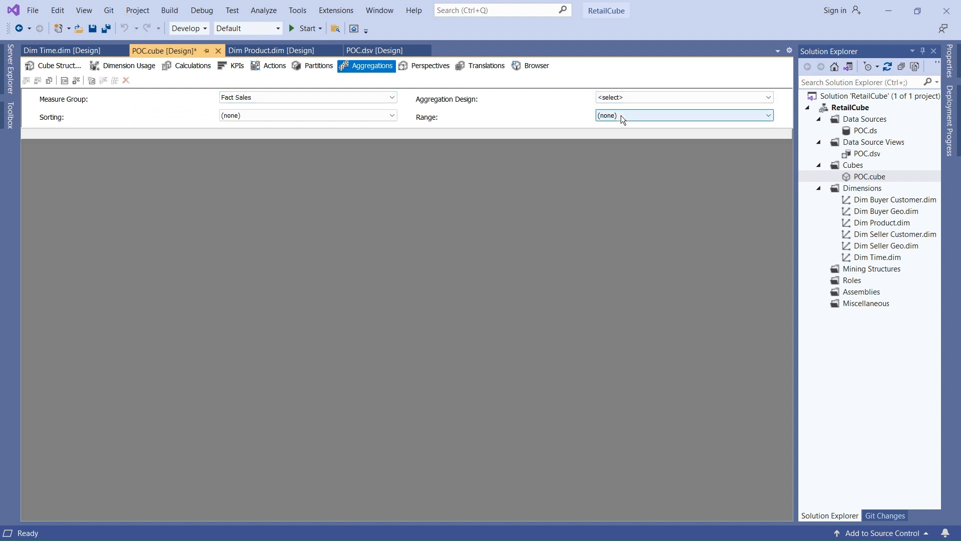
pyautogui.click(632, 98)
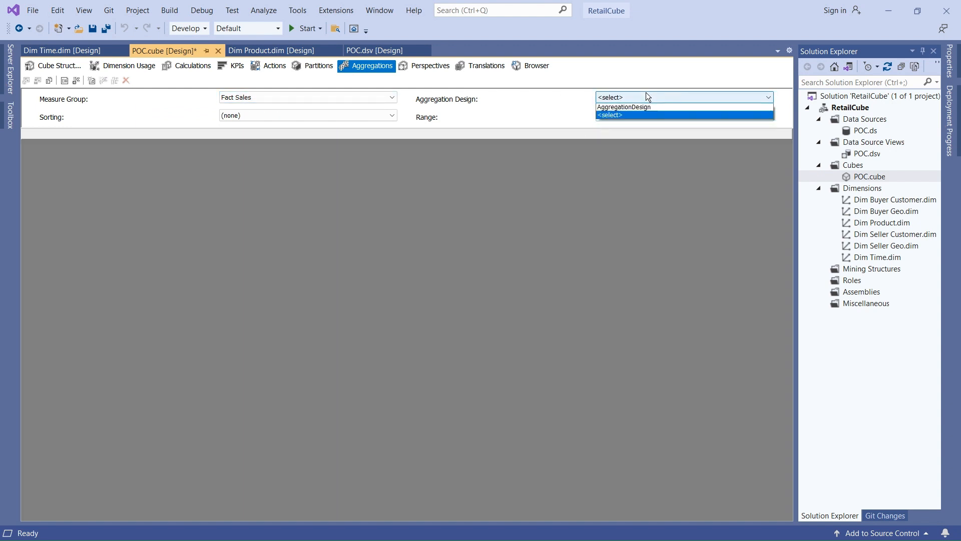
pyautogui.click(626, 105)
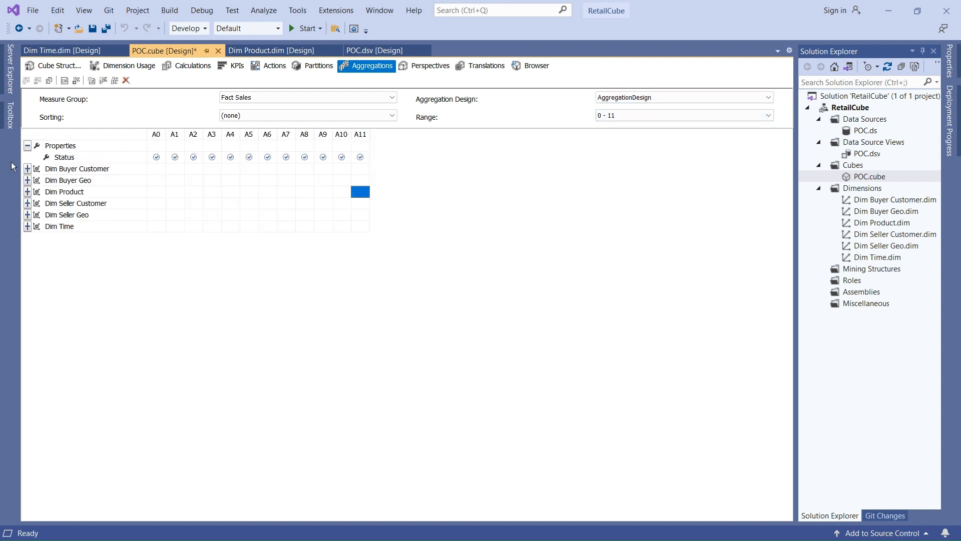
pyautogui.click(27, 168)
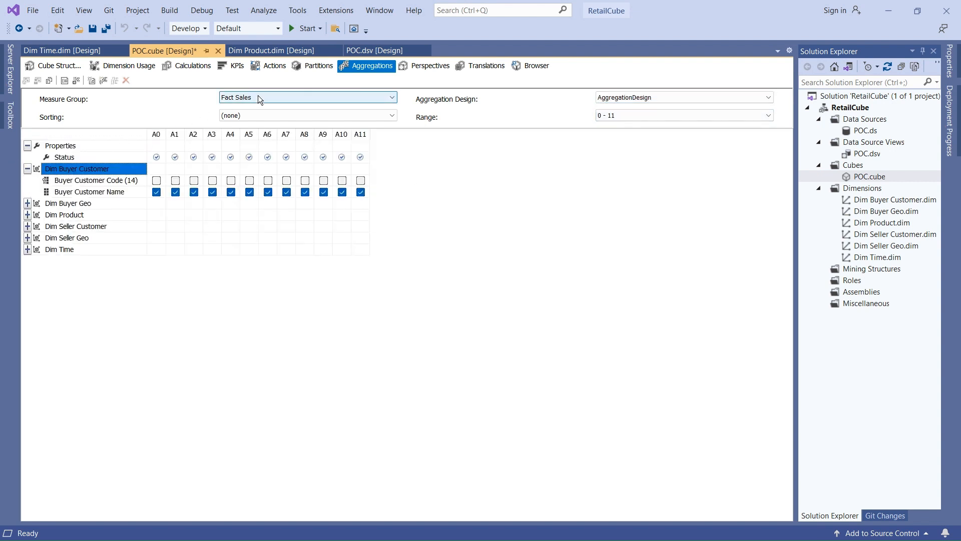
# - Create an empty aggregation design named AggregationDesign 2 for the Fact Sales measure group
pyautogui.click(92, 80)
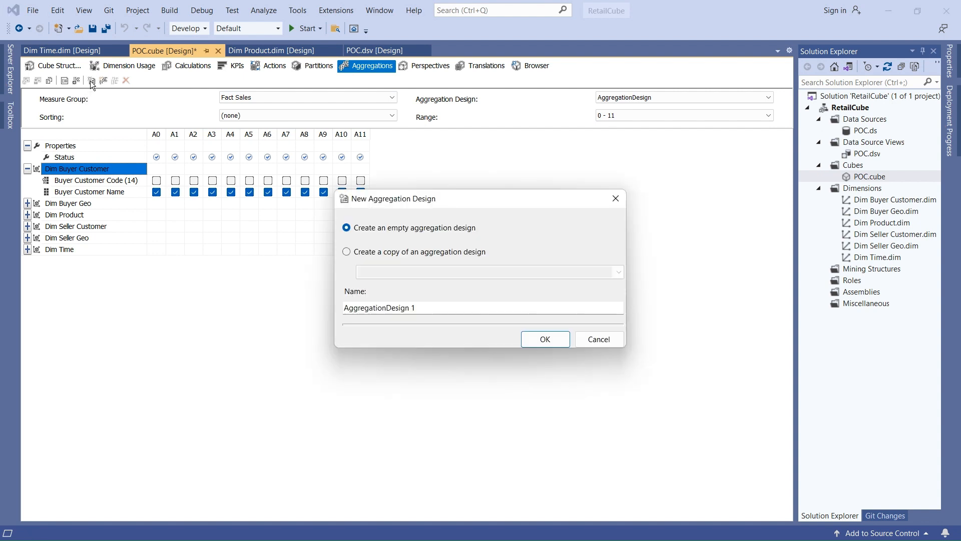
pyautogui.click(347, 252)
pyautogui.click(623, 272)
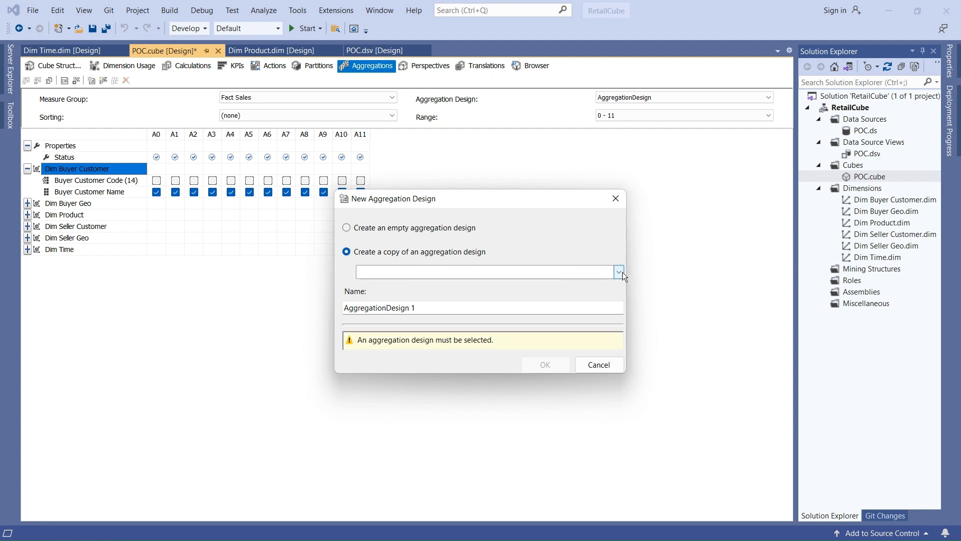
pyautogui.click(466, 285)
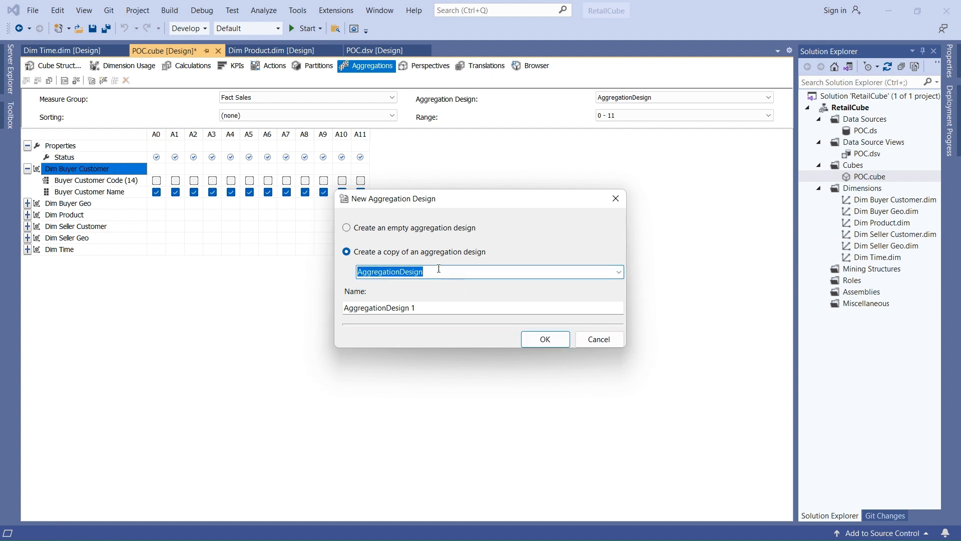
pyautogui.click(347, 228)
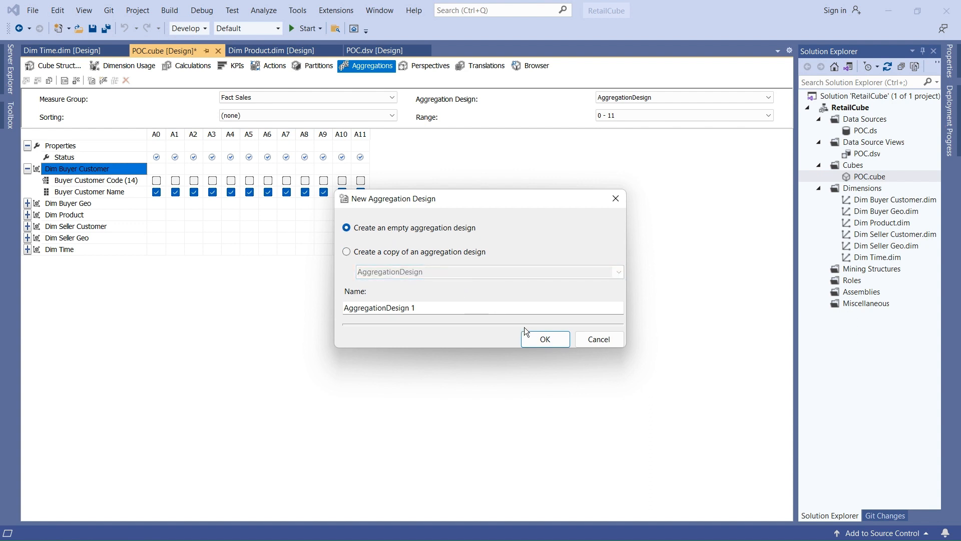
pyautogui.click(460, 309)
pyautogui.press('BackSpace')
pyautogui.write('2')
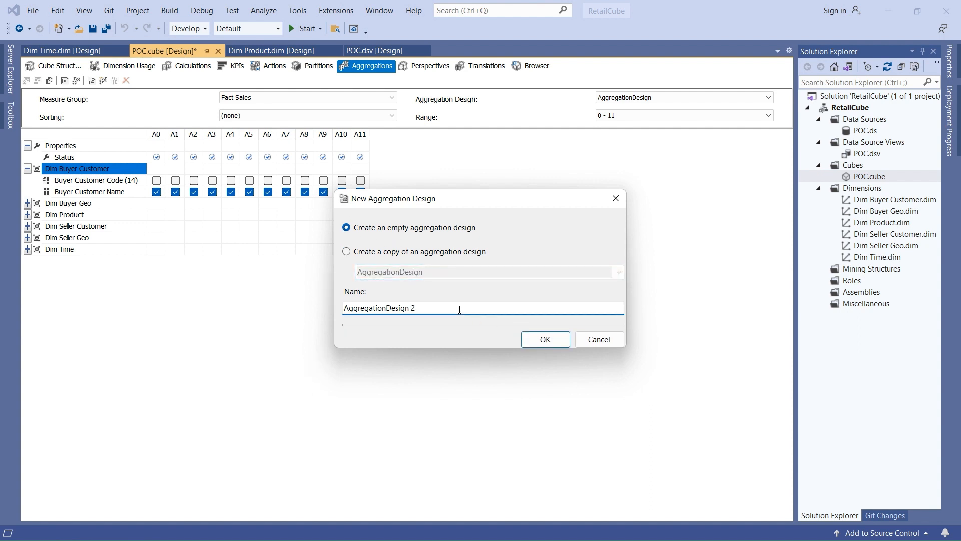
pyautogui.click(539, 335)
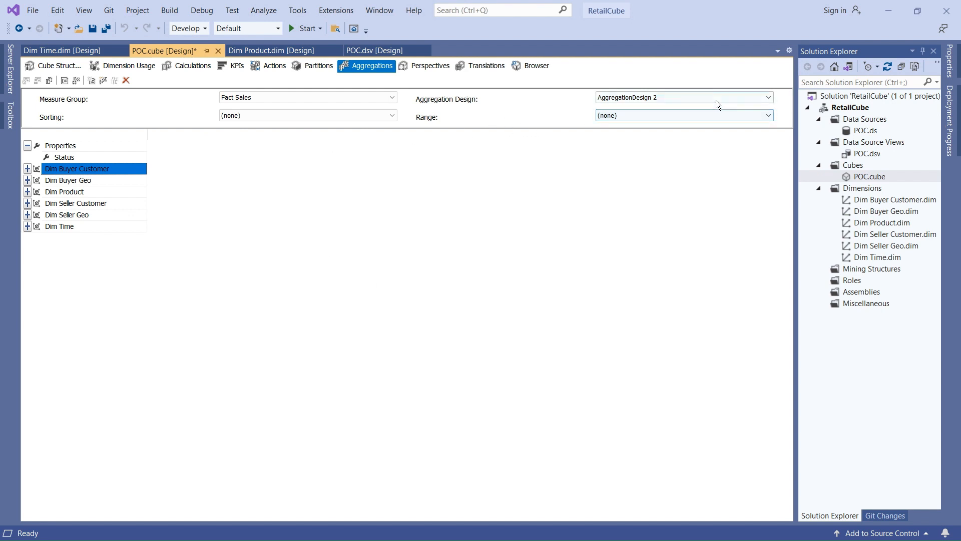
# - Expand the Dim Buyer Customer and Dim Buyer Geo attributes in AggregationDesign 2 and select Buyer Geo Country
pyautogui.click(27, 169)
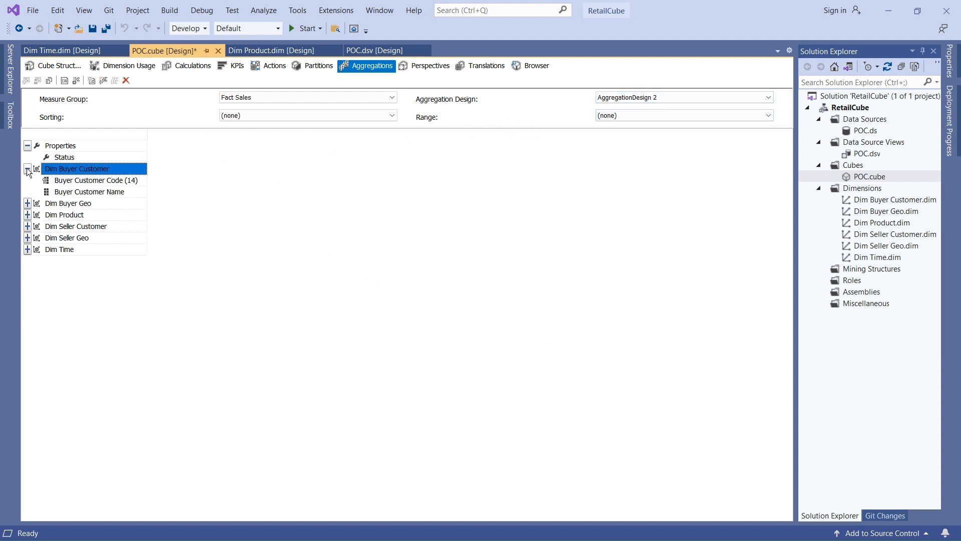
pyautogui.click(27, 203)
pyautogui.click(71, 229)
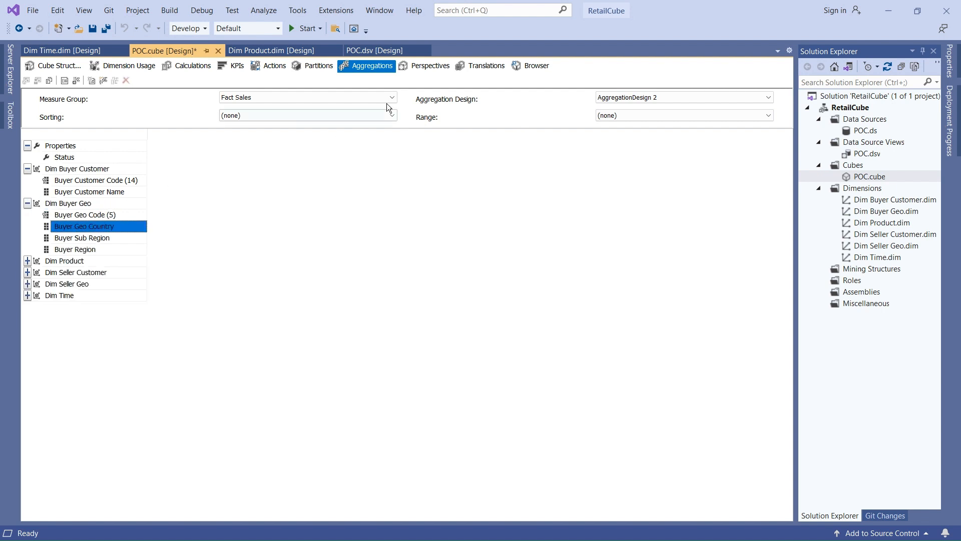
# - Sort AggregationDesign 2 by Name (Ascending) with the range at (none), and return to the standard aggregations view
pyautogui.click(378, 114)
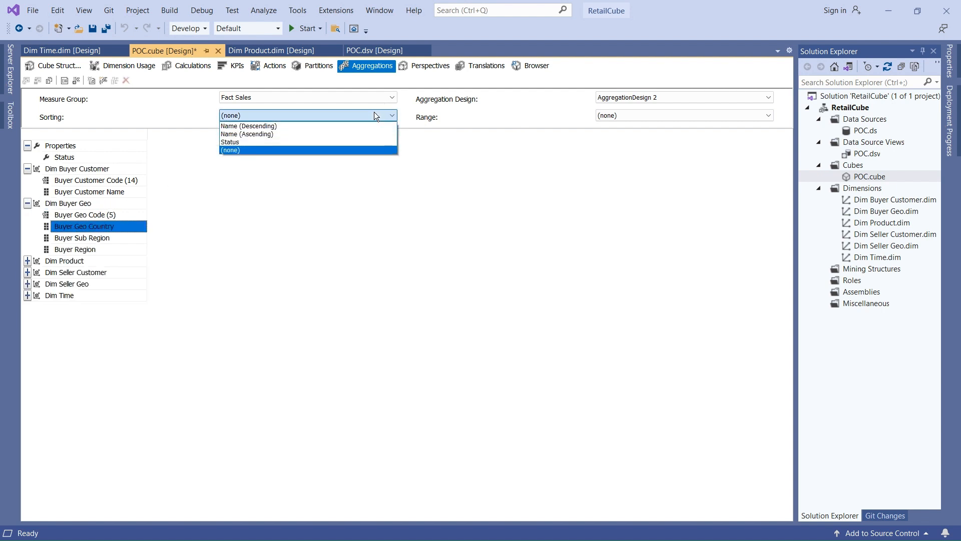
pyautogui.click(251, 134)
pyautogui.click(617, 114)
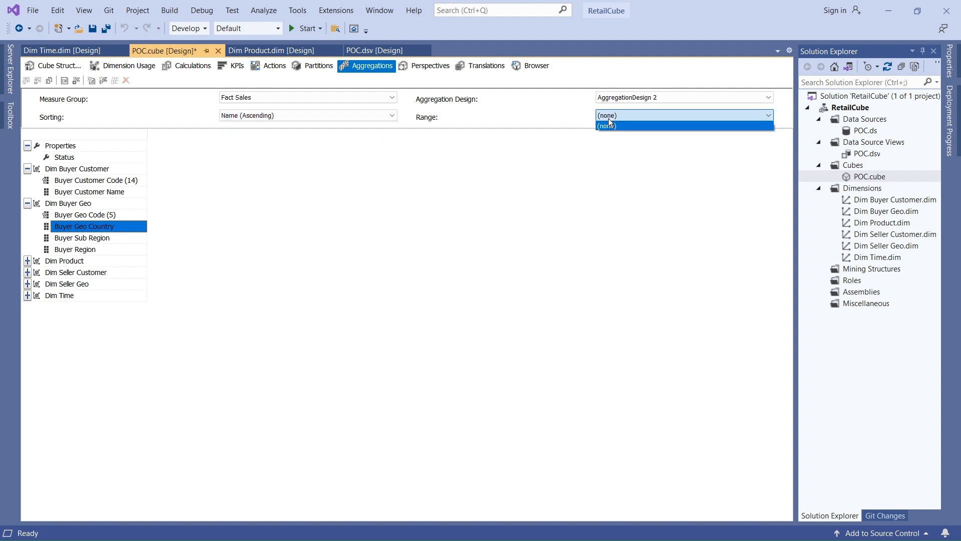
pyautogui.click(608, 120)
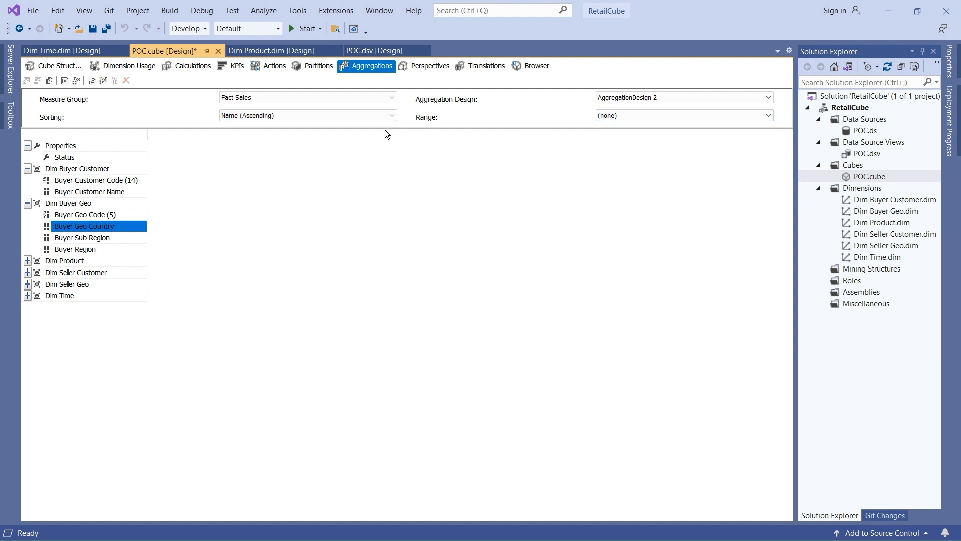
pyautogui.click(89, 82)
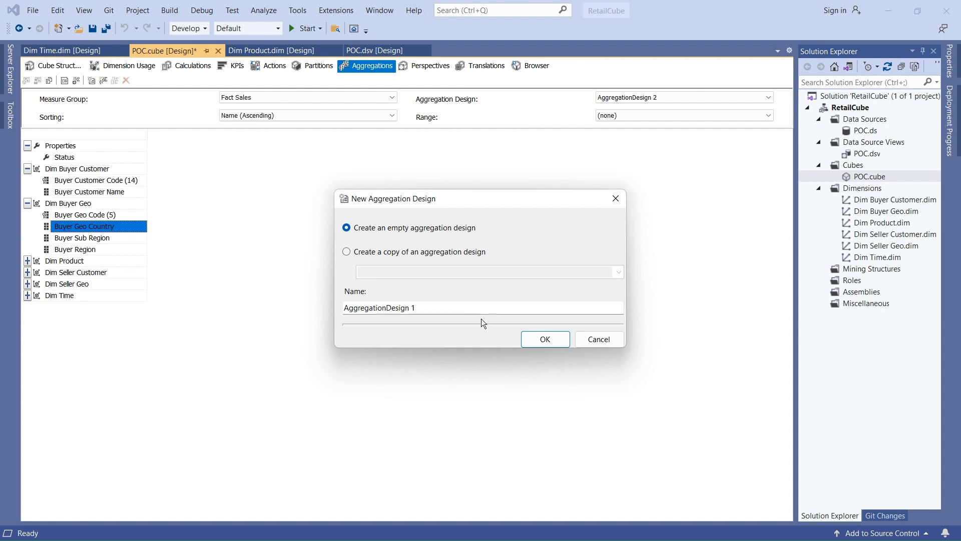
pyautogui.click(599, 340)
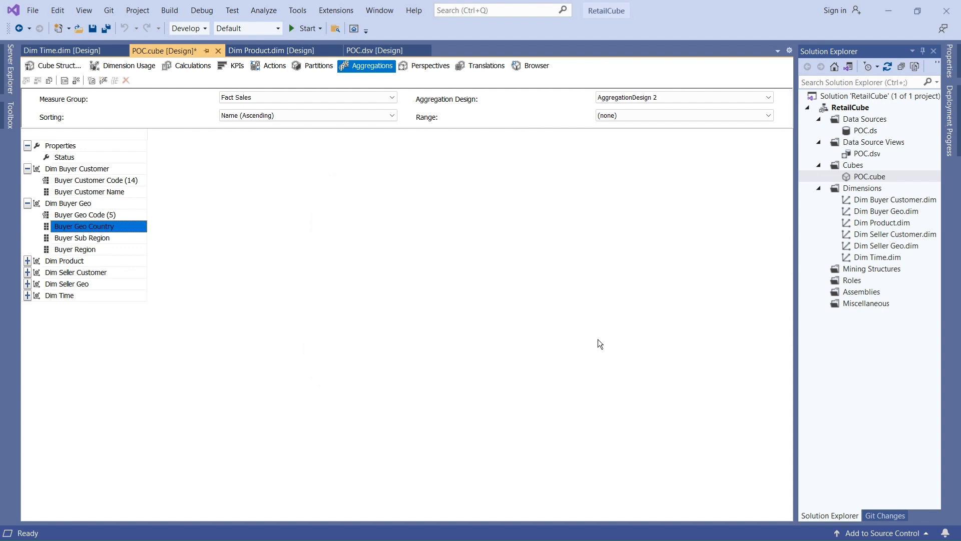
pyautogui.click(62, 82)
# - Step through the Aggregation Design Wizard for AggregationDesign 2 up to the aggregation options, counting the objects, and leave without designing aggregations
pyautogui.click(143, 126)
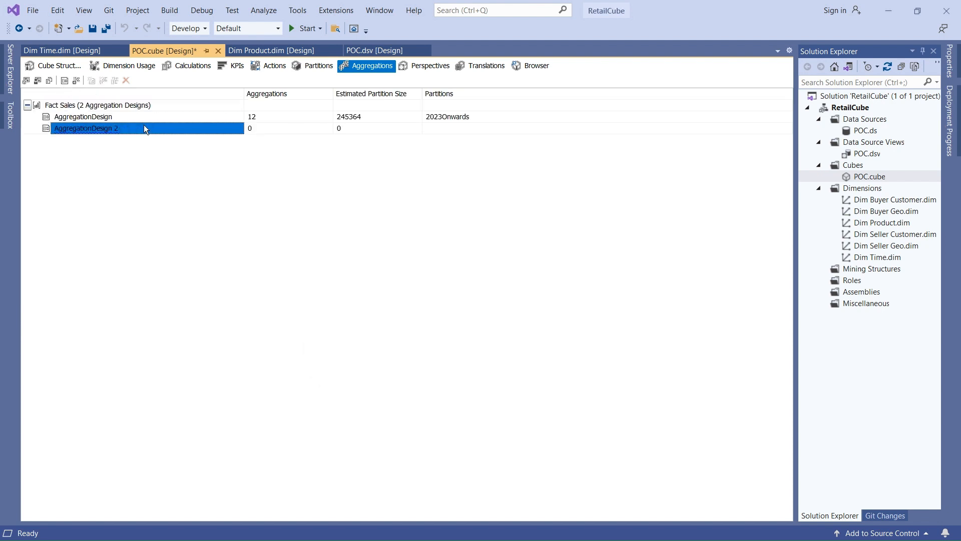
pyautogui.rightClick(143, 125)
pyautogui.click(121, 136)
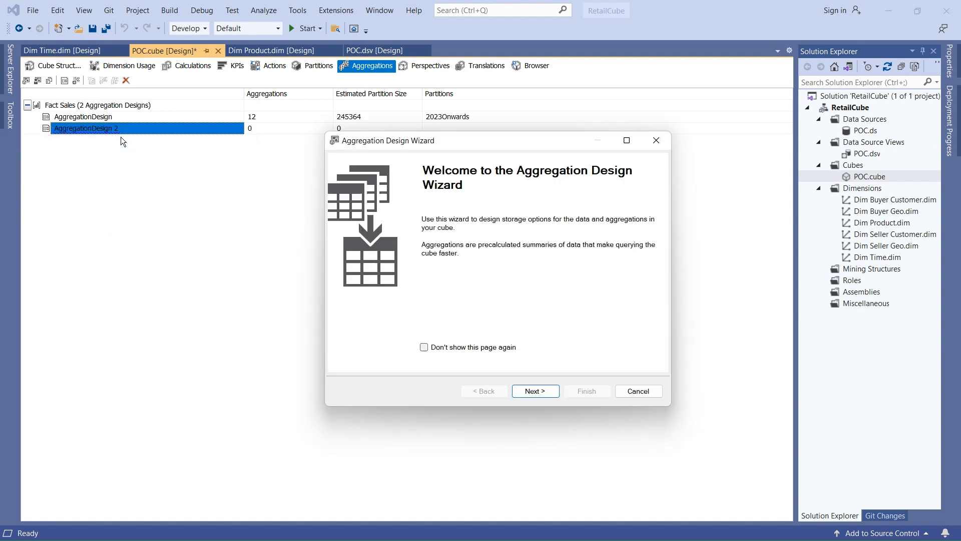
pyautogui.click(535, 391)
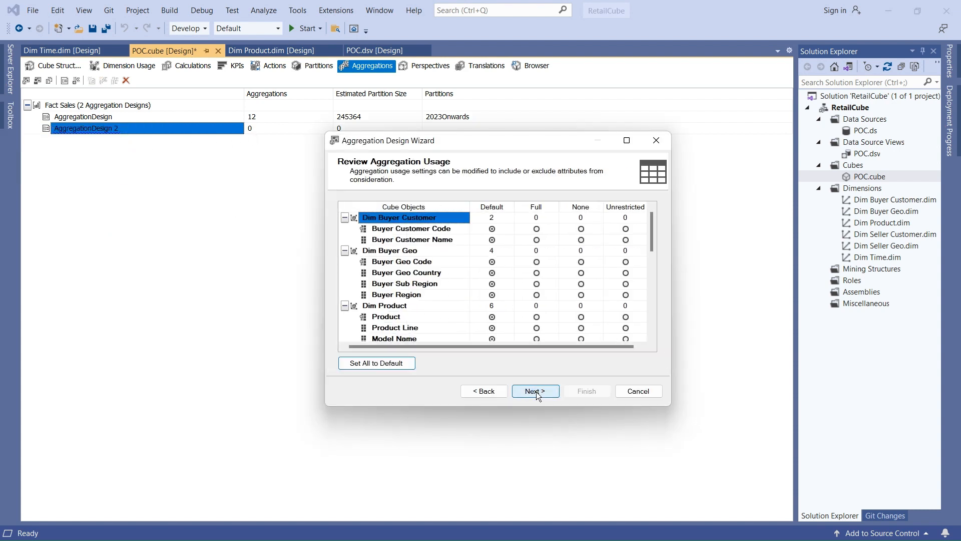
pyautogui.click(536, 392)
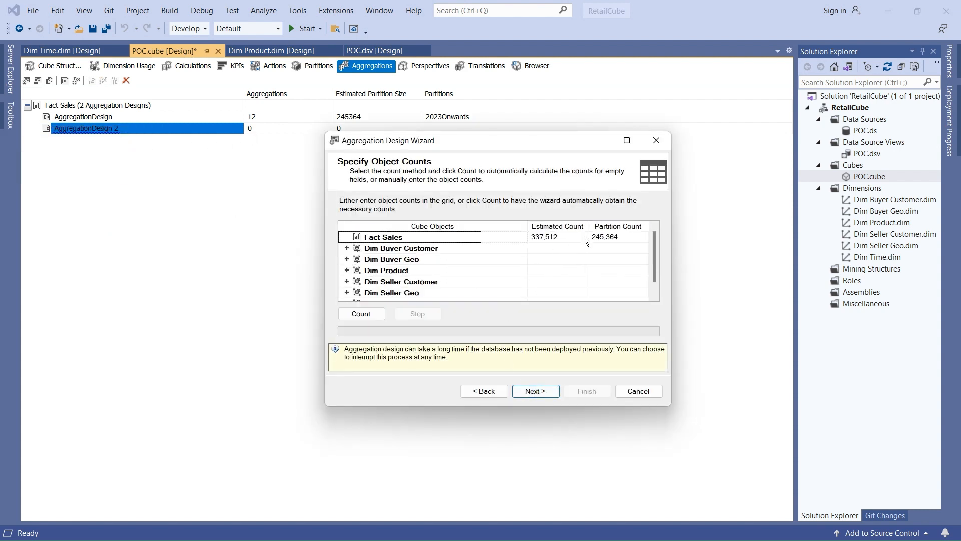
pyautogui.click(361, 314)
pyautogui.click(535, 391)
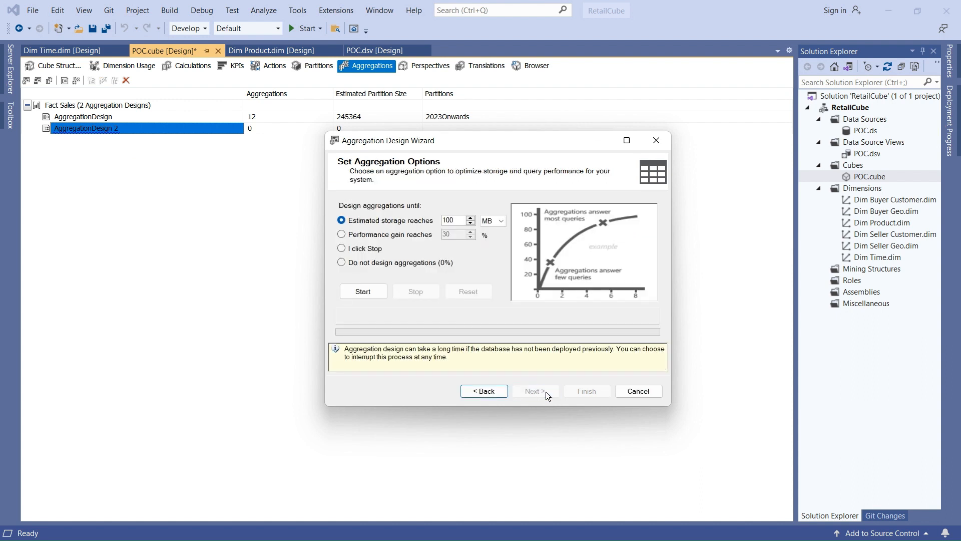
pyautogui.click(638, 391)
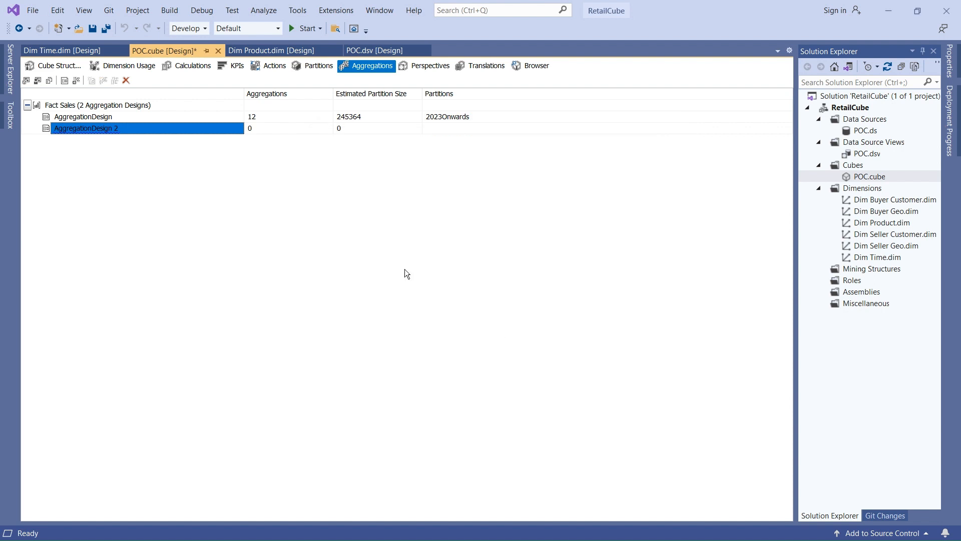
# - Assign AggregationDesign 2 to the 2023Onwards partition of Fact Sales
pyautogui.click(449, 126)
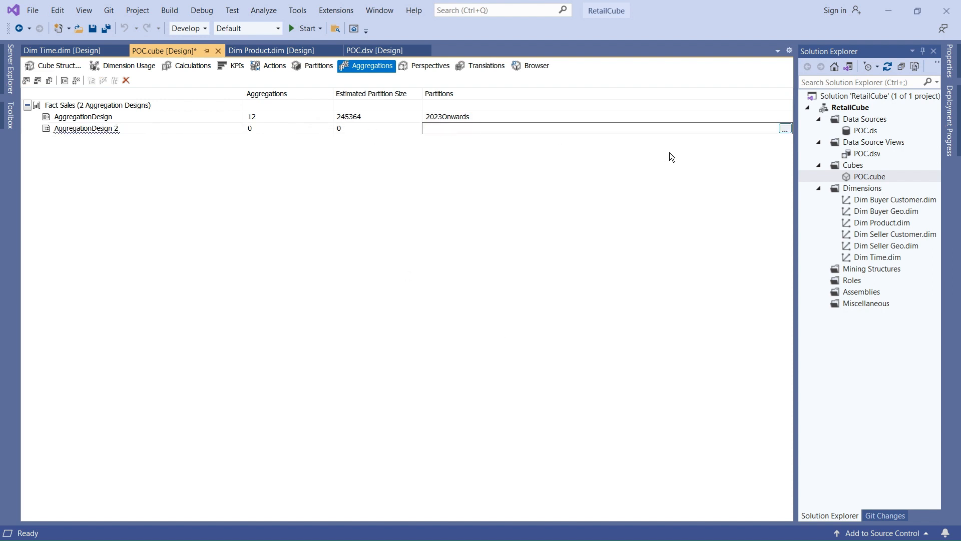
pyautogui.click(170, 129)
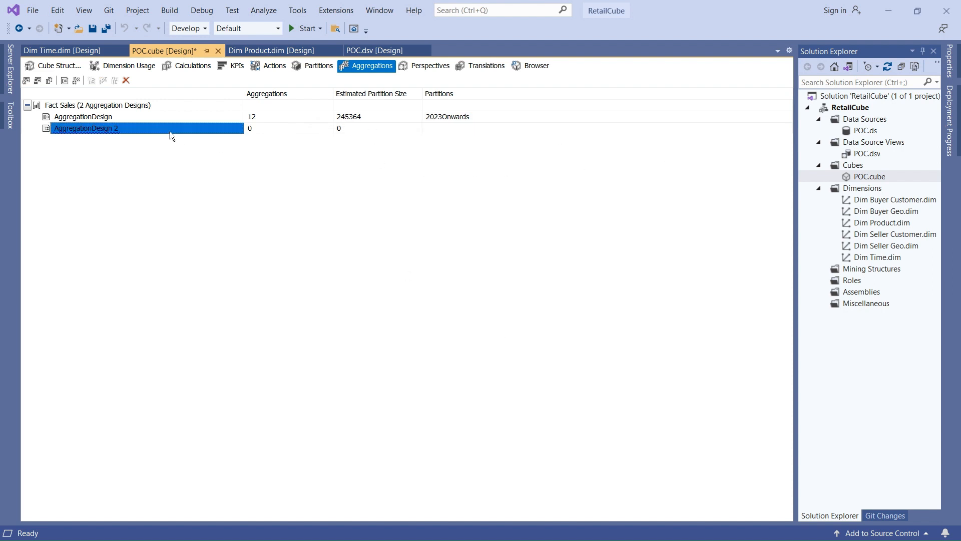
pyautogui.click(788, 130)
pyautogui.click(786, 129)
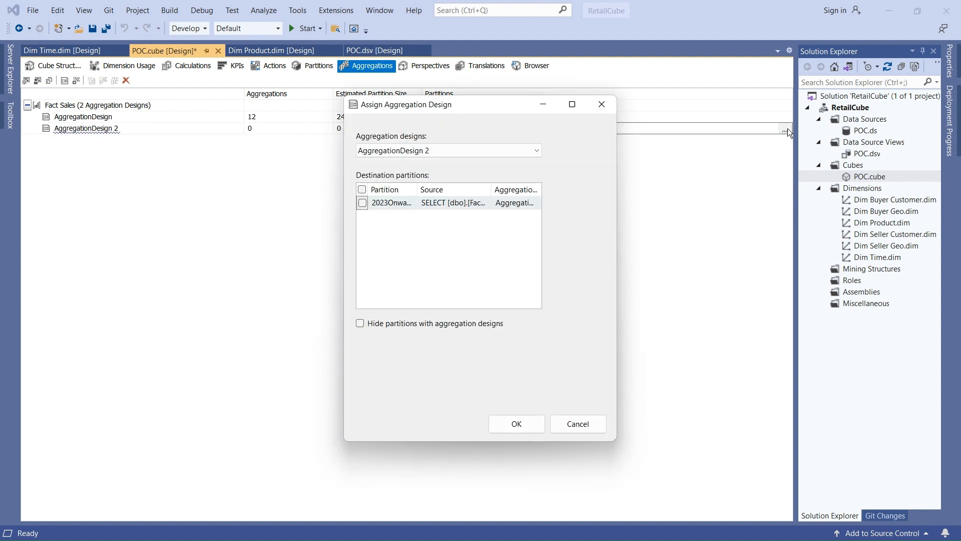
pyautogui.click(358, 201)
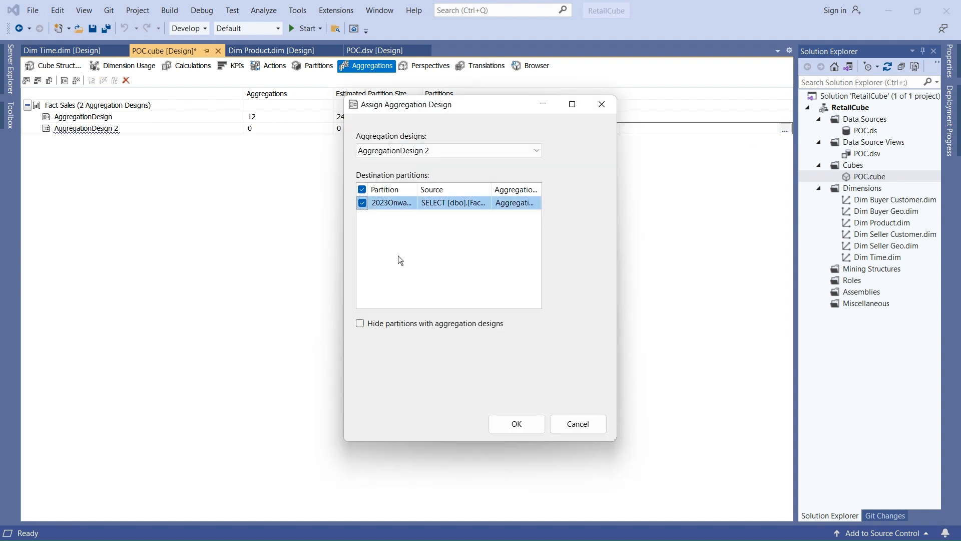
pyautogui.click(513, 423)
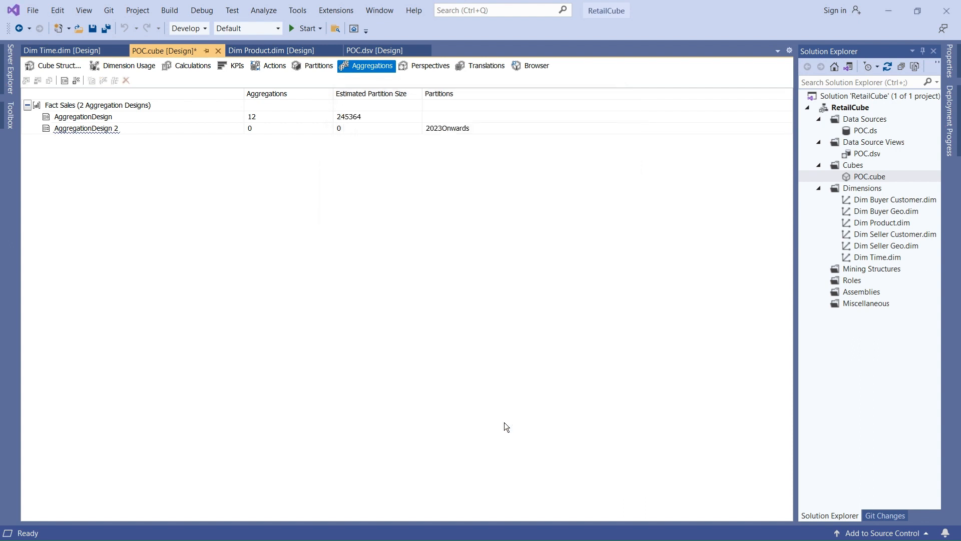
pyautogui.click(187, 131)
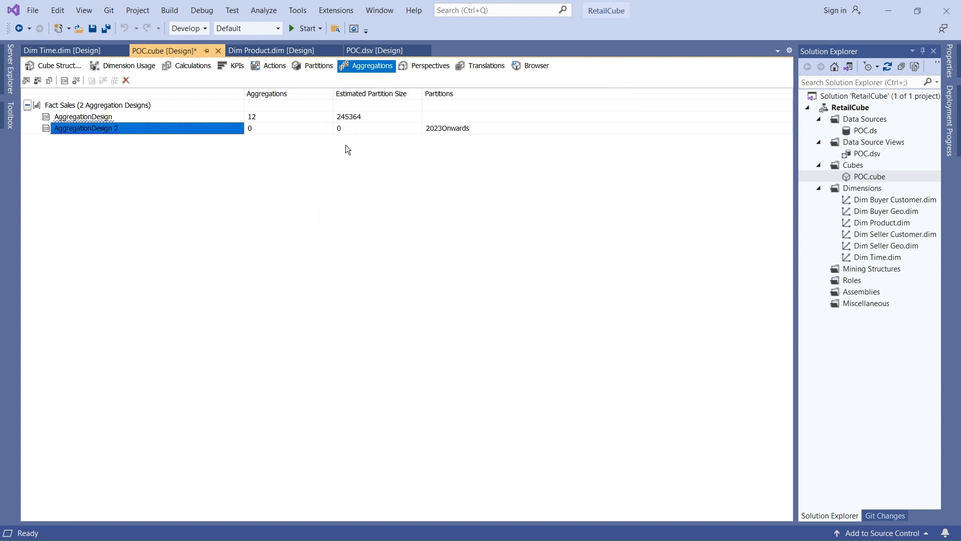
pyautogui.click(499, 125)
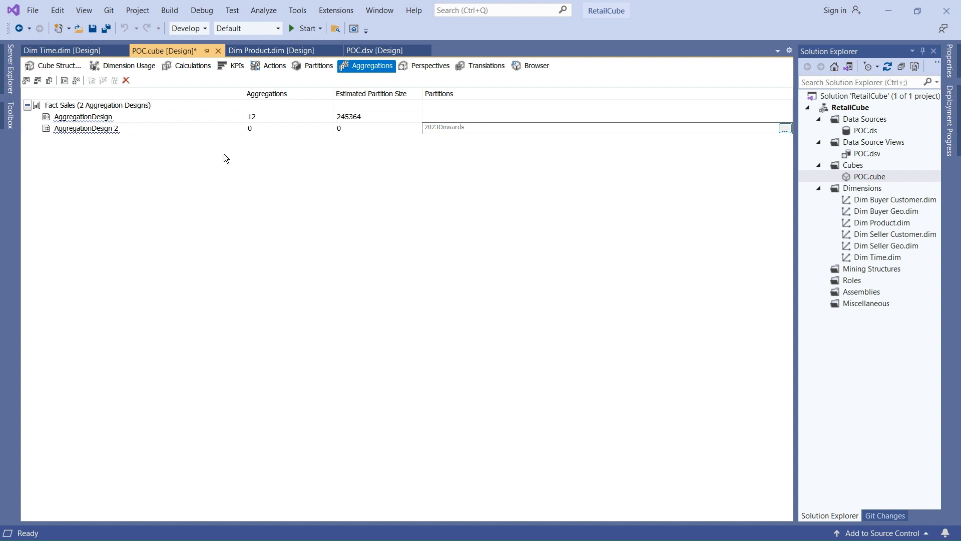
pyautogui.click(170, 128)
pyautogui.click(602, 129)
pyautogui.click(608, 182)
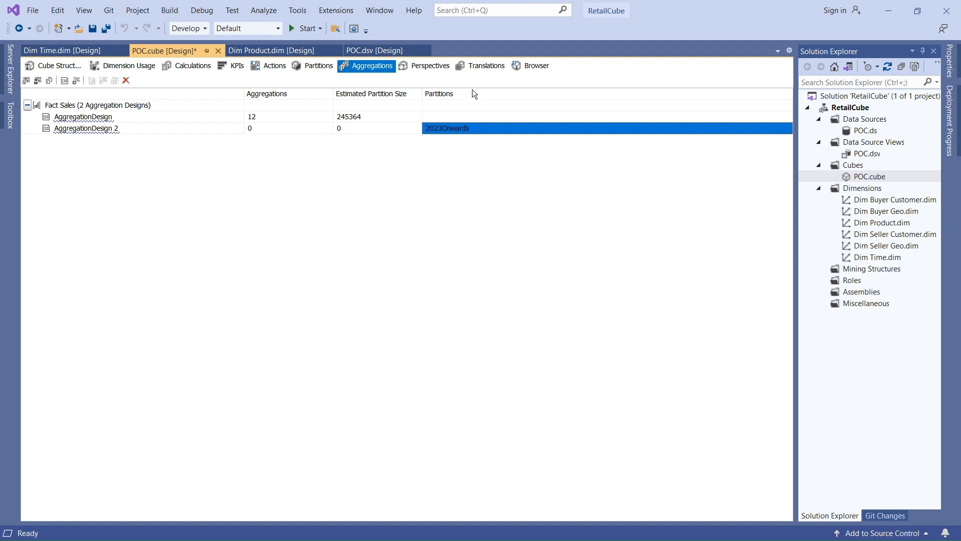
# - Create a perspective of the POC cube and name it 2023 Data
pyautogui.click(428, 69)
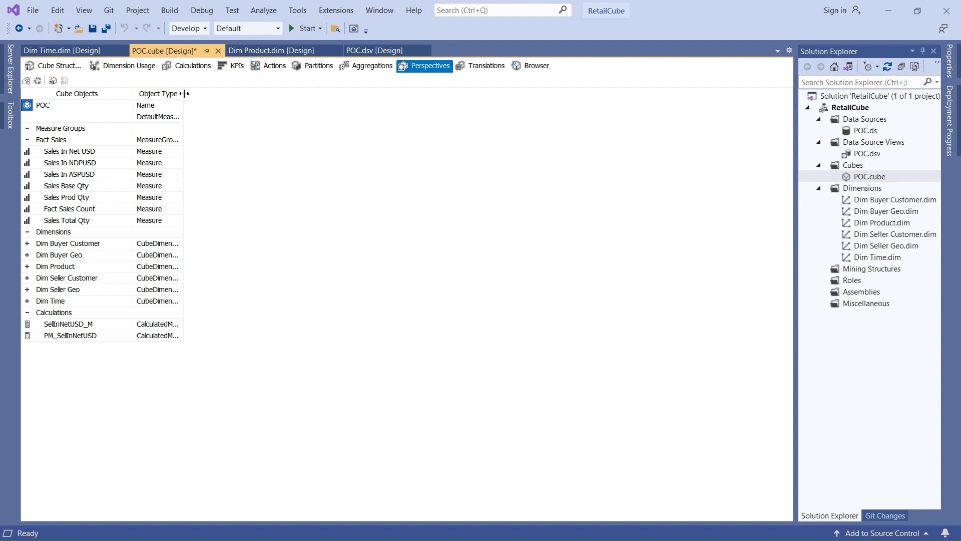
pyautogui.moveTo(184, 94); pyautogui.dragTo(321, 106)
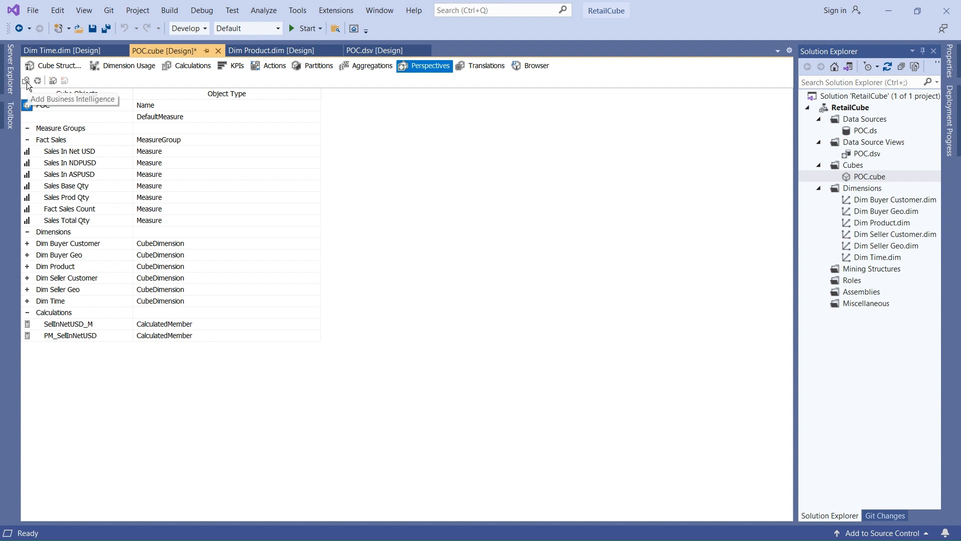
pyautogui.click(53, 81)
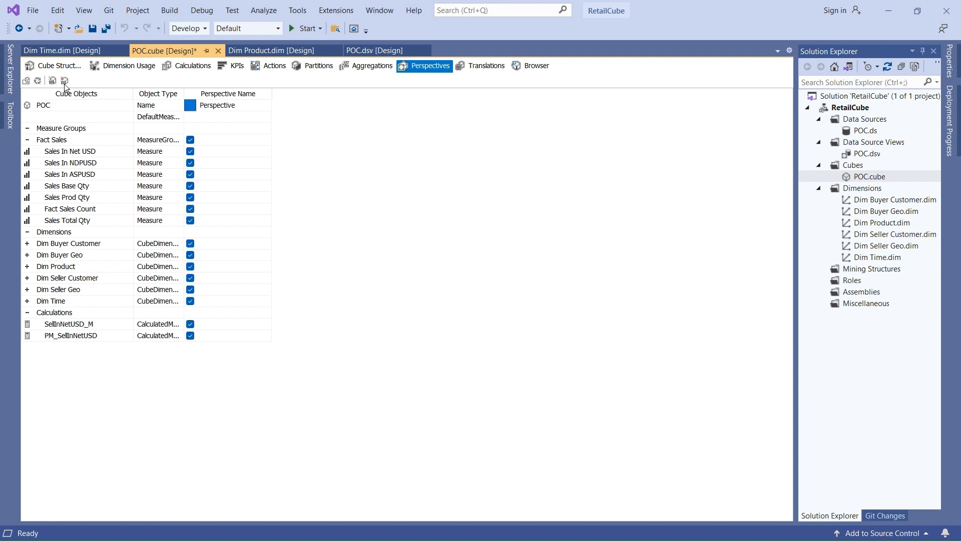
pyautogui.click(217, 105)
pyautogui.hotkey('ctrl', 'a')
pyautogui.press('BackSpace')
pyautogui.write('2023 Data')
pyautogui.press('Return')
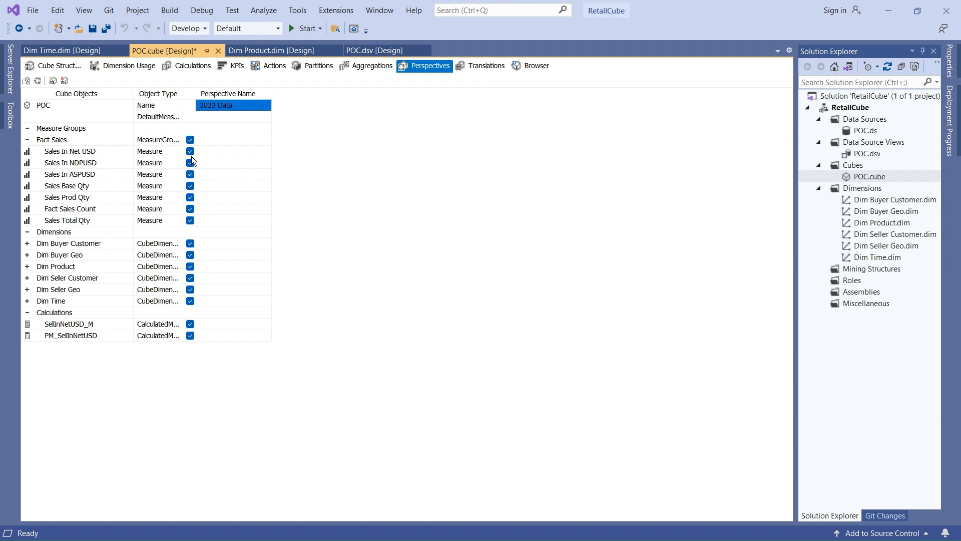
# - Exclude Sales Base Qty, Sales Prod Qty, Fact Sales Count, Buyer Customer Code, SellInNetUSD_M and PM_SellInNetUSD from the 2023 Data perspective
pyautogui.click(190, 208)
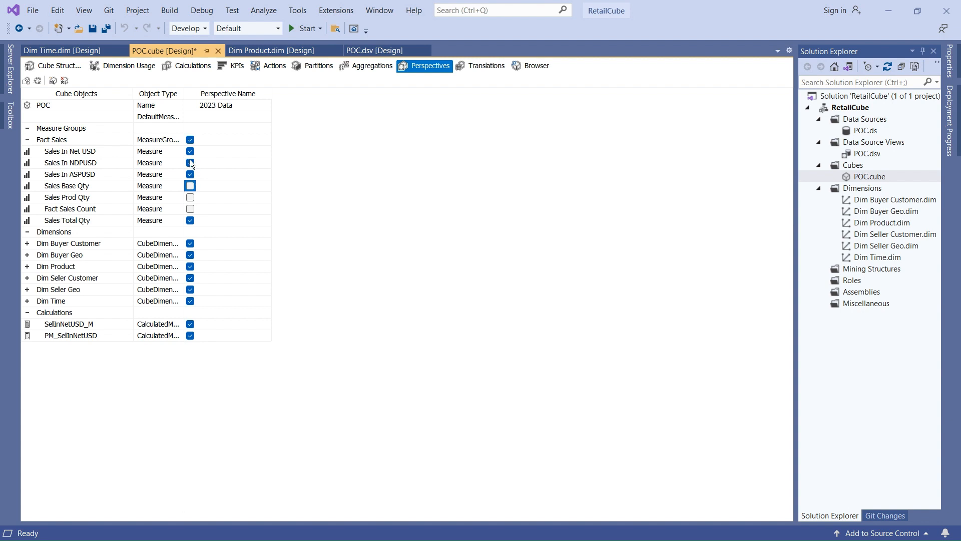
pyautogui.click(28, 243)
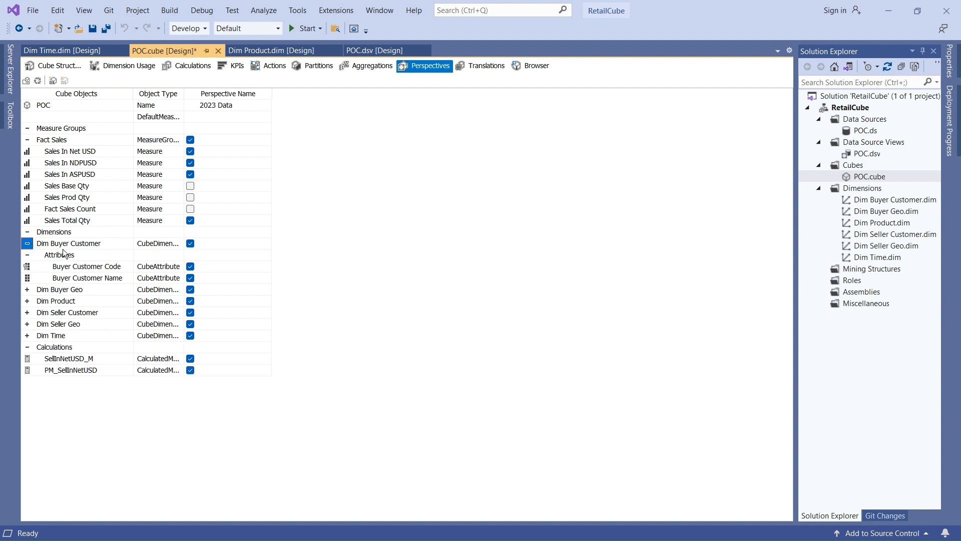
pyautogui.click(190, 267)
pyautogui.click(190, 358)
pyautogui.click(190, 370)
# - Expand Dim Time and examine the 2023 Data perspective's attributes and DefaultMeasure field, widening the object type and perspective name columns
pyautogui.click(28, 335)
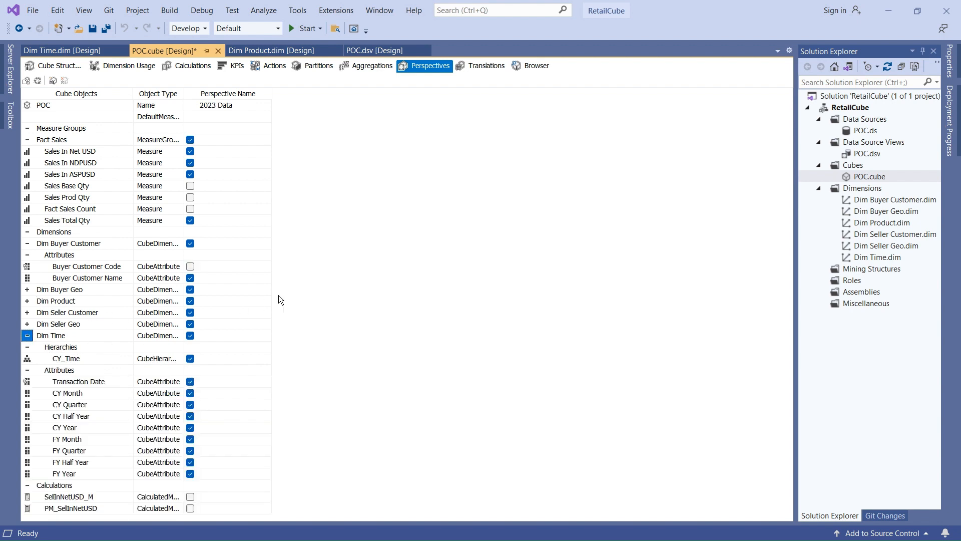
pyautogui.click(244, 117)
pyautogui.click(266, 117)
pyautogui.click(365, 131)
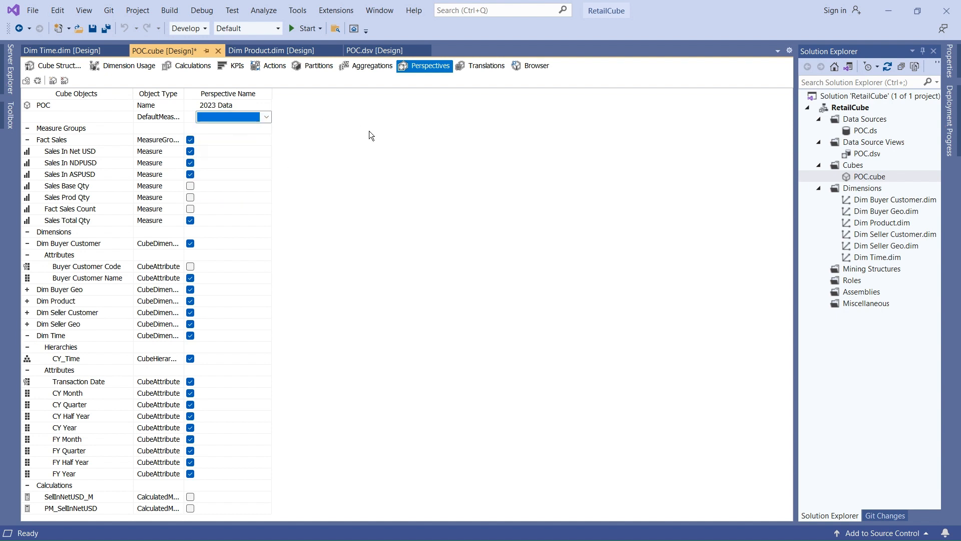
pyautogui.moveTo(183, 94); pyautogui.dragTo(370, 78)
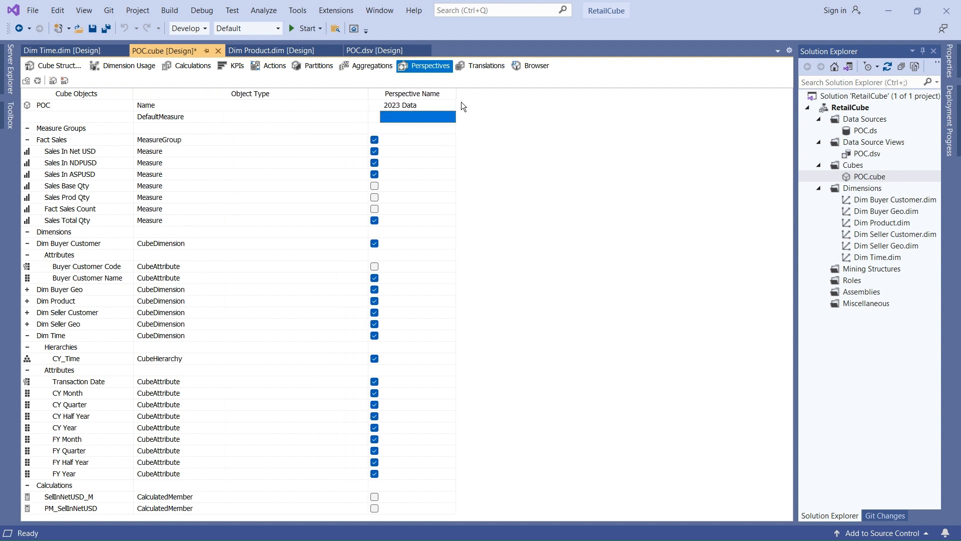
pyautogui.moveTo(455, 94); pyautogui.dragTo(573, 97)
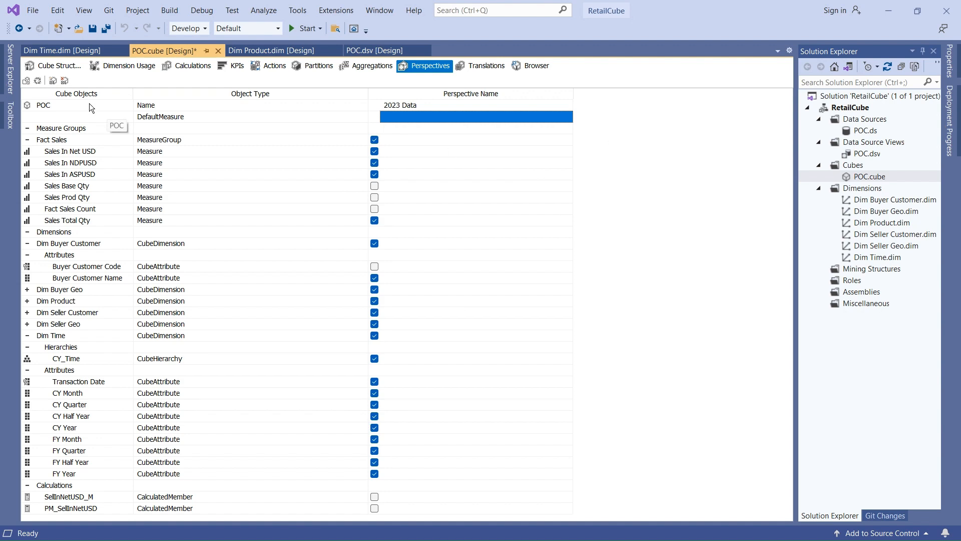
# - Add two more perspectives to the cube and name them 2024 and 2025
pyautogui.click(53, 80)
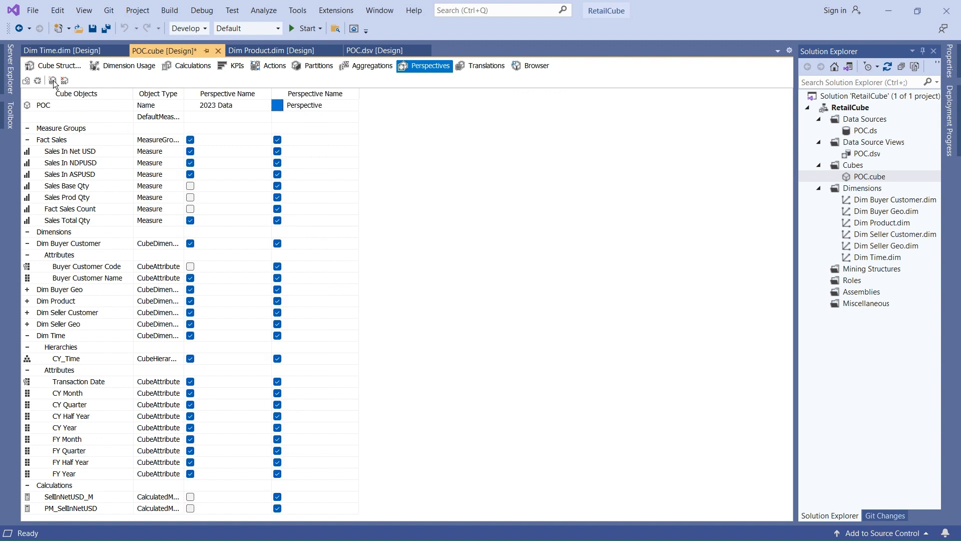
pyautogui.click(53, 80)
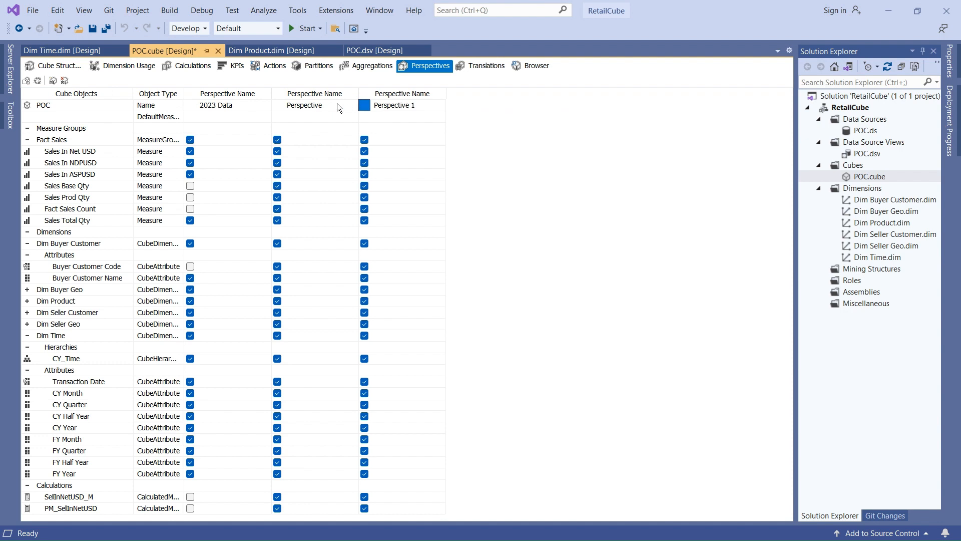
pyautogui.click(338, 105)
pyautogui.hotkey('ctrl', 'a')
pyautogui.press('BackSpace')
pyautogui.write('2024')
pyautogui.press('Tab')
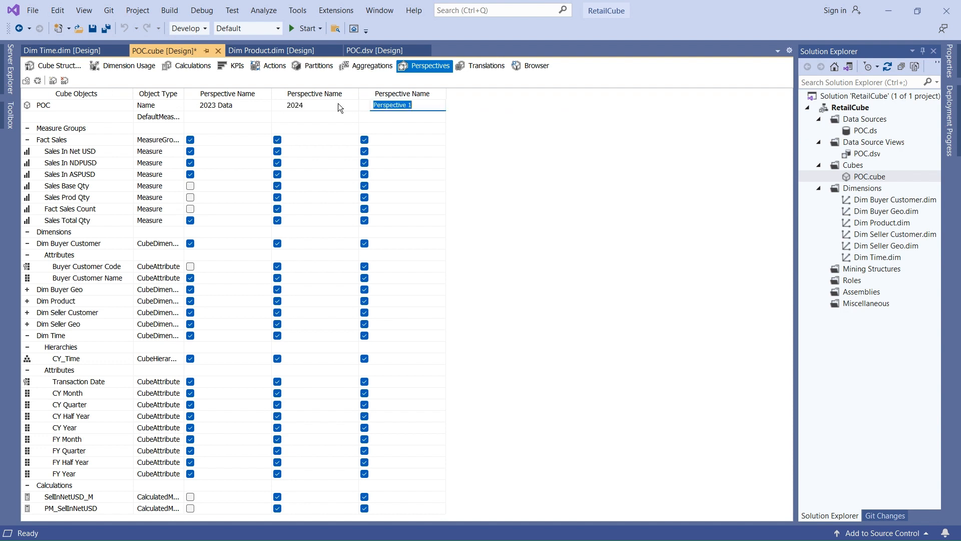
pyautogui.write('2025')
pyautogui.press('Return')
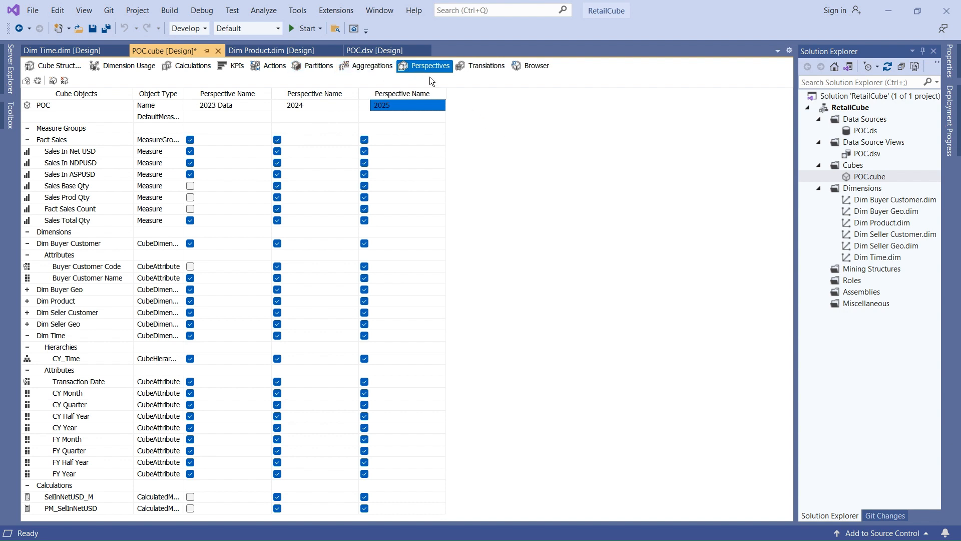
# - Deploy the cube with its three perspectives, switch to Excel and refresh all data in the workbook
pyautogui.click(306, 29)
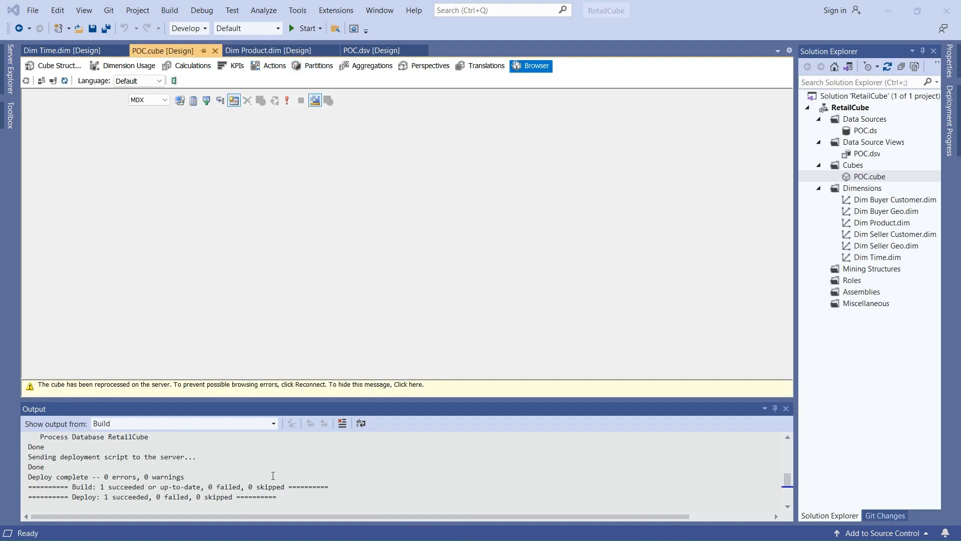
pyautogui.click(398, 540)
pyautogui.click(234, 91)
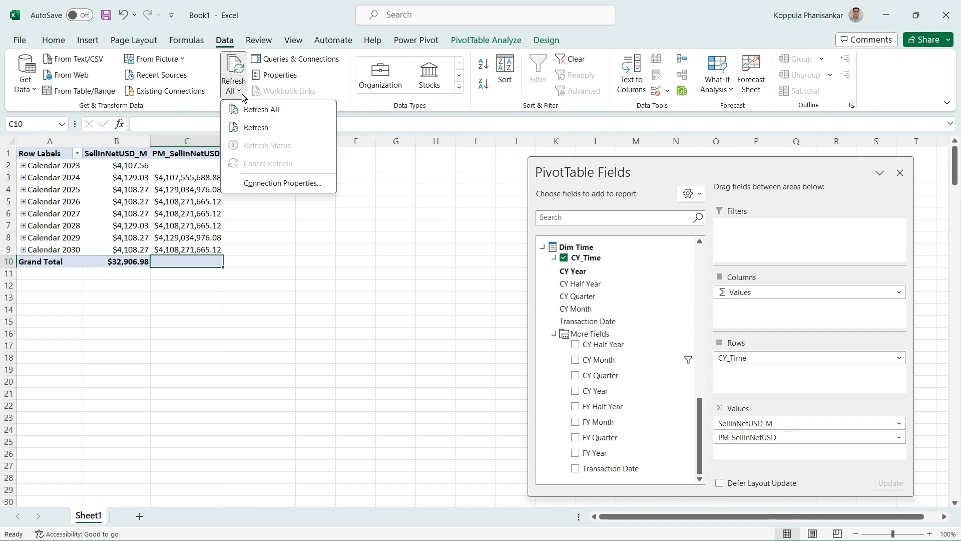
pyautogui.click(250, 103)
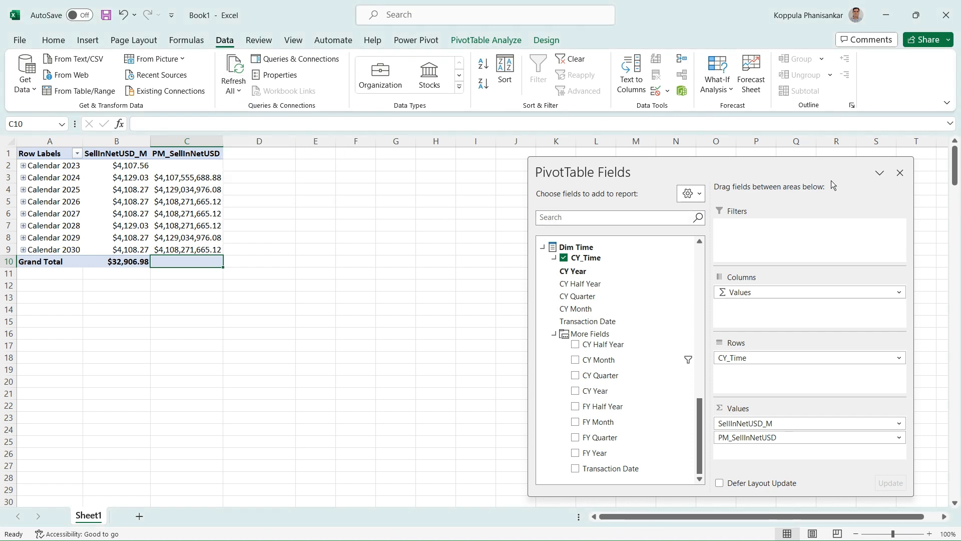
# - Add a new worksheet and connect to the Analysis Services server Localhost with Windows Authentication
pyautogui.click(140, 517)
pyautogui.click(34, 89)
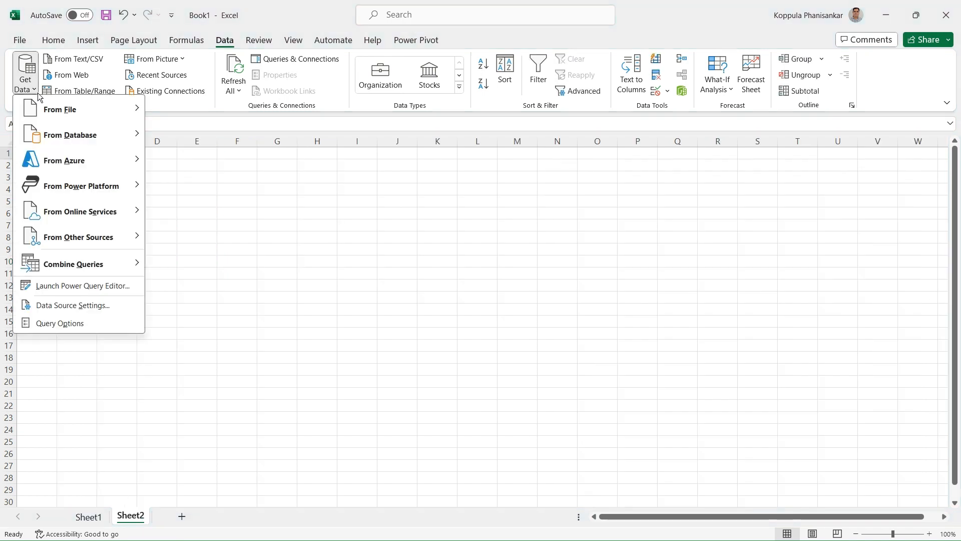
pyautogui.moveTo(68, 133)
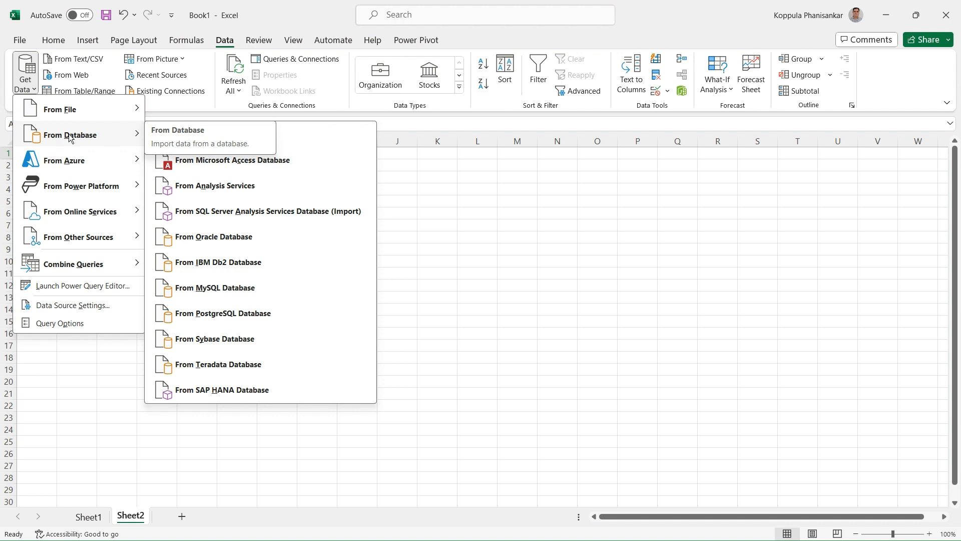
pyautogui.click(220, 185)
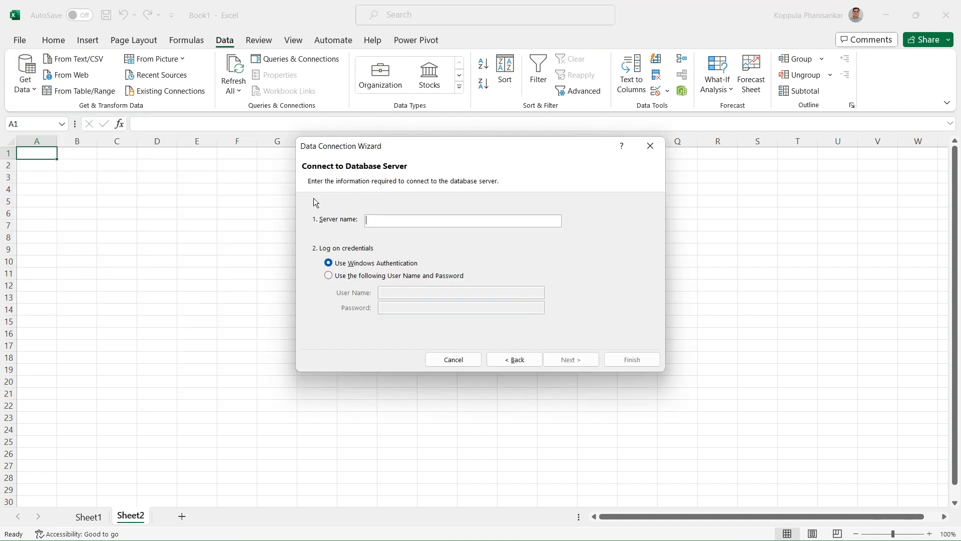
pyautogui.write('Localhost')
pyautogui.click(565, 359)
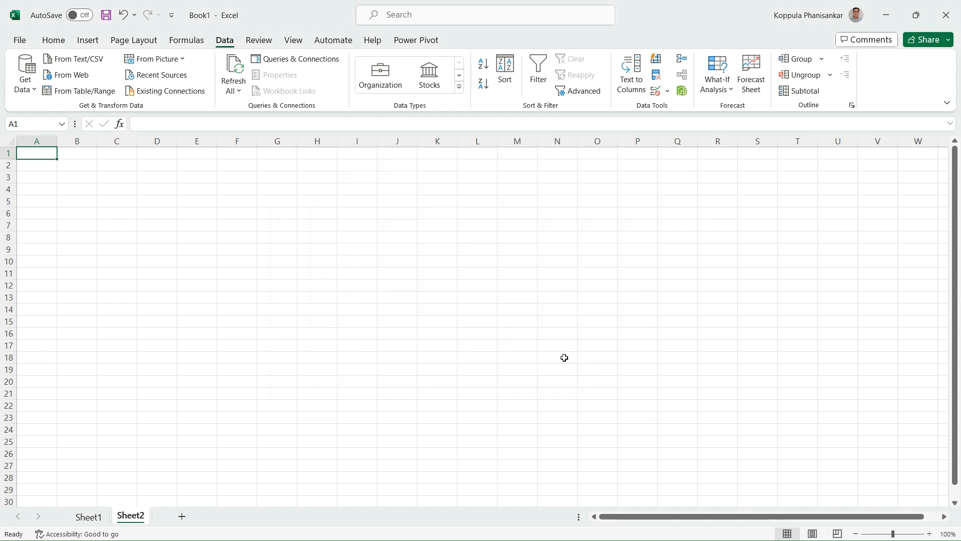
# - Review the RetailCube database's cubes and perspectives in the connection wizard, cancel it and return to Sheet1
pyautogui.click(496, 224)
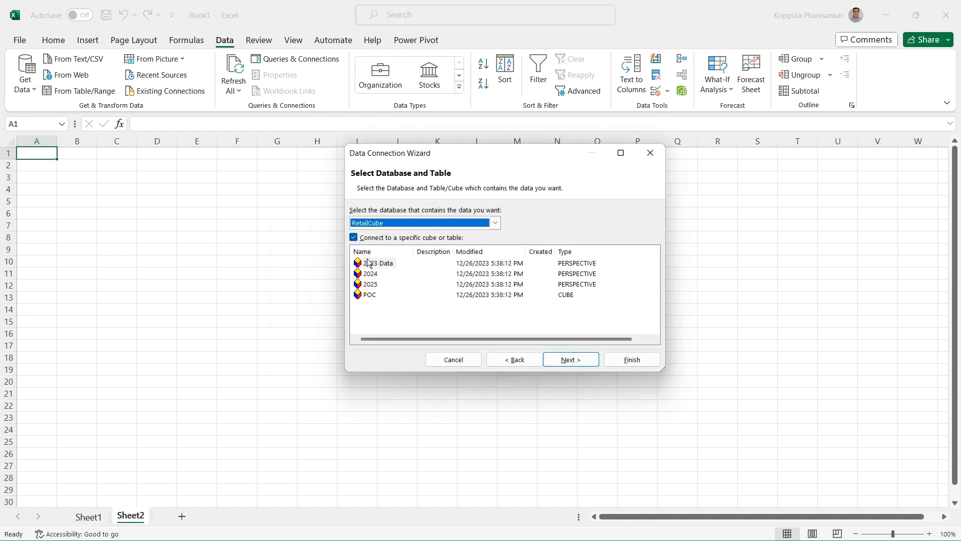
pyautogui.click(369, 260)
pyautogui.click(371, 295)
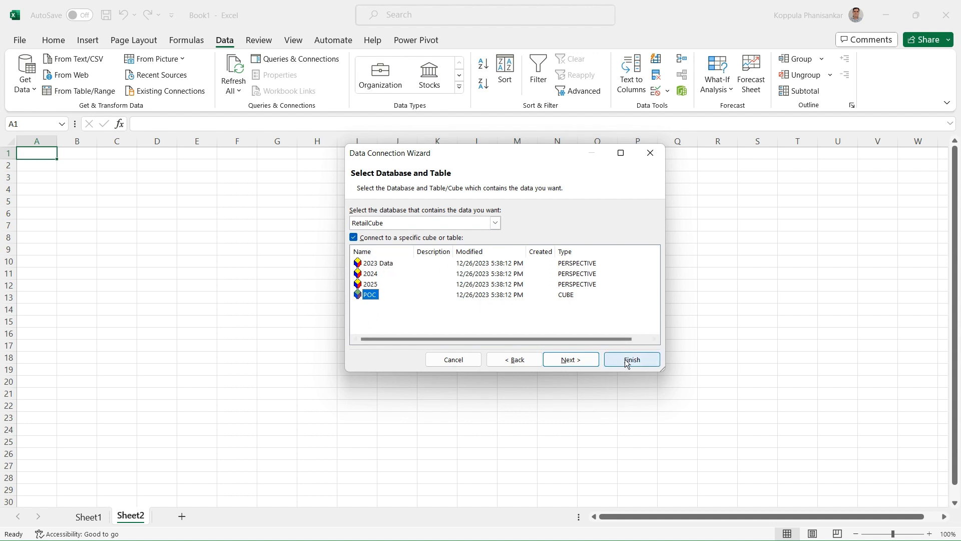
pyautogui.click(460, 359)
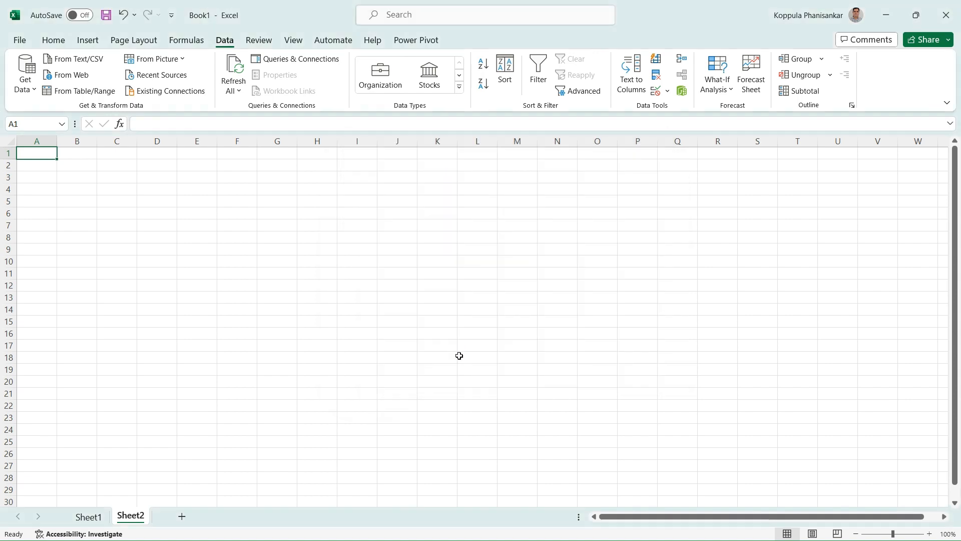
pyautogui.click(90, 517)
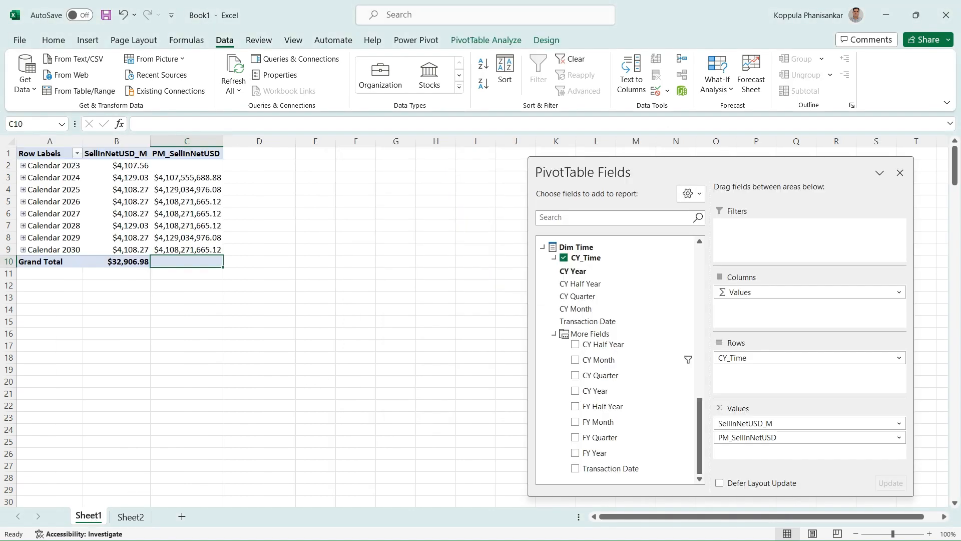
# - Switch back to Visual Studio and view the POC cube's translations, widening the Default Language and Object Type columns
pyautogui.hotkey('alt', 'Tab')
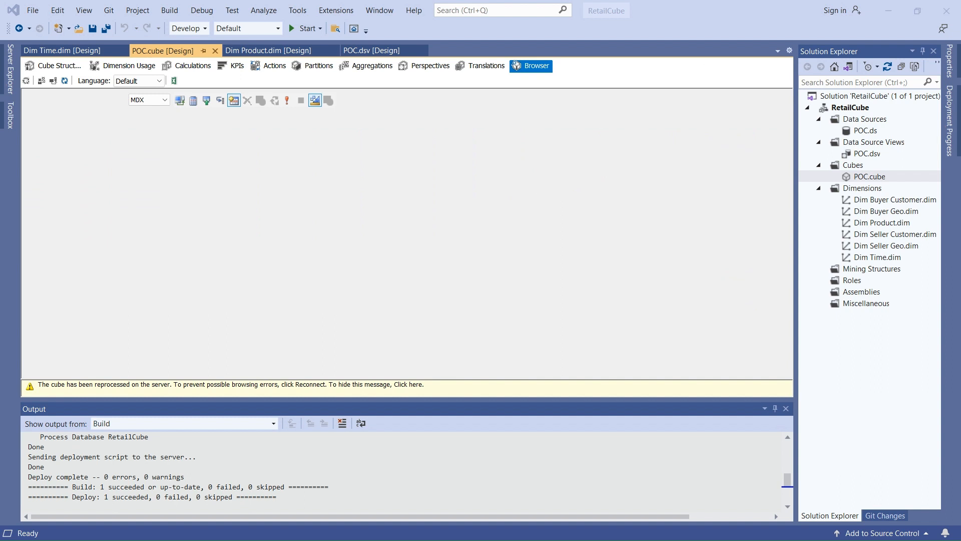
pyautogui.click(786, 410)
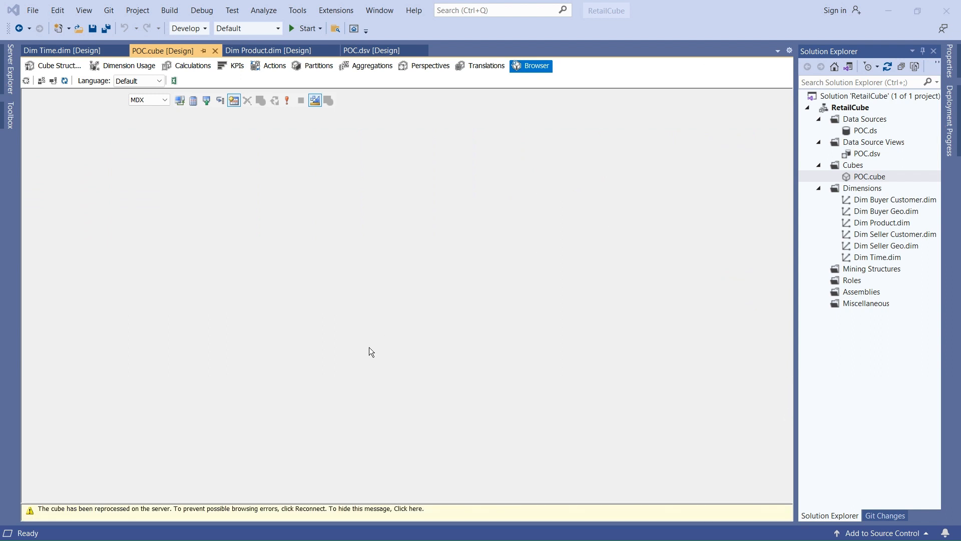
pyautogui.click(488, 67)
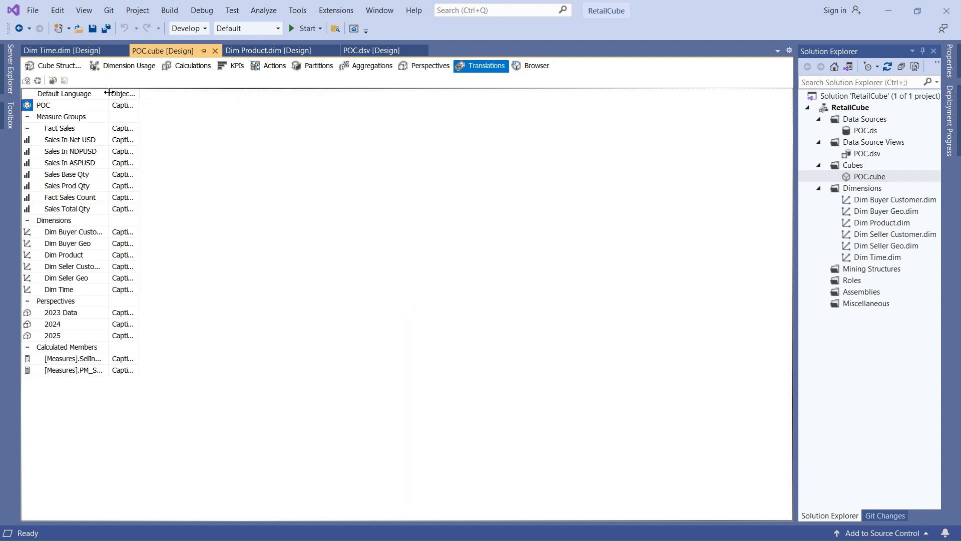
pyautogui.moveTo(109, 92); pyautogui.dragTo(293, 113)
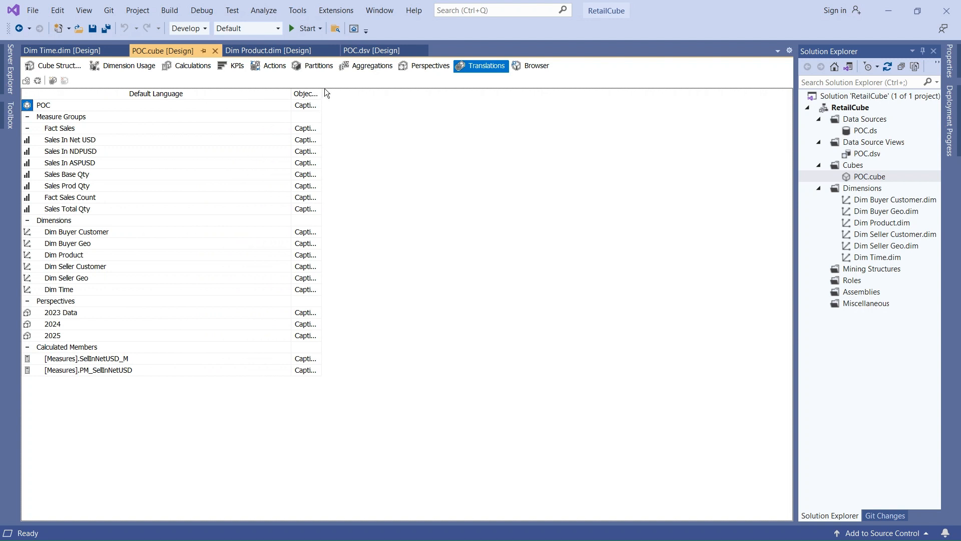
pyautogui.moveTo(322, 92); pyautogui.dragTo(501, 123)
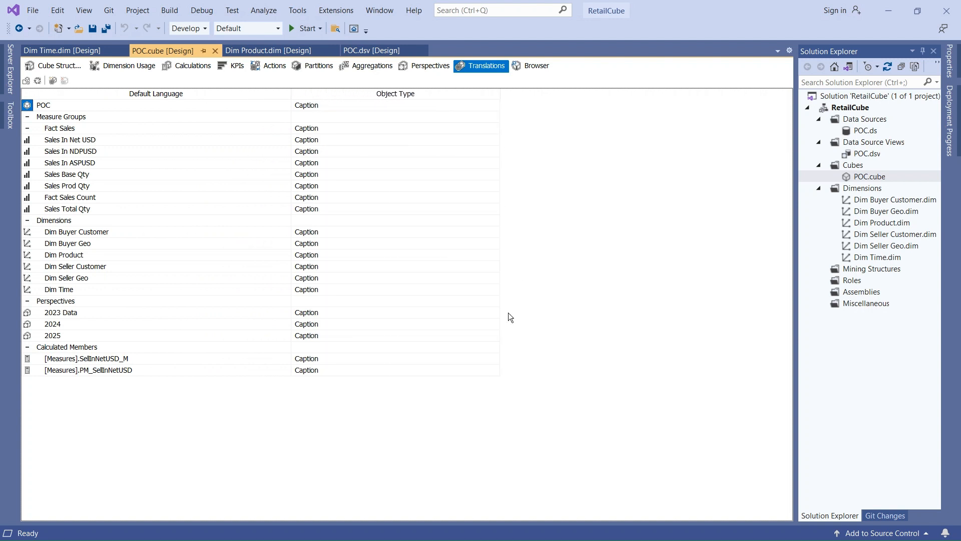
pyautogui.doubleClick(94, 231)
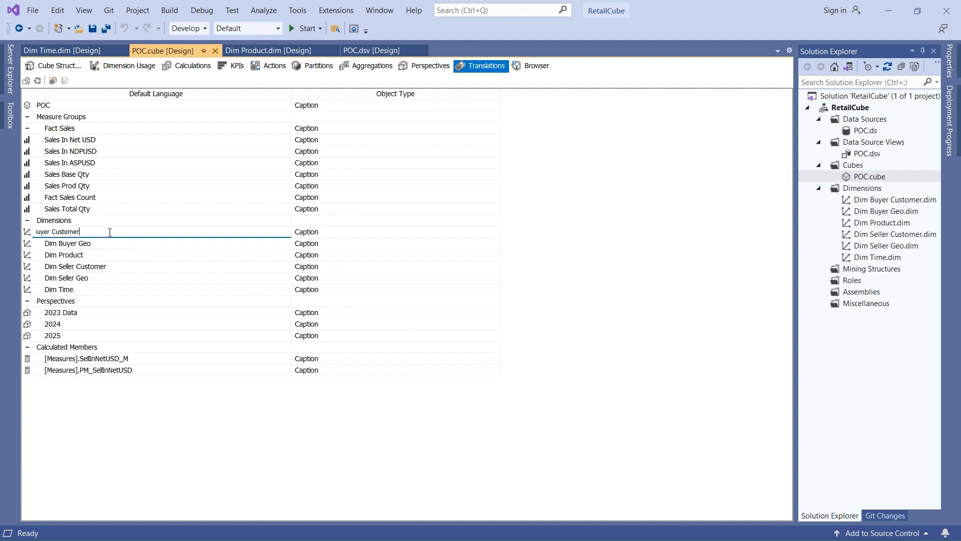
pyautogui.click(575, 248)
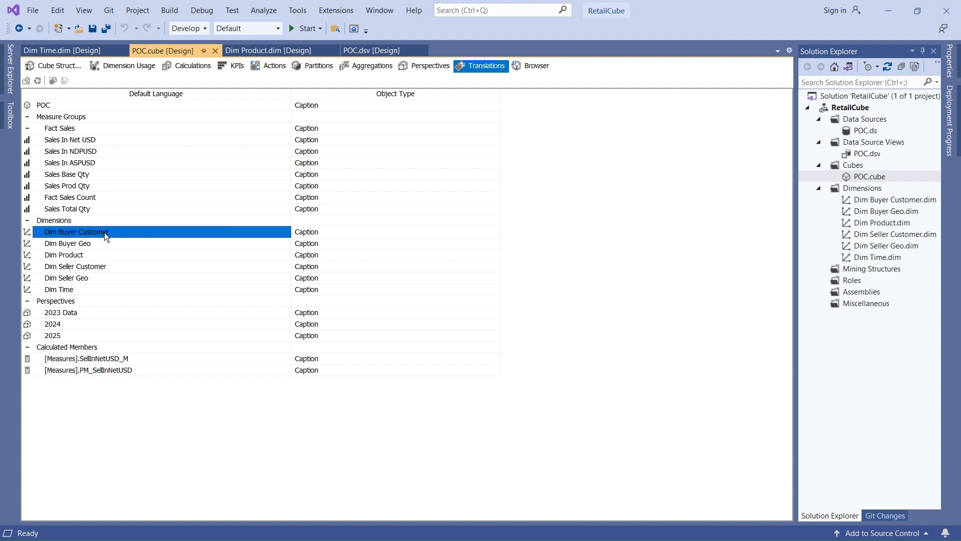
pyautogui.click(859, 203)
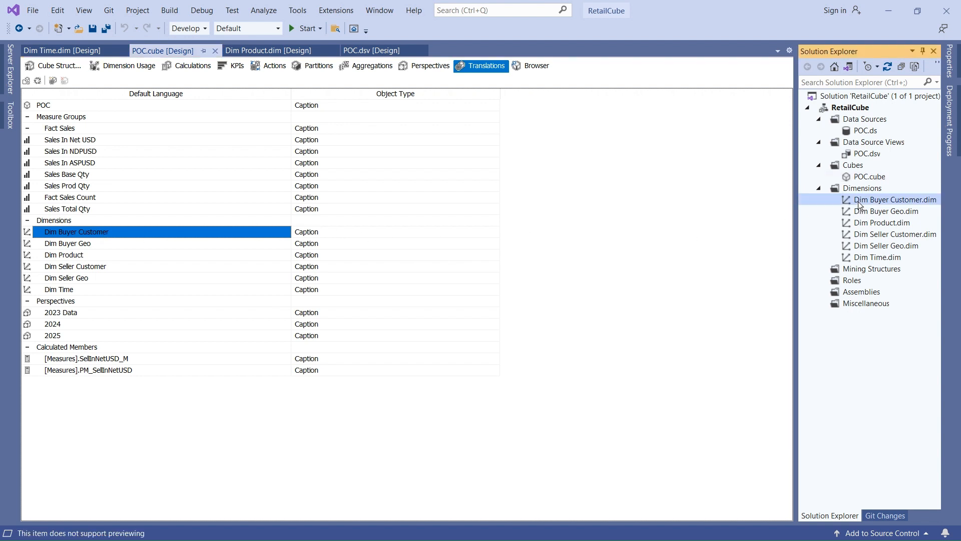
pyautogui.rightClick(859, 205)
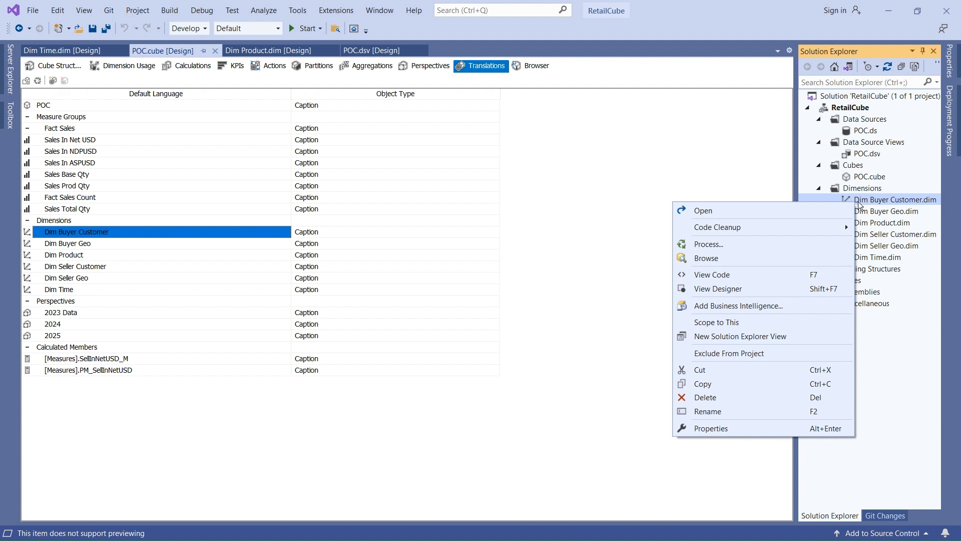
pyautogui.click(706, 412)
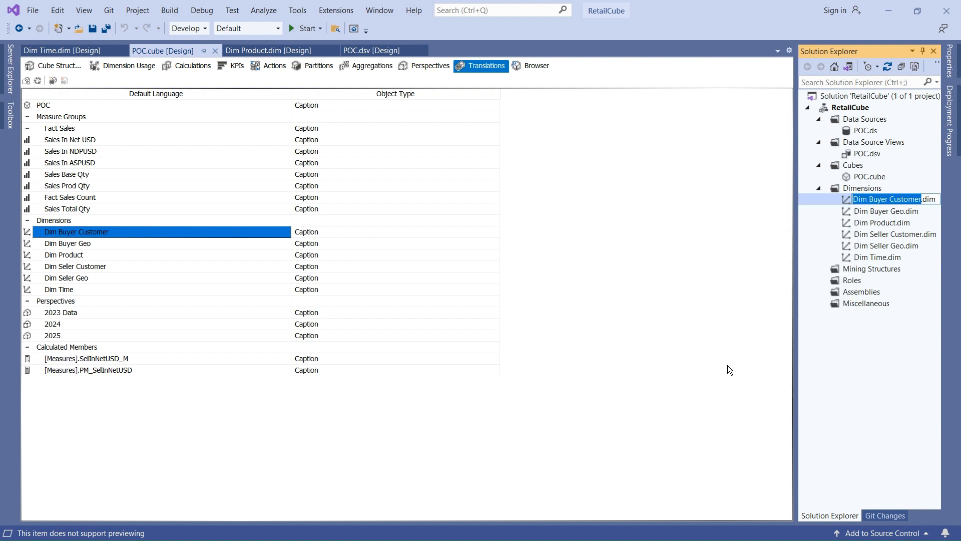
pyautogui.click(681, 348)
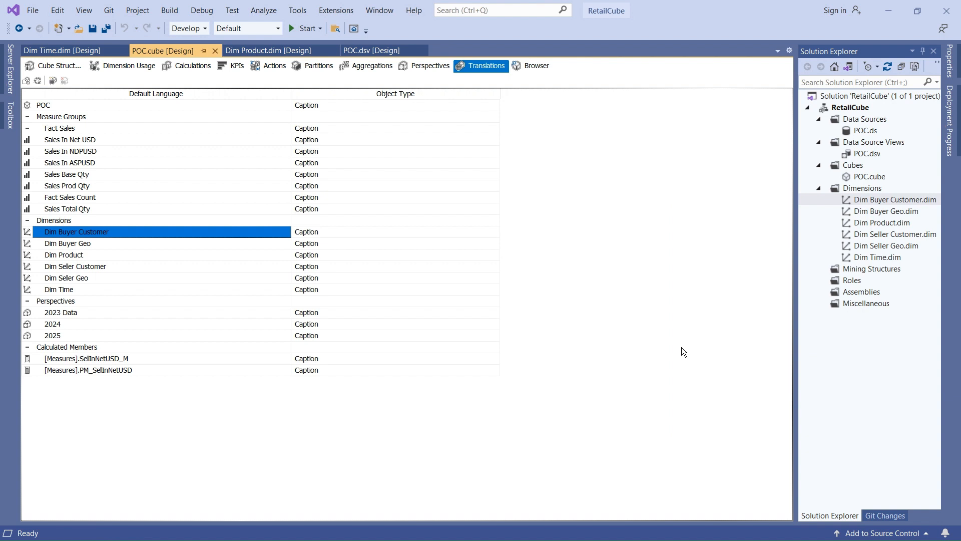
# - Add a new English (India) translation to the POC cube
pyautogui.click(394, 237)
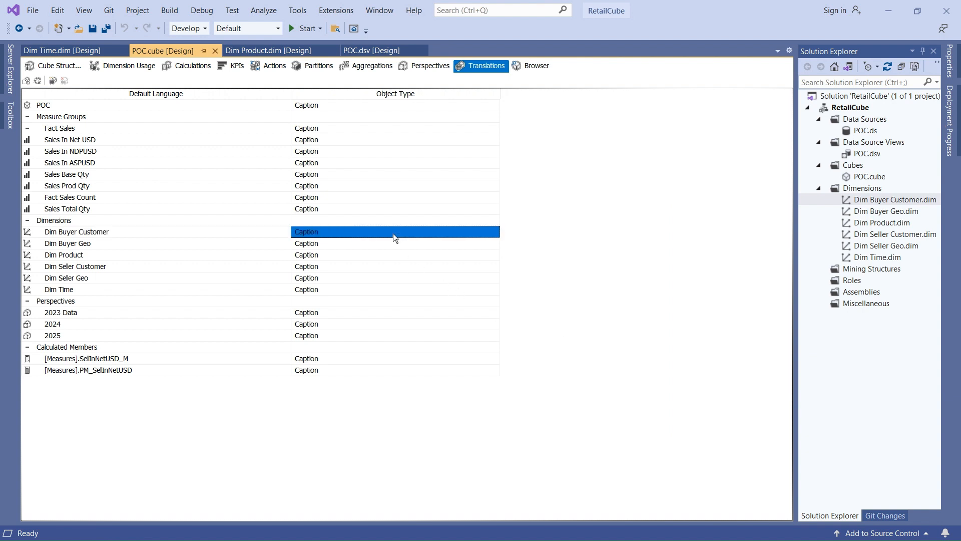
pyautogui.click(52, 81)
pyautogui.moveTo(610, 155); pyautogui.dragTo(598, 416)
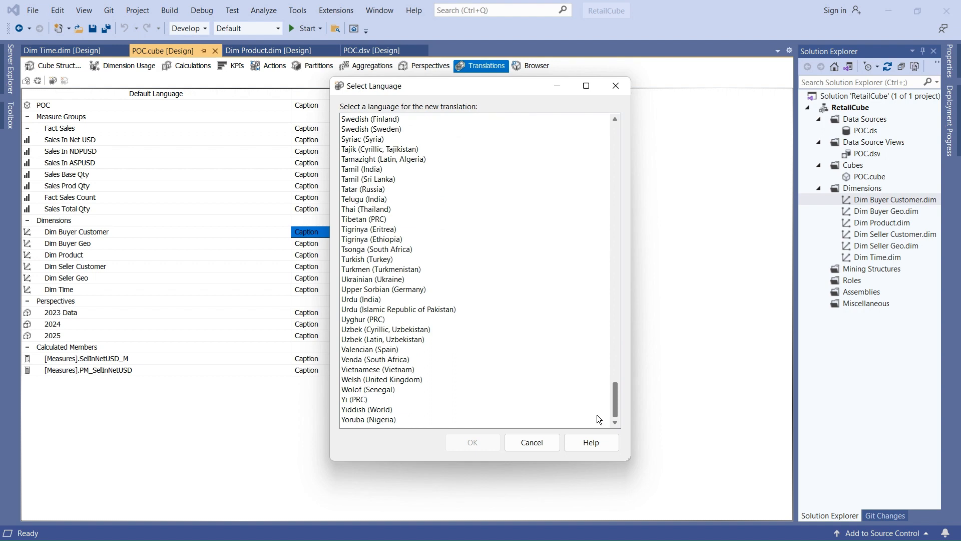
pyautogui.moveTo(598, 417); pyautogui.dragTo(587, 201)
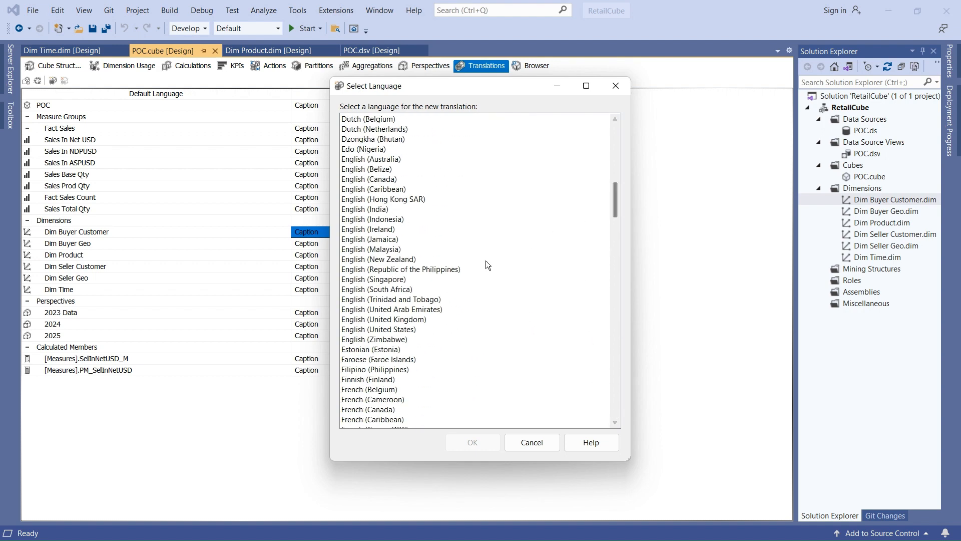
pyautogui.click(371, 211)
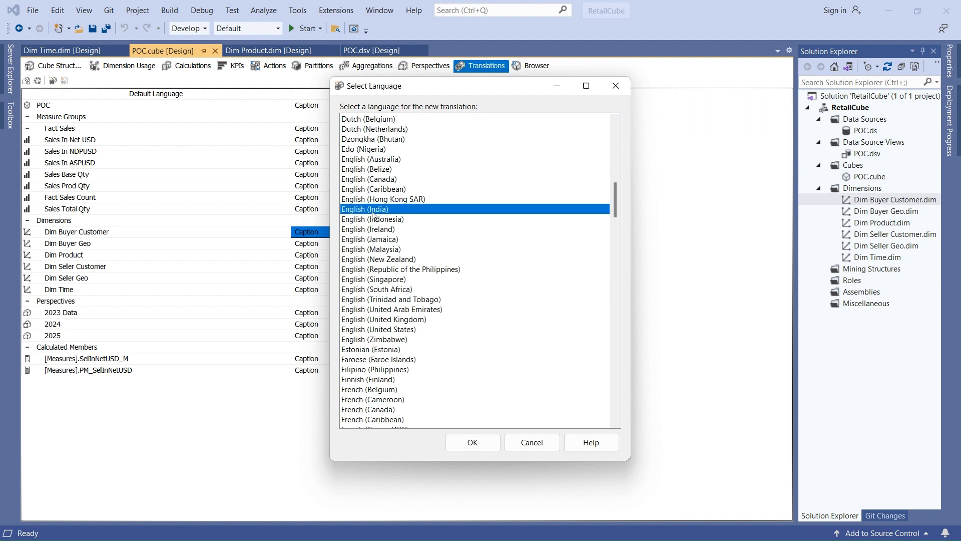
pyautogui.click(479, 442)
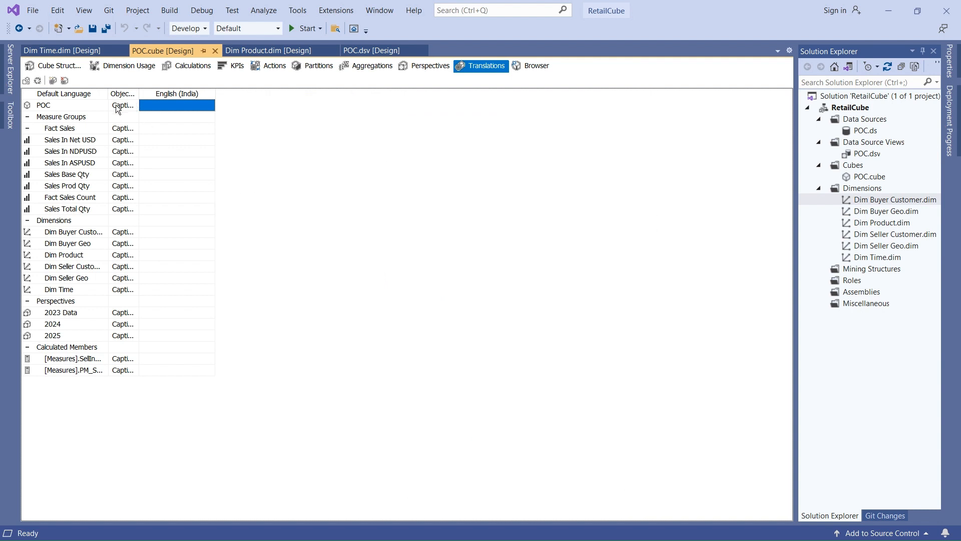
# - Set the English (India) caption of Dim Buyer Customer to Buyer Customer, widening the Default Language column
pyautogui.moveTo(108, 94); pyautogui.dragTo(267, 100)
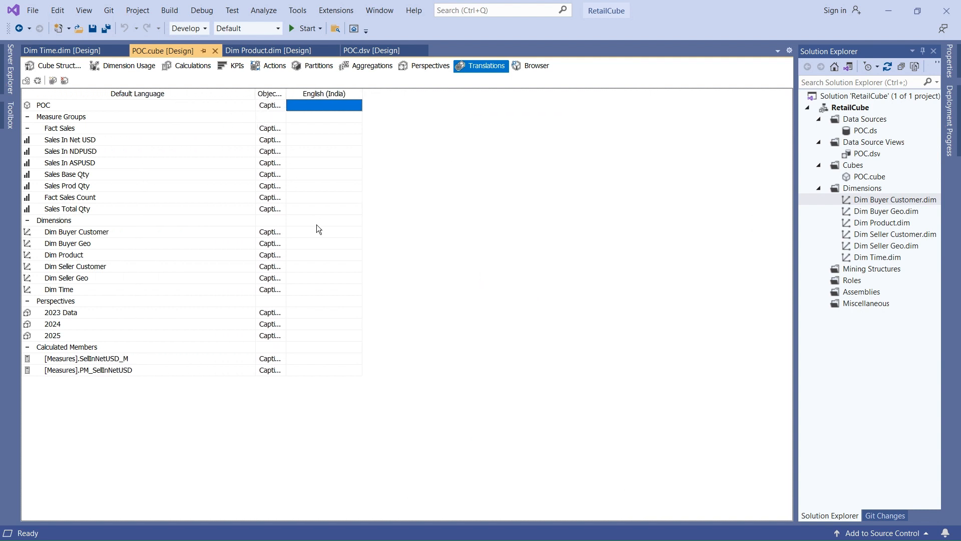
pyautogui.click(308, 233)
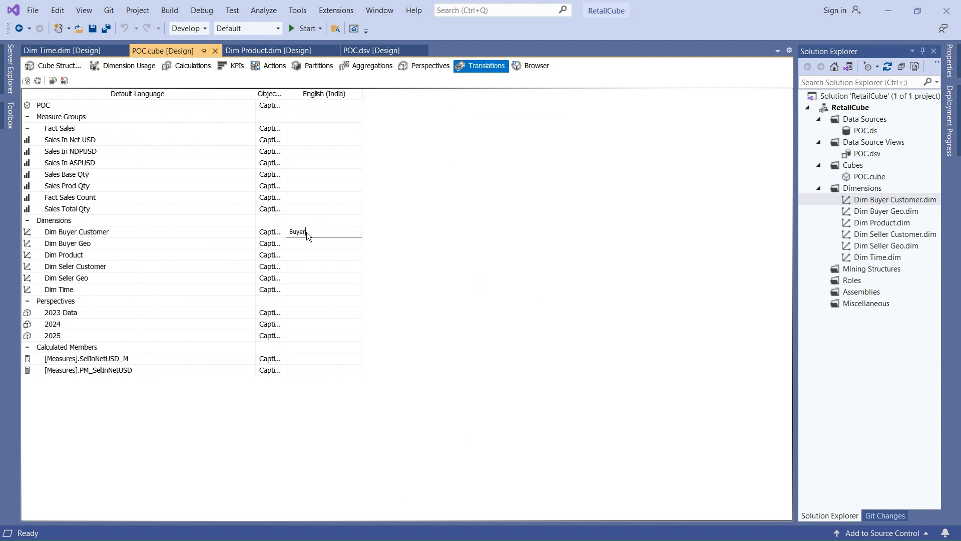
pyautogui.write('Buyer Customer')
pyautogui.press('Return')
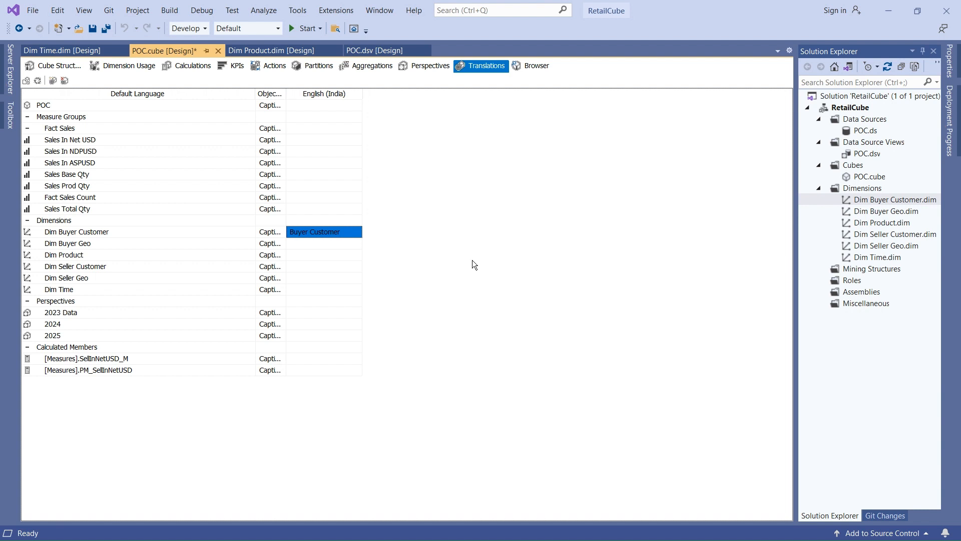
# - Deploy the cube with the new translation, switch to Excel and refresh all data
pyautogui.click(294, 28)
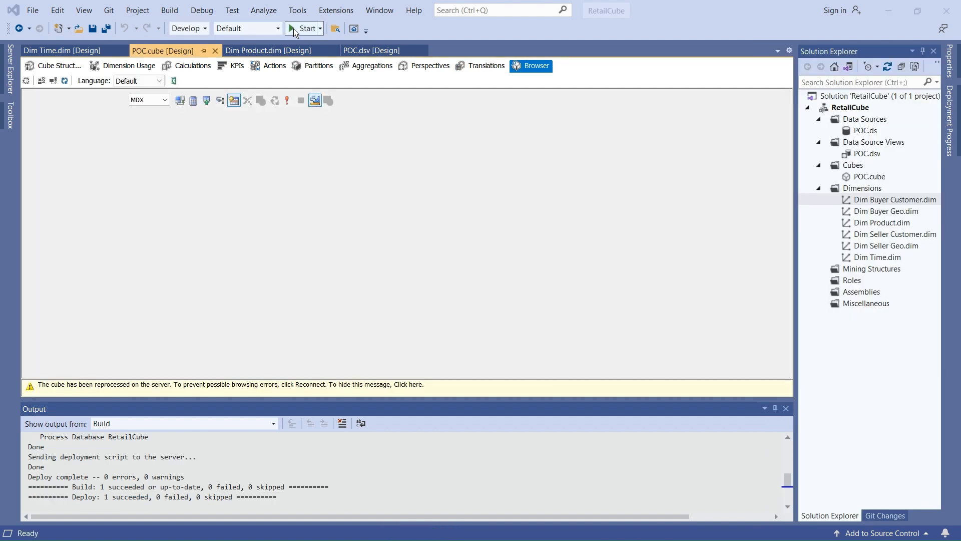
pyautogui.click(404, 493)
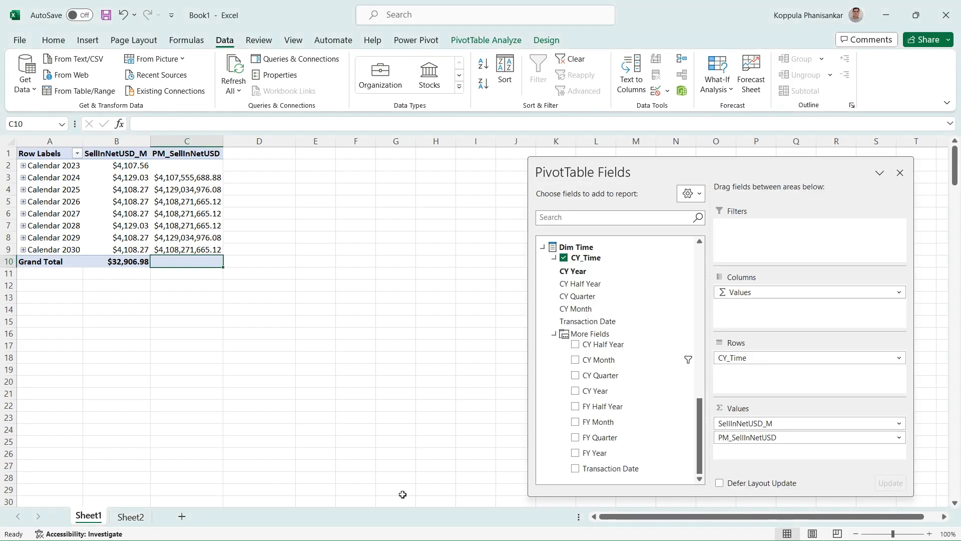
pyautogui.click(239, 91)
pyautogui.click(258, 108)
# - Check the Dim Buyer Customer caption in the PivotTable field list, refreshing all data once more
pyautogui.moveTo(699, 416); pyautogui.dragTo(688, 265)
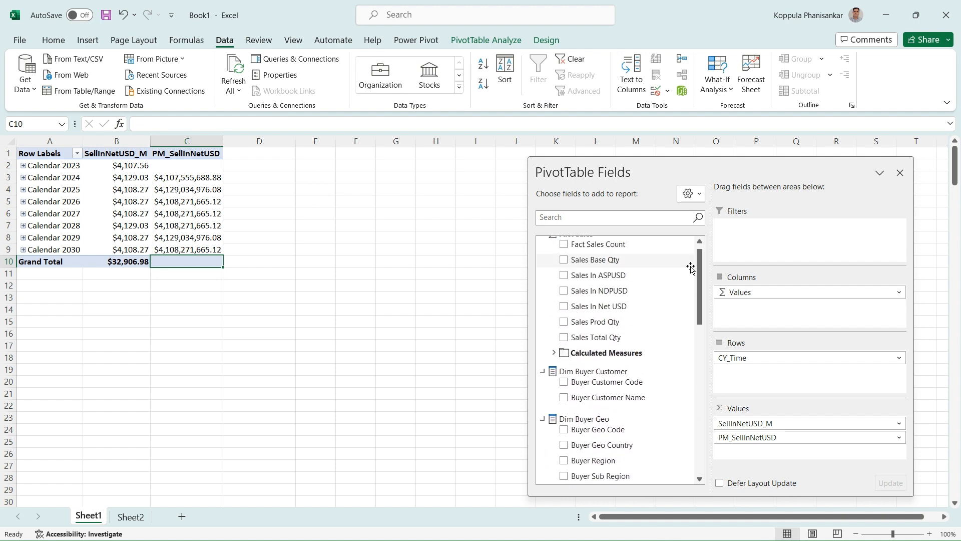
pyautogui.click(233, 89)
pyautogui.click(260, 109)
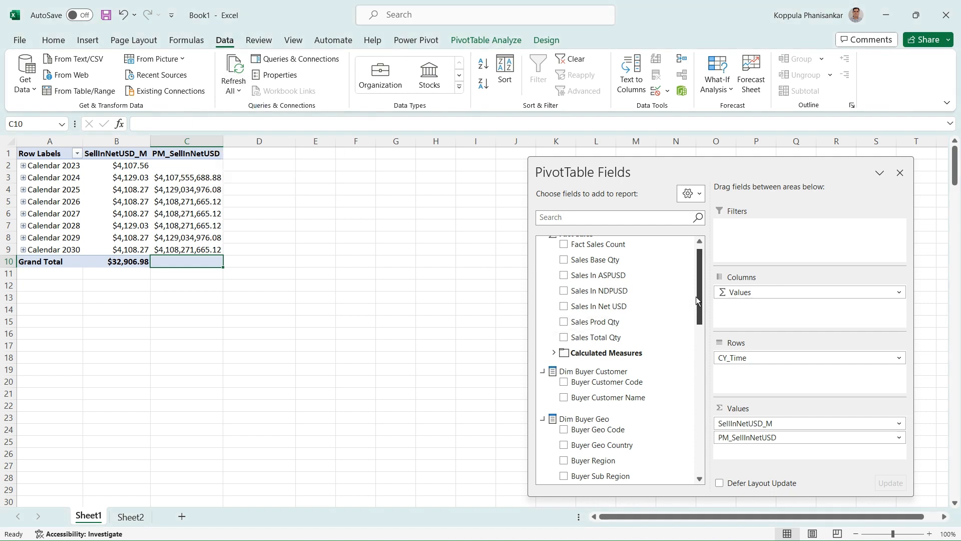
pyautogui.moveTo(697, 290); pyautogui.dragTo(700, 308)
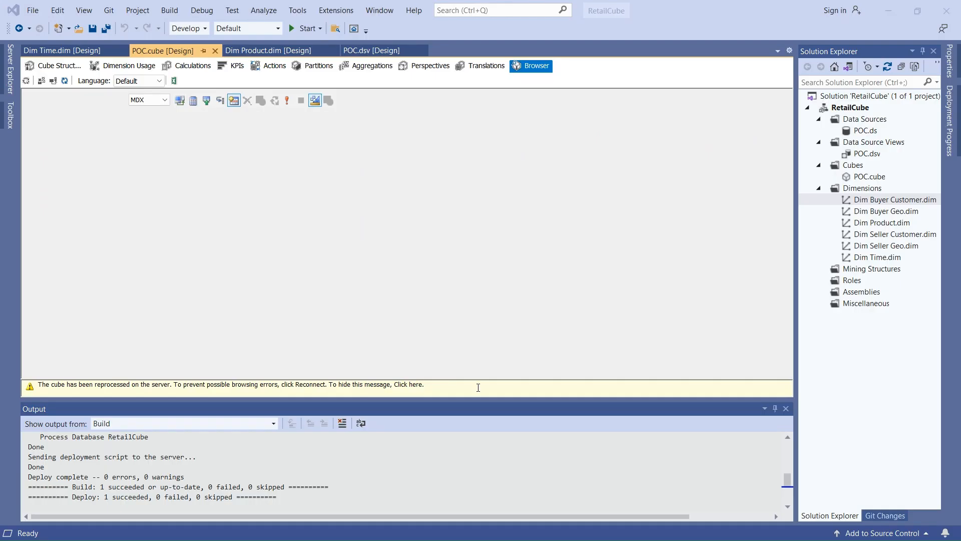
# - Delete the English (India) translation from the POC cube
pyautogui.click(483, 68)
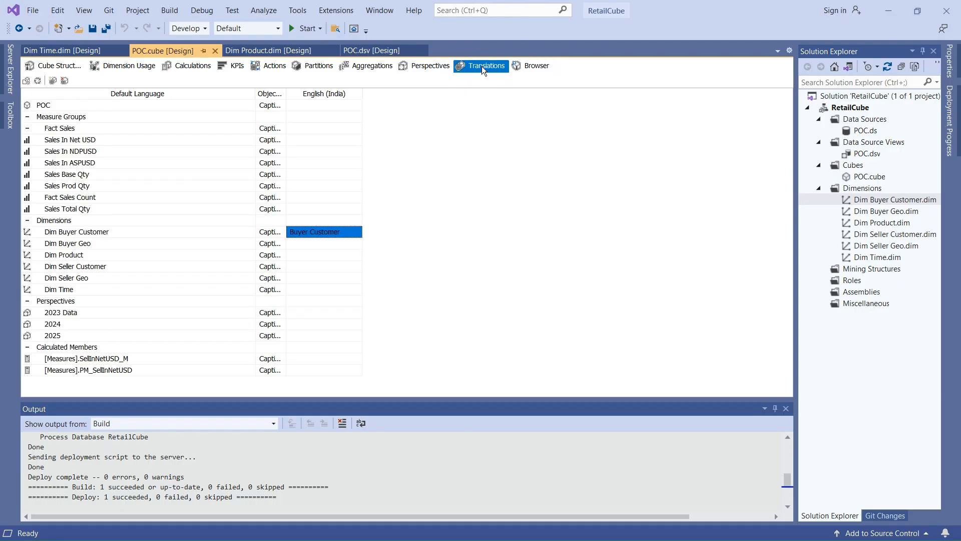
pyautogui.rightClick(339, 95)
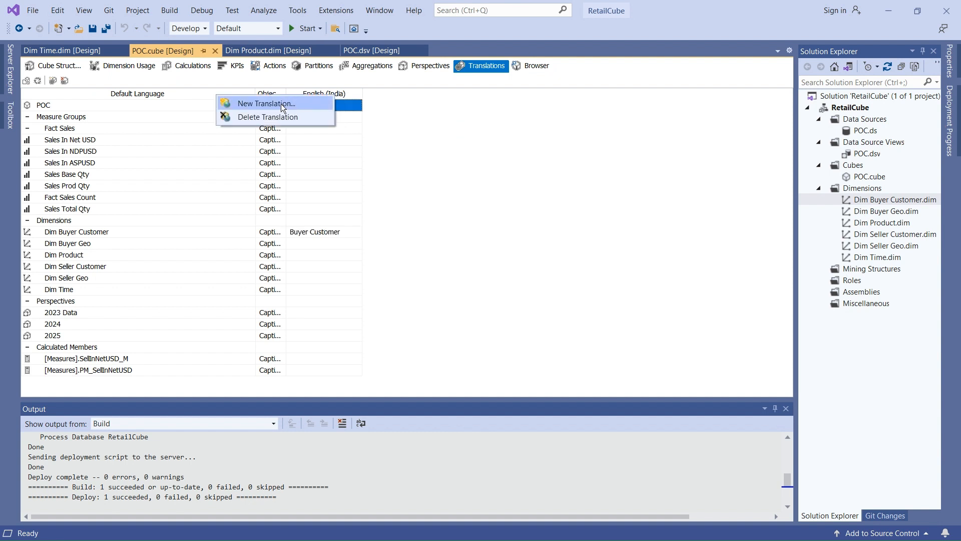
pyautogui.click(269, 116)
pyautogui.click(550, 333)
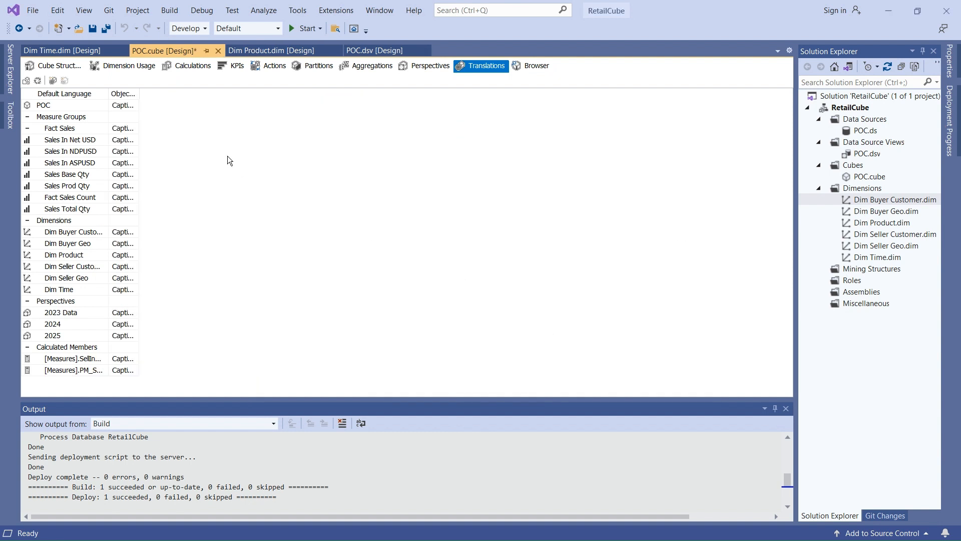
# - Add a new English (United States) translation to the POC cube
pyautogui.click(53, 81)
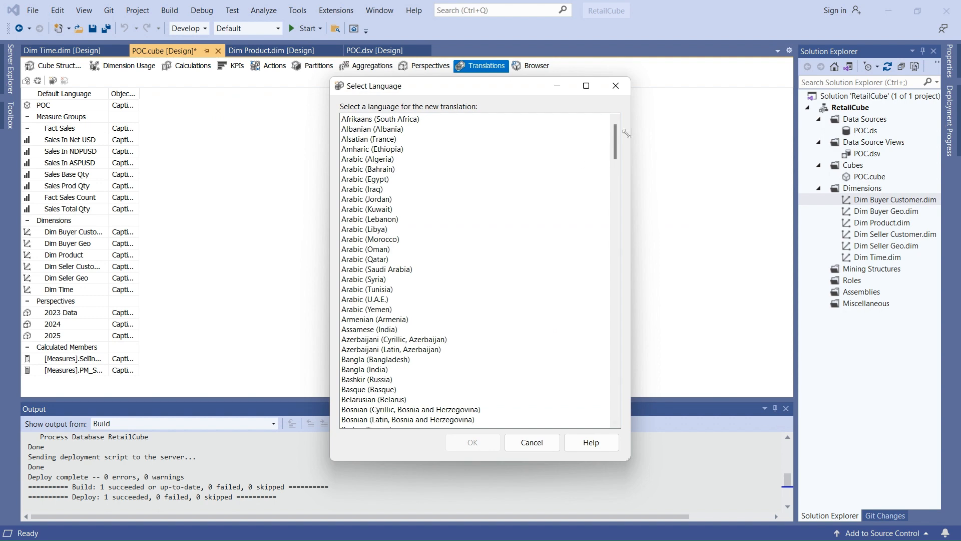
pyautogui.moveTo(614, 135); pyautogui.dragTo(617, 203)
pyautogui.click(383, 230)
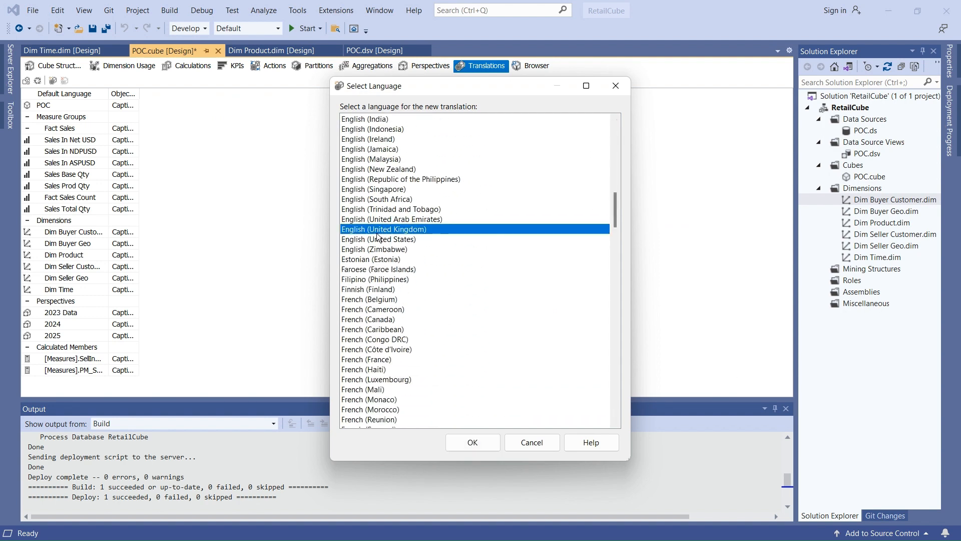
pyautogui.click(377, 238)
pyautogui.click(471, 443)
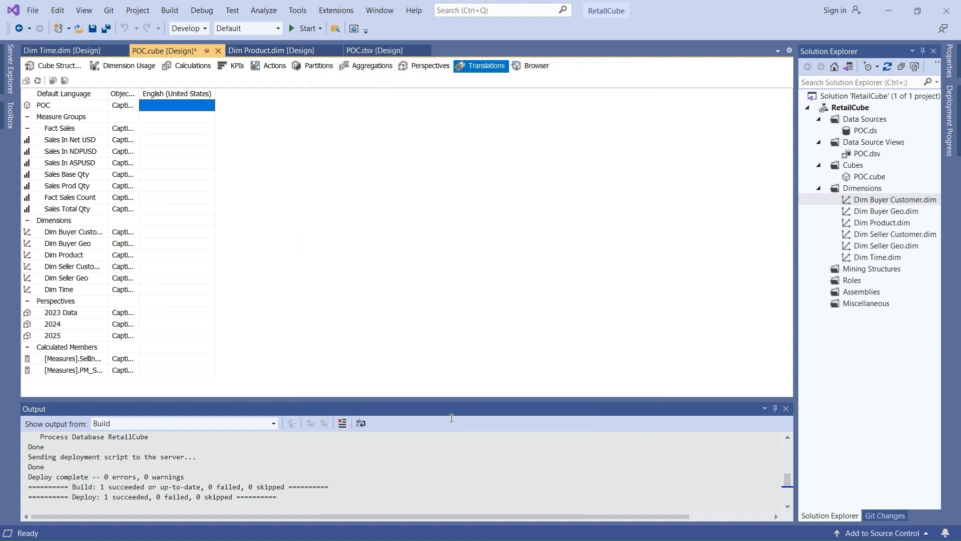
# - Set the English (United States) caption of Dim Buyer Customer to Buyer Customer
pyautogui.click(165, 233)
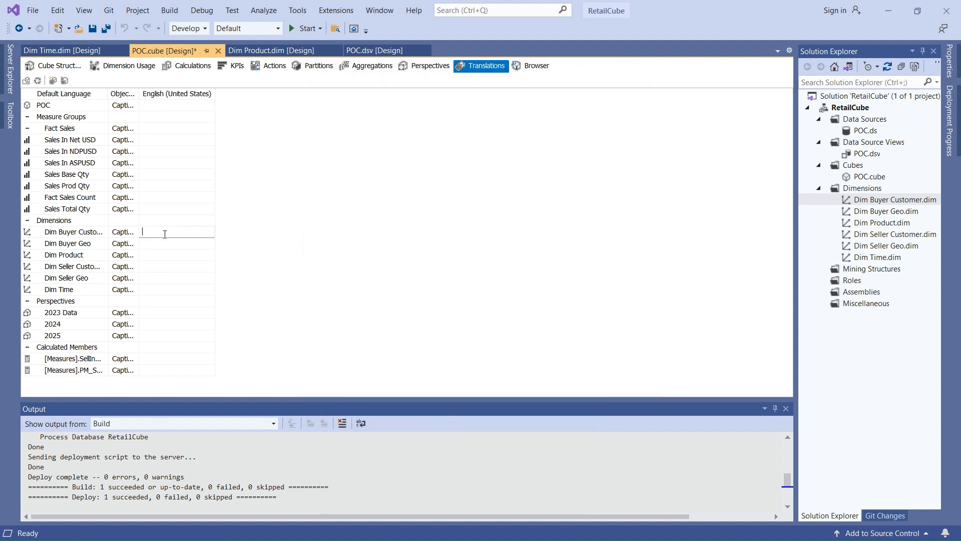
pyautogui.write('BUyer Customer')
pyautogui.click(149, 234)
pyautogui.press('BackSpace')
pyautogui.press('Return')
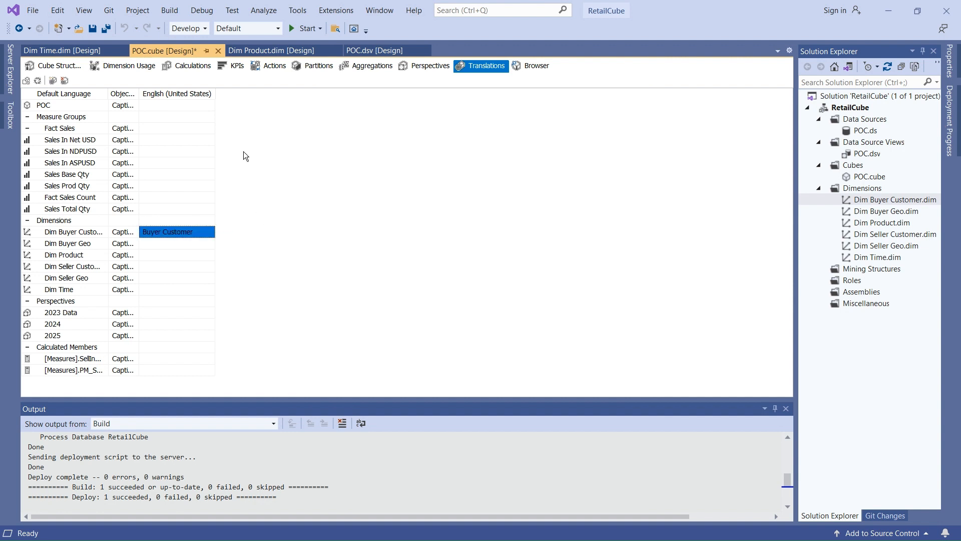
# - Deploy the cube, then switch to Excel and refresh all data to check the Buyer Customer caption in the PivotTable field list
pyautogui.click(300, 31)
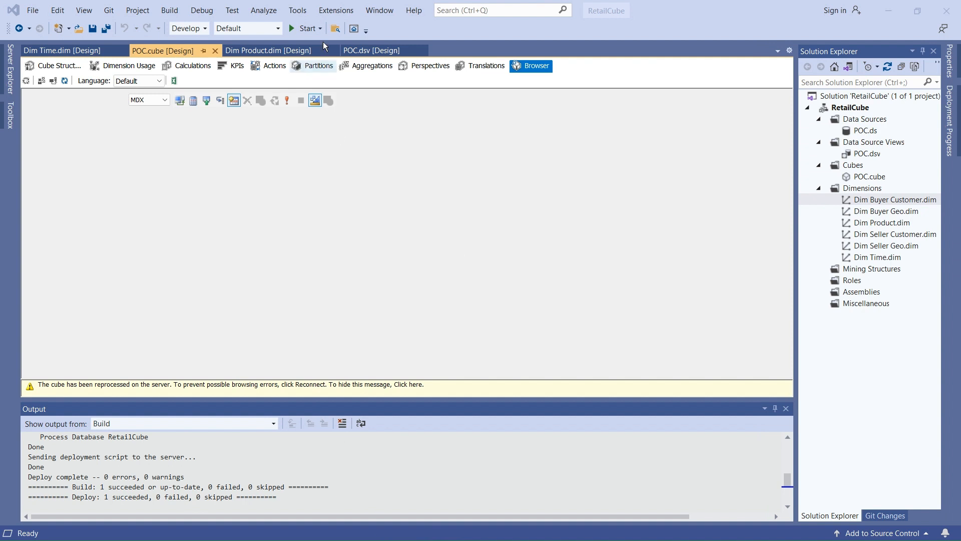
pyautogui.moveTo(955, 140)
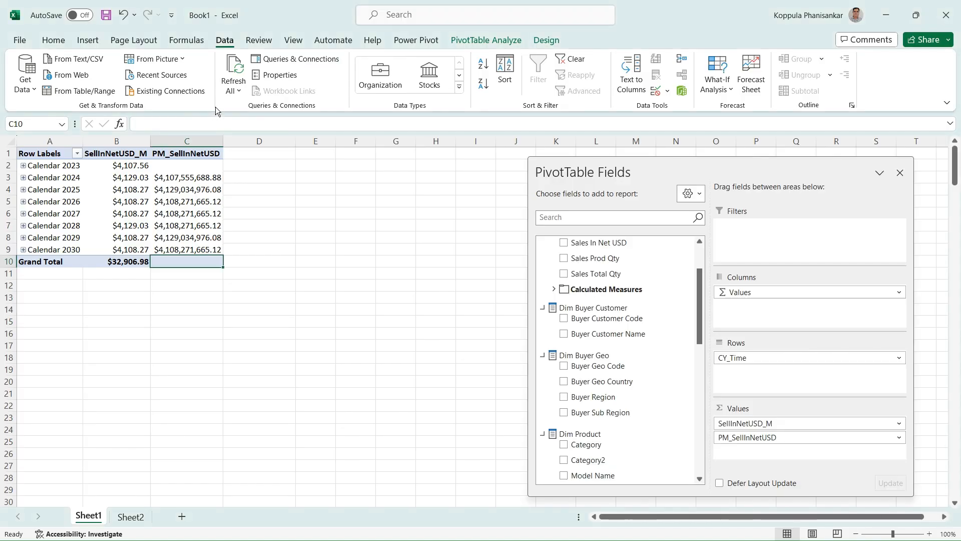
pyautogui.click(237, 92)
pyautogui.click(246, 109)
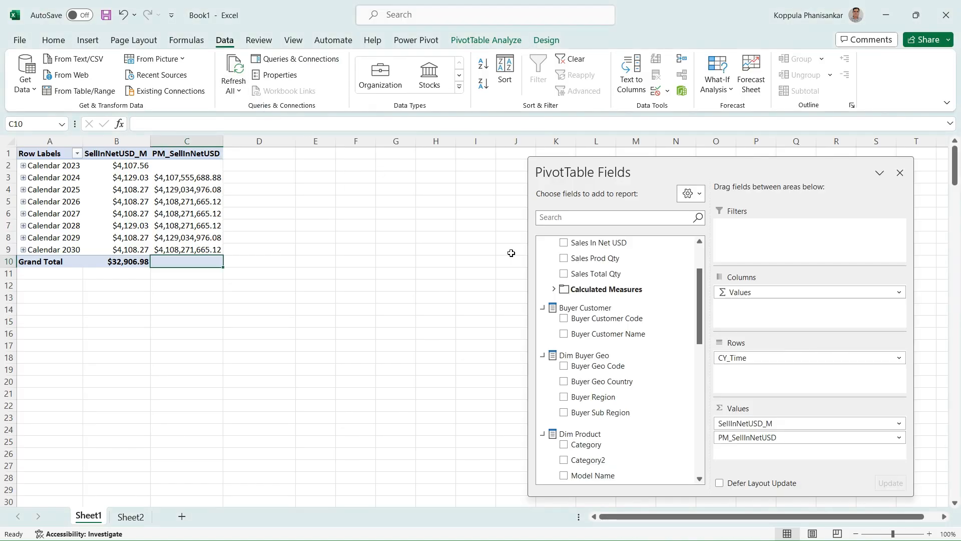
pyautogui.doubleClick(605, 309)
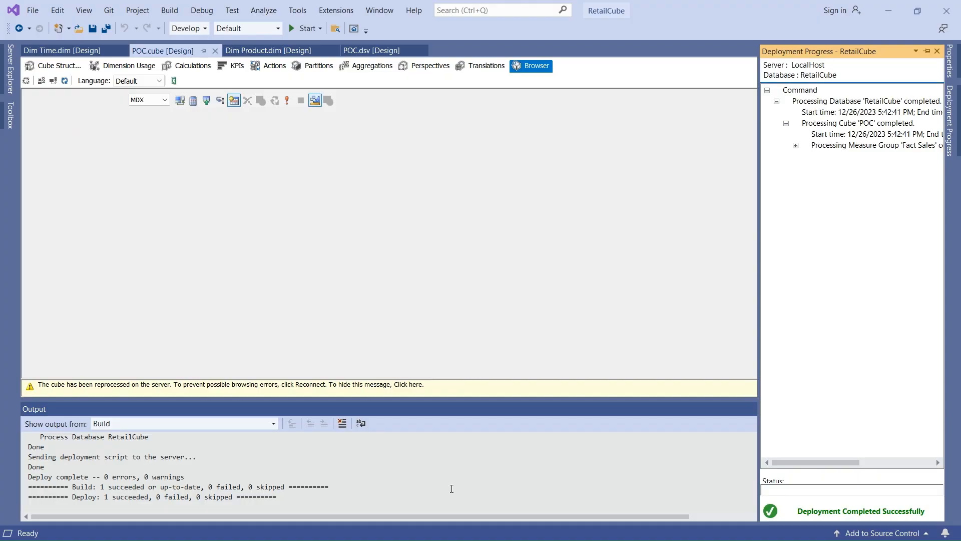
# - Switch back to Visual Studio and review the languages offered for a new cube translation without choosing one
pyautogui.click(478, 68)
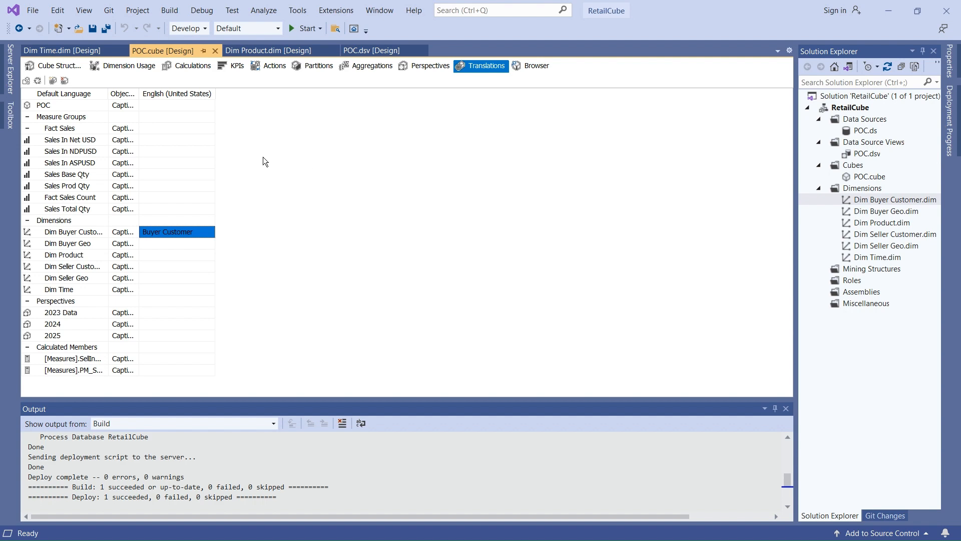
pyautogui.click(53, 81)
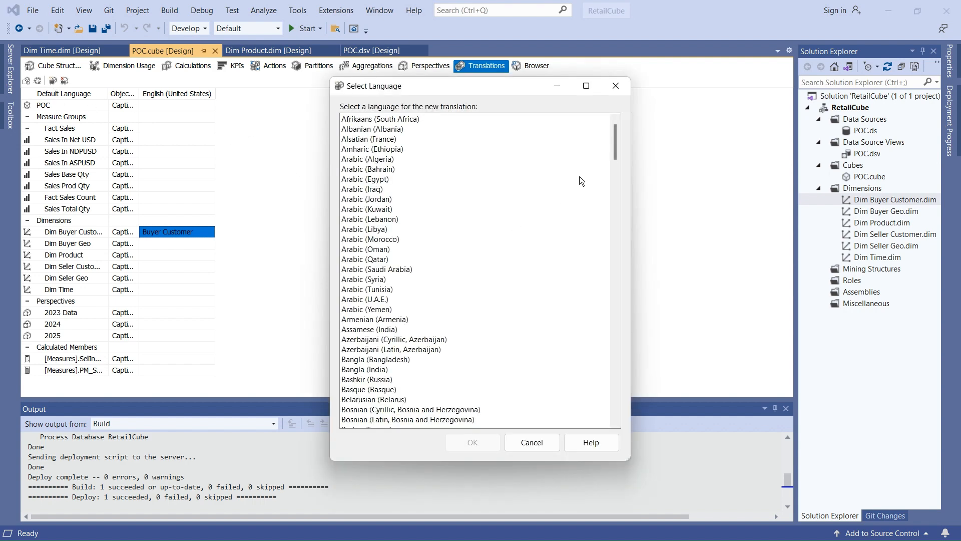
pyautogui.moveTo(616, 128); pyautogui.dragTo(633, 114)
pyautogui.click(534, 442)
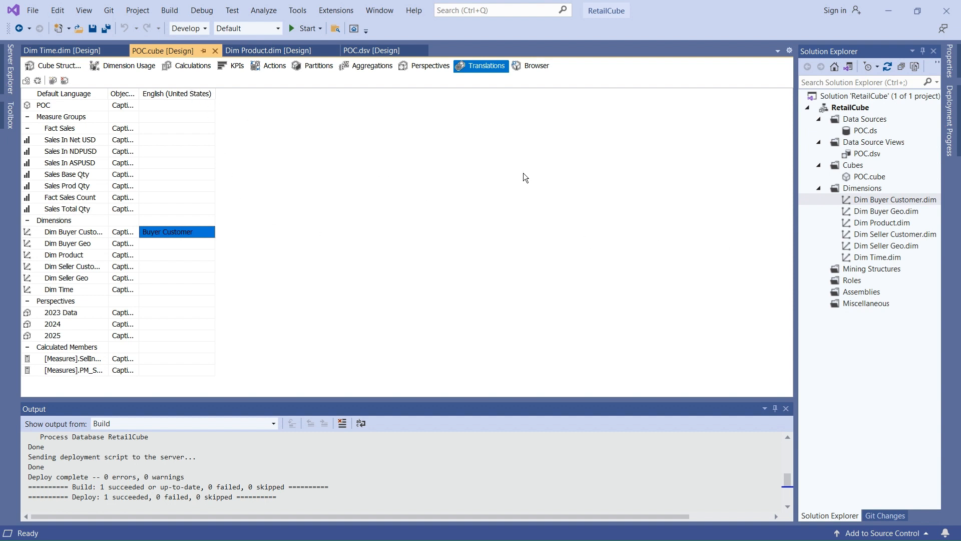
# - Open the Dim Buyer Customer dimension's translations and review the languages available there without adding one
pyautogui.click(868, 204)
pyautogui.doubleClick(867, 202)
pyautogui.click(227, 65)
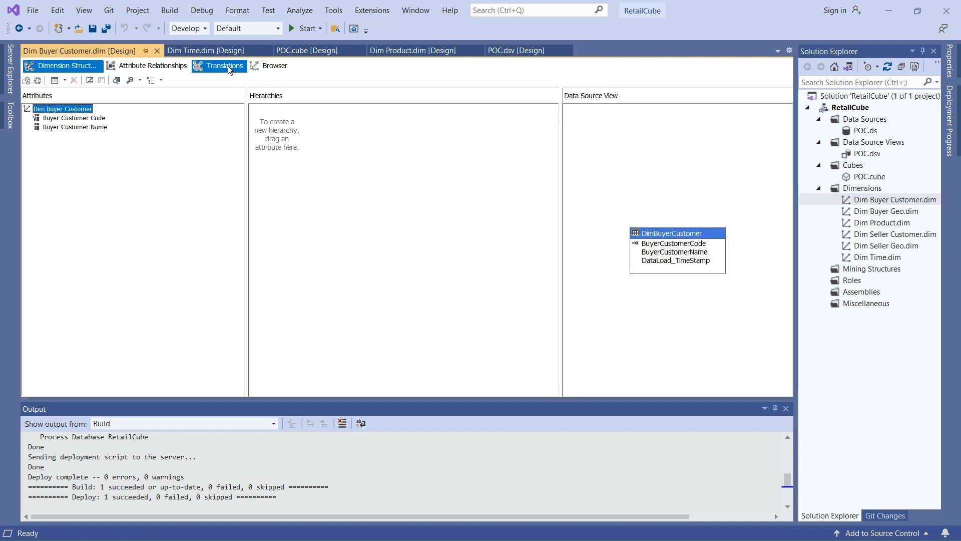
pyautogui.moveTo(138, 95); pyautogui.dragTo(250, 121)
pyautogui.click(174, 129)
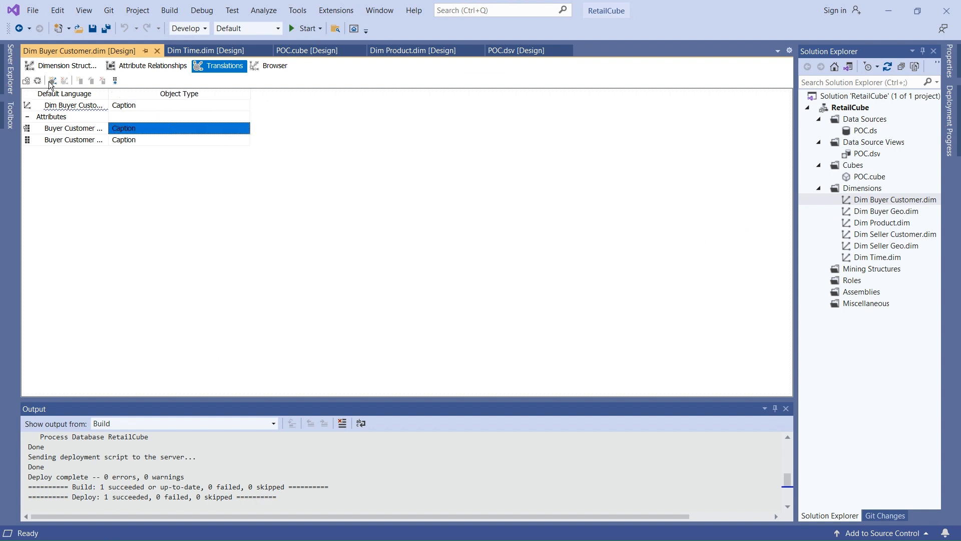
pyautogui.click(52, 82)
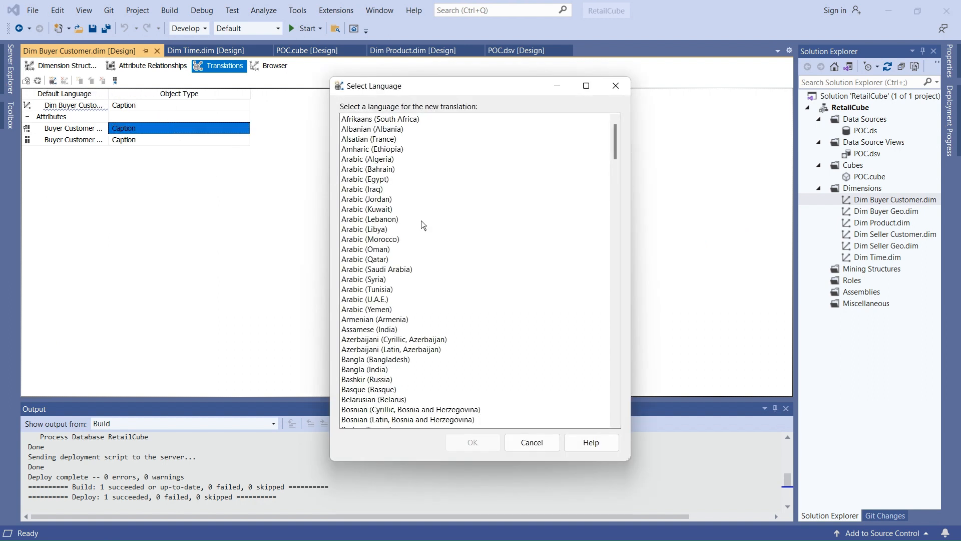
pyautogui.moveTo(613, 146); pyautogui.dragTo(618, 415)
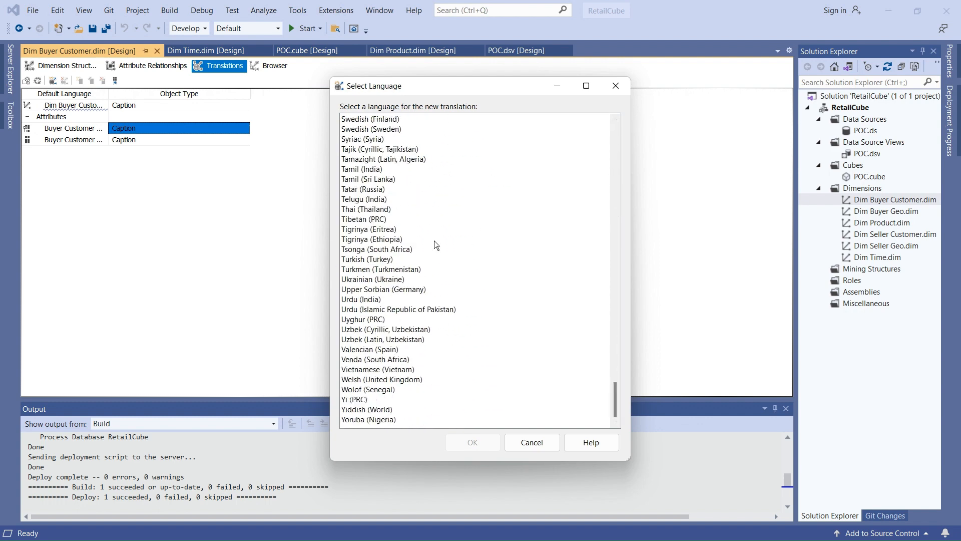
pyautogui.click(552, 447)
# - Revisit the Dim Buyer Customer dimension structure, then show the POC cube structure with its dimension list enlarged
pyautogui.doubleClick(851, 175)
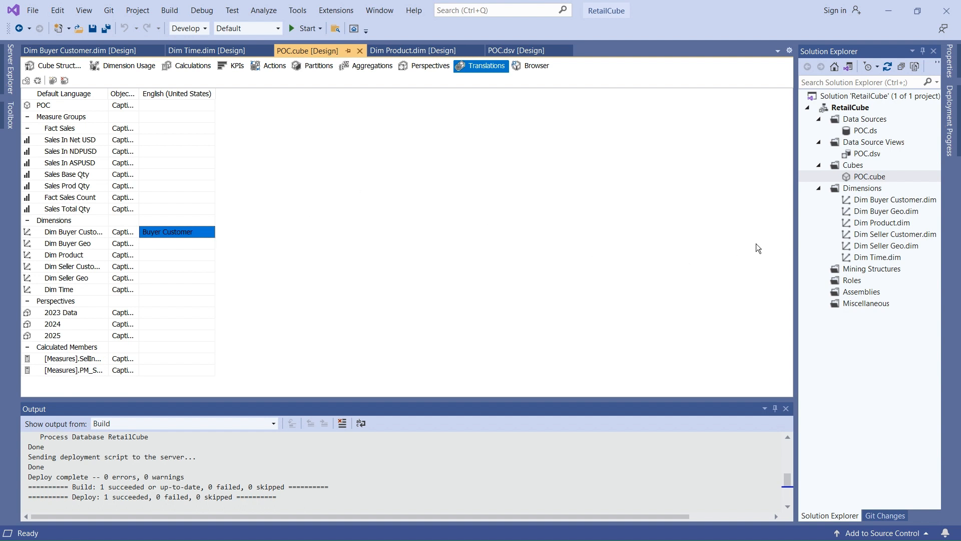
pyautogui.doubleClick(871, 200)
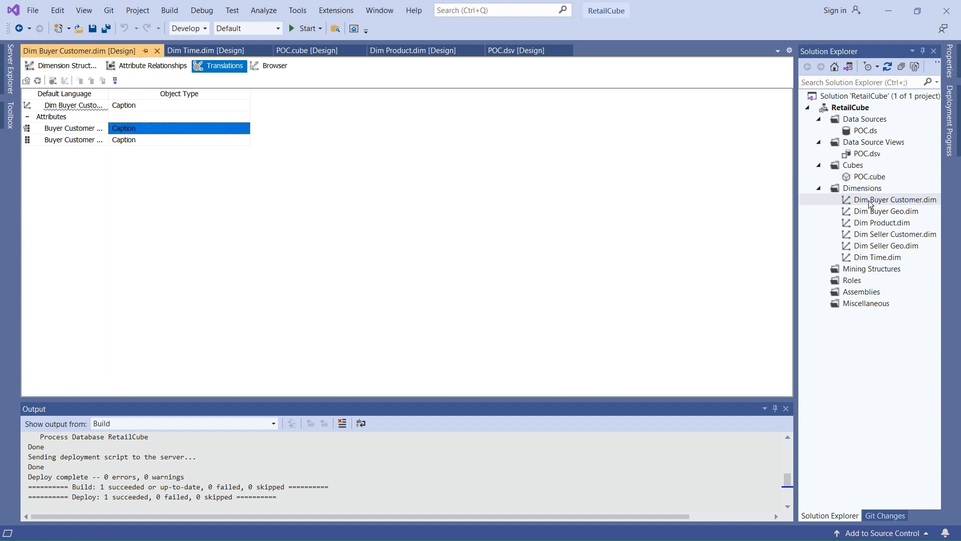
pyautogui.click(76, 65)
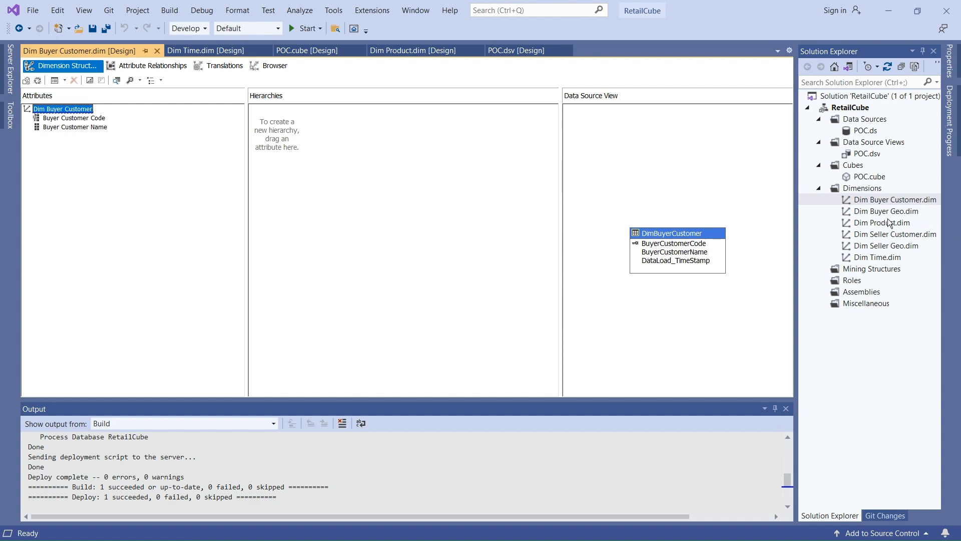
pyautogui.doubleClick(857, 177)
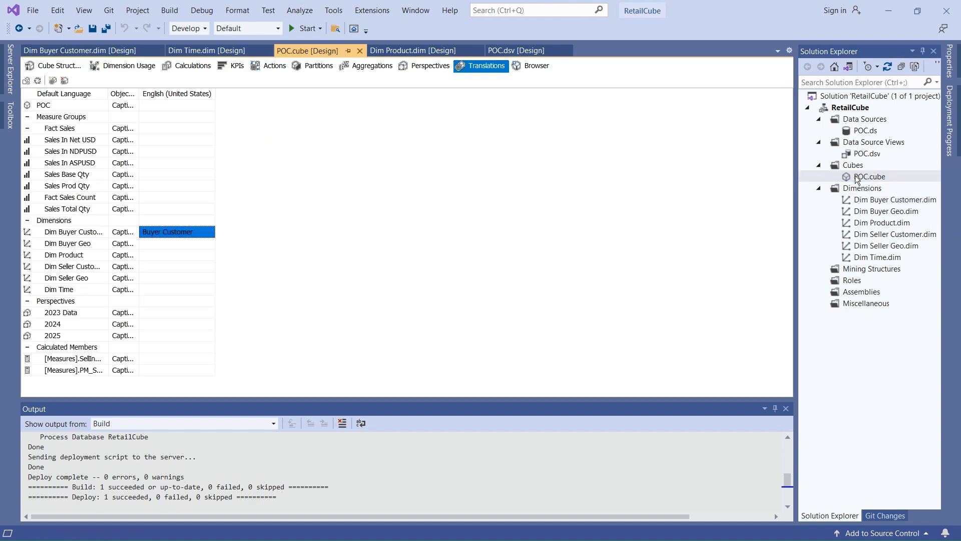
pyautogui.click(68, 65)
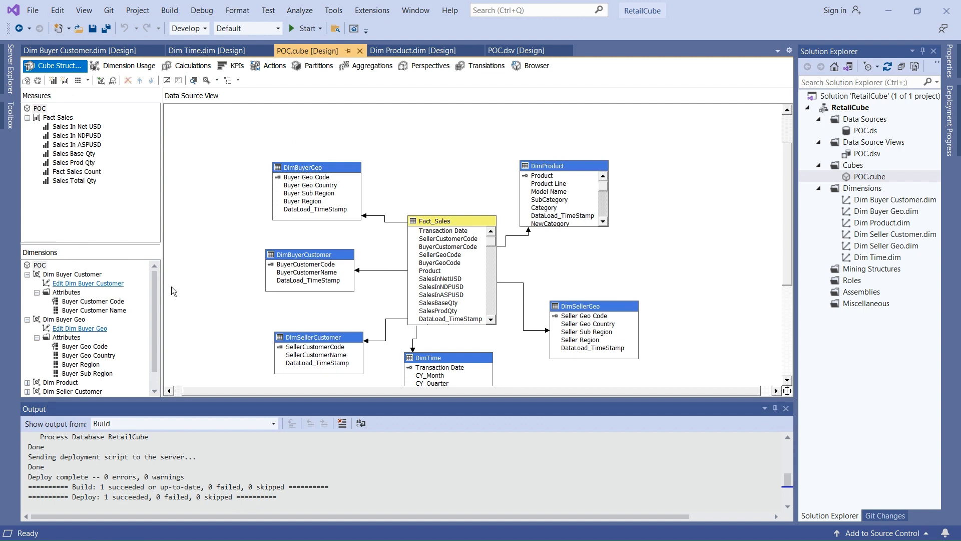
pyautogui.moveTo(118, 243); pyautogui.dragTo(118, 145)
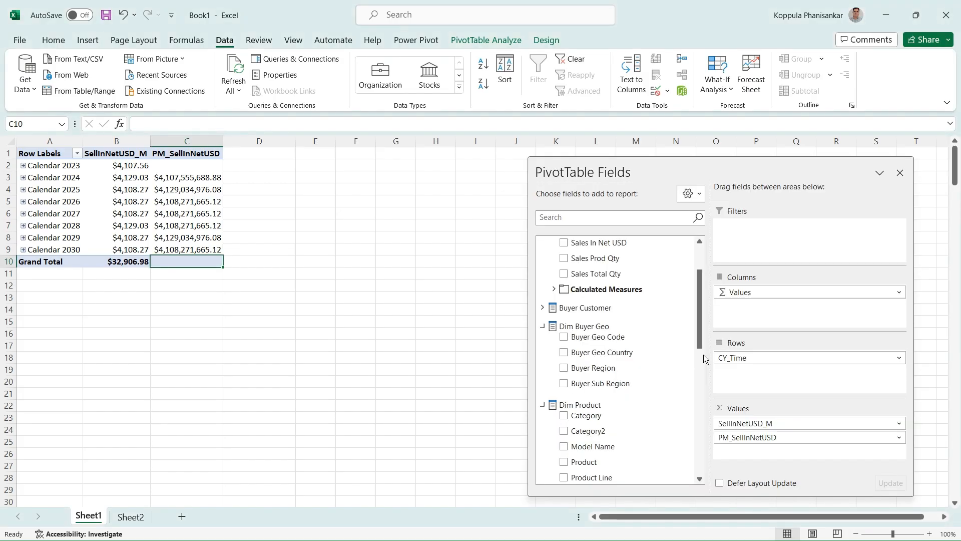
# - Review the Dim Time fields in Excel's PivotTable field list, then expand Dim Time's attributes in the Visual Studio cube structure
pyautogui.moveTo(702, 317); pyautogui.dragTo(704, 392)
pyautogui.scroll(-1, 706, 435)
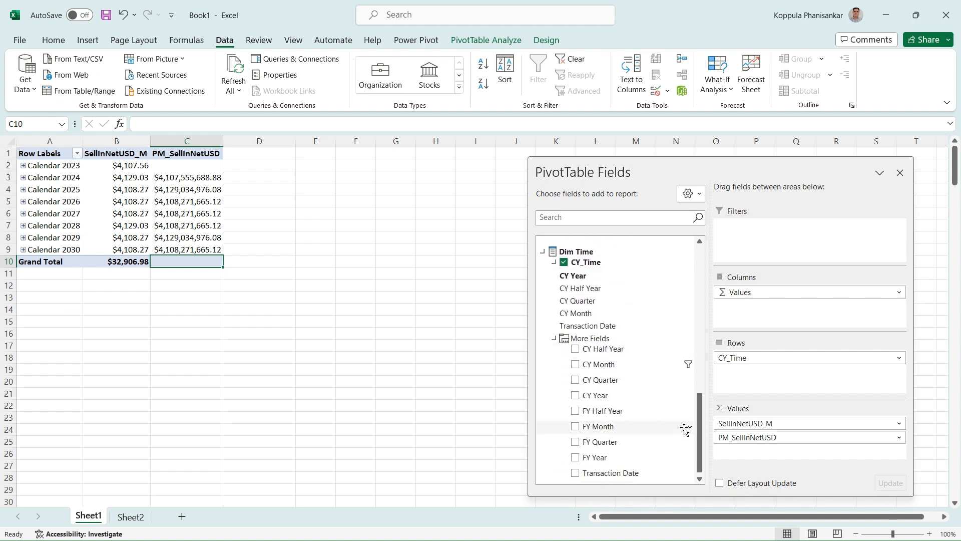
pyautogui.hotkey('alt', 'Tab')
pyautogui.click(28, 311)
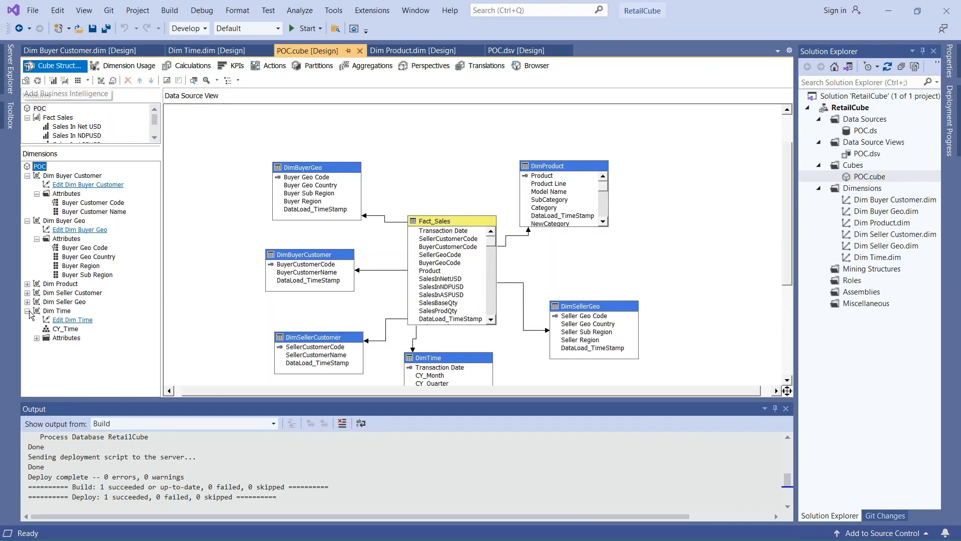
pyautogui.click(37, 337)
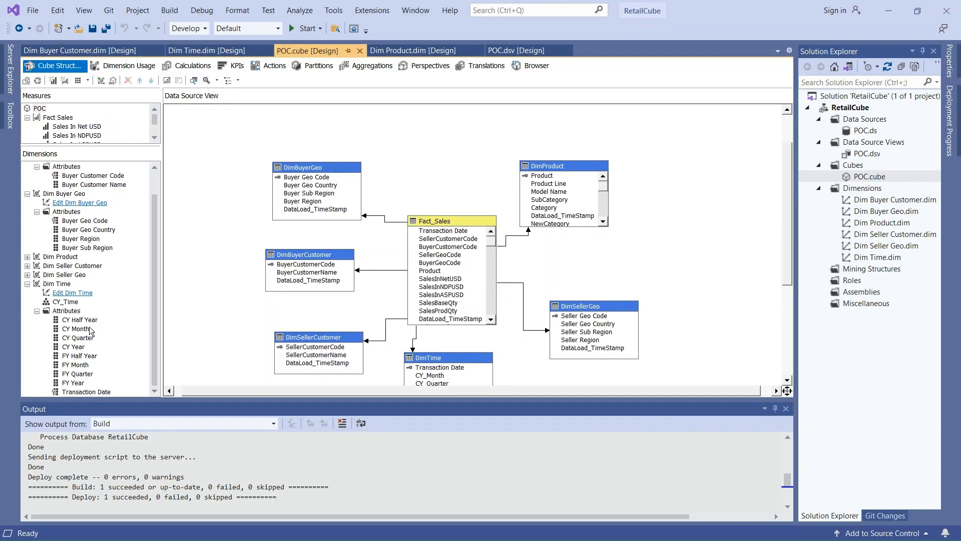
# - Set AttributeHierarchyVisible to False for the FY Half Year attribute of Dim Time
pyautogui.rightClick(75, 356)
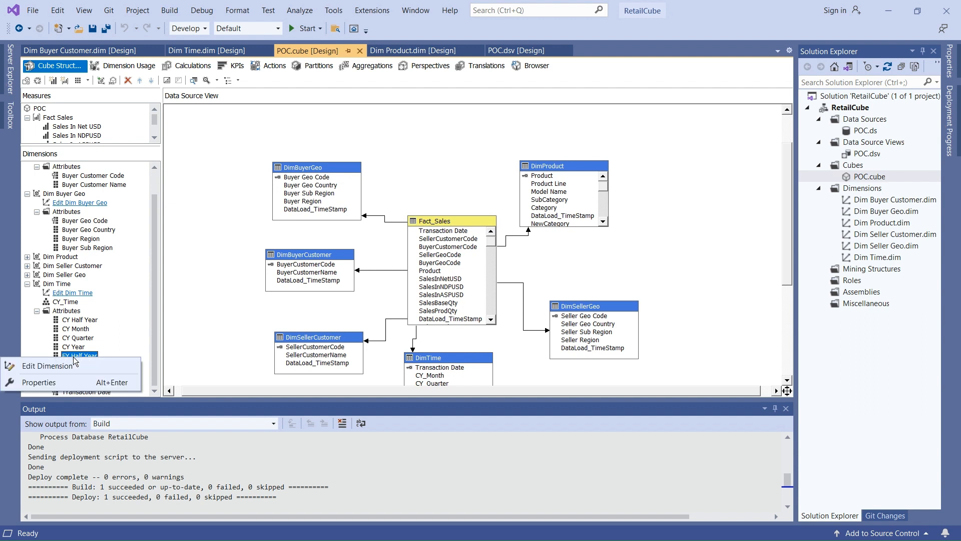
pyautogui.click(75, 382)
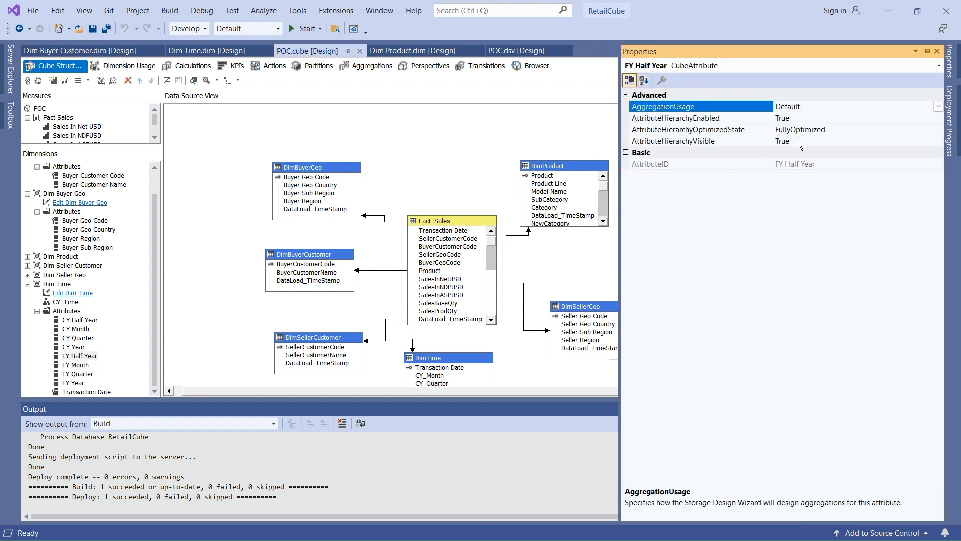
pyautogui.click(205, 317)
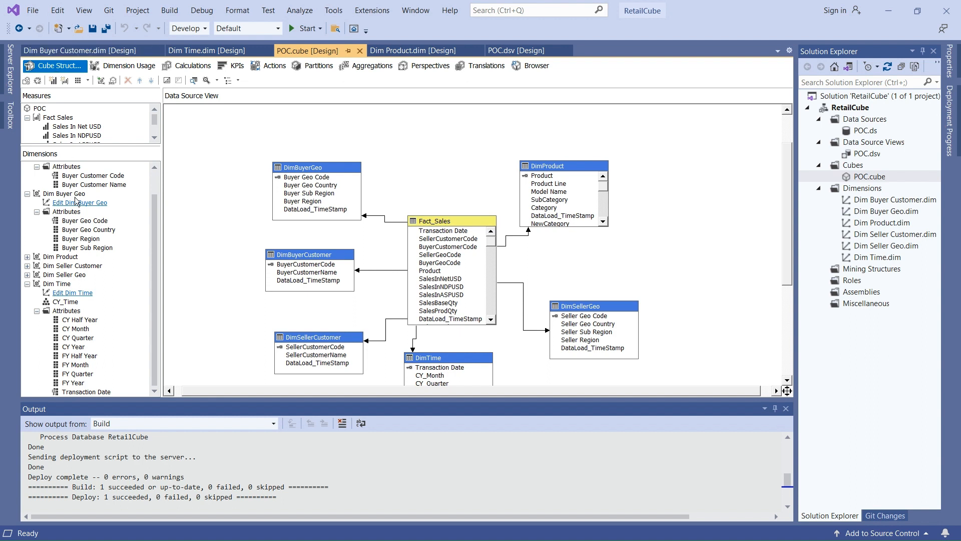
pyautogui.rightClick(74, 358)
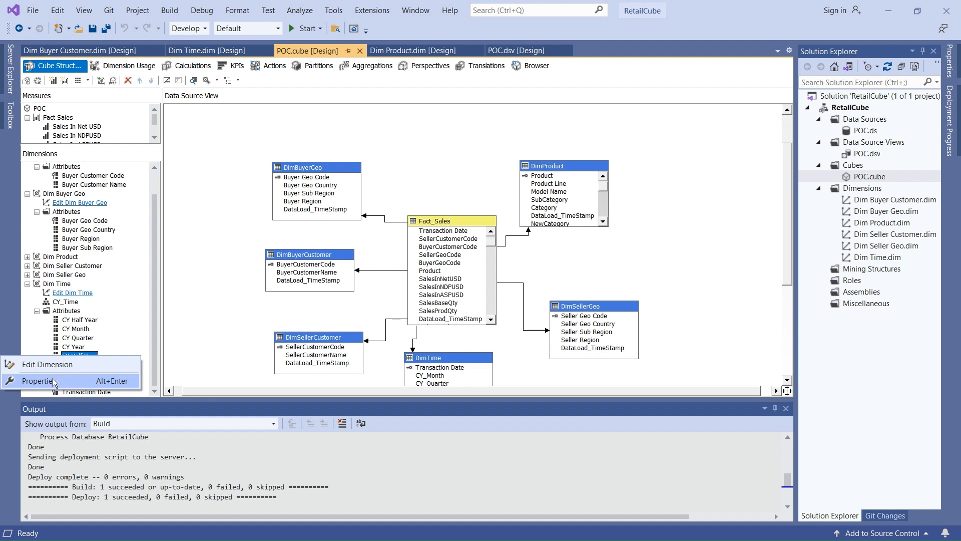
pyautogui.click(54, 382)
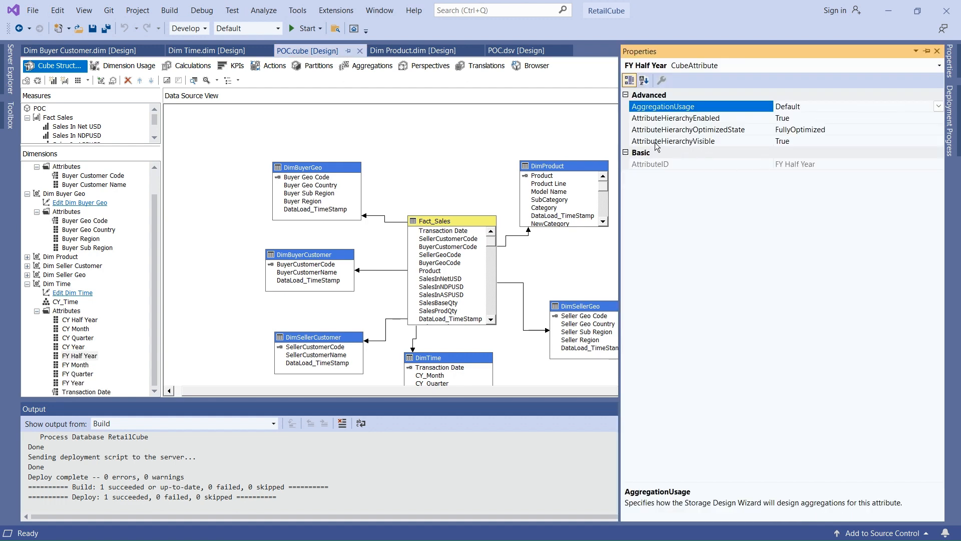
pyautogui.doubleClick(803, 139)
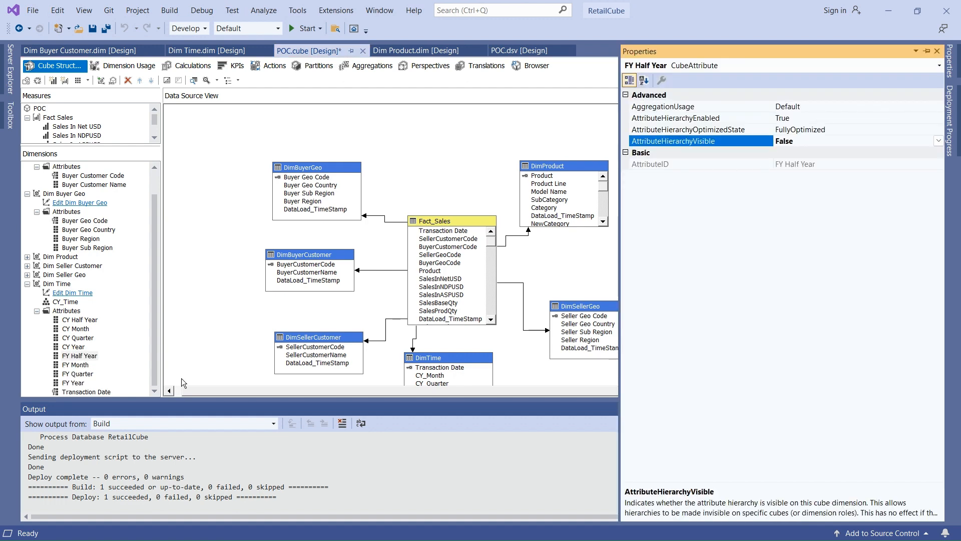
# - Set AttributeHierarchyVisible to False for the FY Month, FY Quarter and FY Year attributes of Dim Time in the POC cube
pyautogui.rightClick(75, 365)
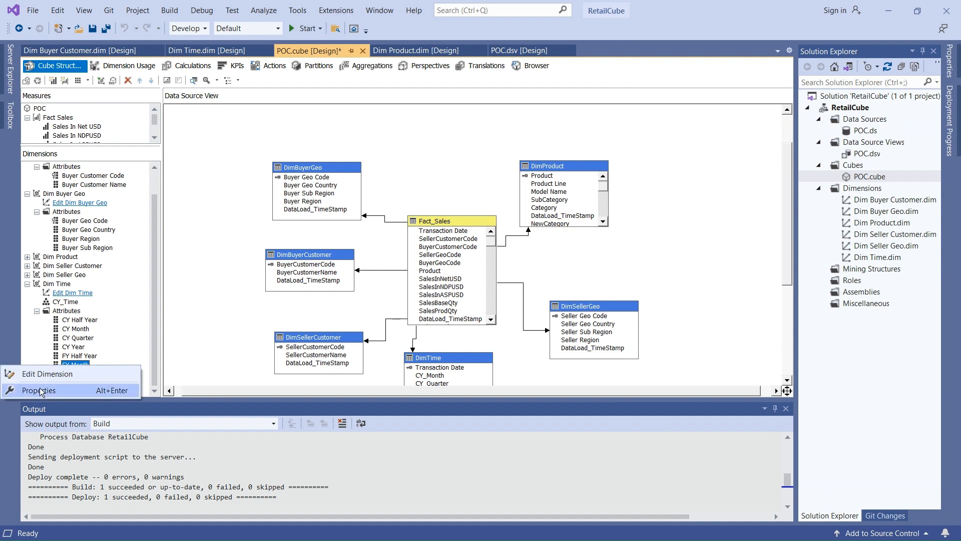
pyautogui.click(40, 391)
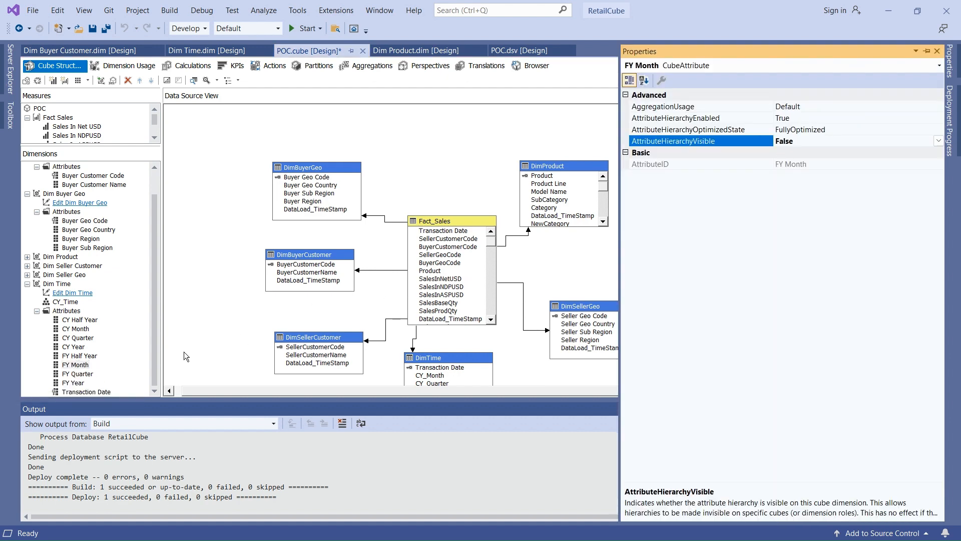
pyautogui.rightClick(76, 374)
pyautogui.click(50, 400)
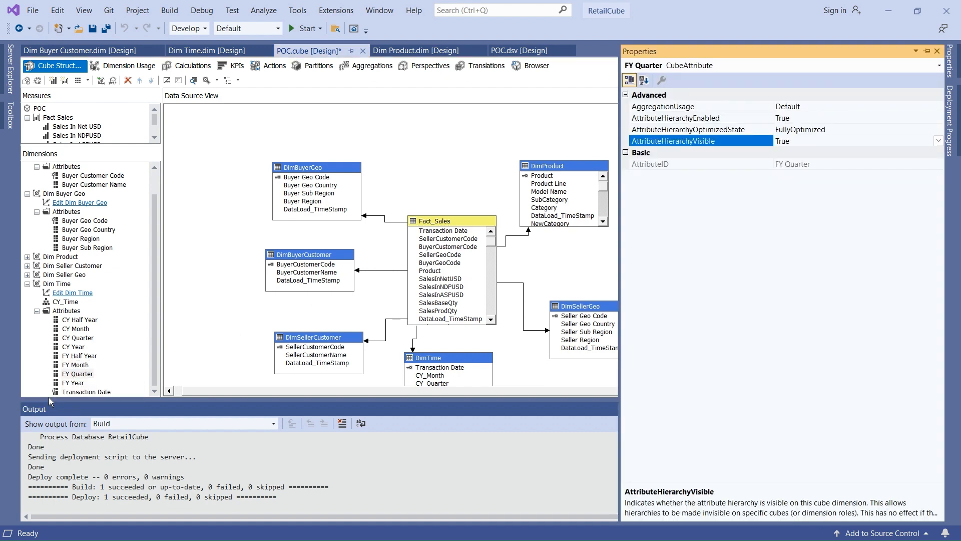
pyautogui.click(938, 141)
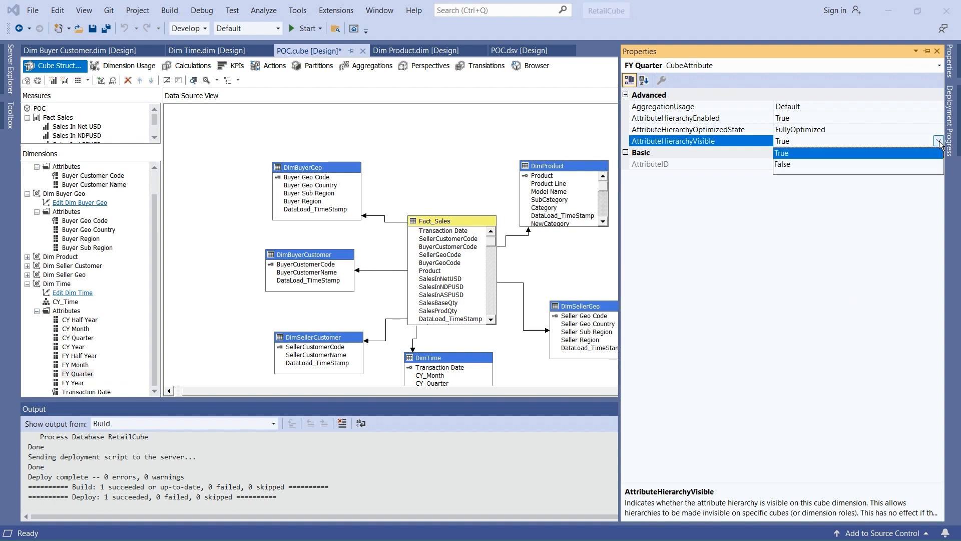
pyautogui.click(782, 164)
pyautogui.rightClick(74, 383)
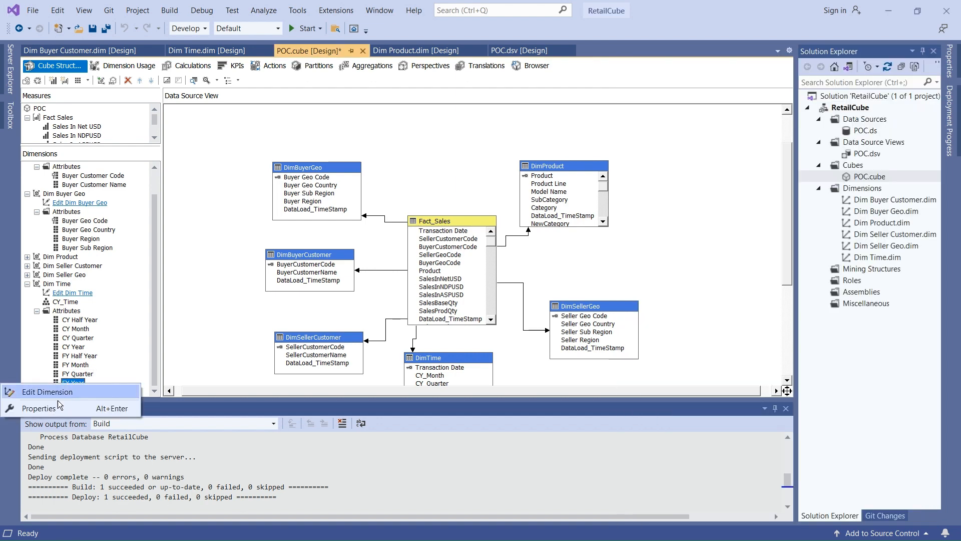
pyautogui.click(59, 406)
pyautogui.click(939, 141)
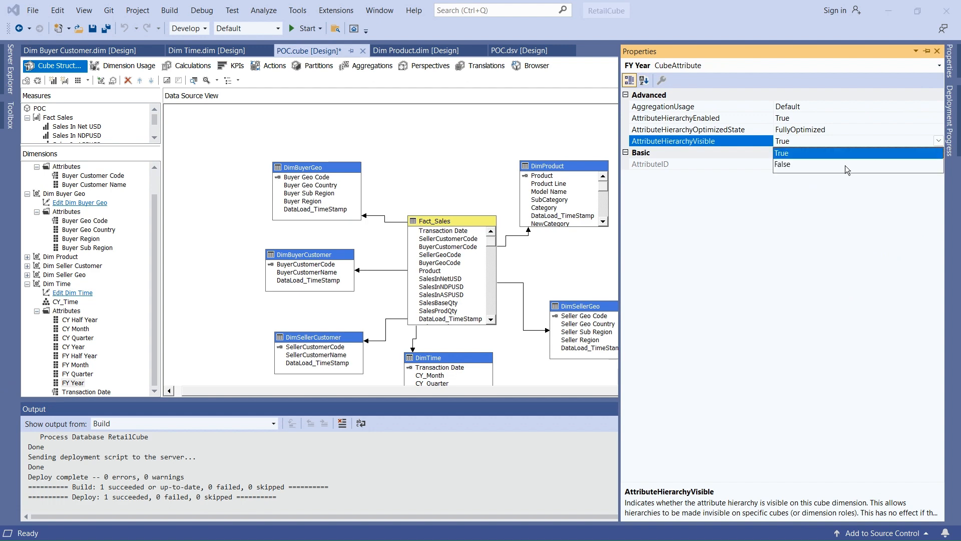
pyautogui.click(795, 167)
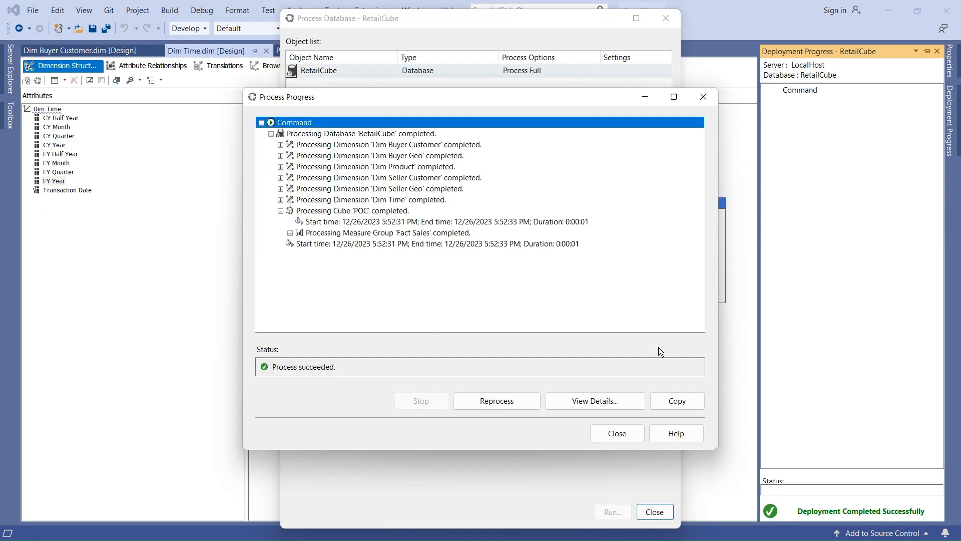
# - Close the finished processing windows, build and deploy the RetailCube project again, and run Process Full on its database
pyautogui.click(615, 431)
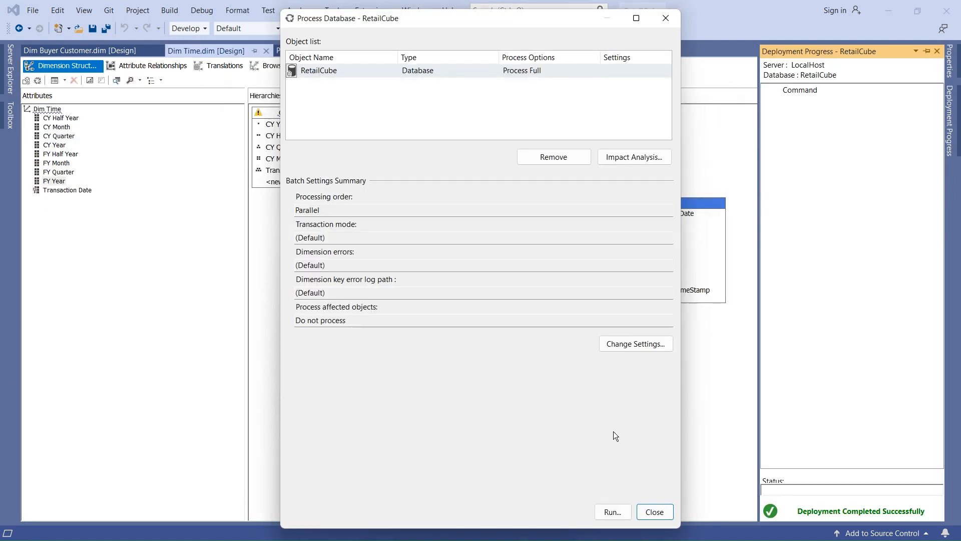
pyautogui.click(654, 512)
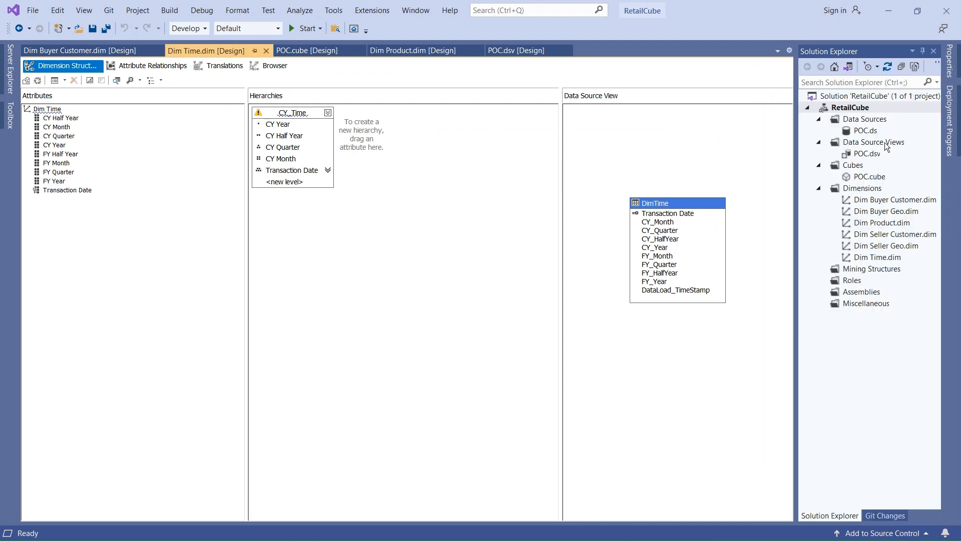
pyautogui.rightClick(855, 108)
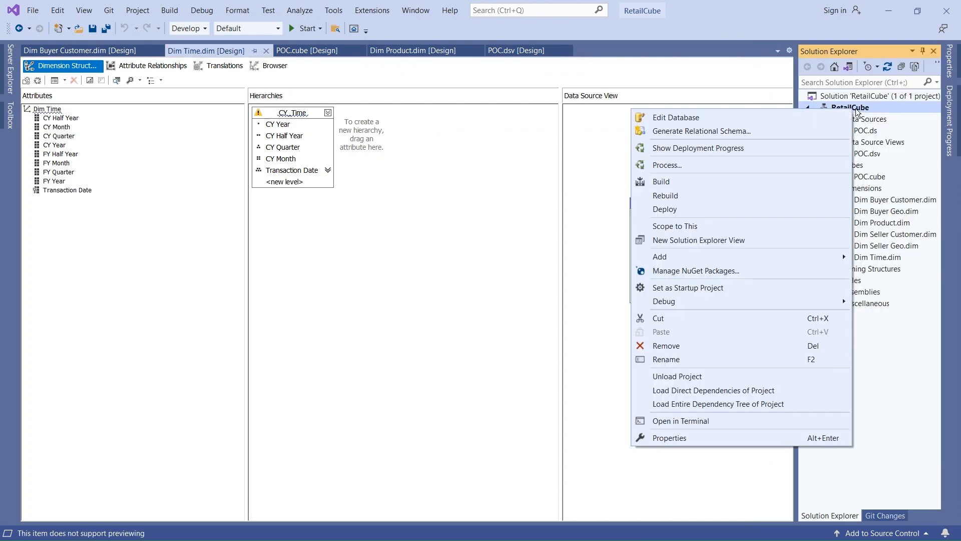
pyautogui.click(674, 169)
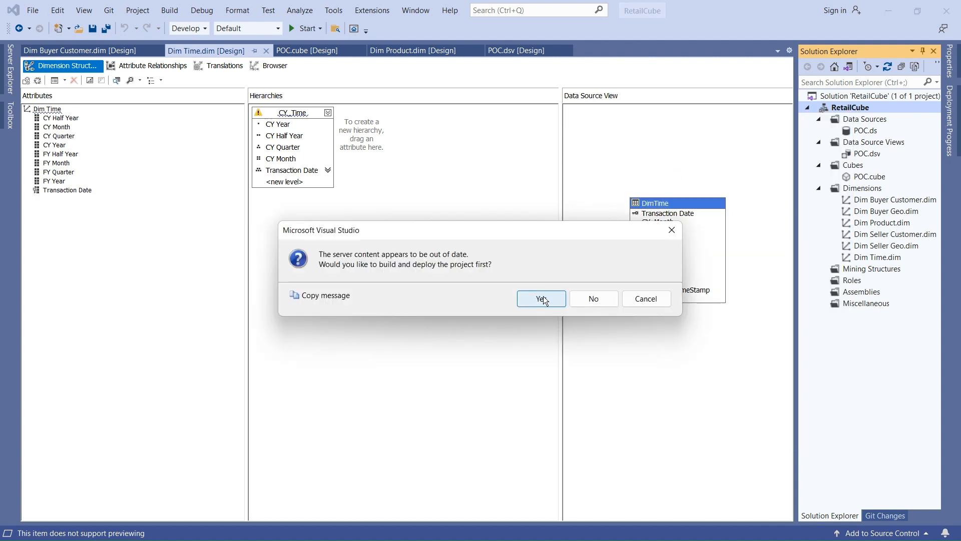
pyautogui.click(543, 299)
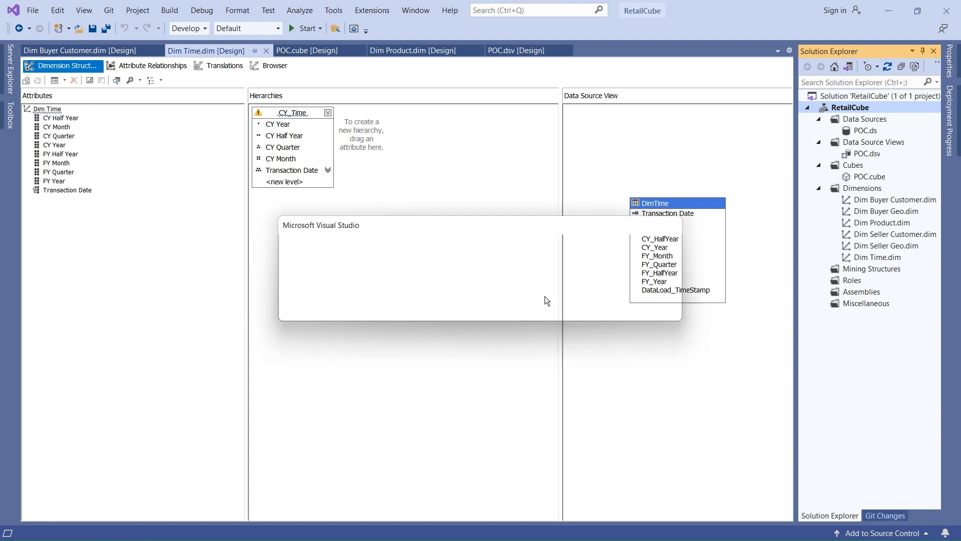
pyautogui.click(595, 304)
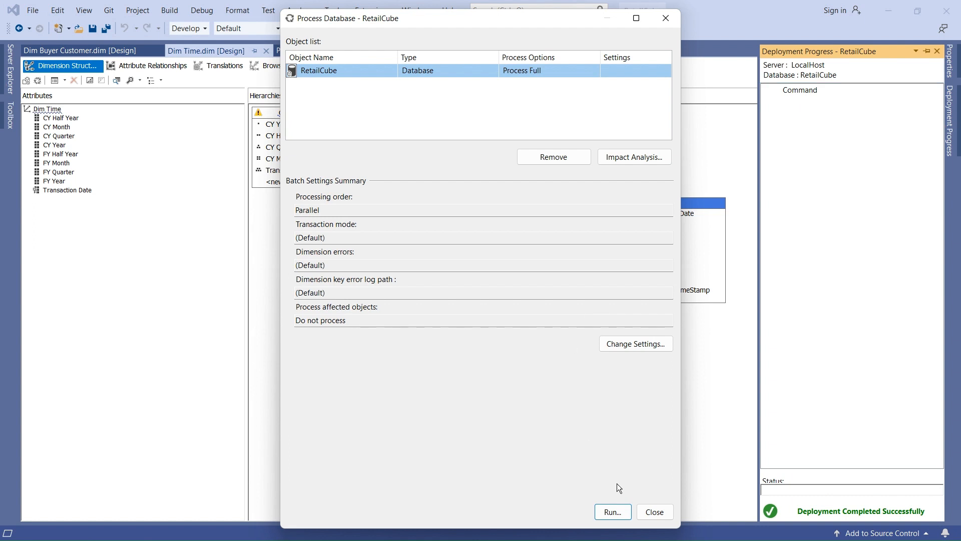
pyautogui.click(611, 509)
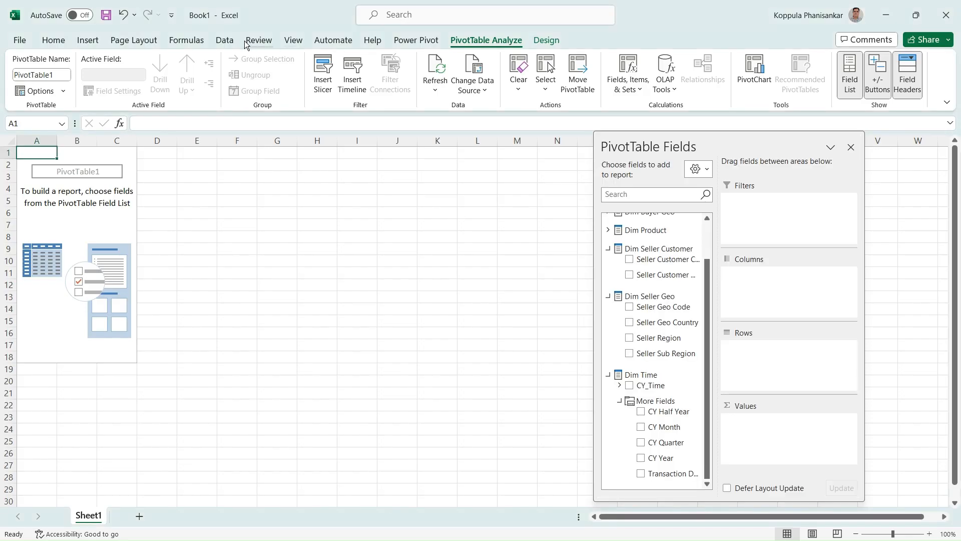
# - Switch to Excel and refresh all data connections of the workbook's PivotTable
pyautogui.click(226, 40)
pyautogui.click(235, 92)
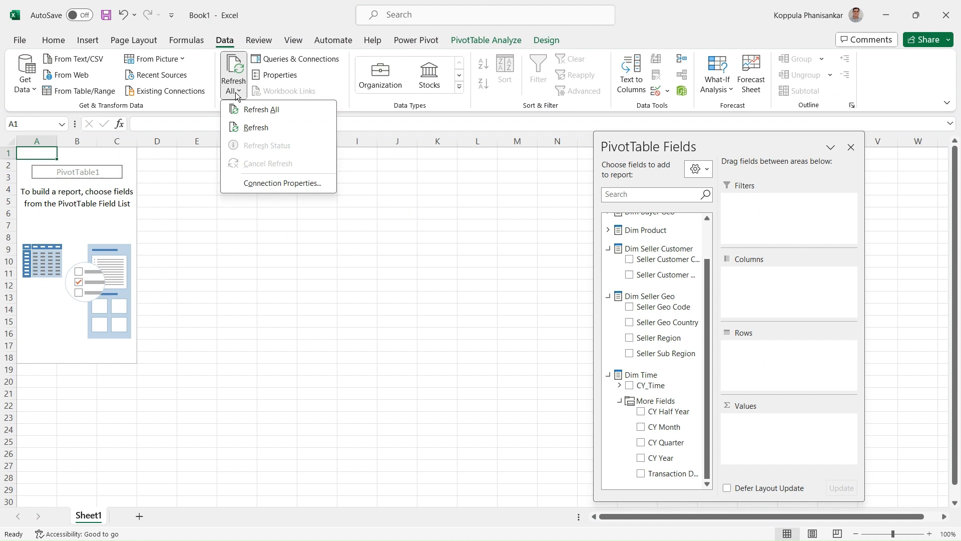
pyautogui.click(261, 107)
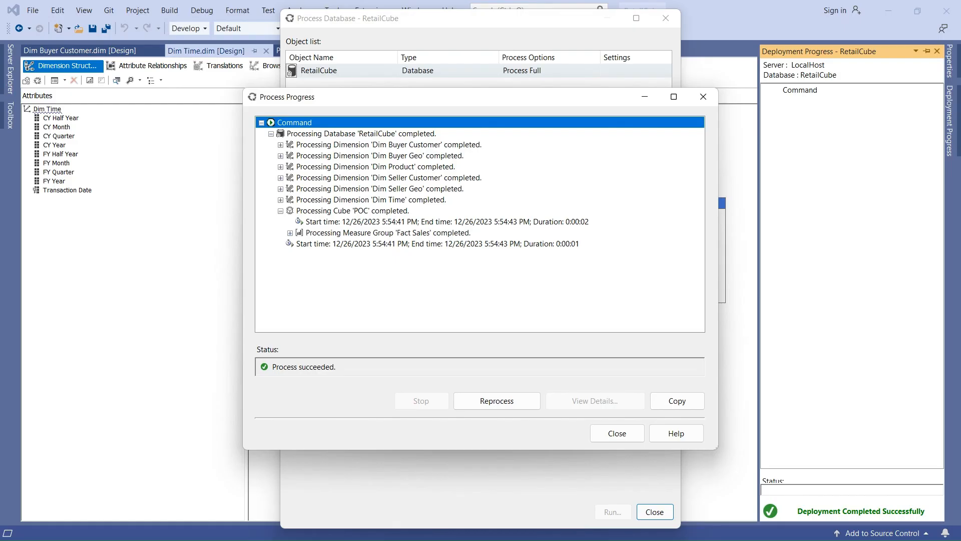
# - Return to Visual Studio, close the completed processing windows and open the POC cube's design
pyautogui.click(603, 433)
pyautogui.click(655, 512)
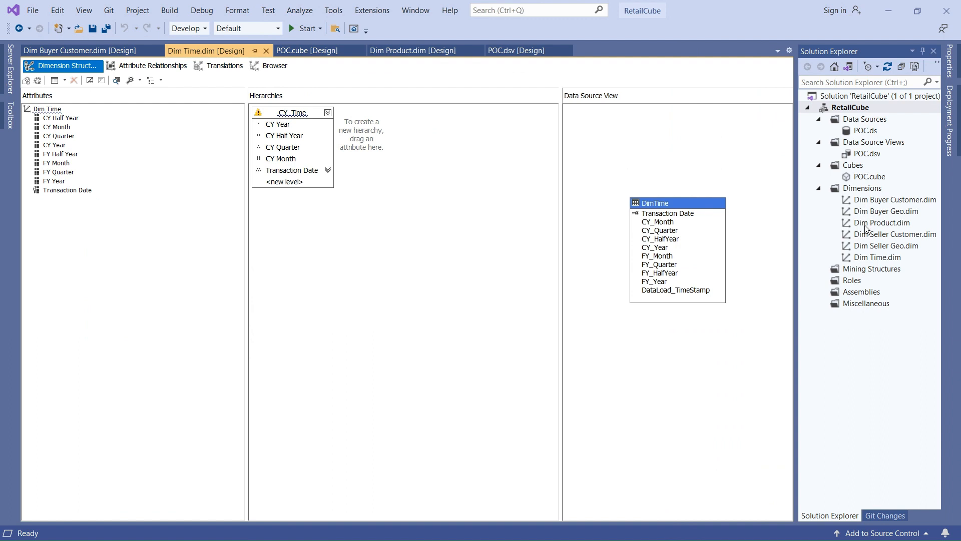
pyautogui.click(861, 260)
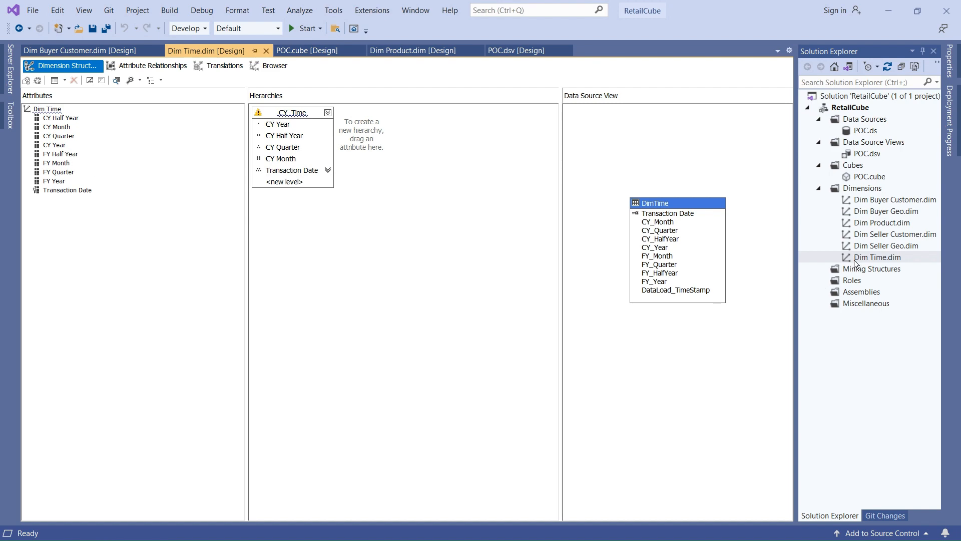
pyautogui.doubleClick(864, 176)
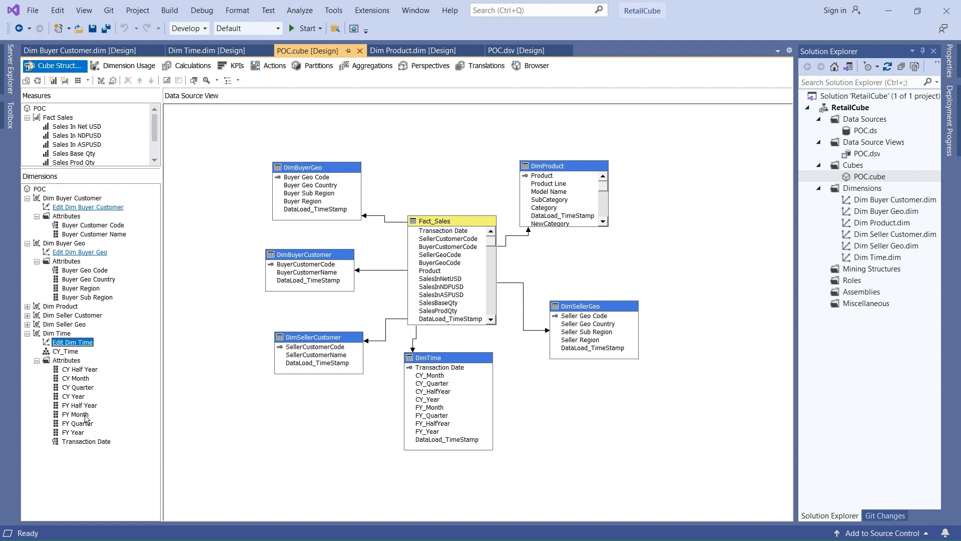
# - Review the AttributeHierarchyVisible property of Dim Time's FY Half Year attribute, leaving the properties as they are
pyautogui.click(73, 405)
pyautogui.rightClick(73, 405)
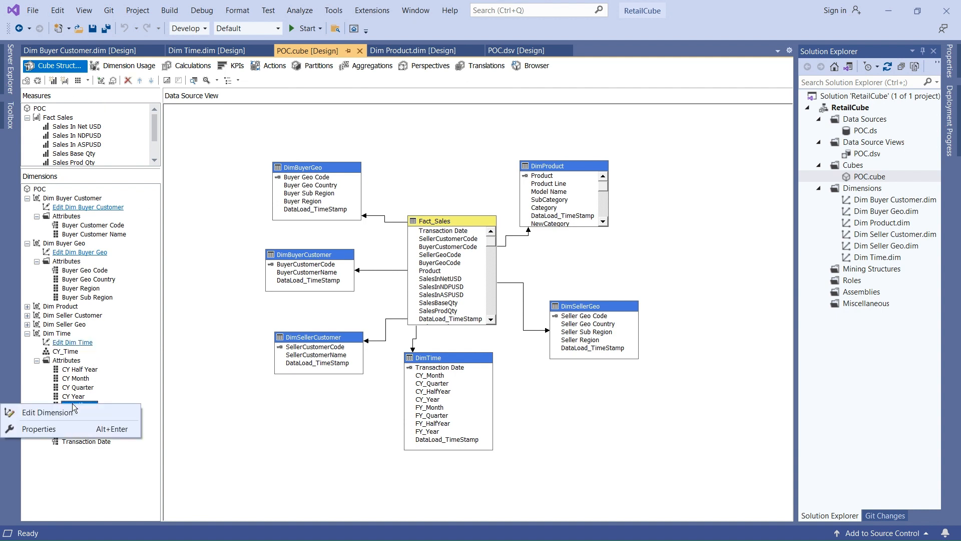
pyautogui.click(40, 429)
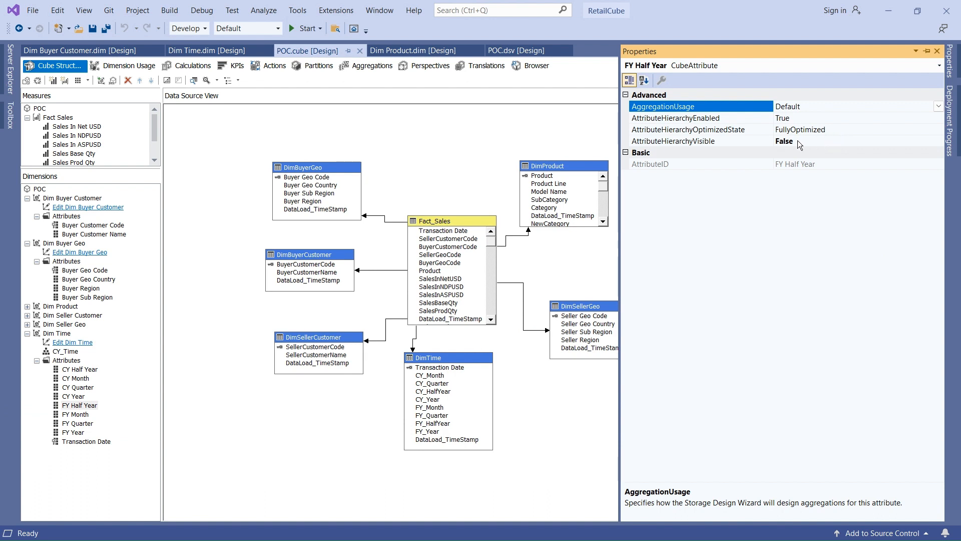
pyautogui.click(467, 161)
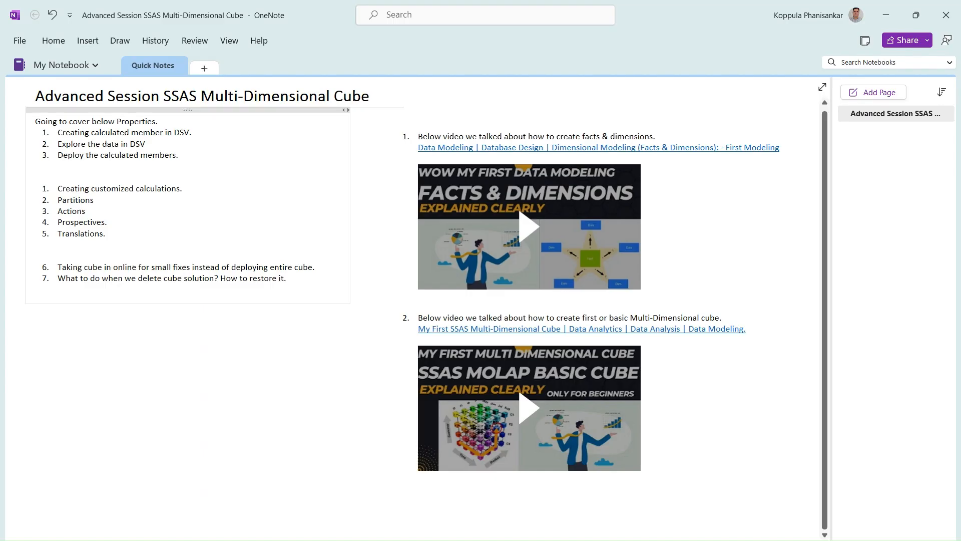
# - Switch to OneNote and highlight agenda items 6 and 7, on online cube fixes and restoring a deleted cube solution
pyautogui.moveTo(288, 279); pyautogui.dragTo(55, 273)
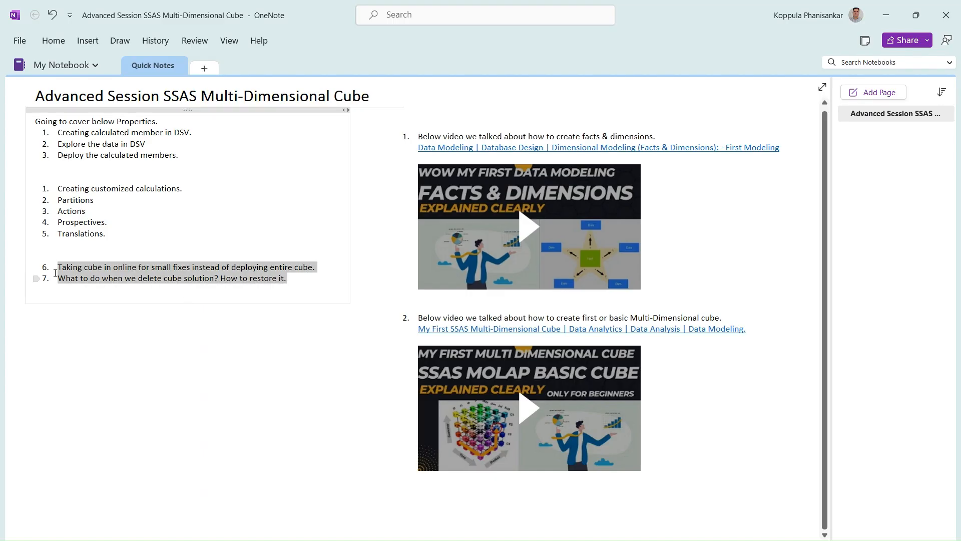
pyautogui.moveTo(287, 279); pyautogui.dragTo(56, 268)
pyautogui.click(216, 398)
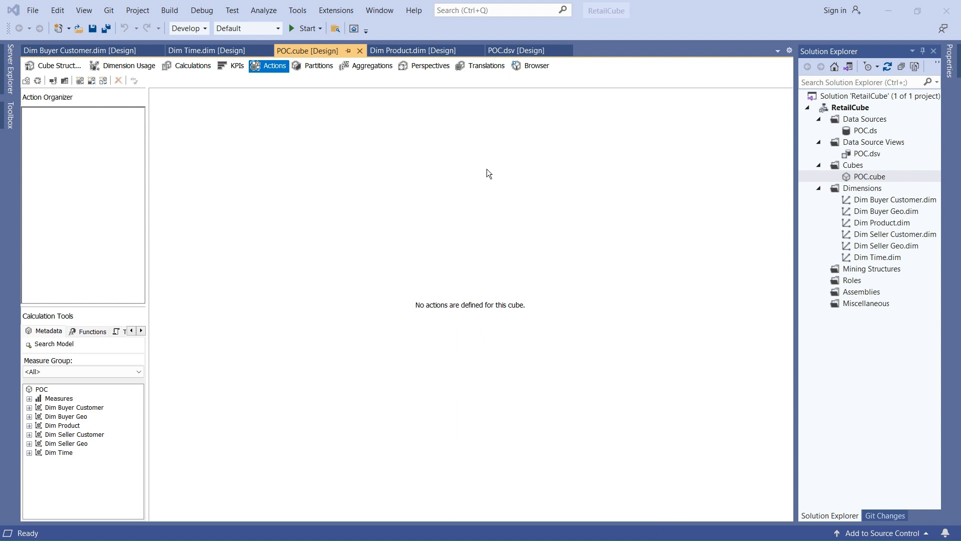
# - Back in Visual Studio, review the POC cube's KPIs with the calculation tools area enlarged, then show its actions
pyautogui.click(233, 67)
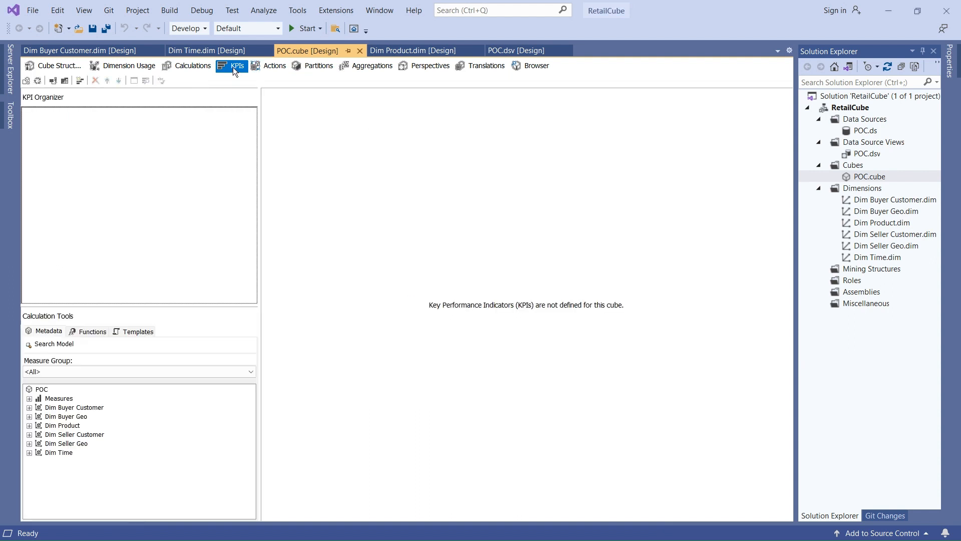
pyautogui.moveTo(134, 305); pyautogui.dragTo(194, 236)
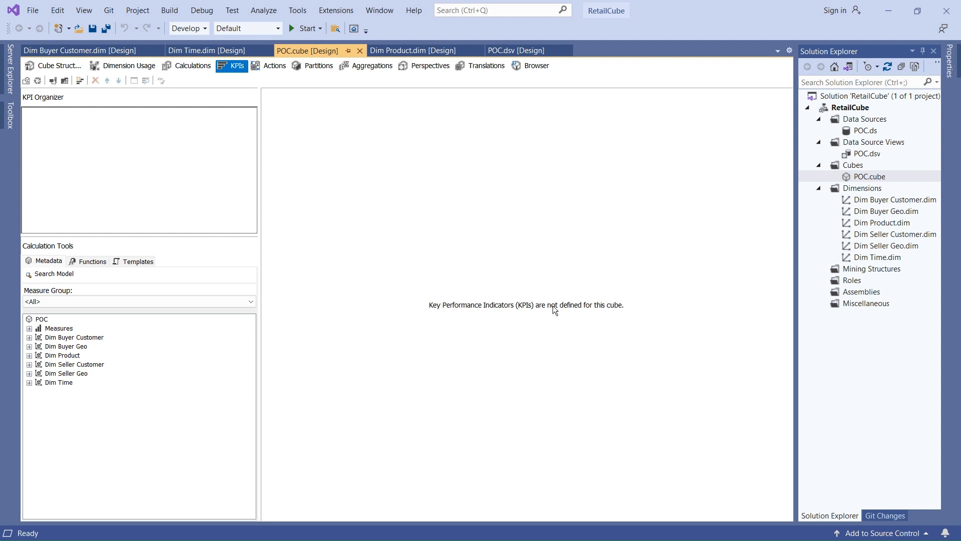
pyautogui.click(270, 66)
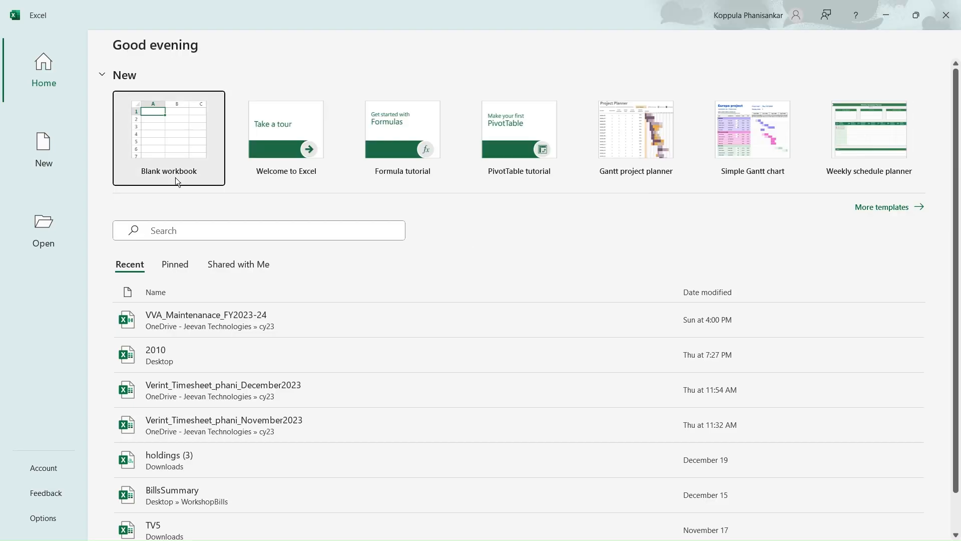
# - Create a blank Excel workbook and connect to the Analysis Services server Localhost using Windows Authentication
pyautogui.click(149, 145)
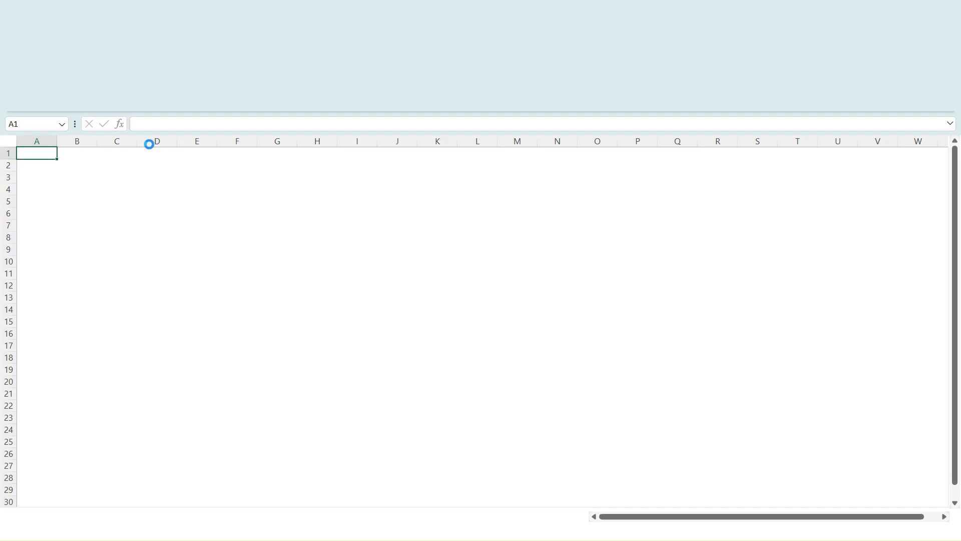
pyautogui.click(224, 40)
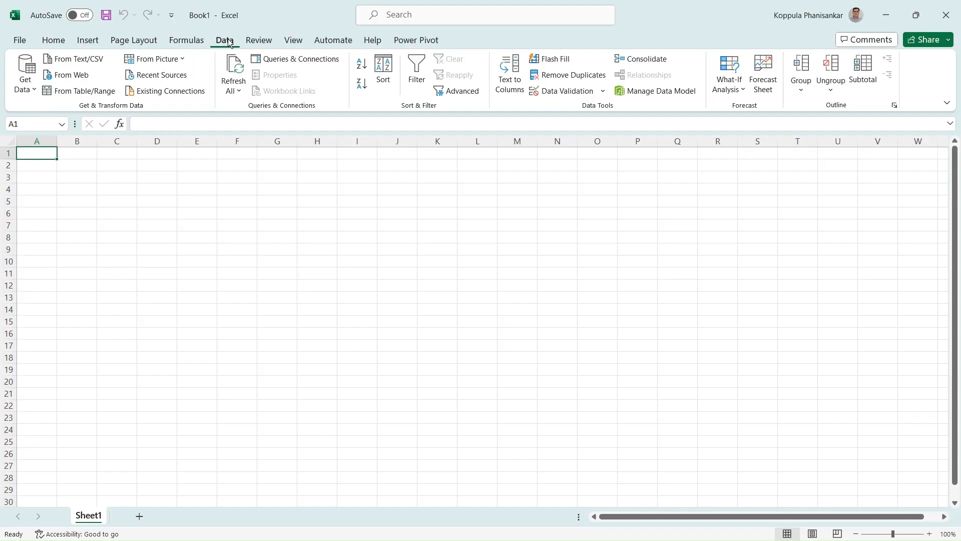
pyautogui.click(32, 92)
pyautogui.moveTo(91, 144)
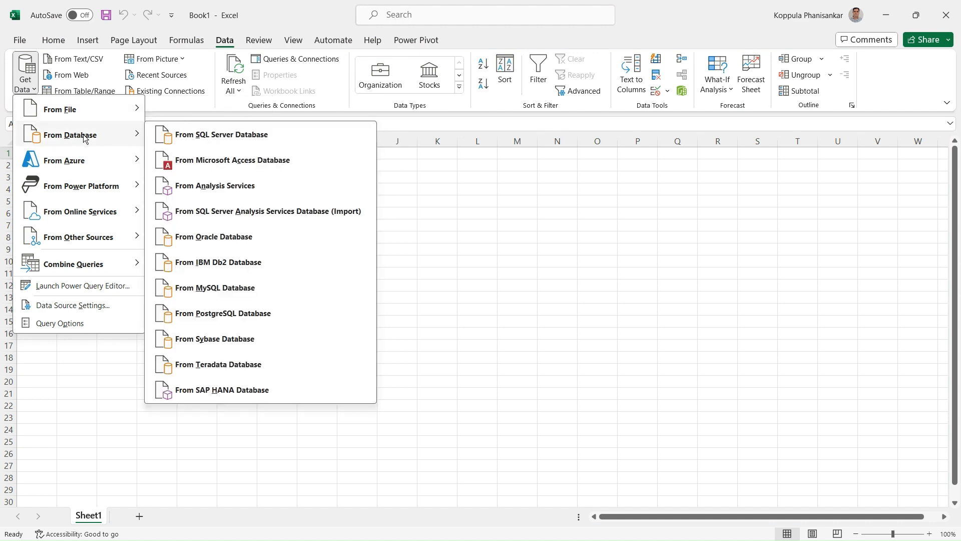
pyautogui.click(192, 185)
pyautogui.write('Loc')
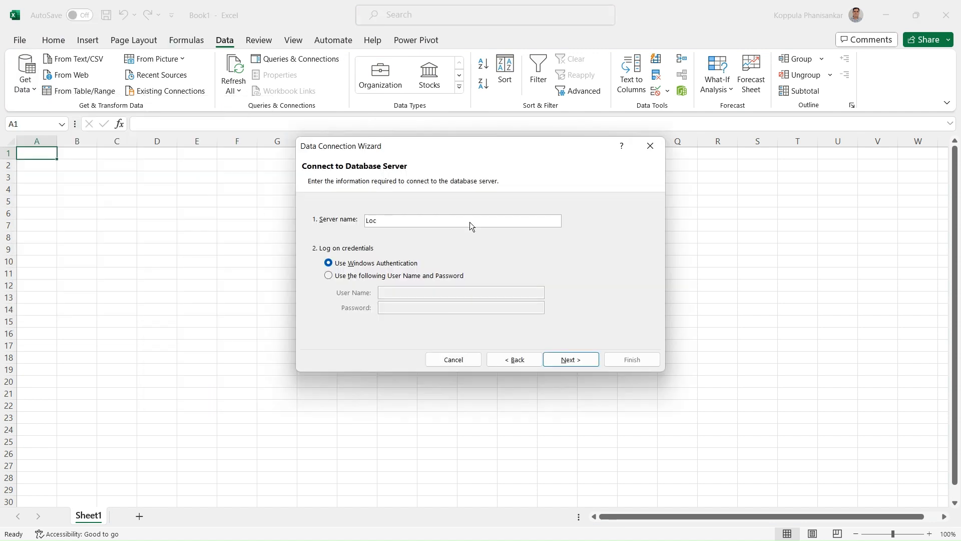
pyautogui.write('alhost')
pyautogui.click(572, 359)
# - Choose the POC cube from the RetailCube database, save the connection as Localhost RetailCube POC.odc and import it into the worksheet
pyautogui.click(496, 223)
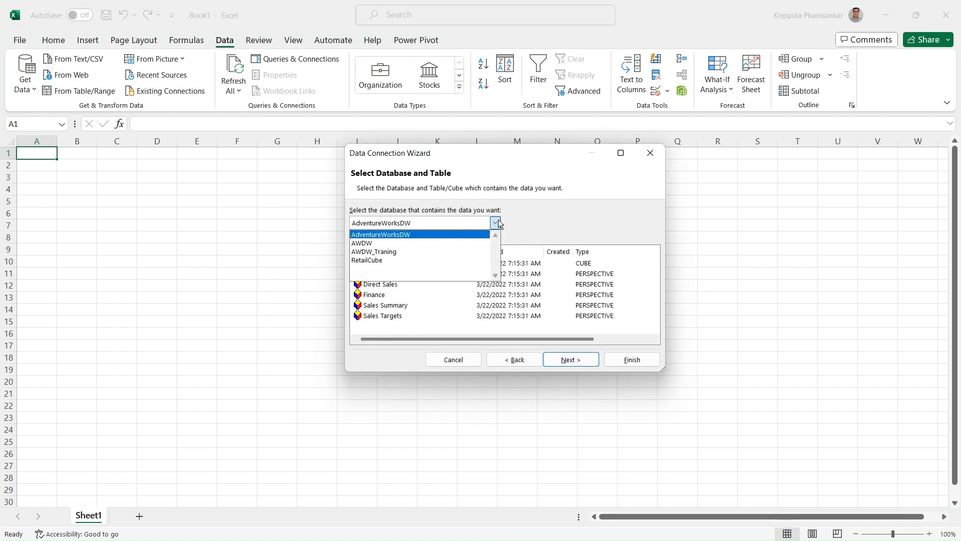
pyautogui.click(368, 261)
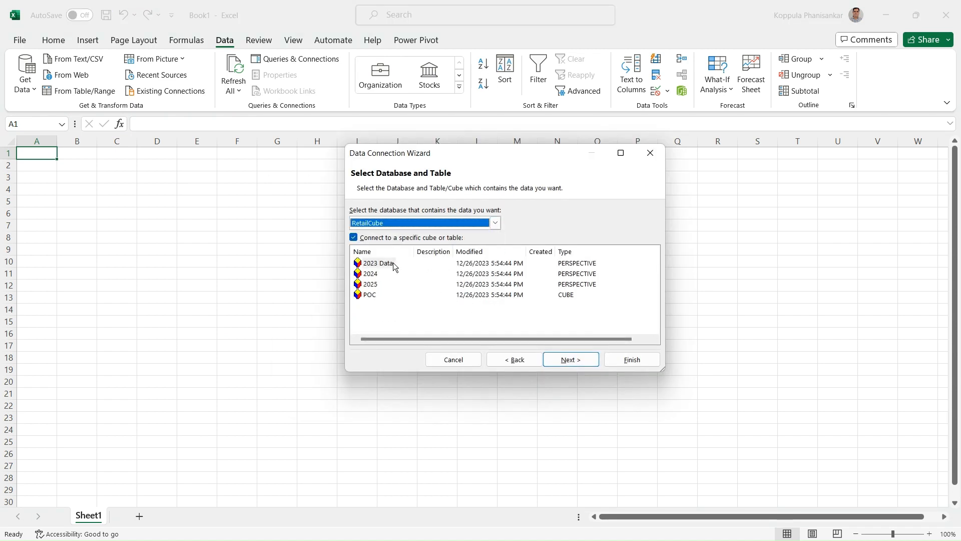
pyautogui.click(371, 295)
pyautogui.click(571, 360)
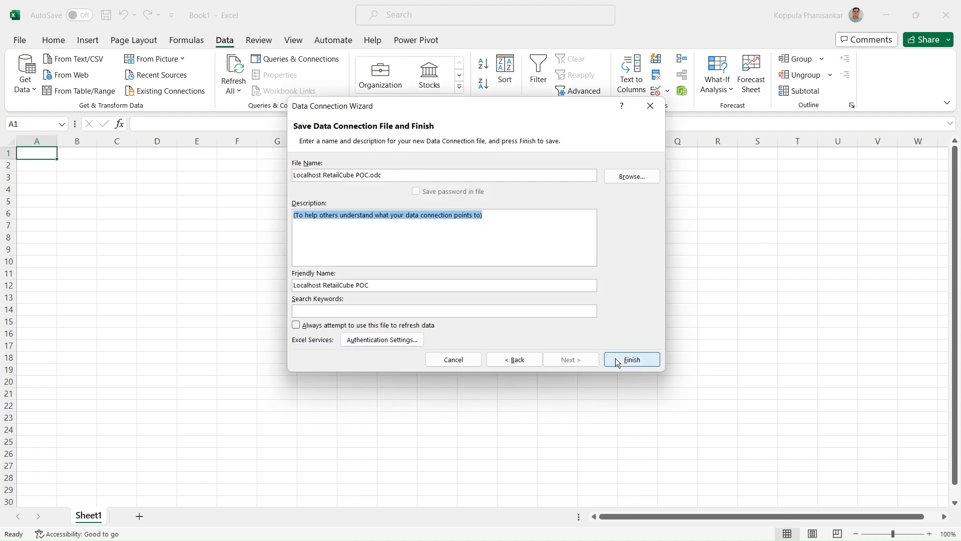
pyautogui.click(617, 360)
pyautogui.click(480, 328)
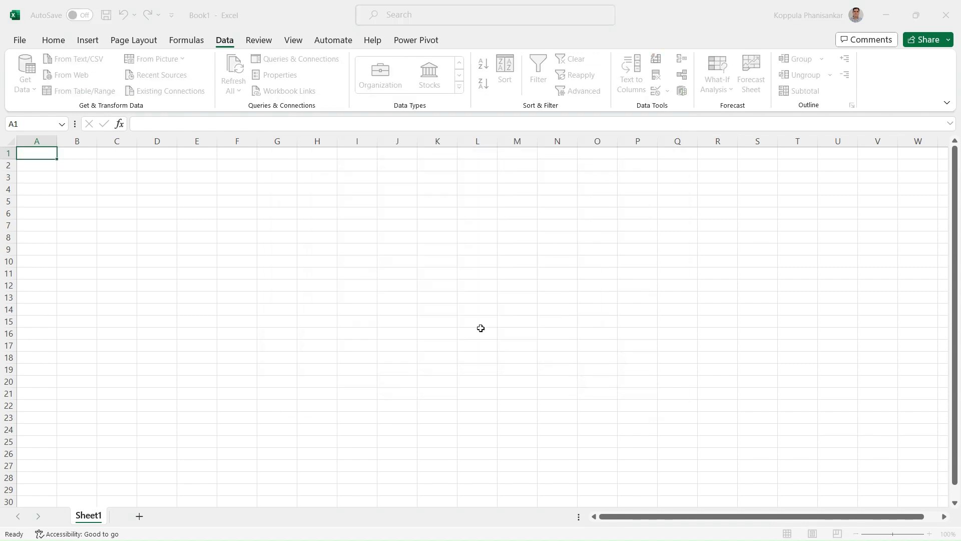
# - Enlarge the floating PivotTable field list and build a pivot with Sales In Net USD as values and the CY_Time hierarchy as rows
pyautogui.moveTo(508, 330); pyautogui.dragTo(715, 138)
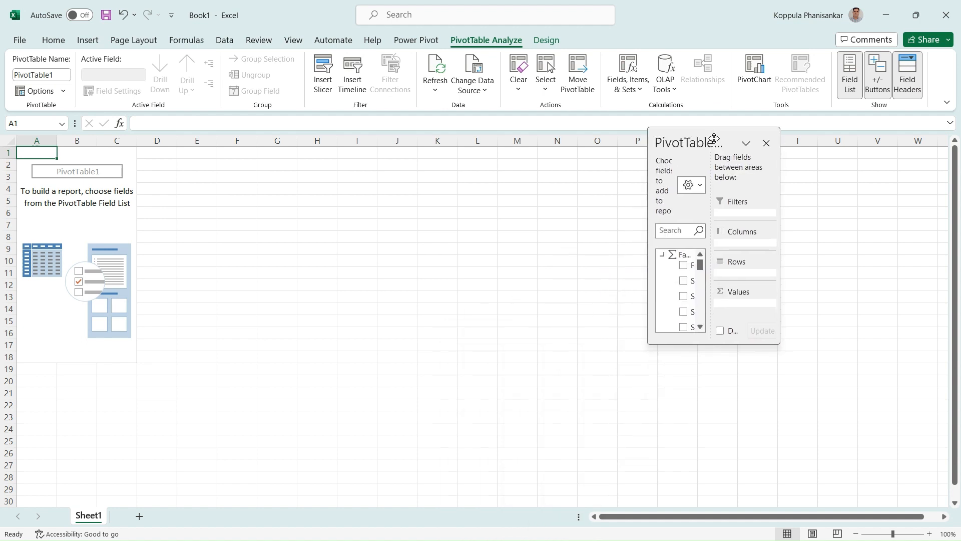
pyautogui.moveTo(778, 341); pyautogui.dragTo(922, 491)
pyautogui.click(711, 289)
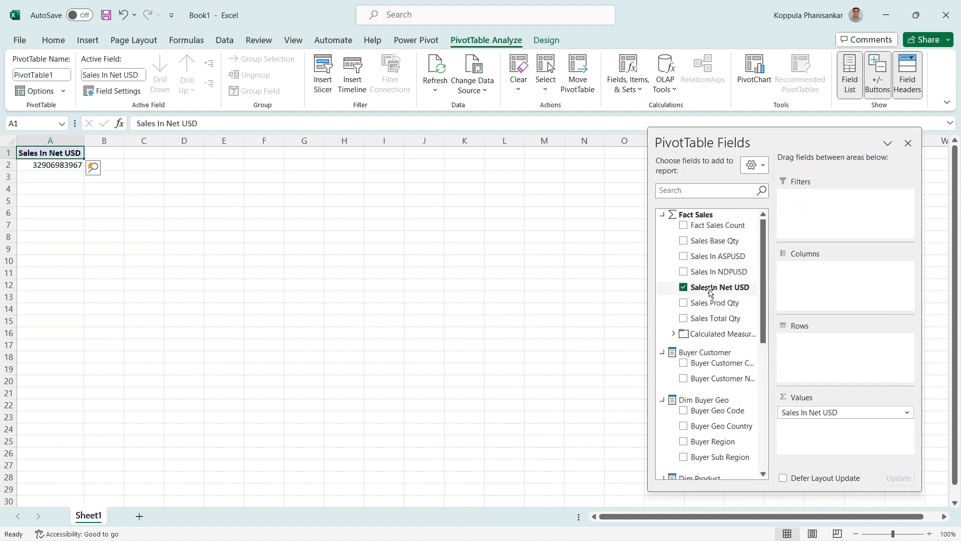
pyautogui.moveTo(764, 279); pyautogui.dragTo(764, 376)
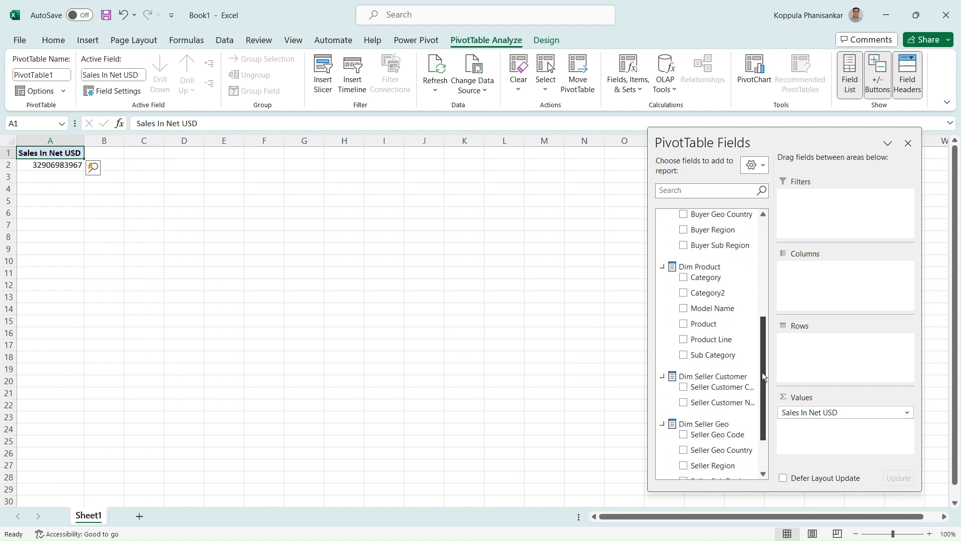
pyautogui.click(760, 460)
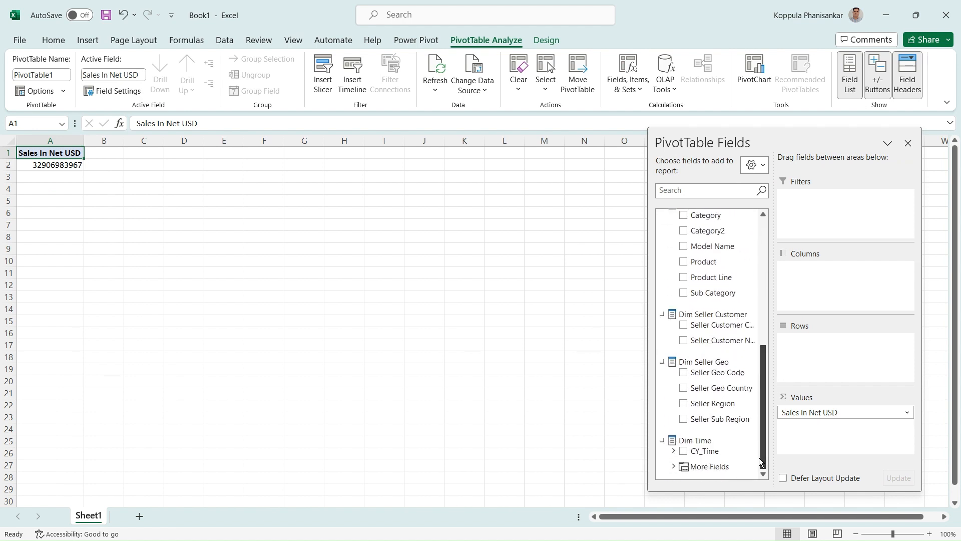
pyautogui.click(673, 451)
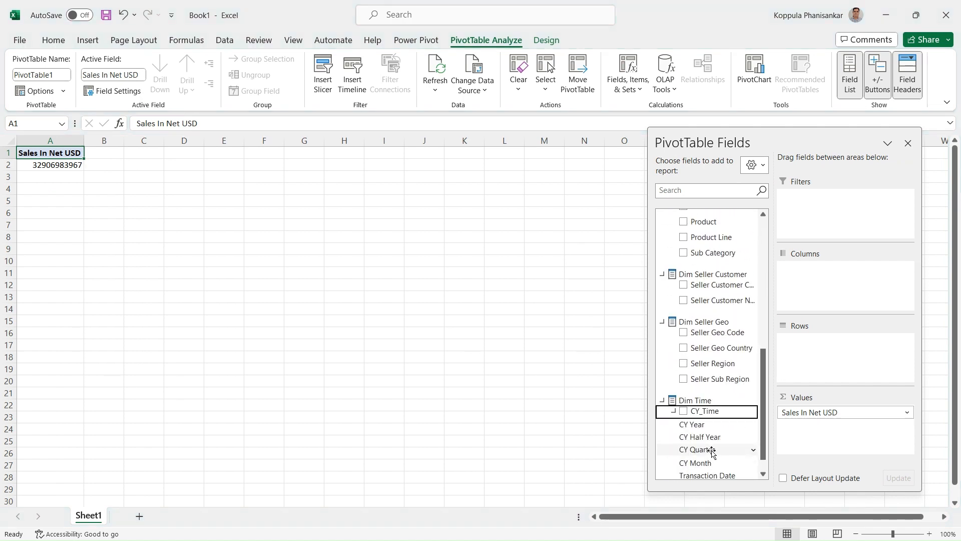
pyautogui.moveTo(701, 459); pyautogui.dragTo(826, 343)
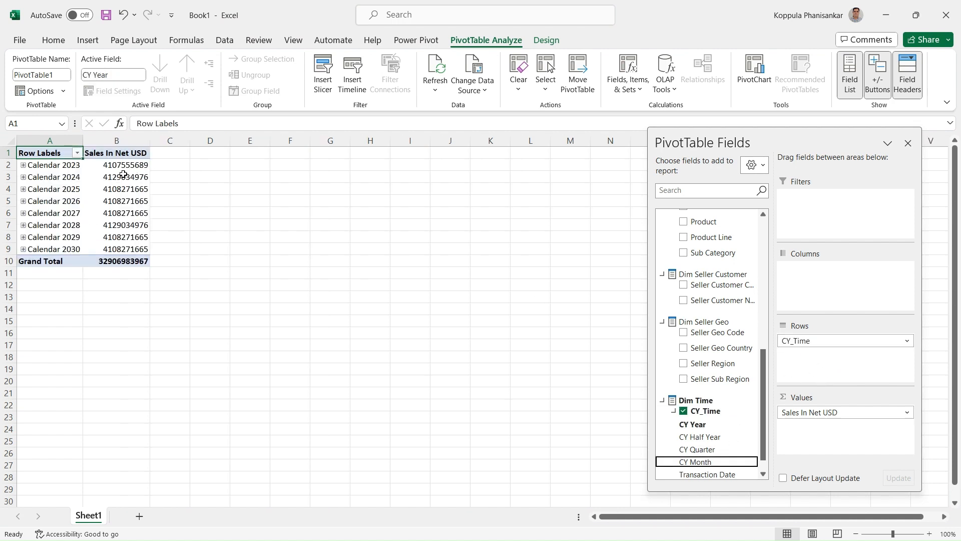
# - Expand Calendar 2023, Semester 1 and Quarter 1 in the pivot rows down to the month level
pyautogui.click(23, 166)
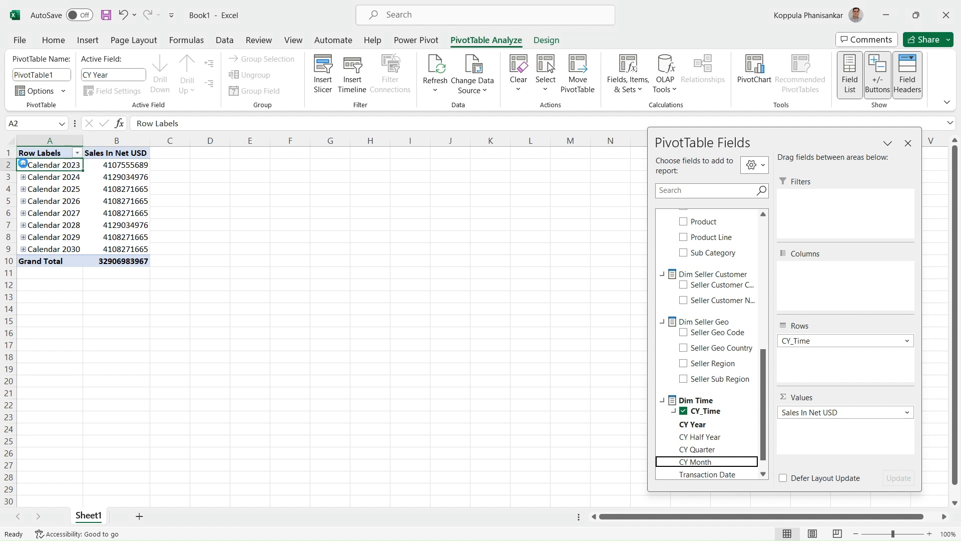
pyautogui.click(158, 177)
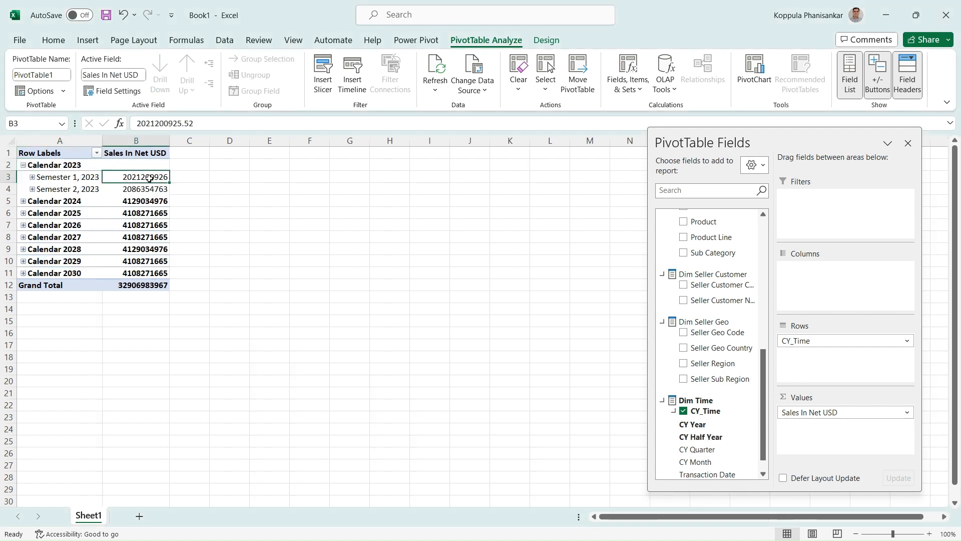
pyautogui.rightClick(151, 182)
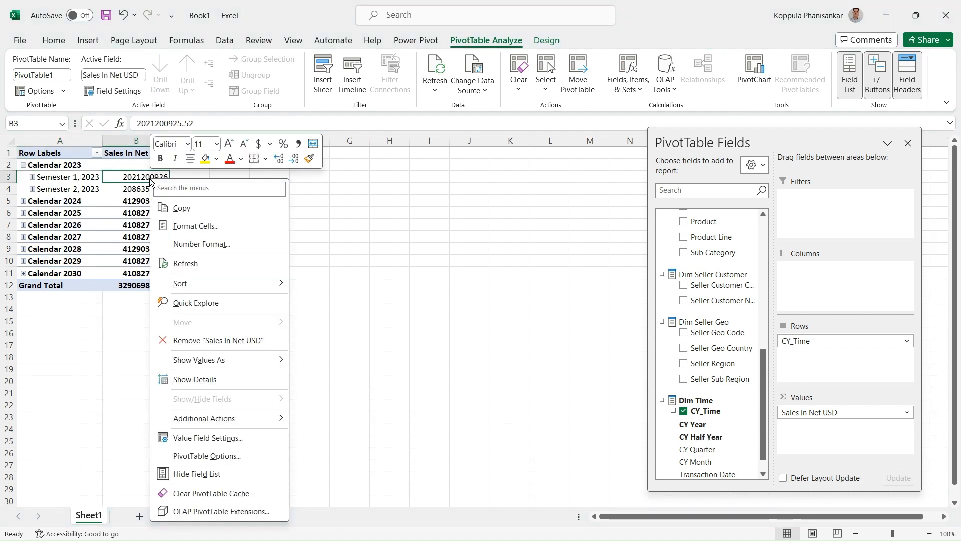
pyautogui.press('Escape')
pyautogui.click(33, 177)
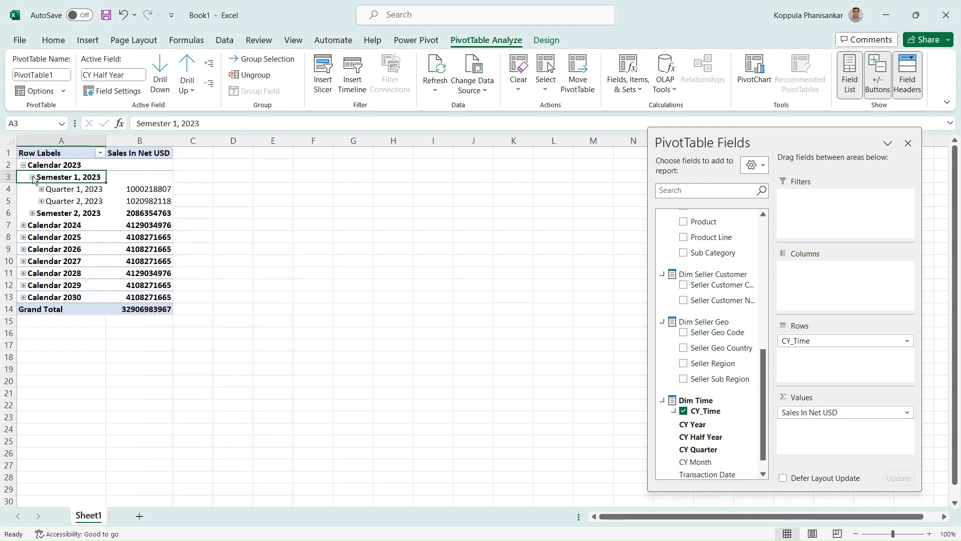
pyautogui.click(41, 189)
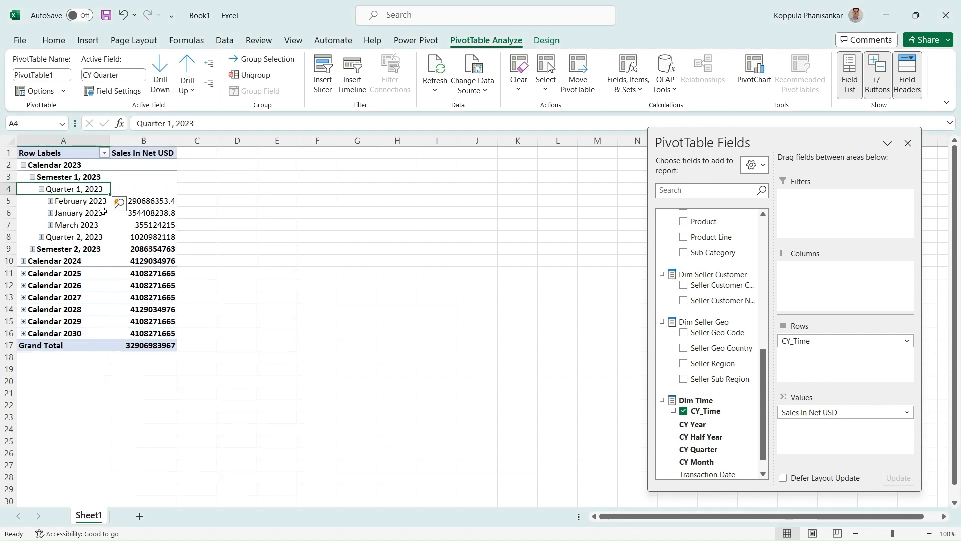
# - Check which additional actions are available for the March 2023 value of Sales In Net USD
pyautogui.click(160, 225)
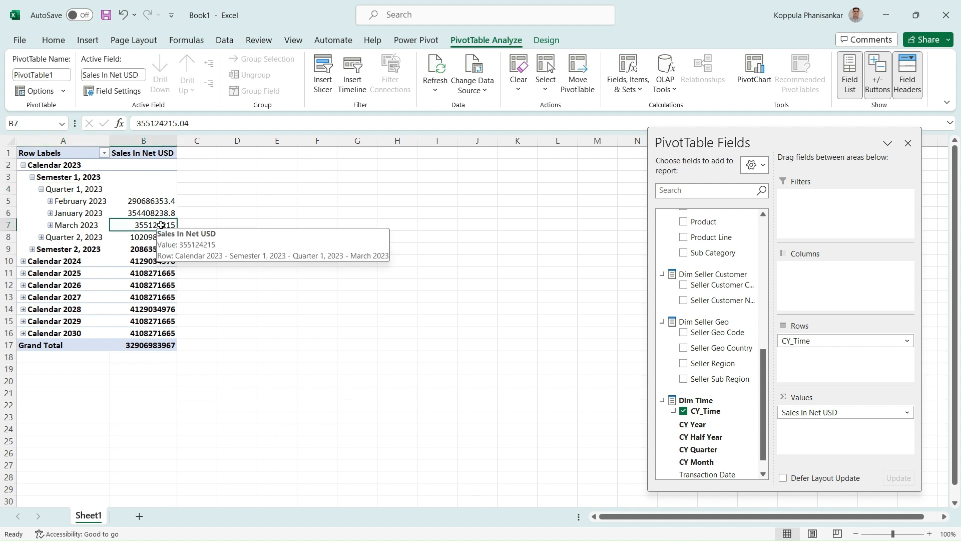
pyautogui.rightClick(160, 225)
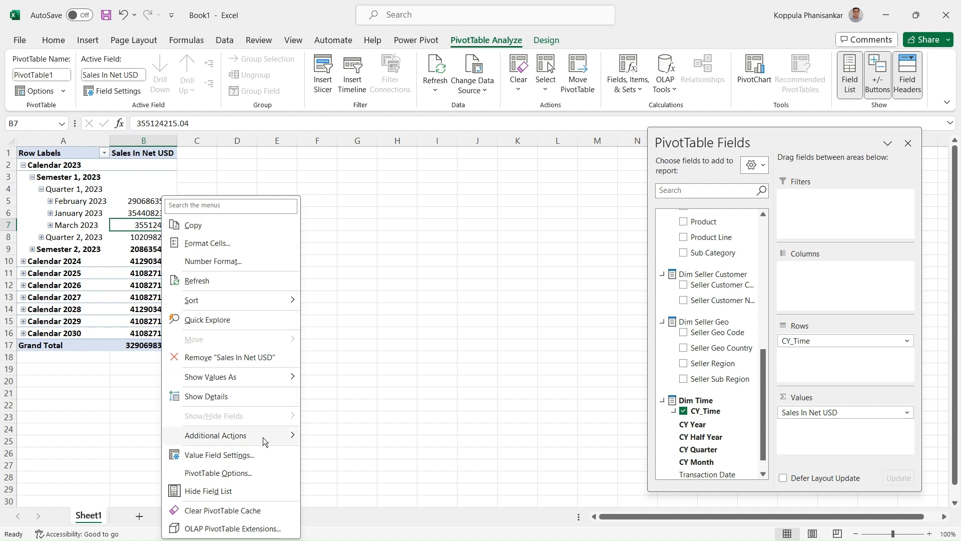
pyautogui.moveTo(266, 440)
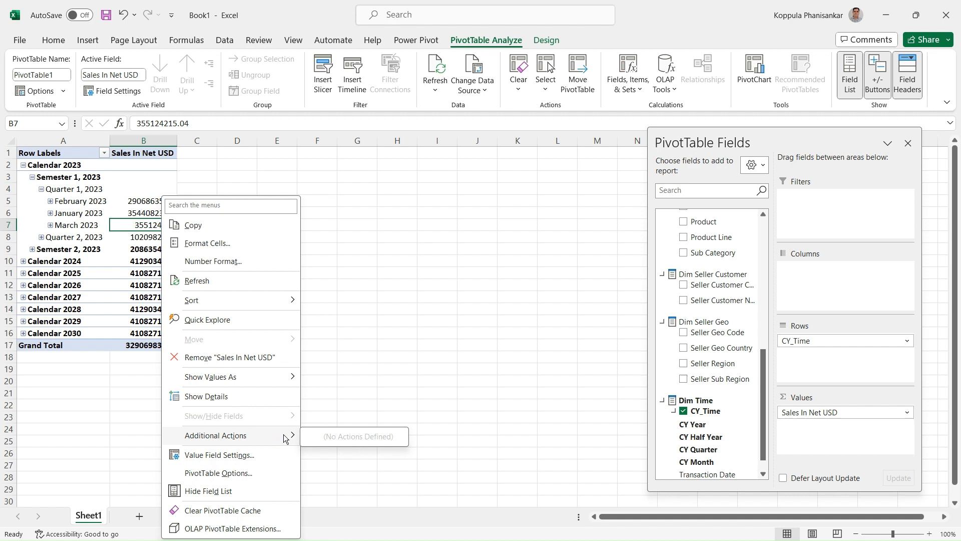
pyautogui.click(440, 368)
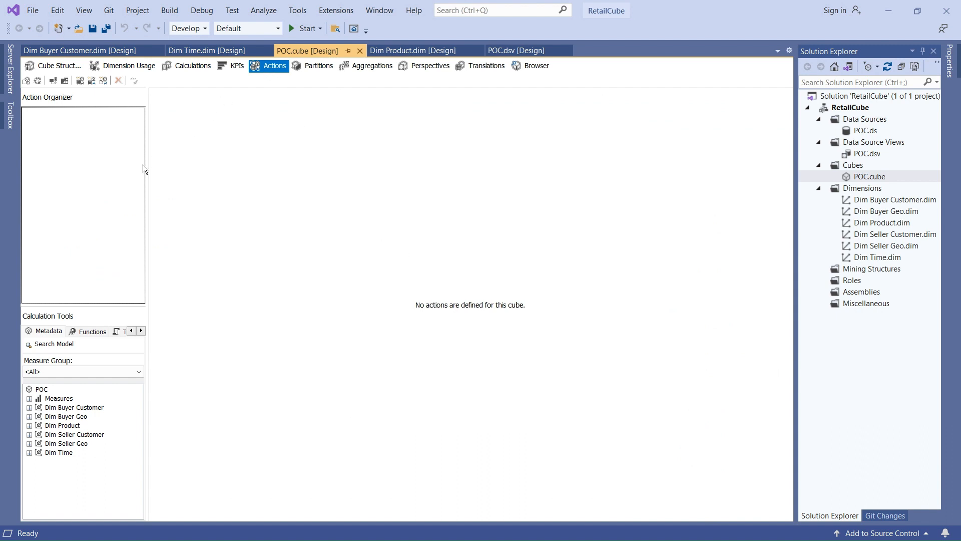
# - In Visual Studio, create a drillthrough action named SalesInDetails on the POC cube and target the Fact Sales measure group
pyautogui.rightClick(92, 180)
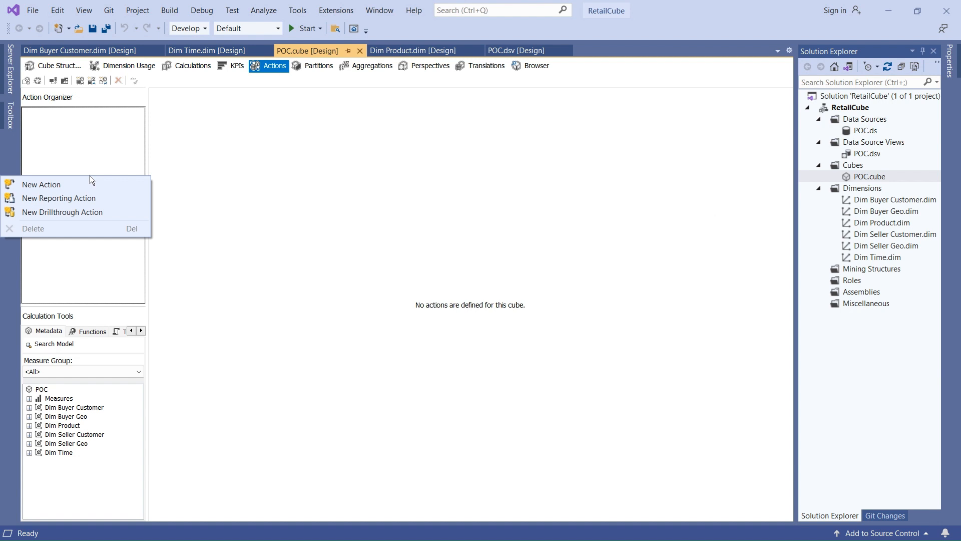
pyautogui.click(51, 211)
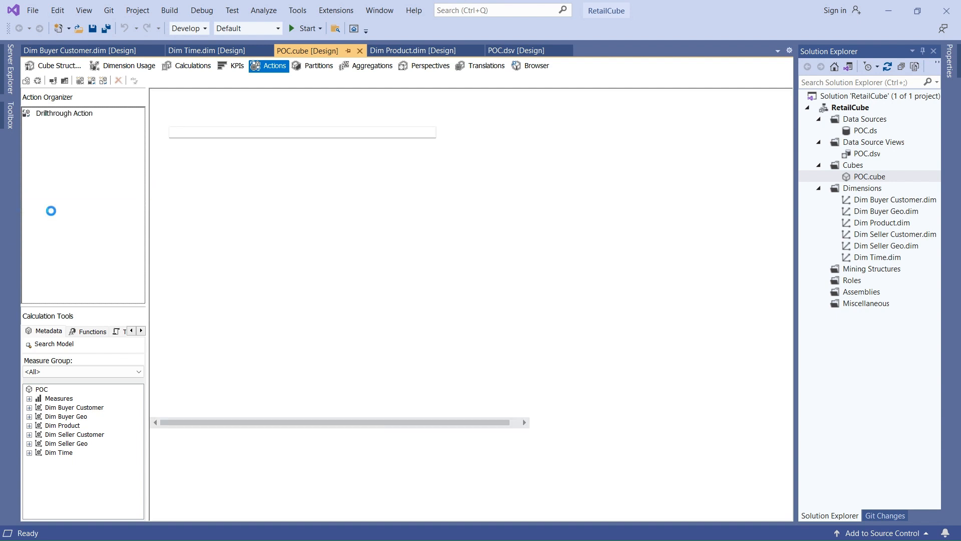
pyautogui.click(226, 131)
pyautogui.hotkey('ctrl', 'a')
pyautogui.press('BackSpace')
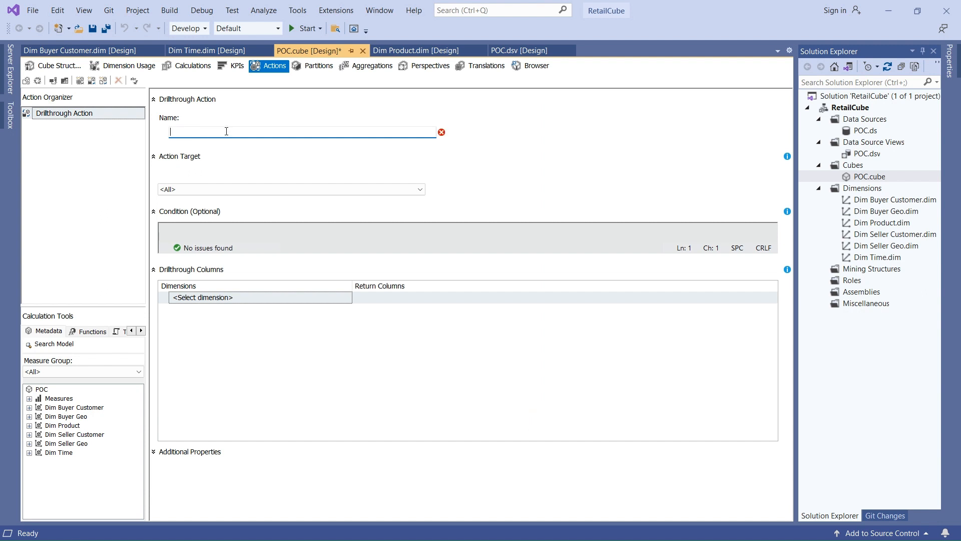
pyautogui.write('SalesInDetails')
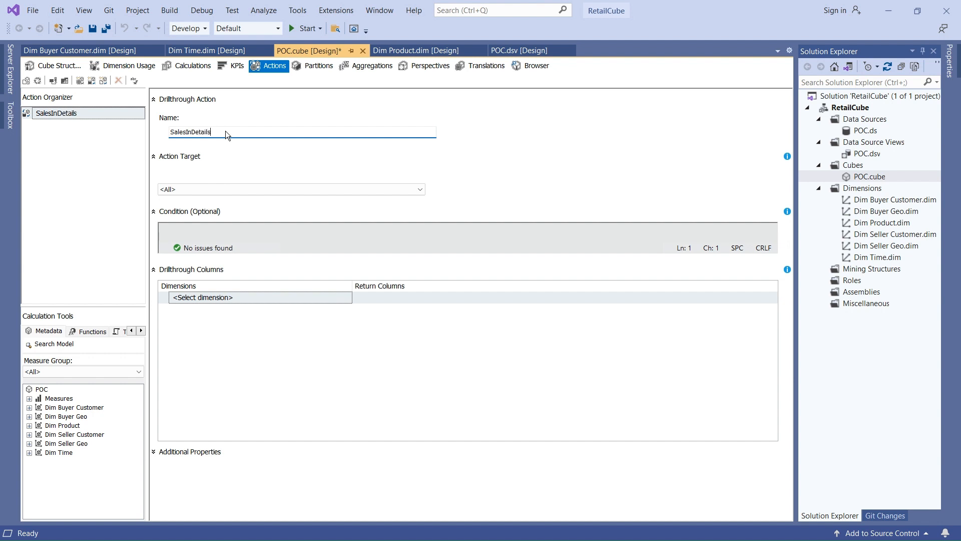
pyautogui.click(223, 188)
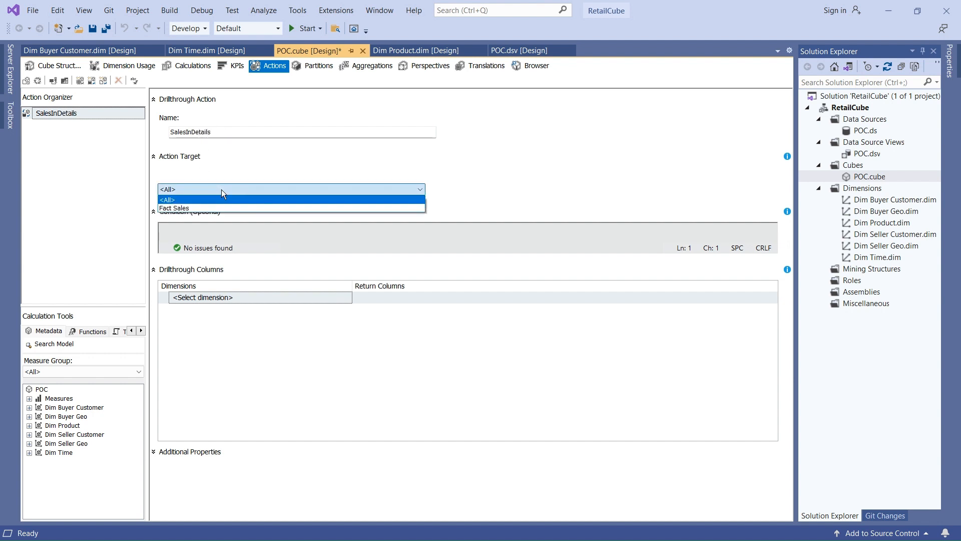
pyautogui.click(194, 207)
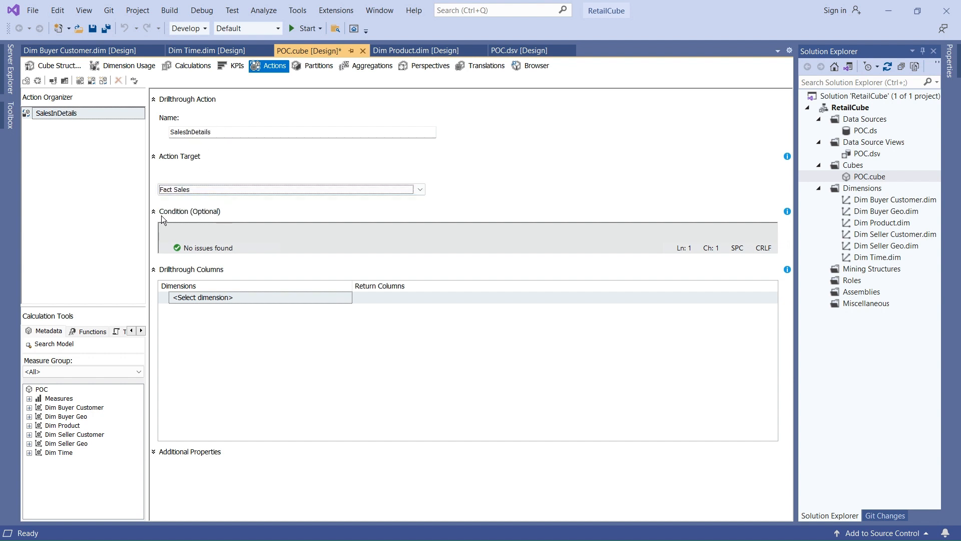
# - Insert the Sales In Net USD measure from Fact Sales into the action's condition
pyautogui.click(203, 234)
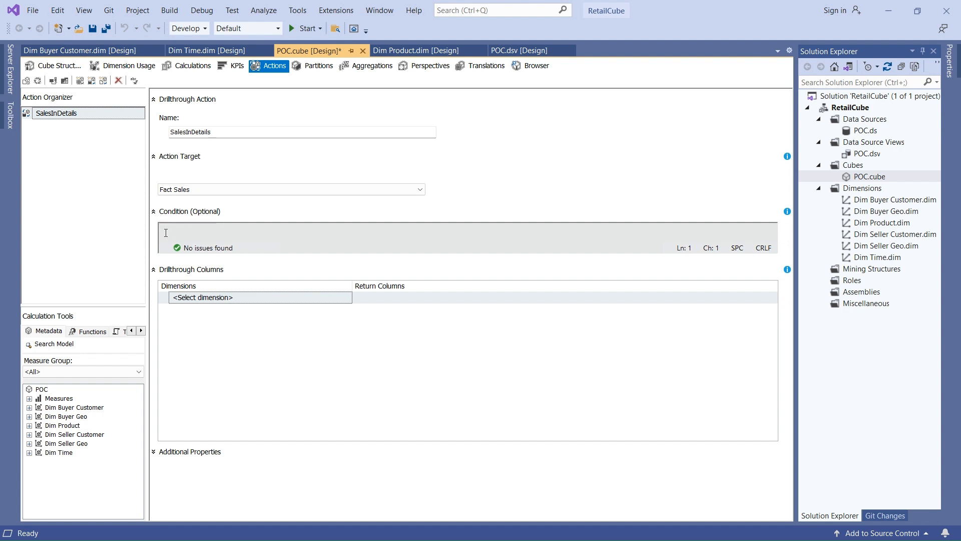
pyautogui.click(29, 398)
pyautogui.click(38, 408)
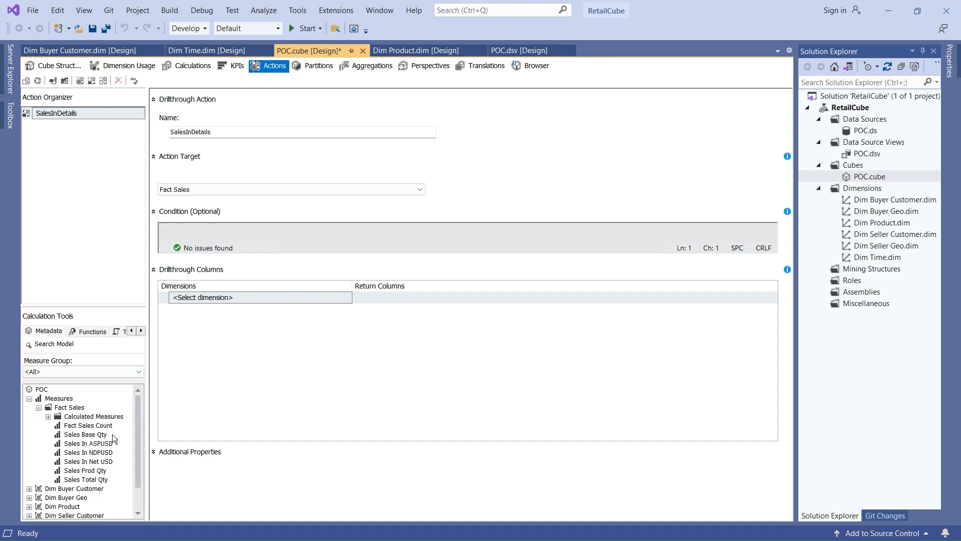
pyautogui.moveTo(94, 461); pyautogui.dragTo(273, 235)
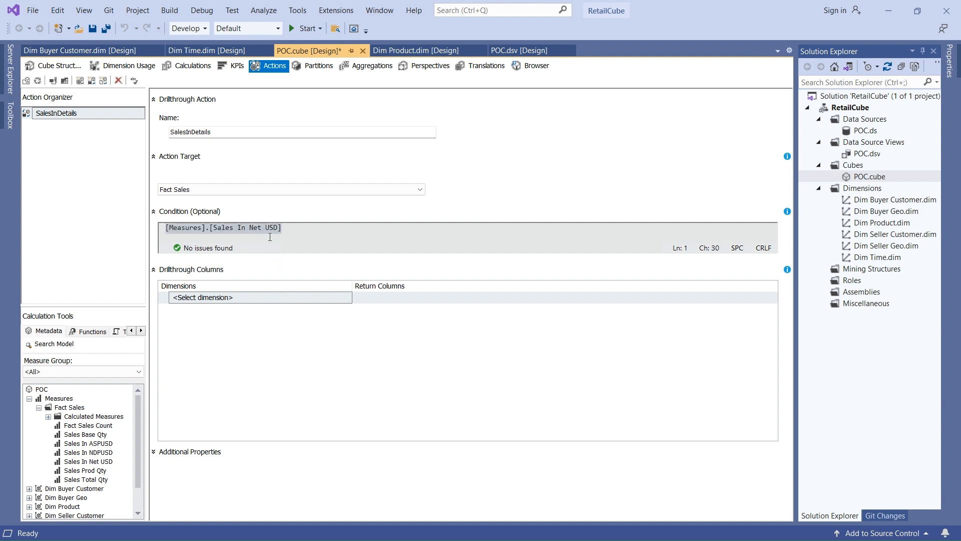
# - Complete the action's condition so it reads [Measures].CurrentMember is [Measures].[Sales In Net USD]
pyautogui.press('Home')
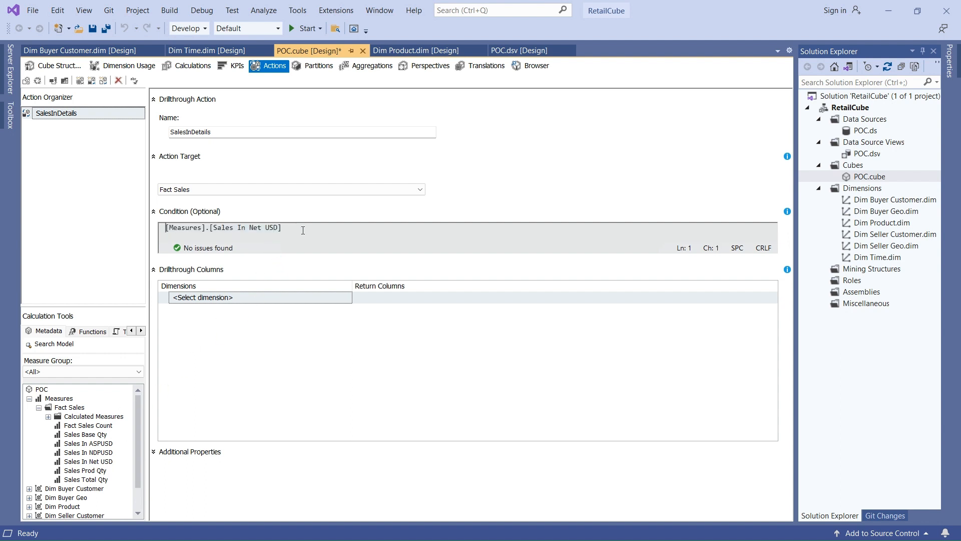
pyautogui.write('[')
pyautogui.click(213, 228)
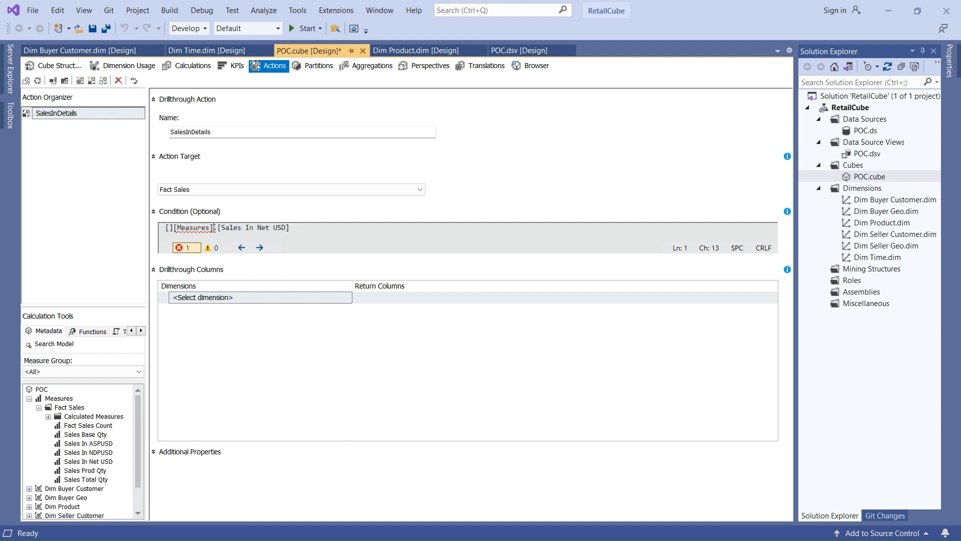
pyautogui.hotkey('shift', 'Home')
pyautogui.hotkey('shift', 'Right')
pyautogui.hotkey('shift', 'Right')
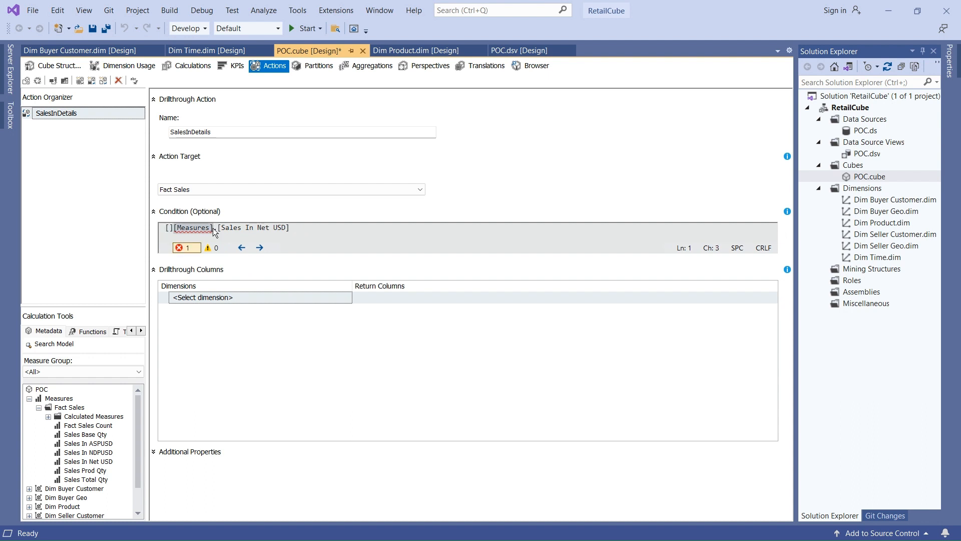
pyautogui.hotkey('shift', 'Right')
pyautogui.hotkey('shift', 'Right')
pyautogui.hotkey('ctrl', 'z')
pyautogui.hotkey('ctrl', 'z')
pyautogui.write('[Measures].CurrentM')
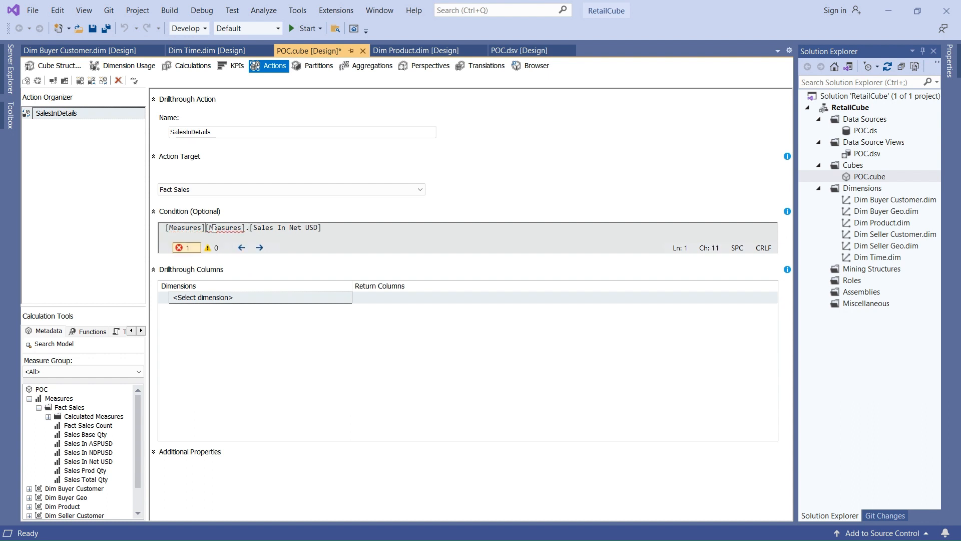
pyautogui.write('ember is')
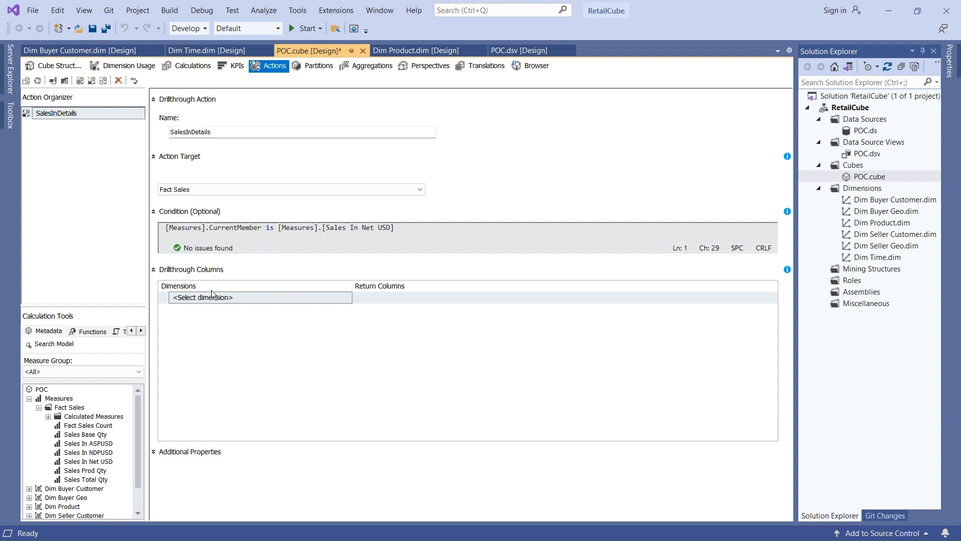
# - Add Measures to the drillthrough columns, returning Sales In Net USD and Sales In ASPUSD
pyautogui.click(240, 299)
pyautogui.click(325, 299)
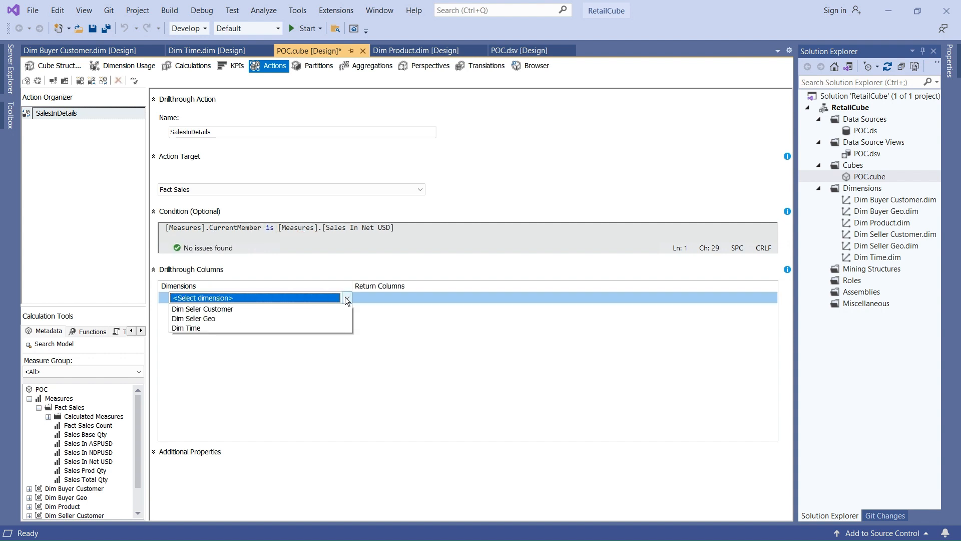
pyautogui.click(218, 319)
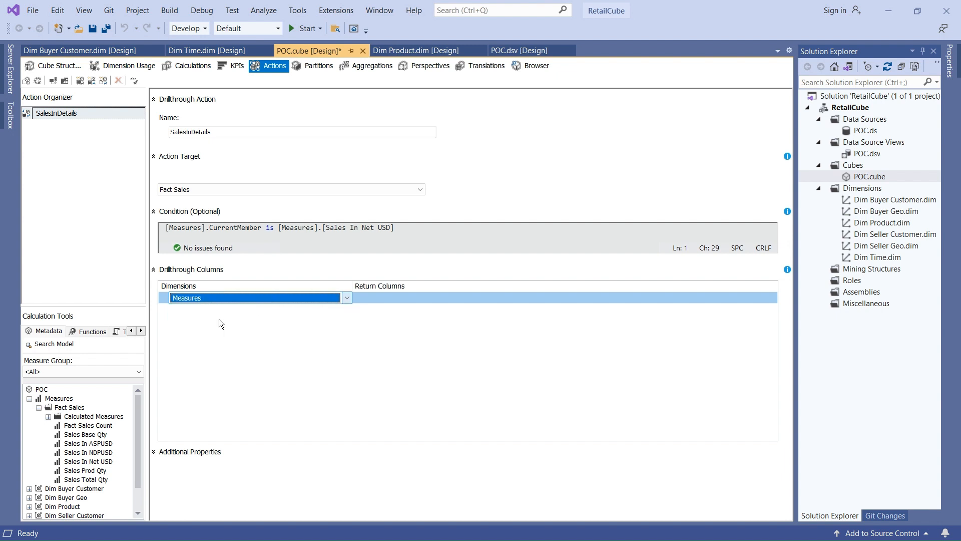
pyautogui.click(402, 297)
pyautogui.click(368, 319)
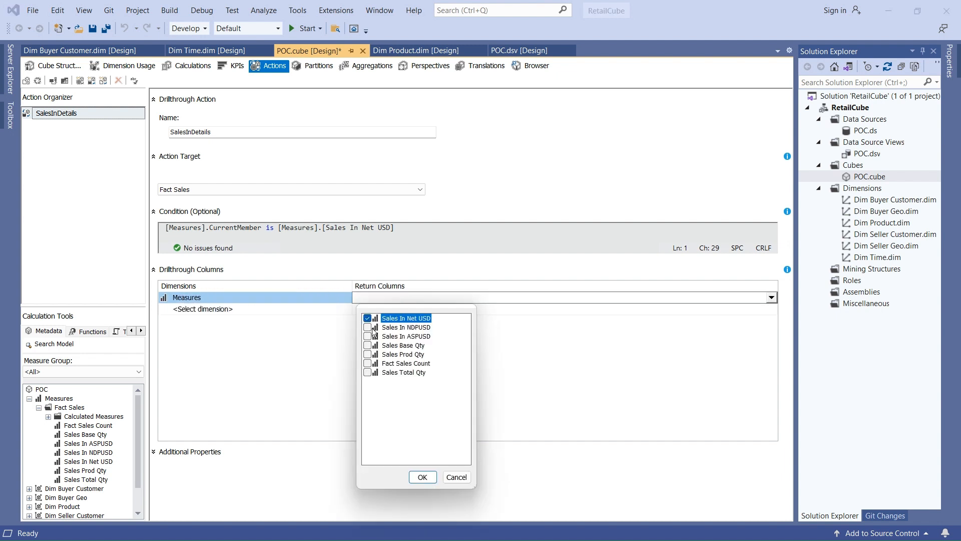
pyautogui.click(367, 336)
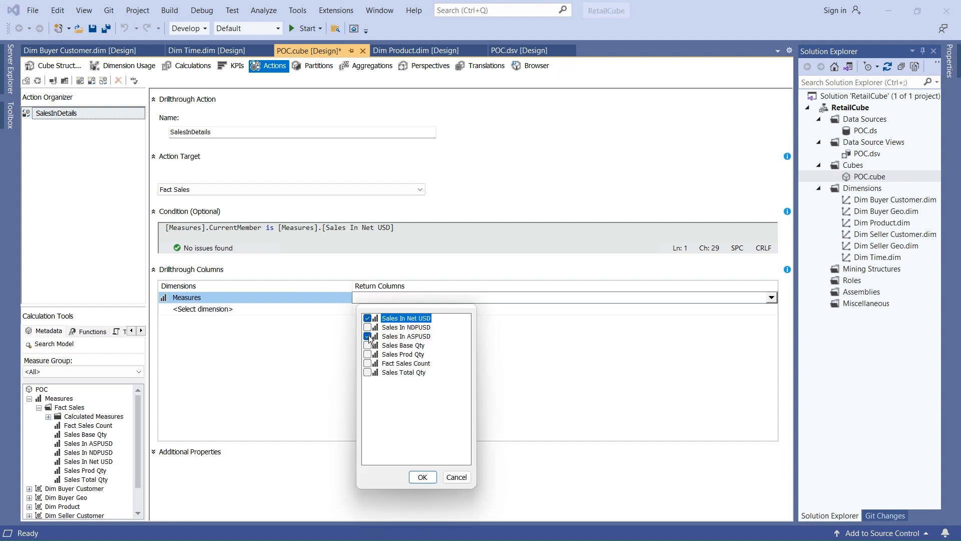
pyautogui.click(423, 476)
# - Add Dim Seller Customer to the drillthrough columns, returning Seller Customer Name
pyautogui.click(277, 311)
pyautogui.click(278, 311)
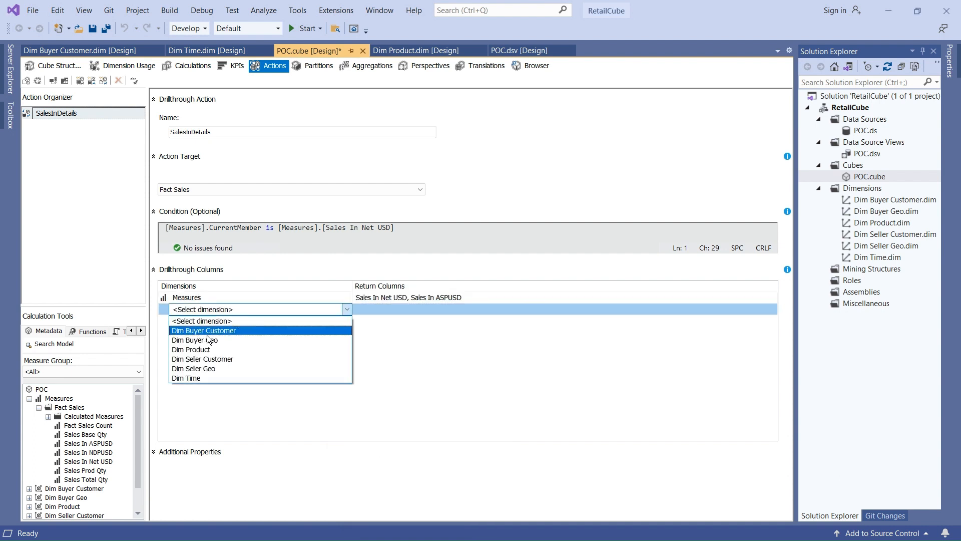
pyautogui.click(173, 362)
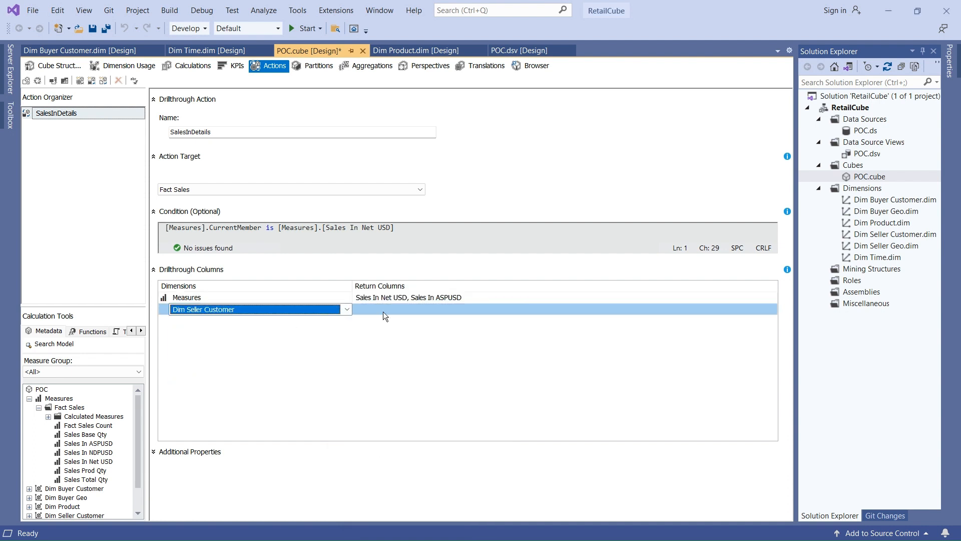
pyautogui.click(421, 306)
pyautogui.click(368, 339)
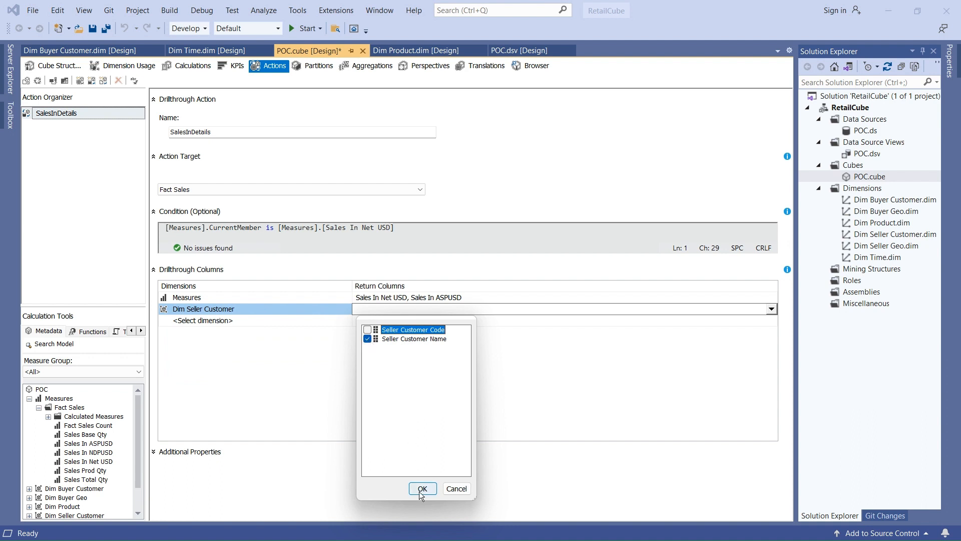
pyautogui.click(423, 488)
# - Add Dim Time to the drillthrough columns, returning Transaction Date
pyautogui.click(263, 321)
pyautogui.click(263, 323)
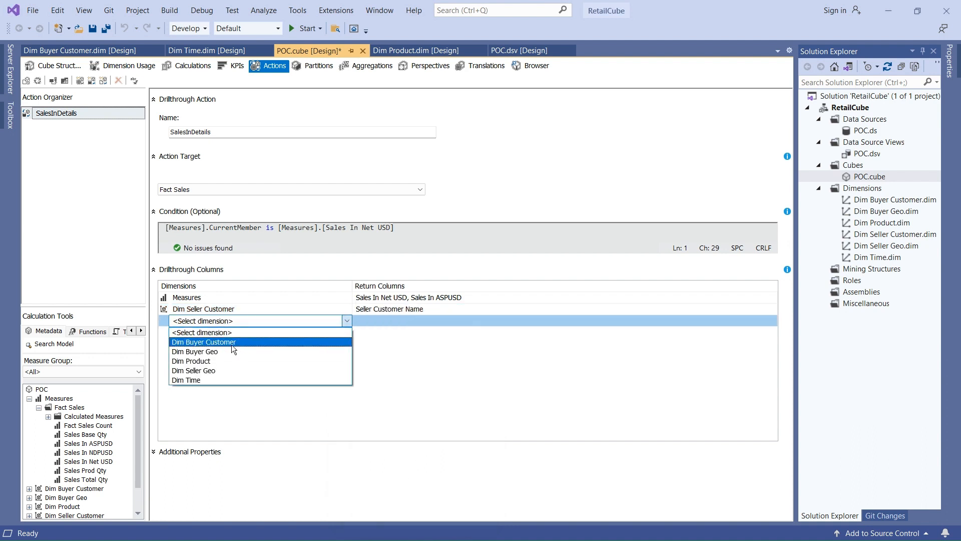
pyautogui.click(220, 382)
pyautogui.click(413, 321)
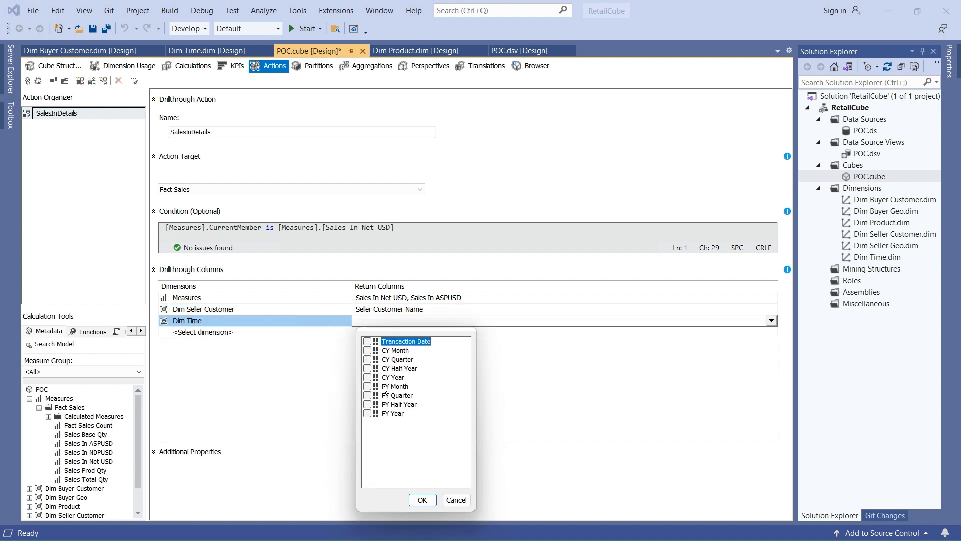
pyautogui.click(368, 341)
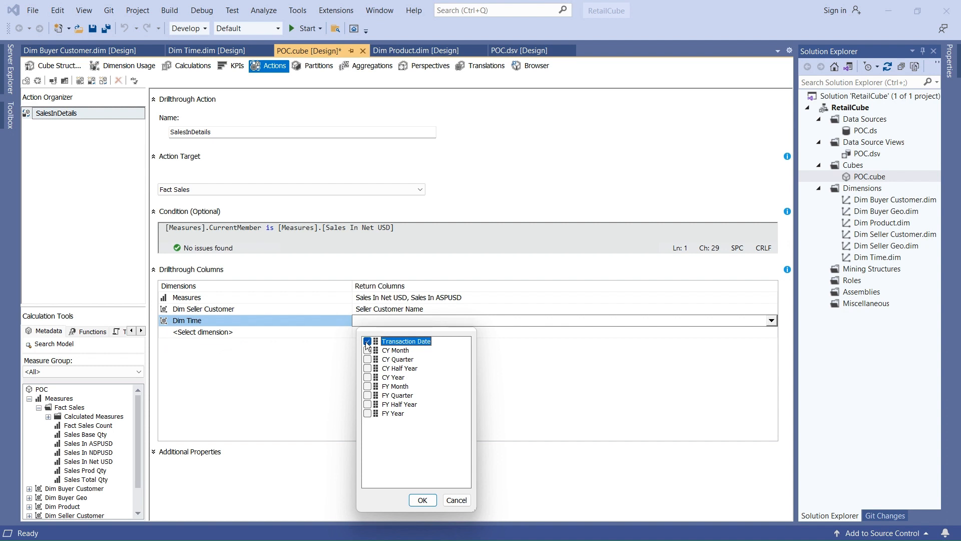
pyautogui.click(423, 500)
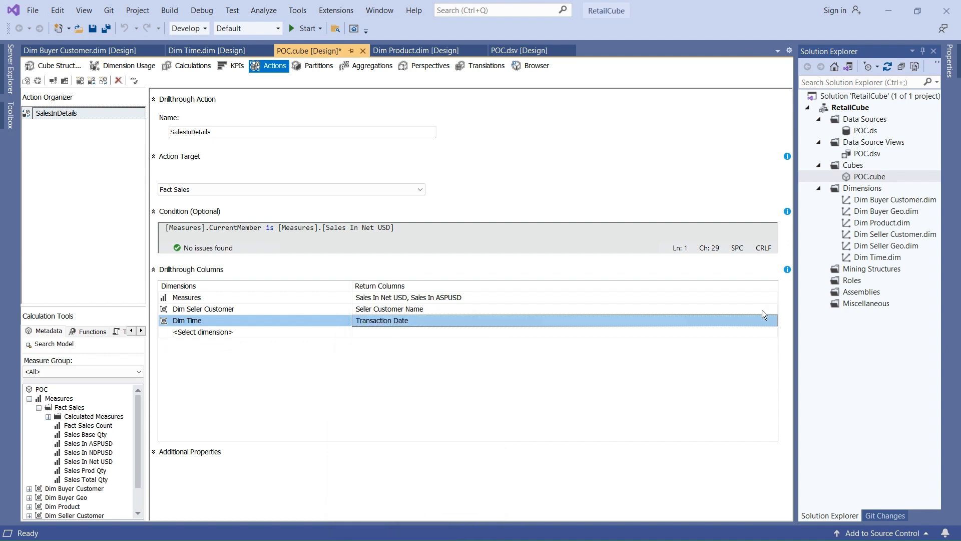
# - Examine the SalesInDetails action's additional properties, including the options of the first True/False setting
pyautogui.click(154, 270)
pyautogui.click(155, 291)
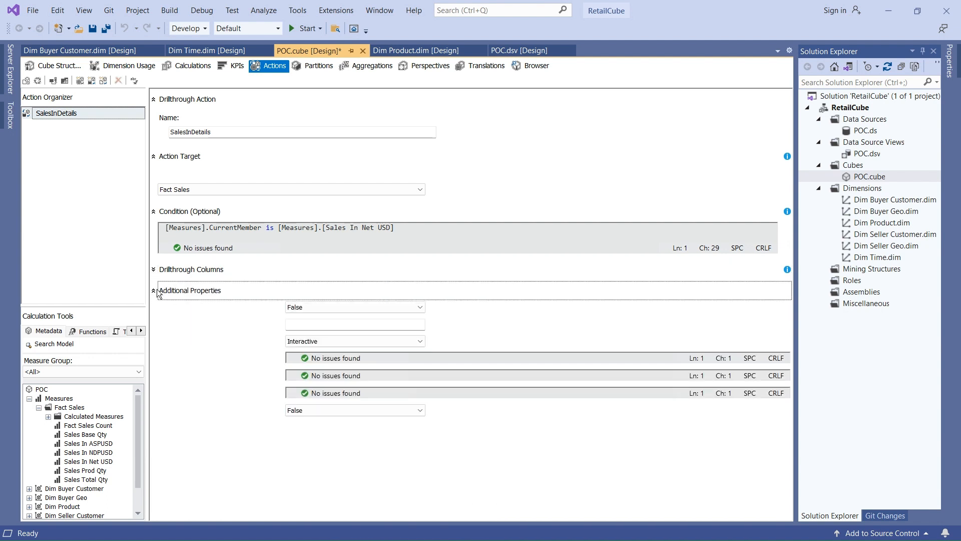
pyautogui.click(420, 307)
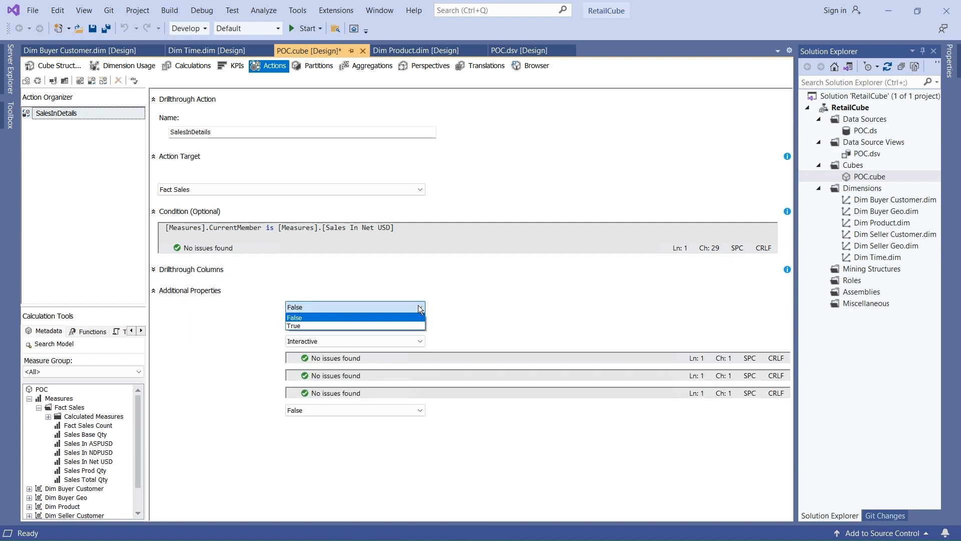
pyautogui.click(420, 309)
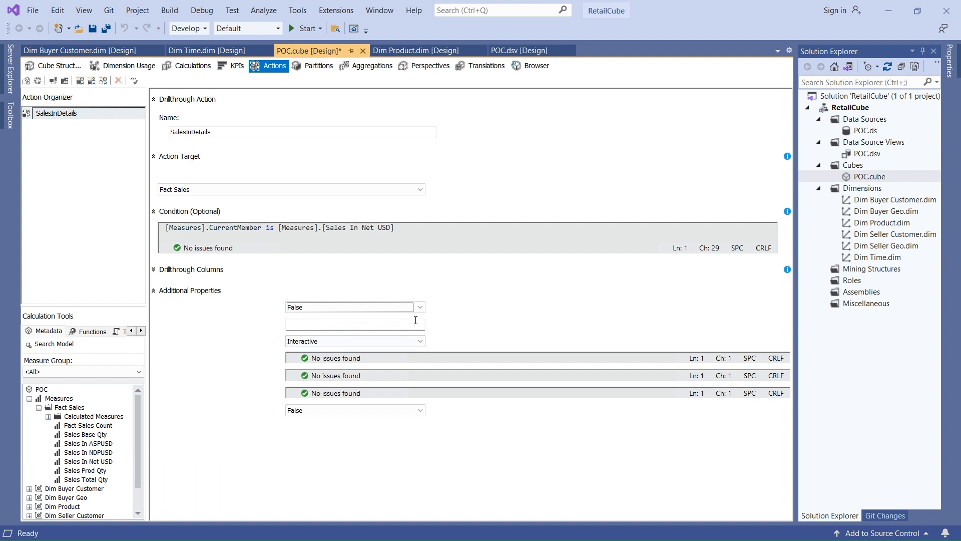
pyautogui.click(154, 292)
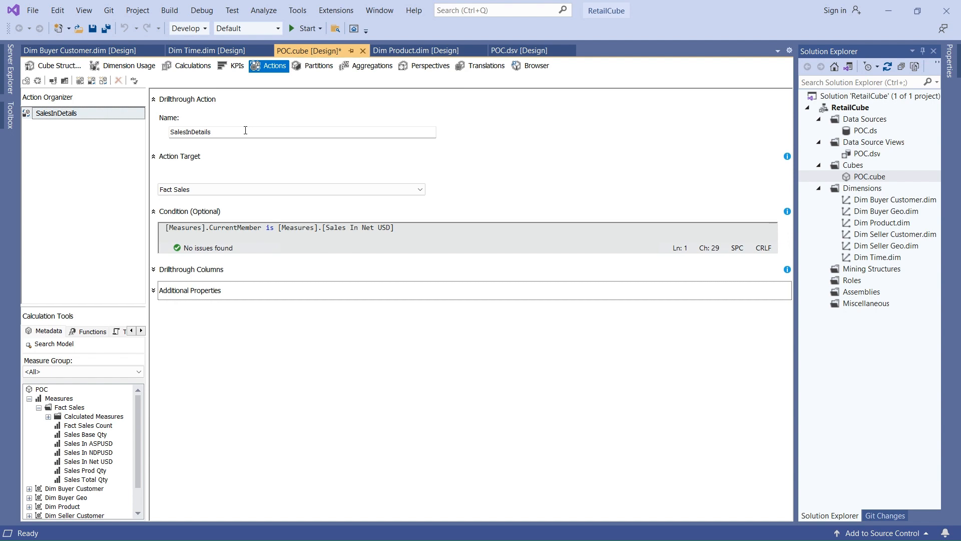
# - Deploy the RetailCube project, overwriting the LocalHost database, and switch to Excel to refresh all workbook data
pyautogui.click(301, 25)
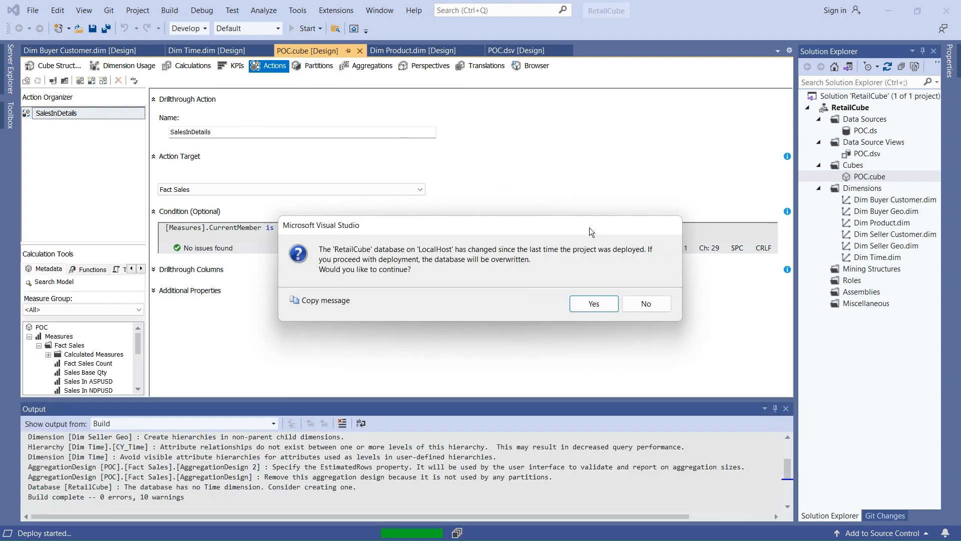
pyautogui.click(586, 299)
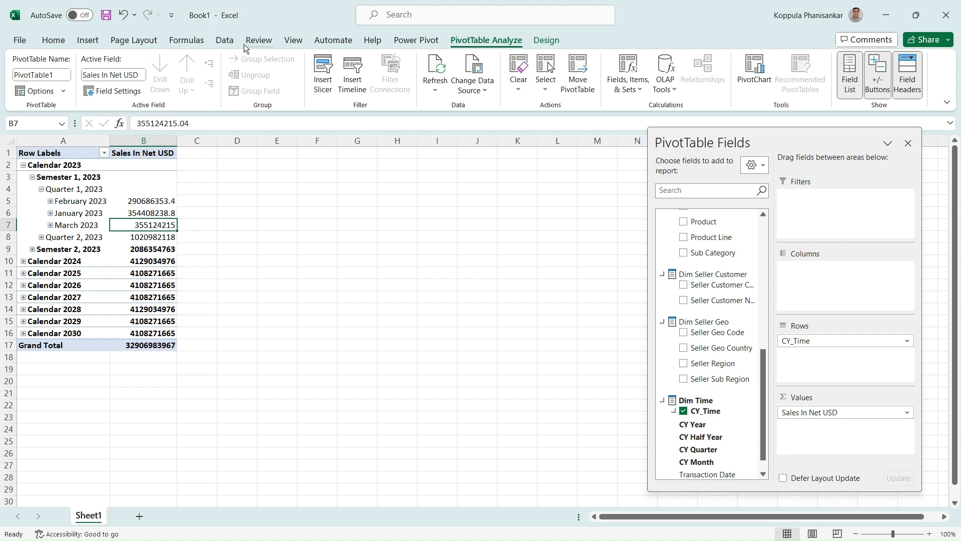
pyautogui.click(231, 41)
pyautogui.click(234, 91)
pyautogui.click(255, 109)
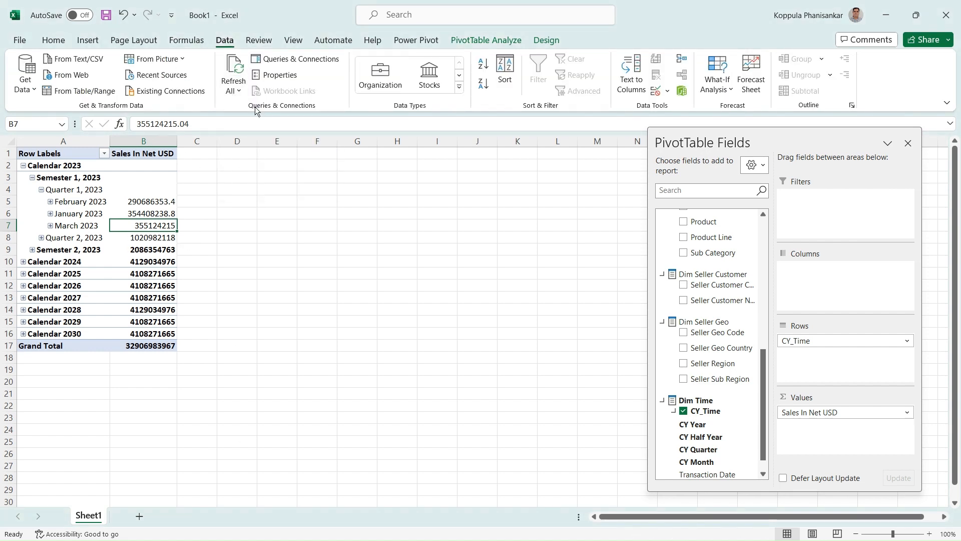
# - Run the SalesInDetails action on March 2023's Sales In Net USD value and return to Sheet1 after viewing the returned rows
pyautogui.rightClick(145, 224)
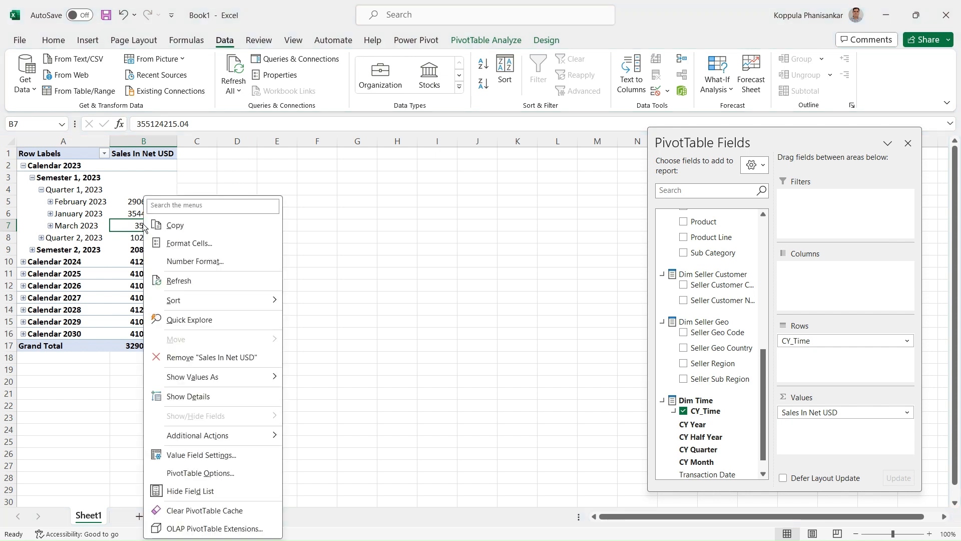
pyautogui.moveTo(250, 433)
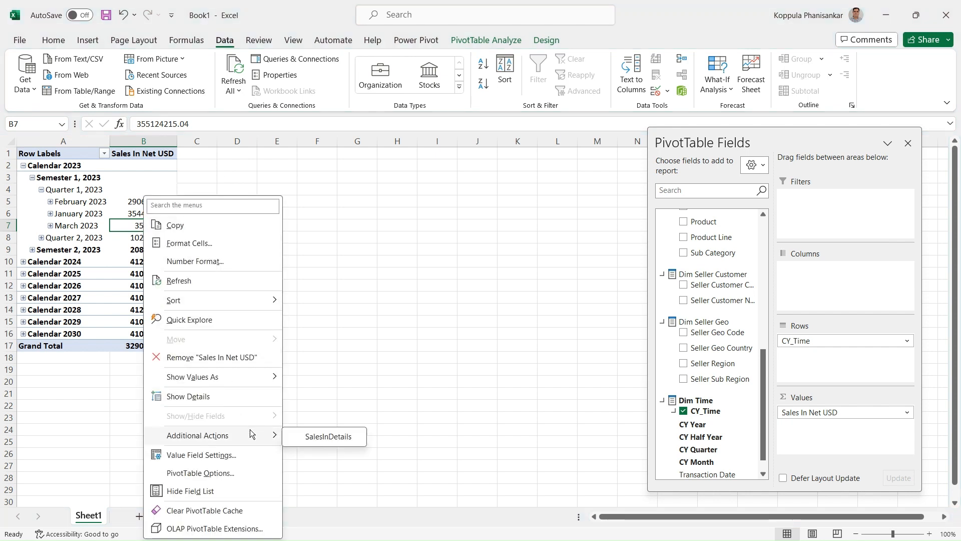
pyautogui.click(312, 438)
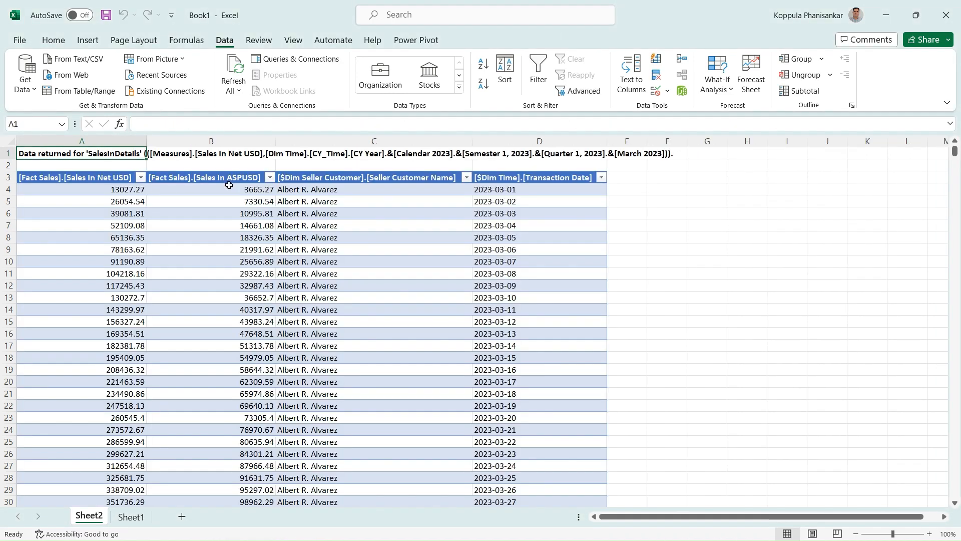
pyautogui.click(601, 178)
pyautogui.click(666, 254)
pyautogui.click(128, 517)
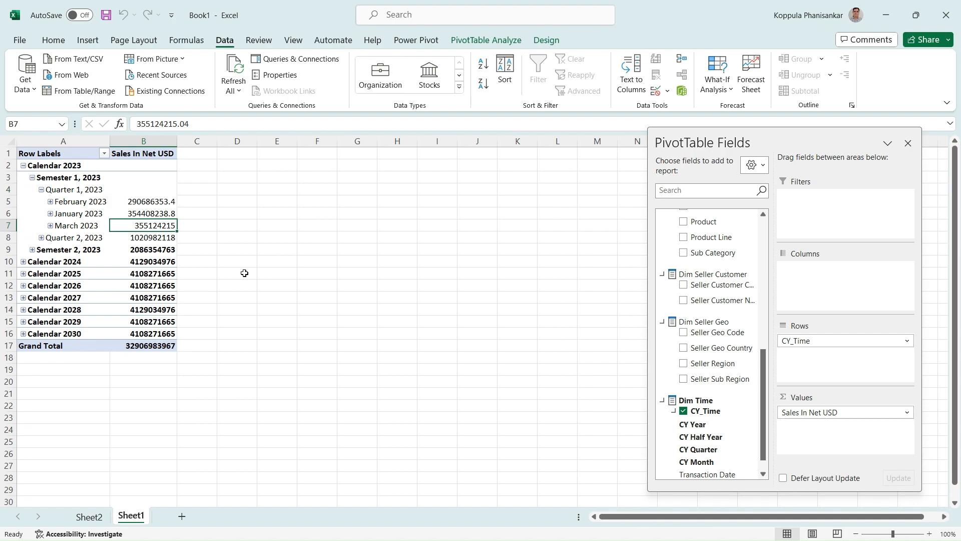
# - Switch to Visual Studio and check which new action types can be created for the POC cube
pyautogui.click(144, 538)
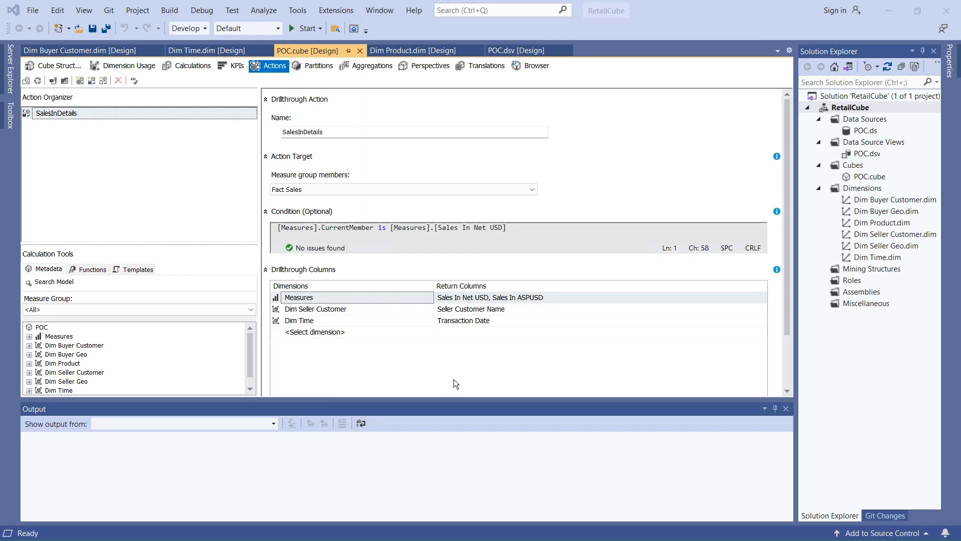
pyautogui.rightClick(182, 164)
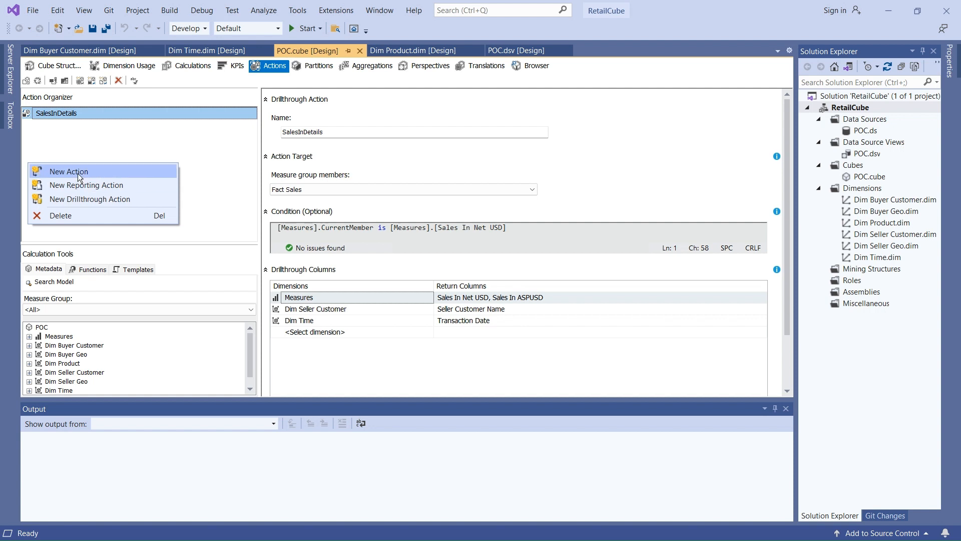
pyautogui.click(199, 152)
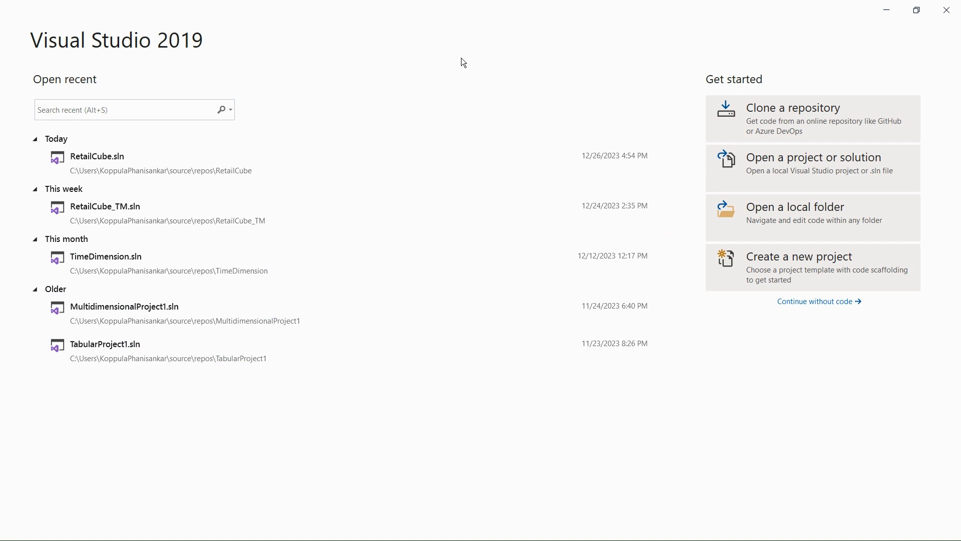
# - Open RetailCube.sln in a second Visual Studio instance and restore its window to a smaller size
pyautogui.click(185, 169)
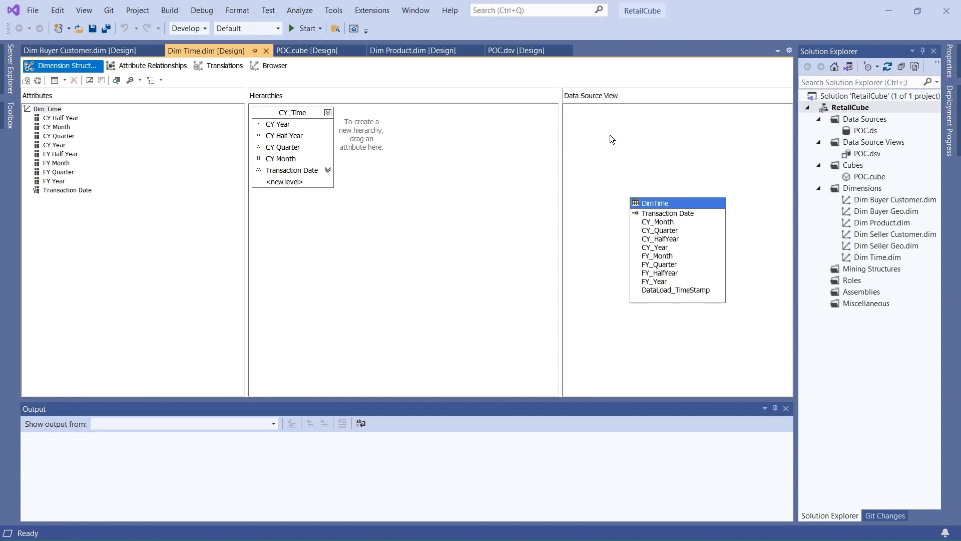
pyautogui.moveTo(712, 6); pyautogui.dragTo(609, 94)
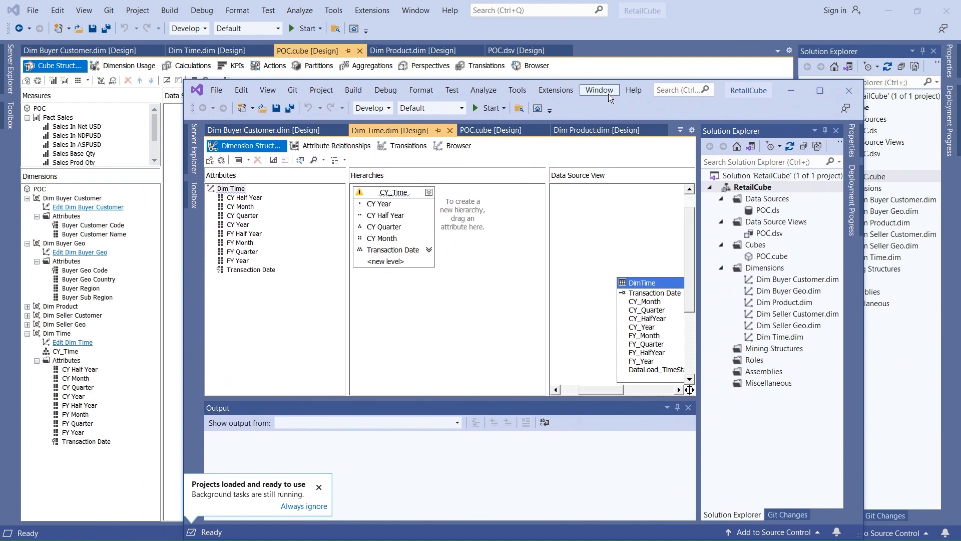
# - Open the existing Analysis Services database RetailCube from server Localhost, closing the current solution
pyautogui.click(222, 91)
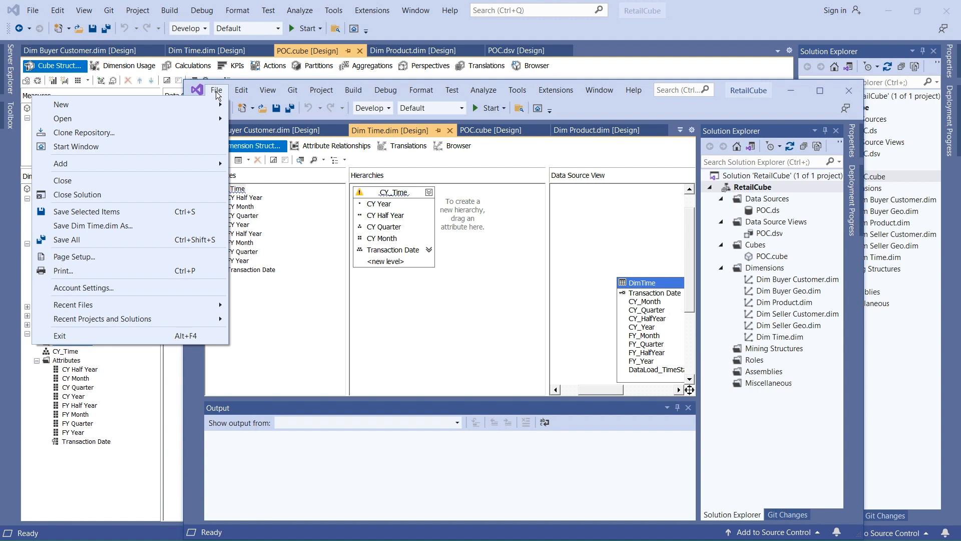
pyautogui.moveTo(219, 119)
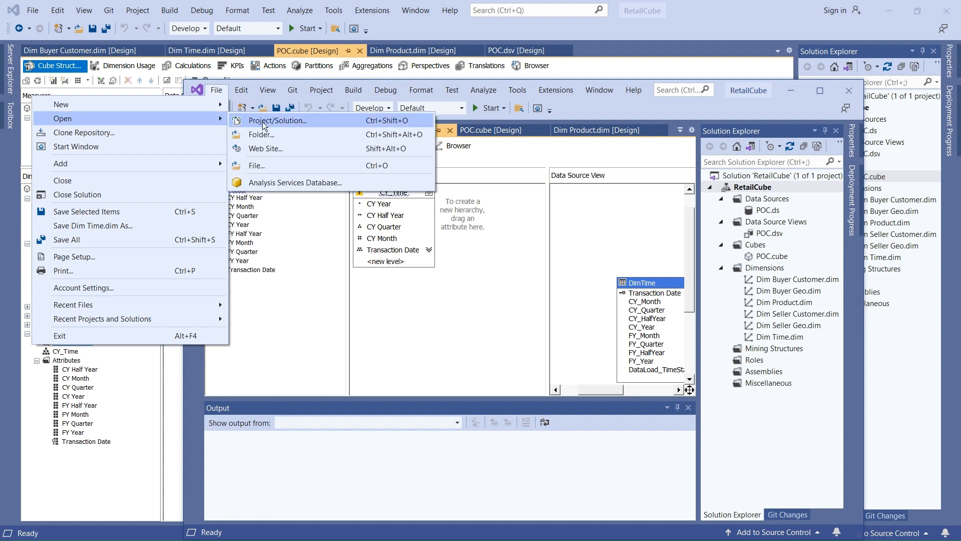
pyautogui.click(281, 181)
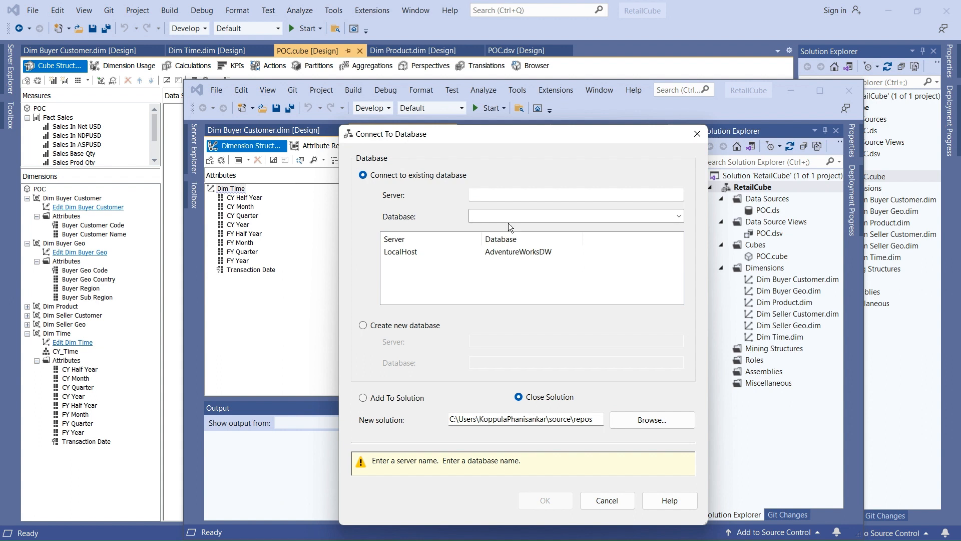
pyautogui.click(516, 196)
pyautogui.write('Localhost')
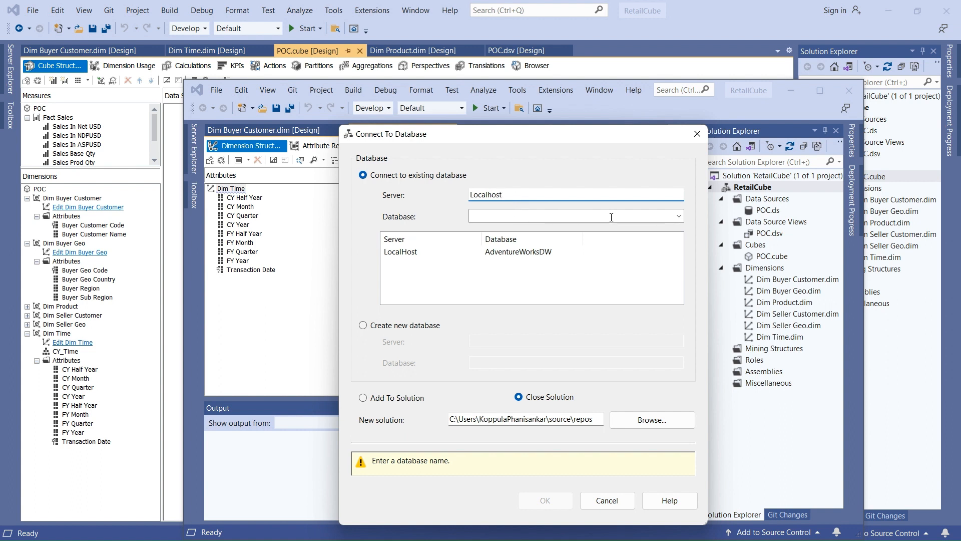
pyautogui.click(679, 217)
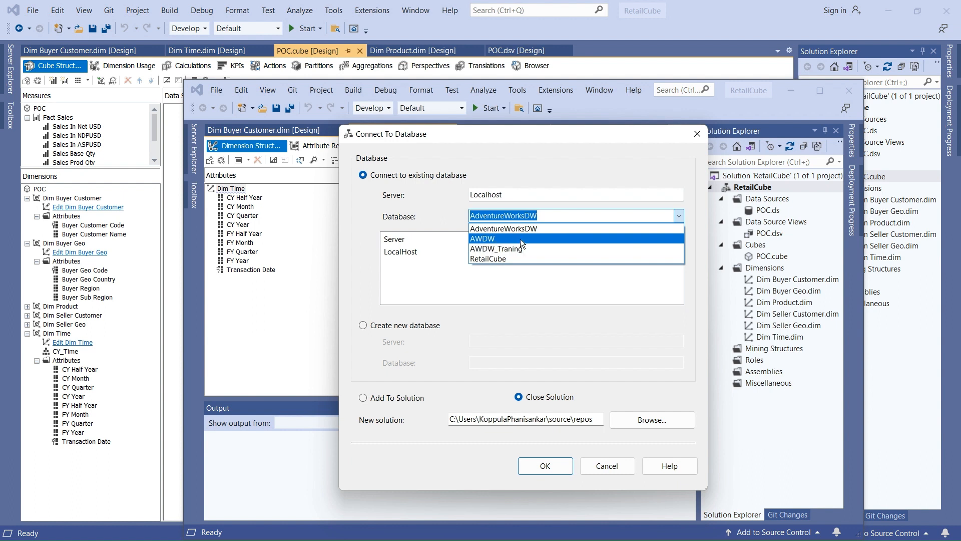
pyautogui.click(491, 258)
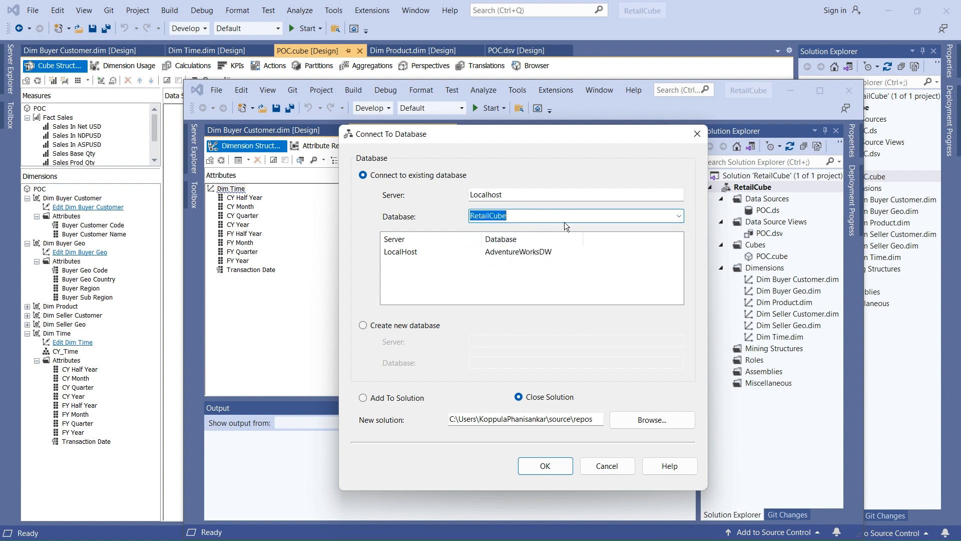
pyautogui.click(545, 465)
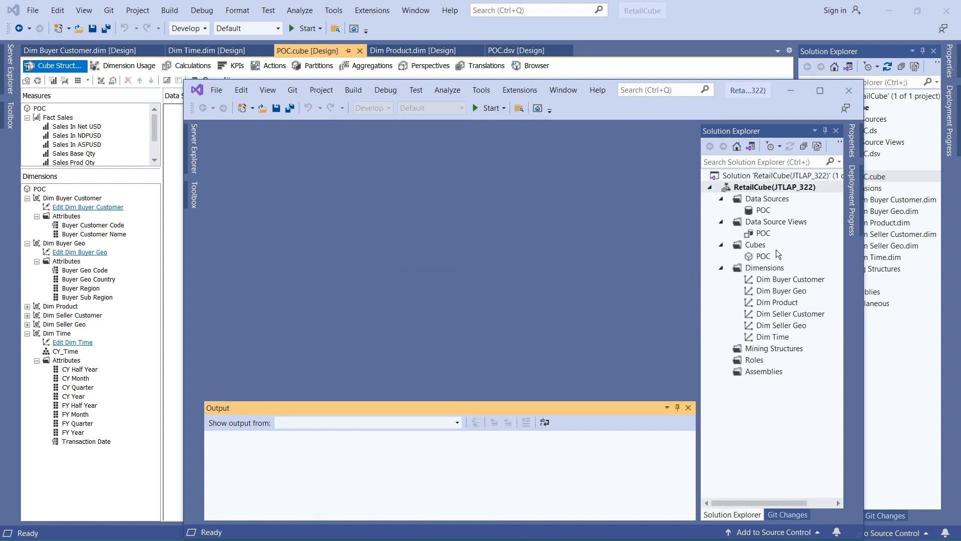
# - Open the POC cube from the connected RetailCube database, close the output window and maximize Visual Studio
pyautogui.click(761, 257)
pyautogui.doubleClick(761, 258)
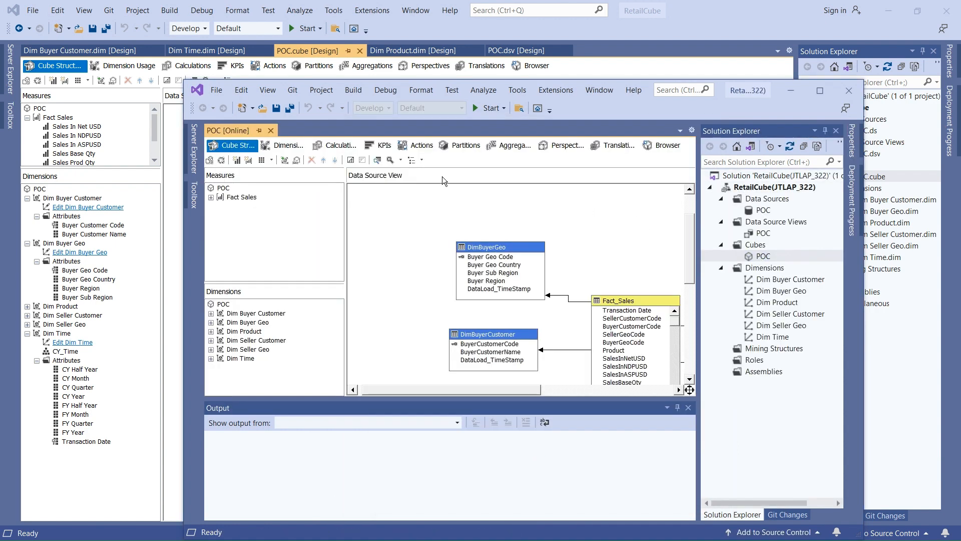
pyautogui.click(689, 407)
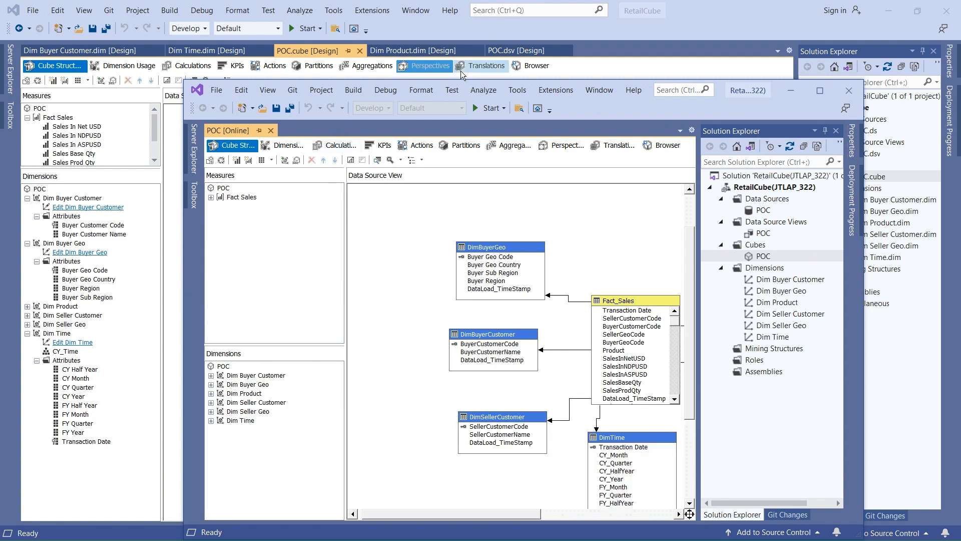
pyautogui.moveTo(577, 110); pyautogui.dragTo(711, 99)
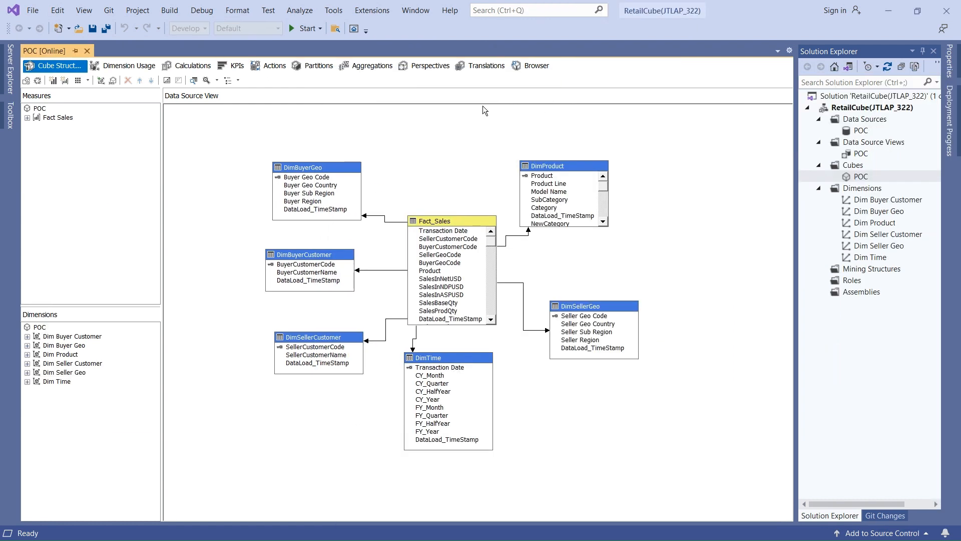
# - Display the PM_SellInNetUSD calculation of the online POC cube
pyautogui.click(196, 67)
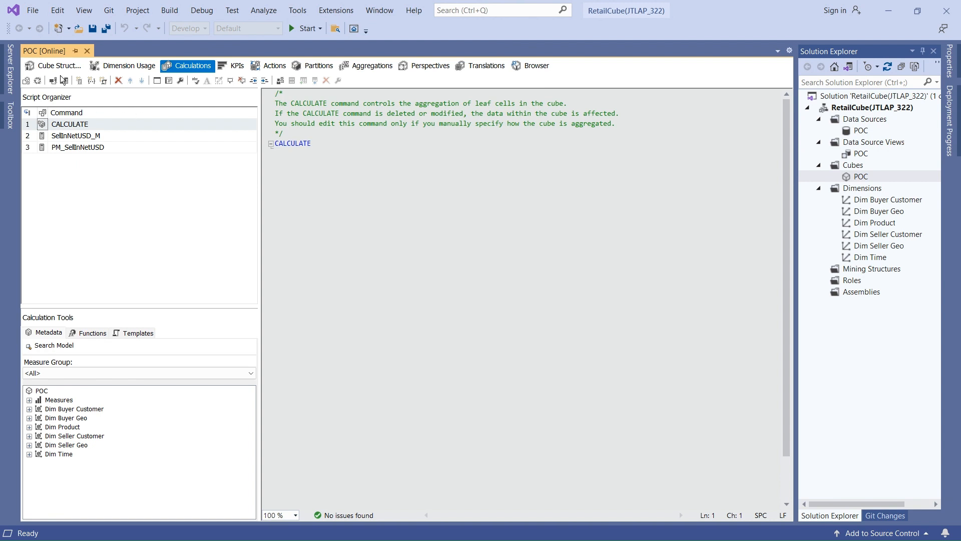
pyautogui.click(108, 147)
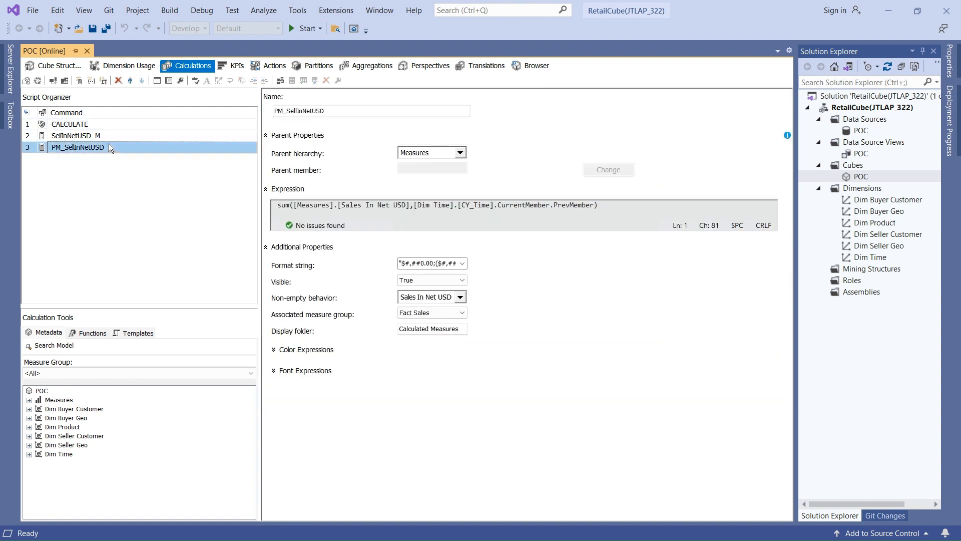
# - Append * 100 to the PM_SellInNetUSD expression and save the online POC cube
pyautogui.click(604, 210)
pyautogui.write('*')
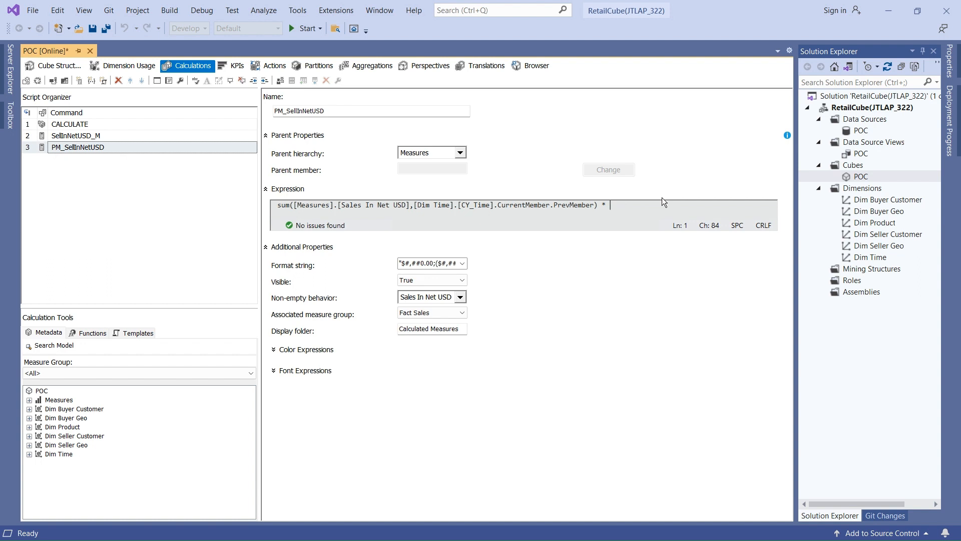
pyautogui.write(' 100')
pyautogui.click(109, 30)
# - Switch to Excel, refresh the pivot table's data and add the calculated measures SellInNetUSD_M and PM_SellInNetUSD as values
pyautogui.hotkey('alt', 'Tab')
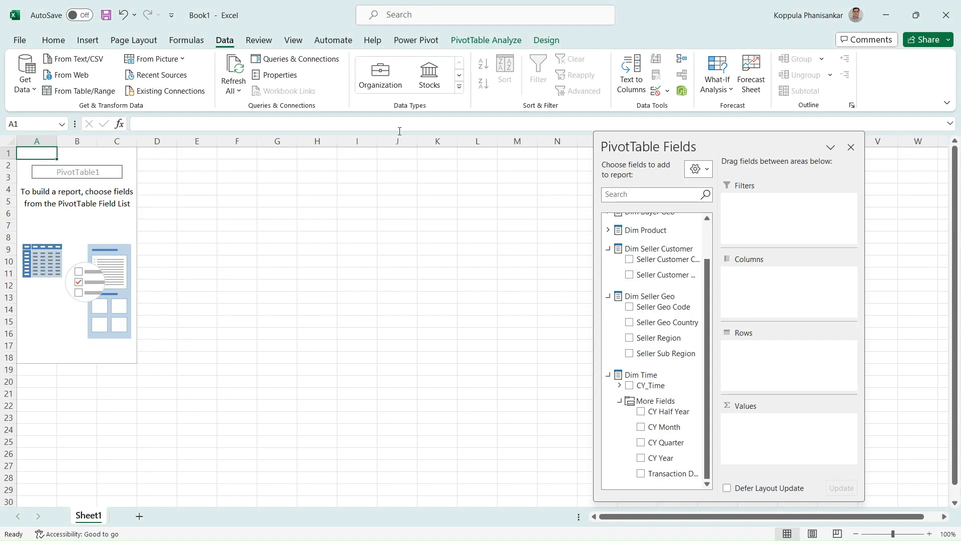
pyautogui.click(242, 95)
pyautogui.click(253, 110)
pyautogui.moveTo(707, 292); pyautogui.dragTo(705, 257)
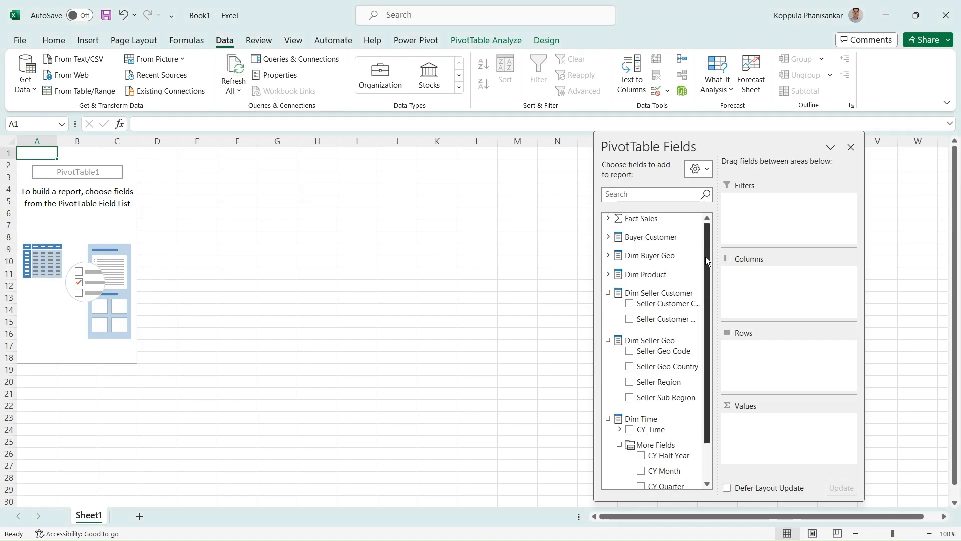
pyautogui.click(608, 219)
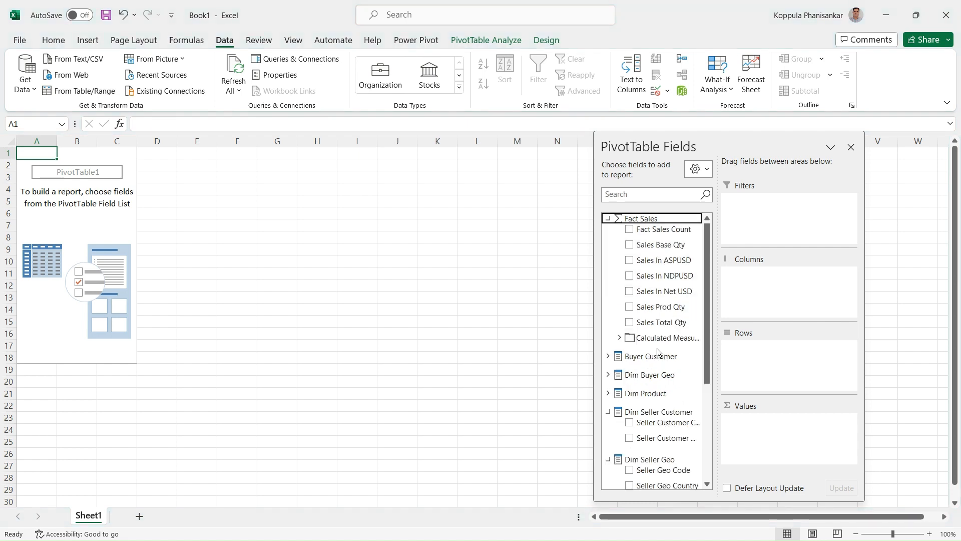
pyautogui.click(619, 338)
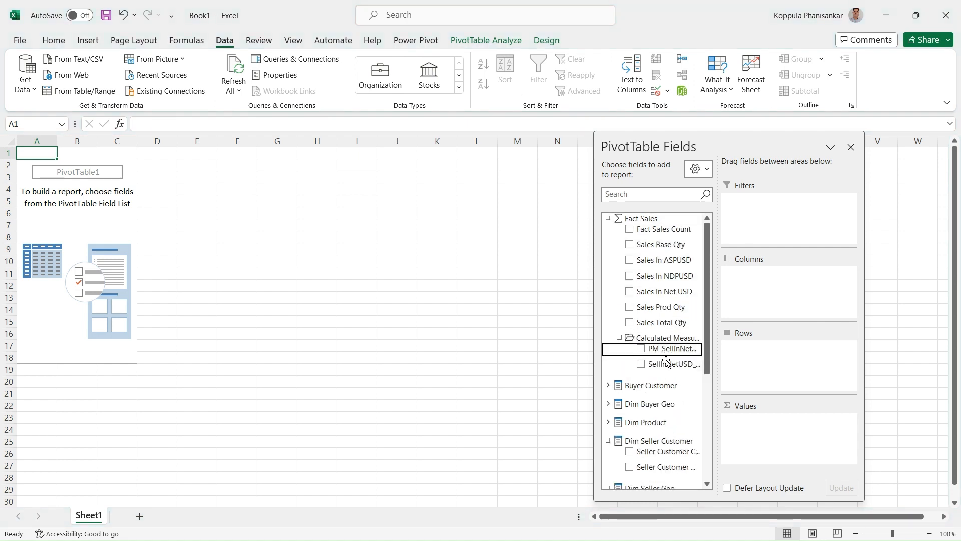
pyautogui.moveTo(666, 364); pyautogui.dragTo(746, 436)
pyautogui.moveTo(671, 348); pyautogui.dragTo(781, 441)
# - Add the CY_Time hierarchy from Dim Time to the pivot rows and check the PM_SellInNetUSD value for Calendar 2025
pyautogui.click(608, 218)
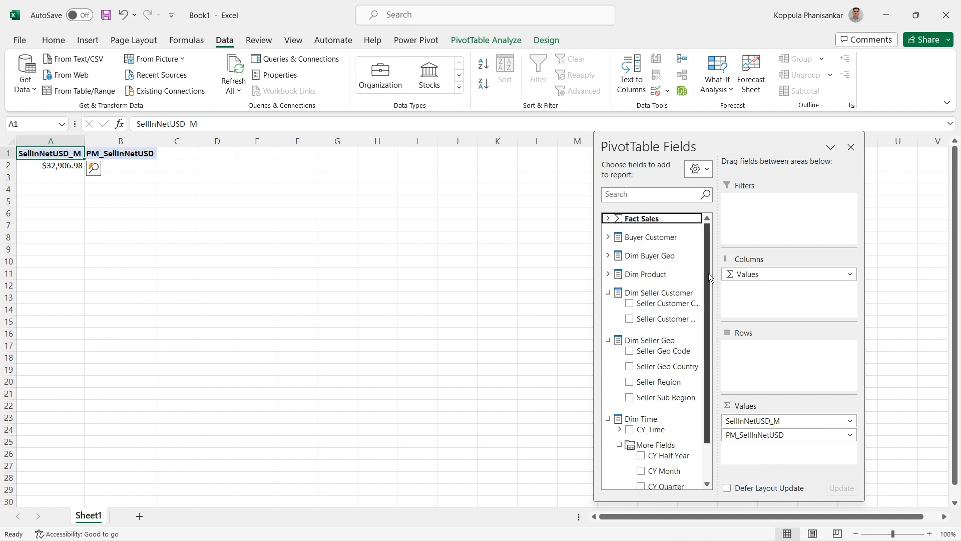
pyautogui.scroll(-2, 635, 376)
pyautogui.click(620, 385)
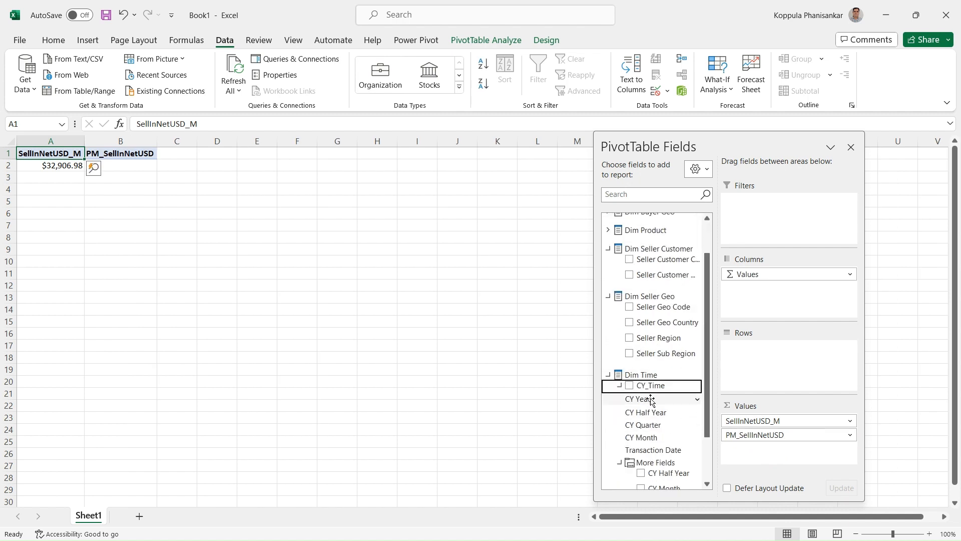
pyautogui.moveTo(651, 386); pyautogui.dragTo(691, 361)
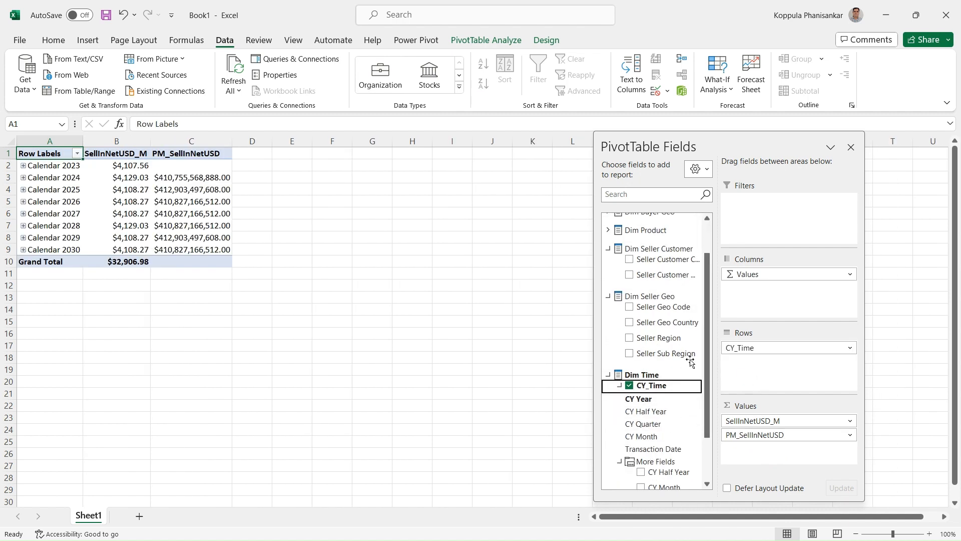
pyautogui.click(214, 186)
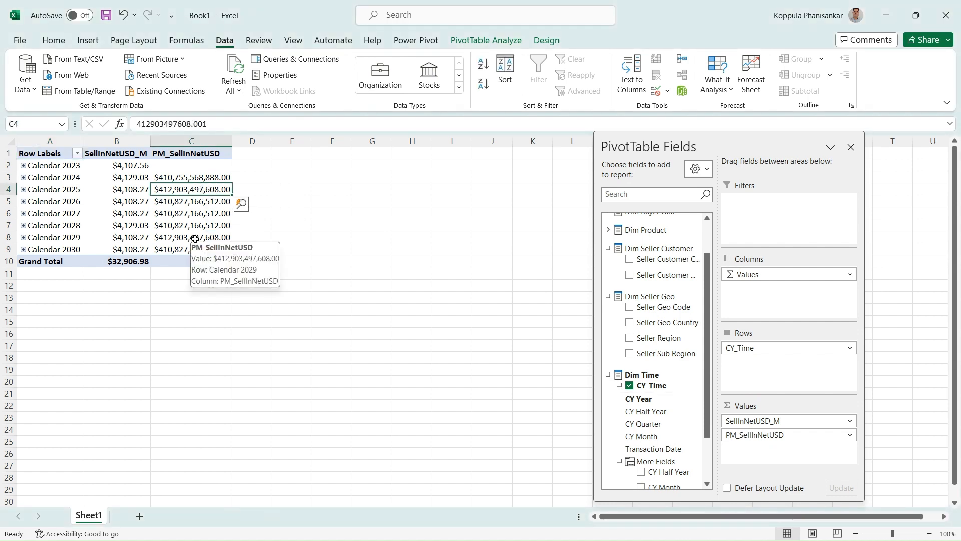
# - Switch back to Visual Studio and remove the * 100 factor from the PM_SellInNetUSD expression
pyautogui.hotkey('alt', 'Tab')
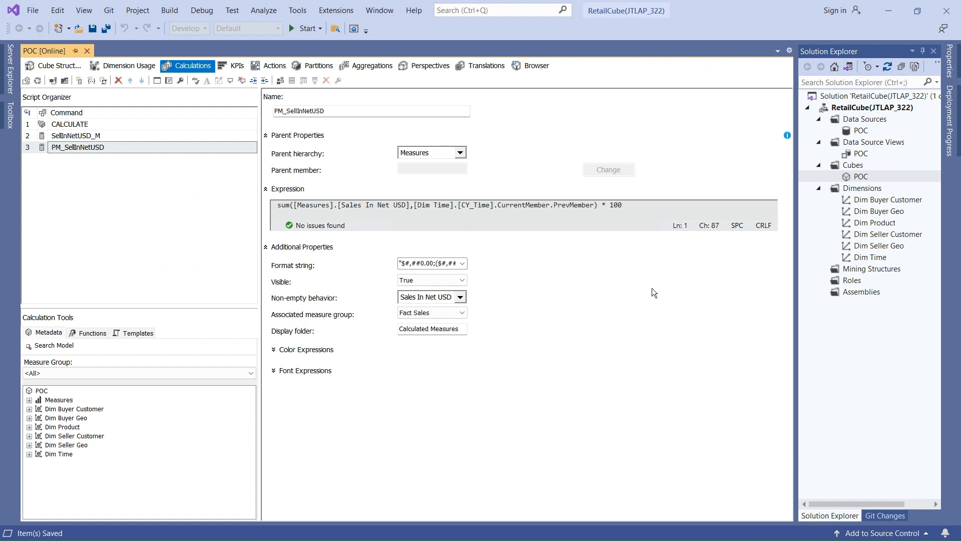
pyautogui.press('BackSpace')
pyautogui.press('BackSpace')
pyautogui.press('BackSpace')
pyautogui.press('BackSpace')
pyautogui.press('BackSpace')
pyautogui.press('BackSpace')
# - Close the Visual Studio instance with the online database, saving the changes to the POC cube
pyautogui.click(946, 10)
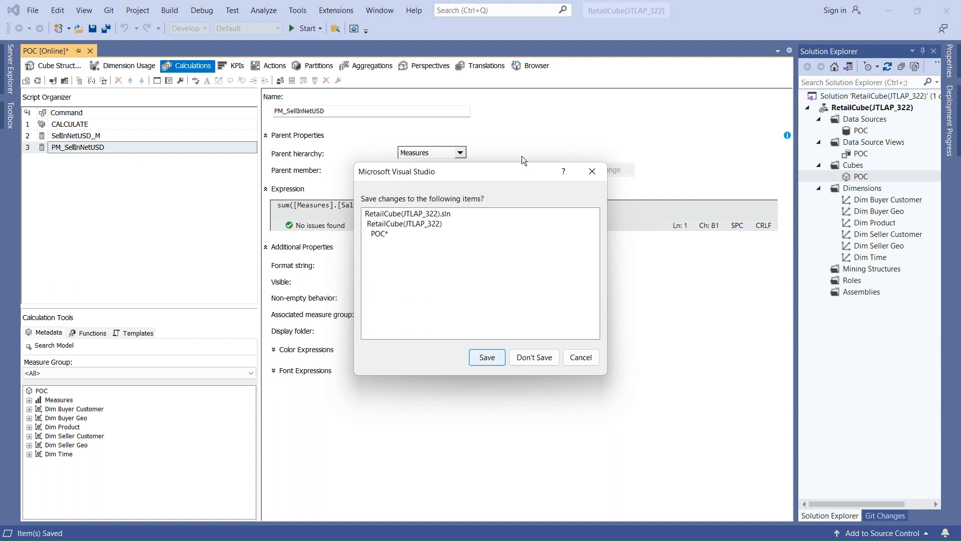
pyautogui.moveTo(508, 177); pyautogui.dragTo(620, 216)
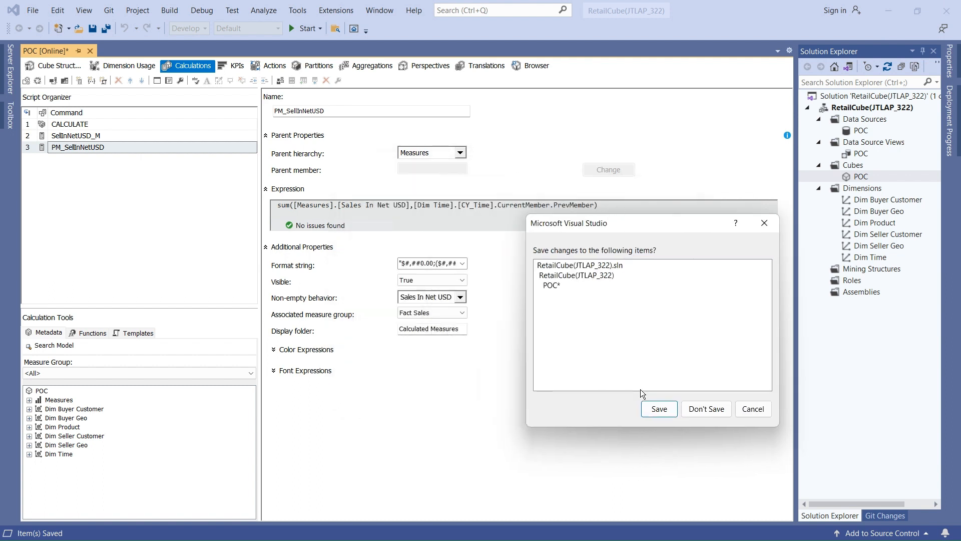
pyautogui.click(657, 409)
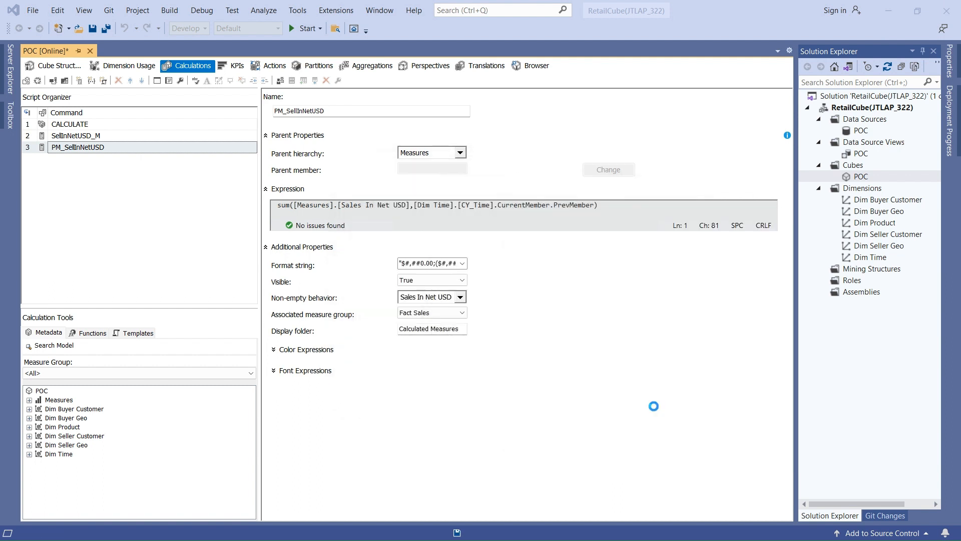
# - Switch to the OneNote session notes and highlight item 7 about restoring a deleted cube solution
pyautogui.hotkey('alt', 'Tab')
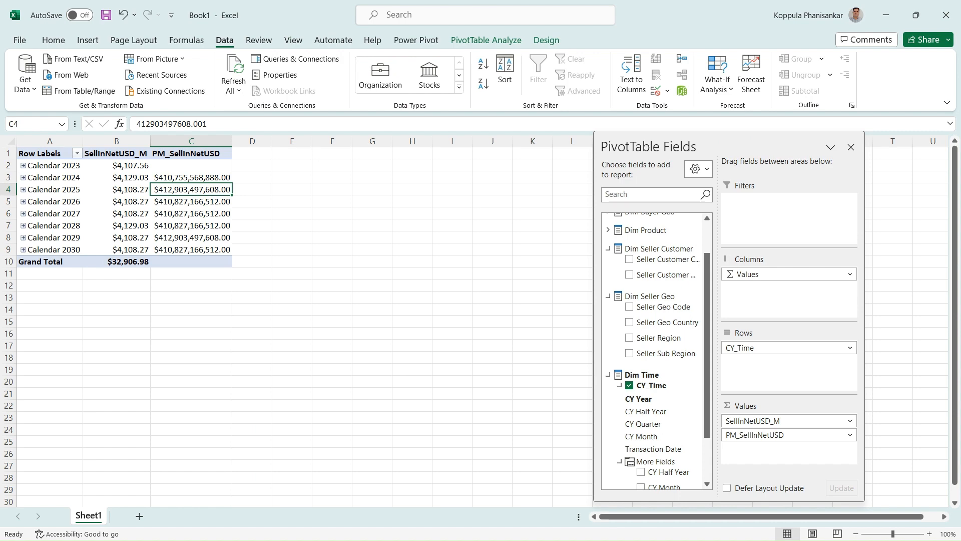
pyautogui.hotkey('alt', 'Tab')
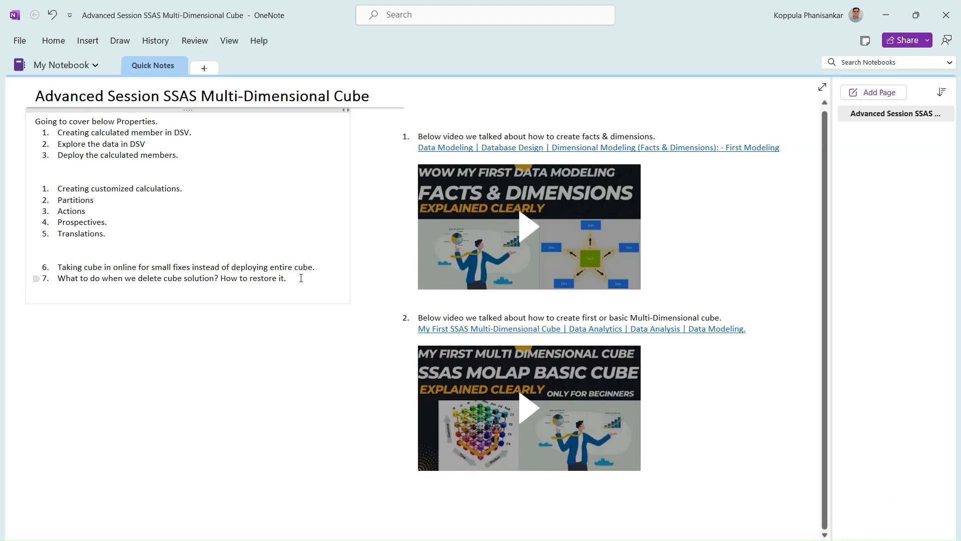
pyautogui.moveTo(301, 279); pyautogui.dragTo(52, 284)
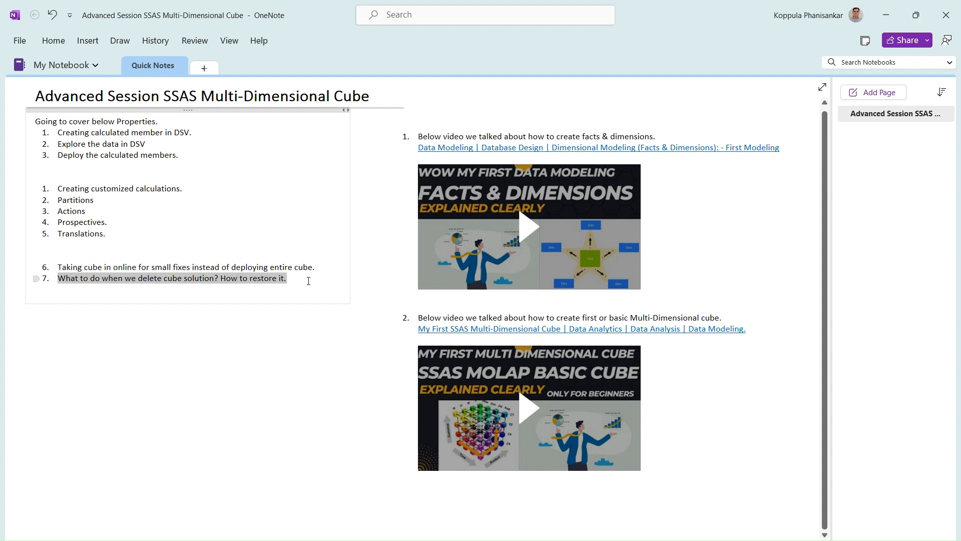
pyautogui.click(286, 287)
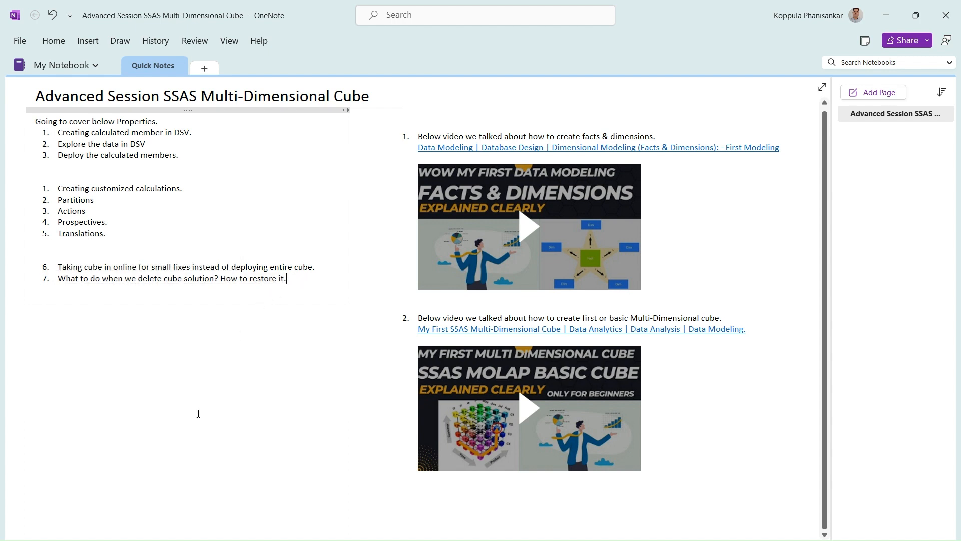
# - Launch Visual Studio 2019, start a new project and choose the Import from Server (Multidimensional and Data Mining) template
pyautogui.click(165, 540)
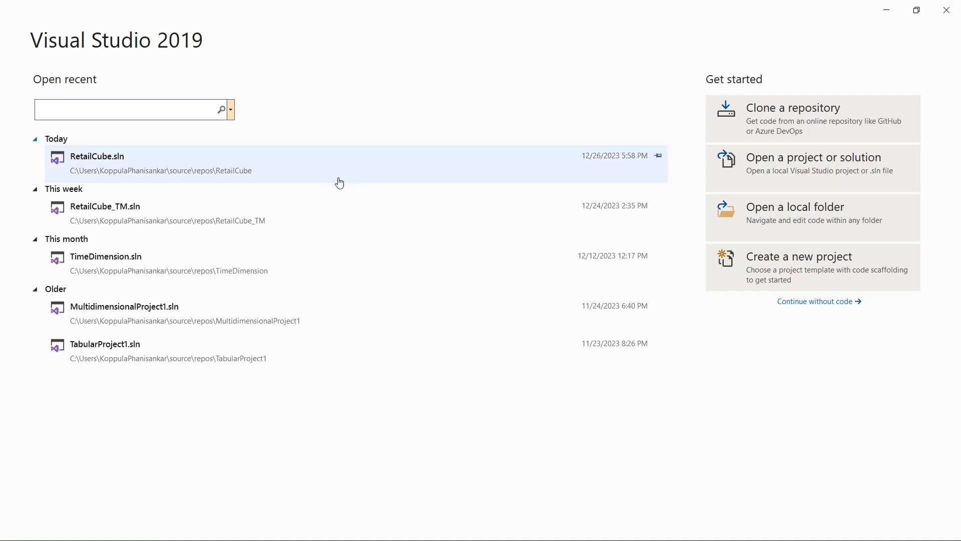
pyautogui.click(789, 273)
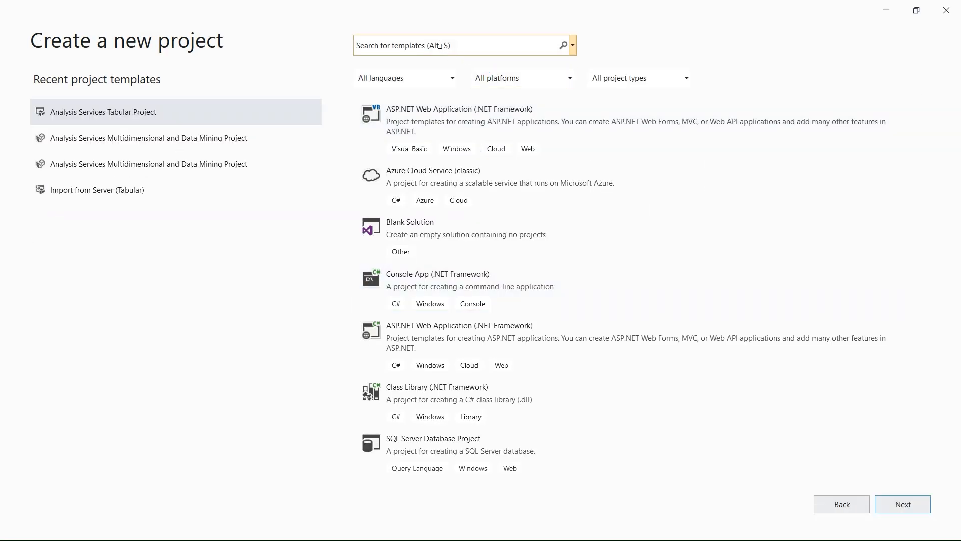
pyautogui.click(432, 44)
pyautogui.write('Anal')
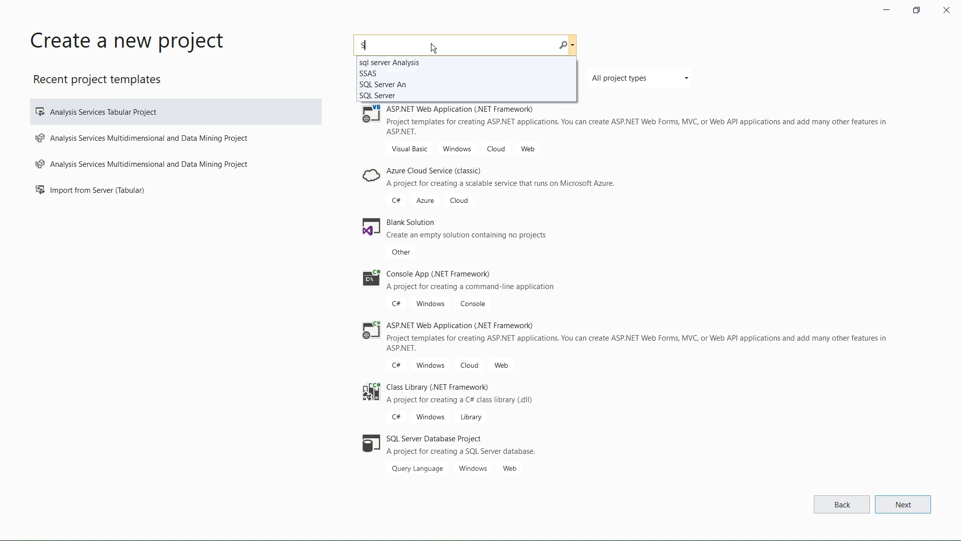
pyautogui.write('yisis')
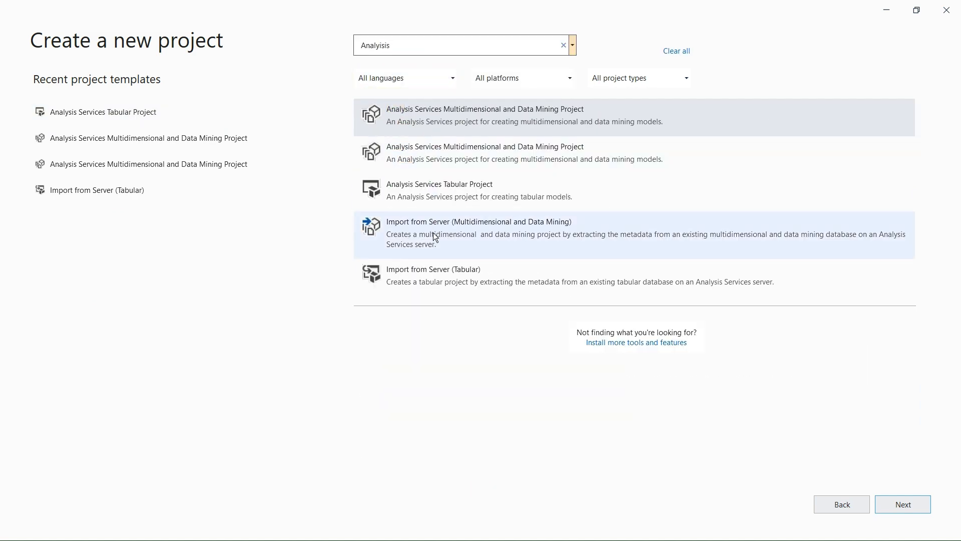
pyautogui.click(434, 233)
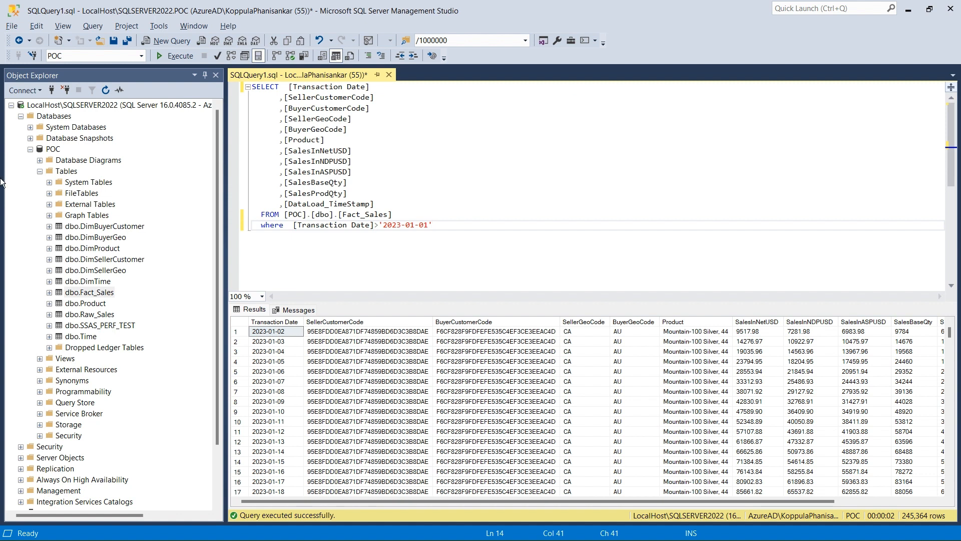
# - In SQL Server Management Studio, locate the RetailCube database under the LocalHost Analysis Server's databases
pyautogui.click(11, 105)
pyautogui.click(20, 127)
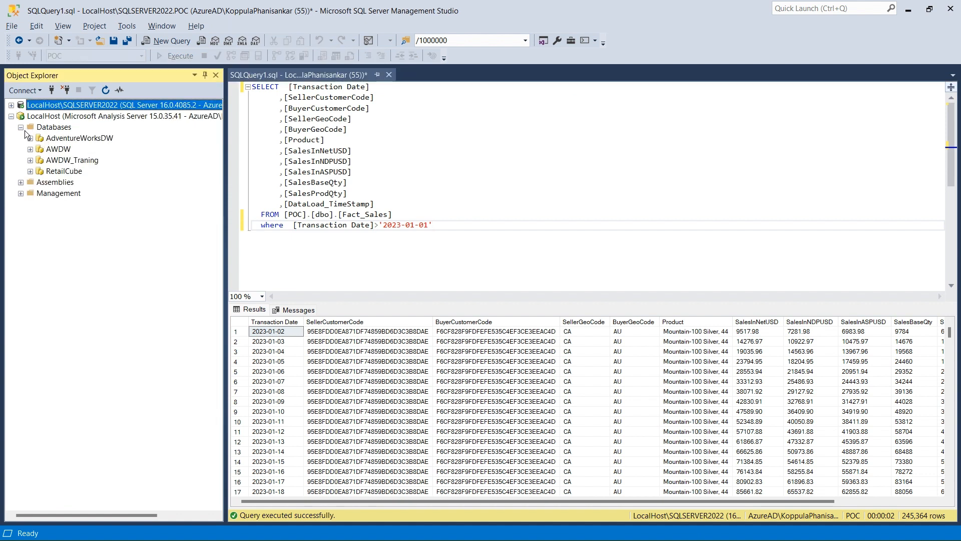
pyautogui.click(70, 173)
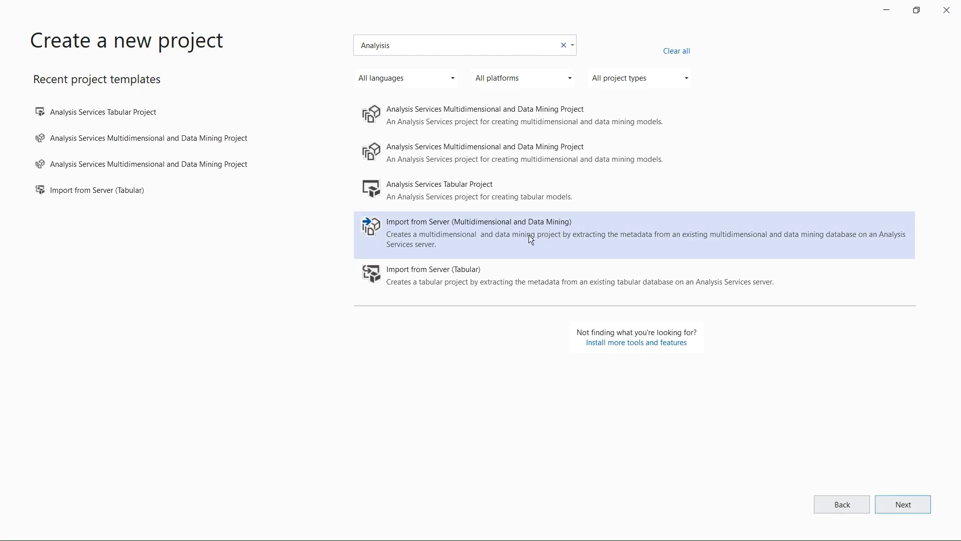
# - Create the import project in Visual Studio with Import_MOLAP as both project and solution name
pyautogui.click(900, 503)
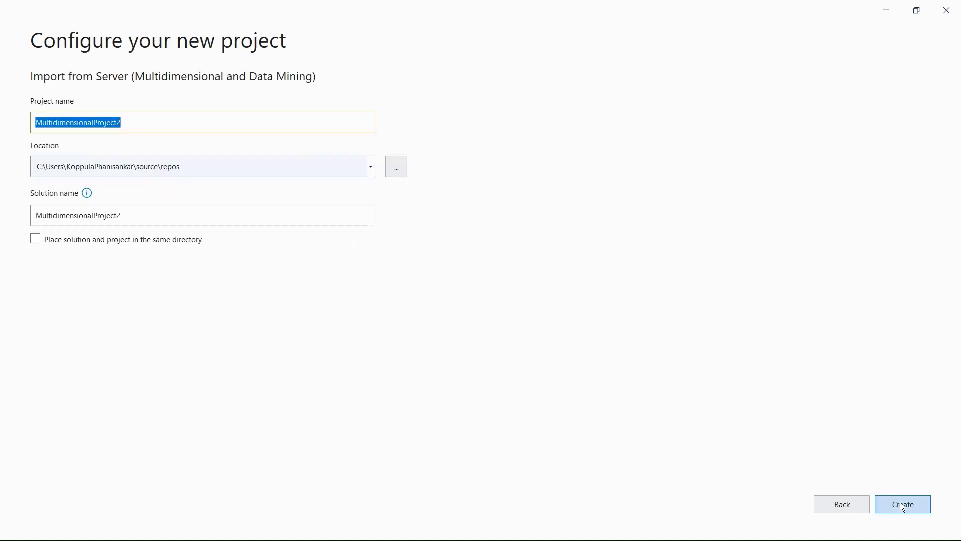
pyautogui.click(135, 124)
pyautogui.hotkey('ctrl', 'BackSpace')
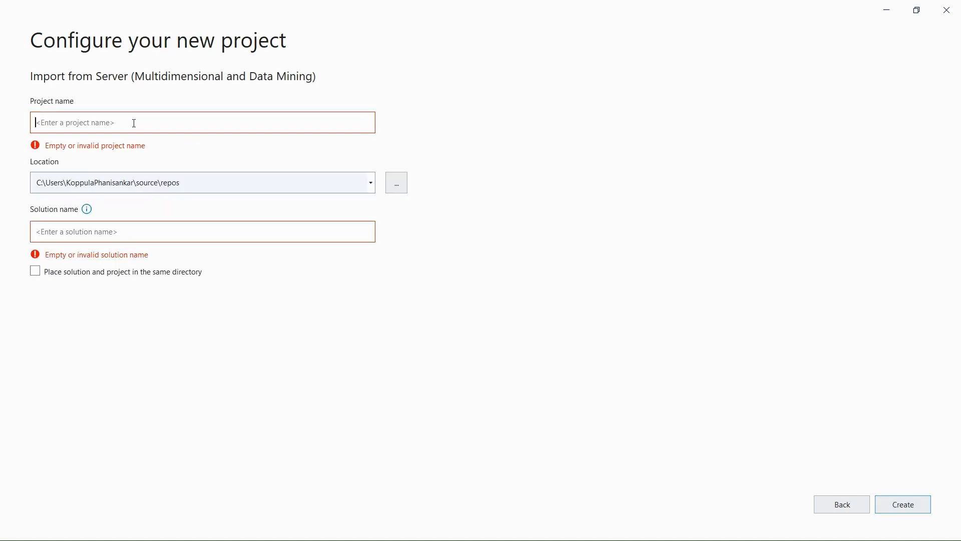
pyautogui.write('Impor')
pyautogui.press('BackSpace')
pyautogui.press('BackSpace')
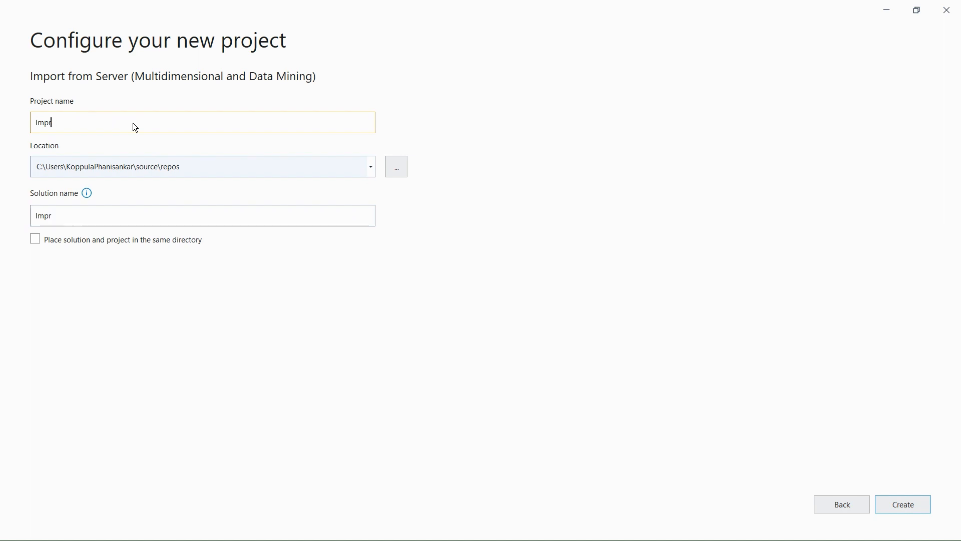
pyautogui.write('ort_MOLAP')
pyautogui.click(99, 216)
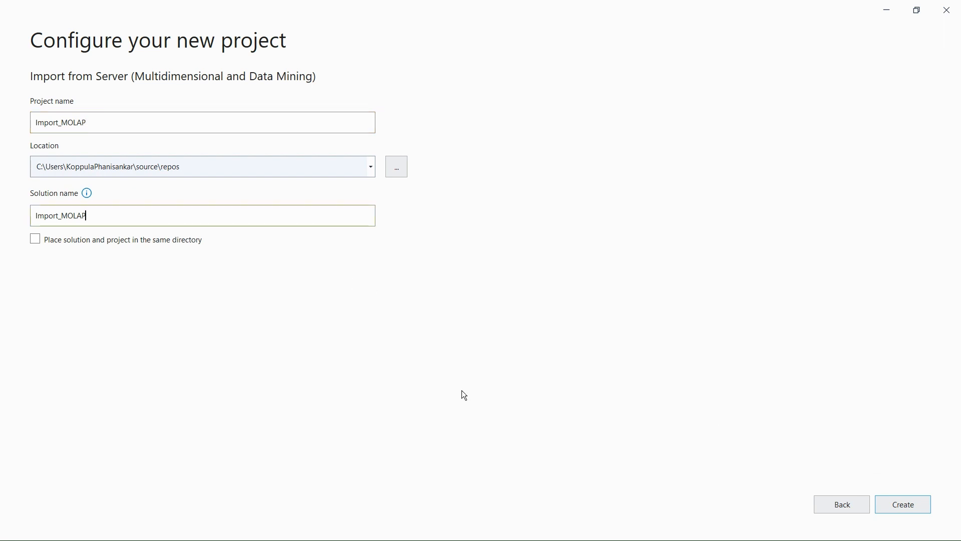
pyautogui.click(899, 501)
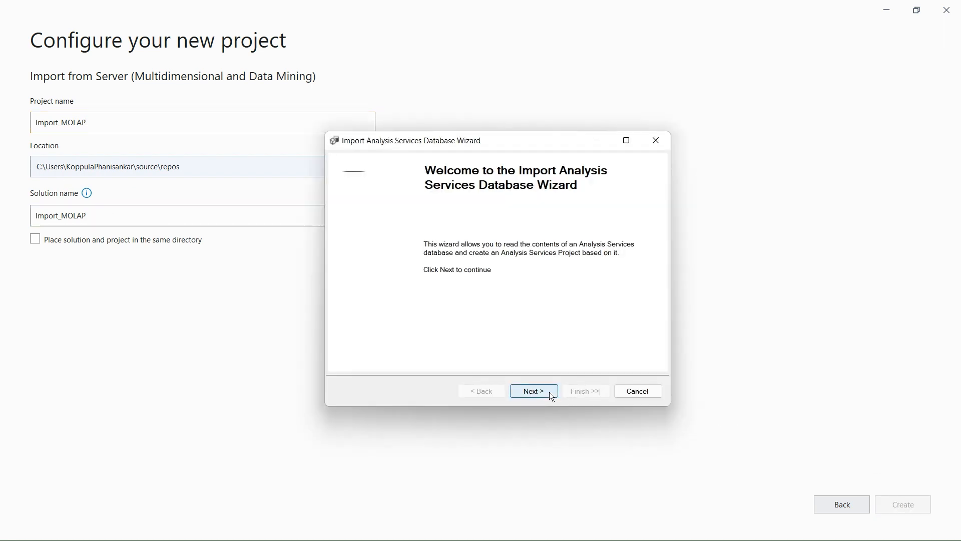
# - Import the RetailCube database from server localhost with the Import Analysis Services Database Wizard and finish it
pyautogui.click(533, 391)
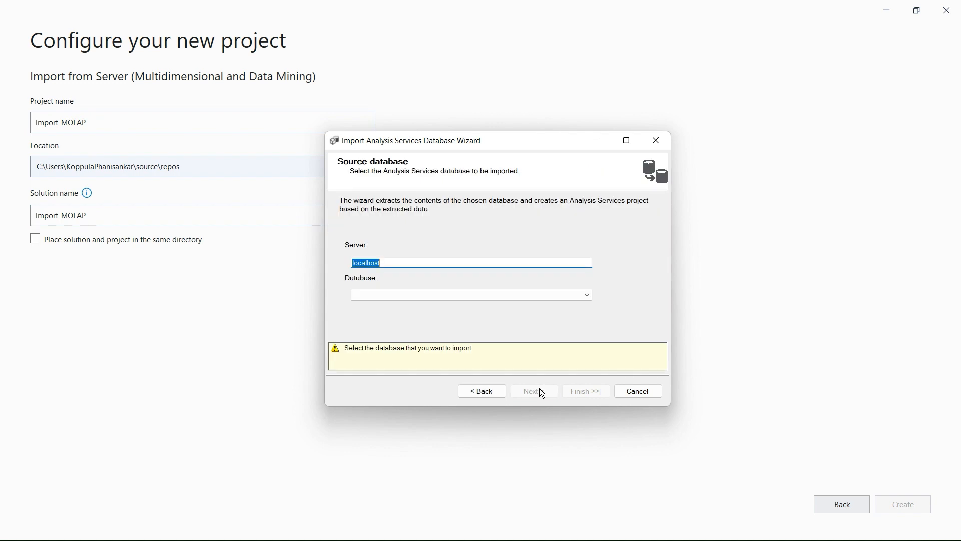
pyautogui.click(382, 262)
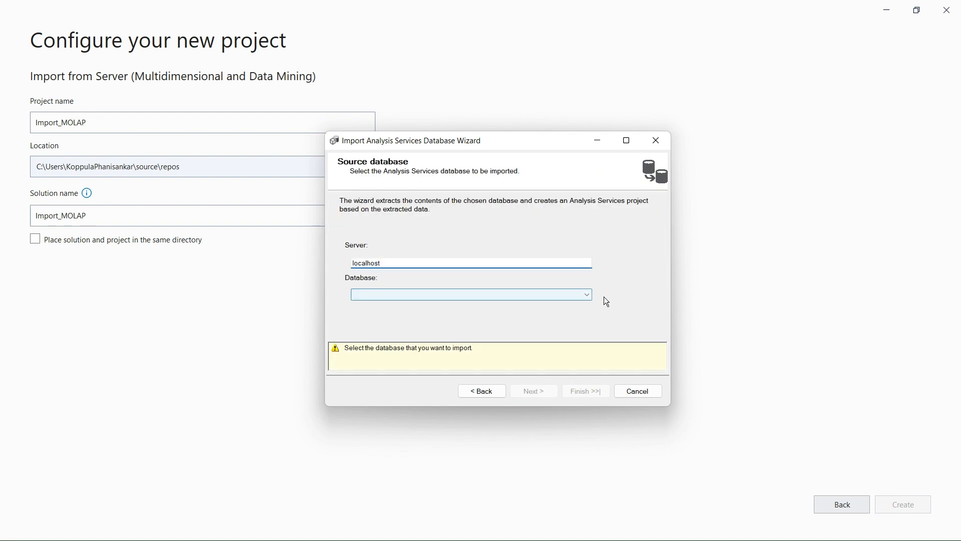
pyautogui.click(587, 296)
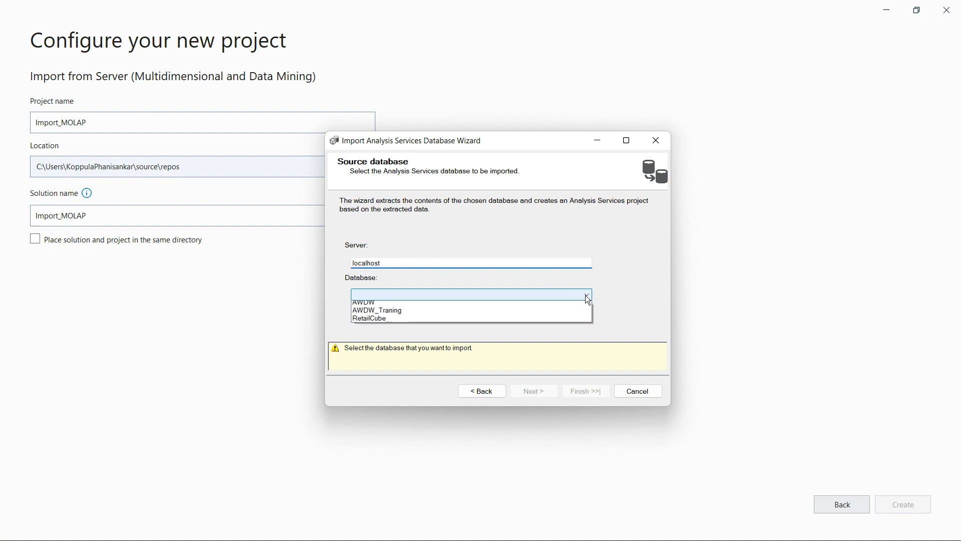
pyautogui.click(381, 327)
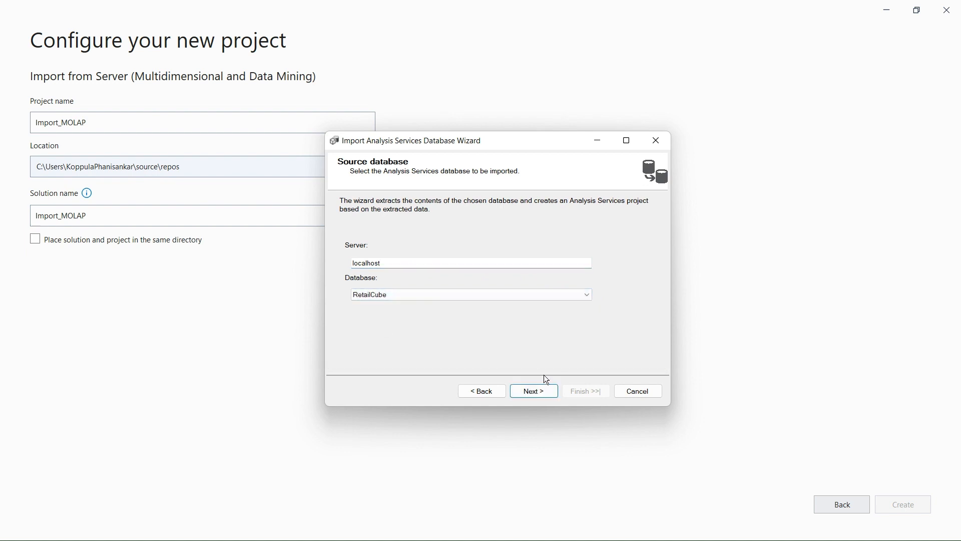
pyautogui.click(543, 390)
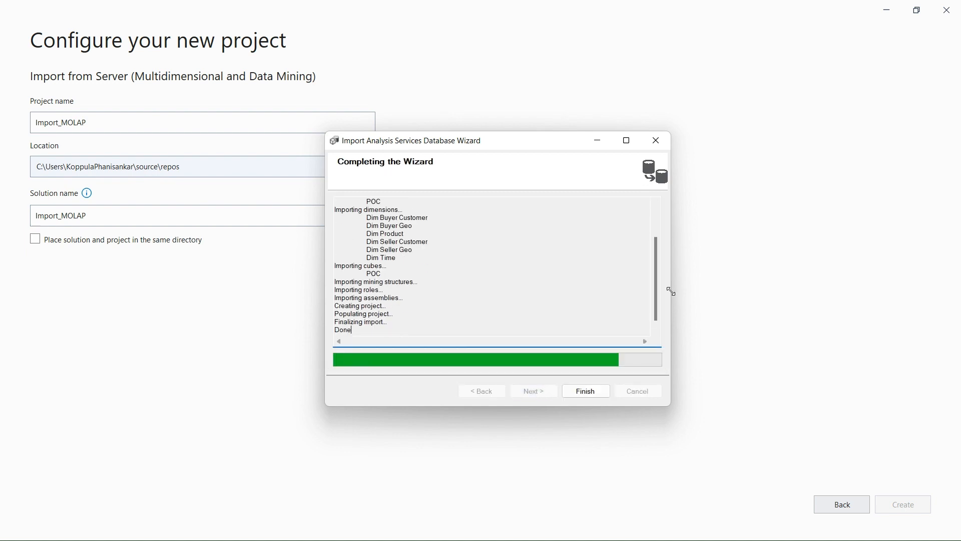
pyautogui.click(577, 389)
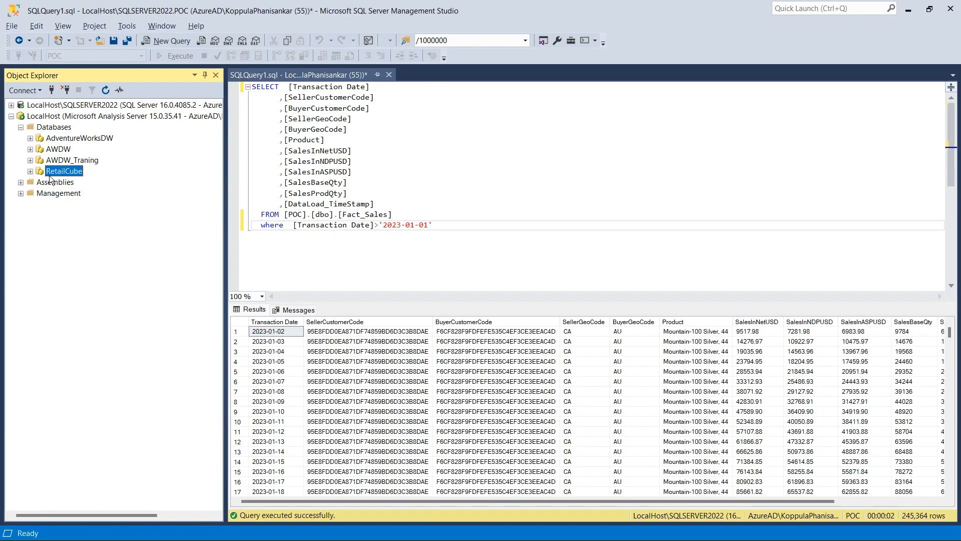
# - In SQL Server Management Studio, open the backup settings for the RetailCube database and review the overwrite, compression and encryption options
pyautogui.rightClick(55, 173)
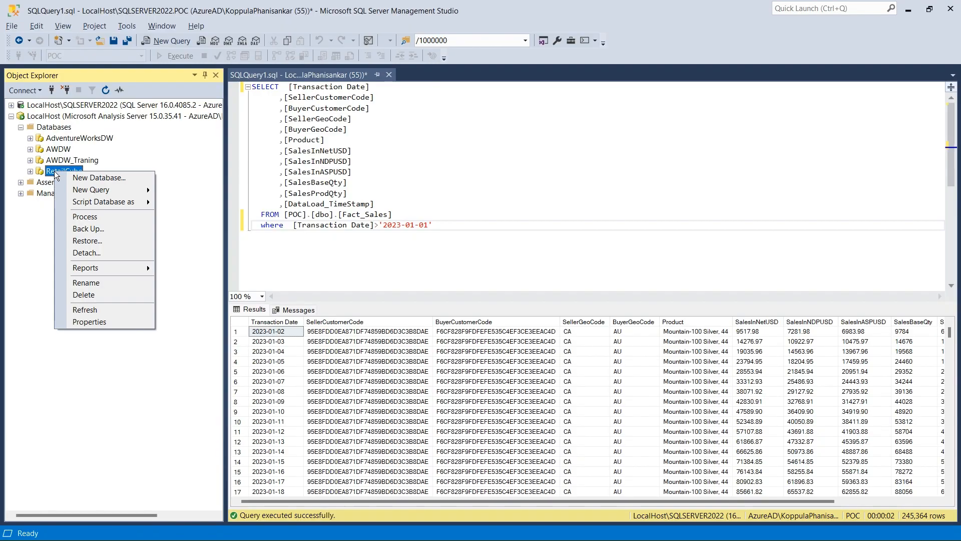
pyautogui.click(37, 255)
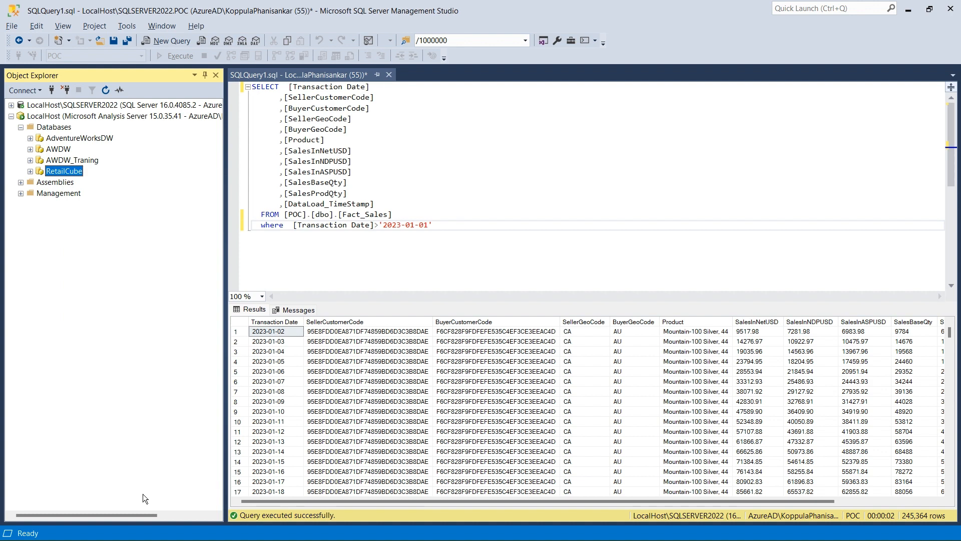
pyautogui.rightClick(58, 173)
pyautogui.moveTo(149, 192)
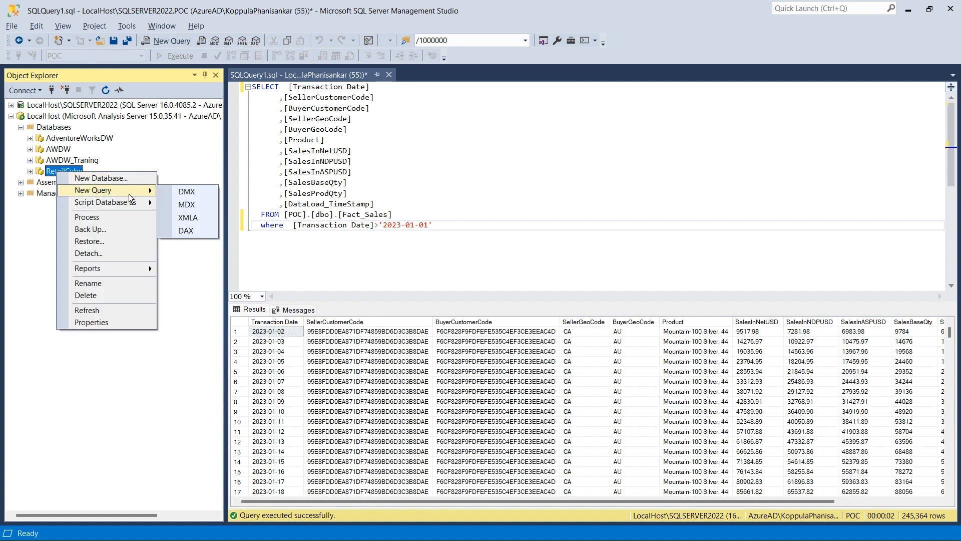
pyautogui.click(90, 229)
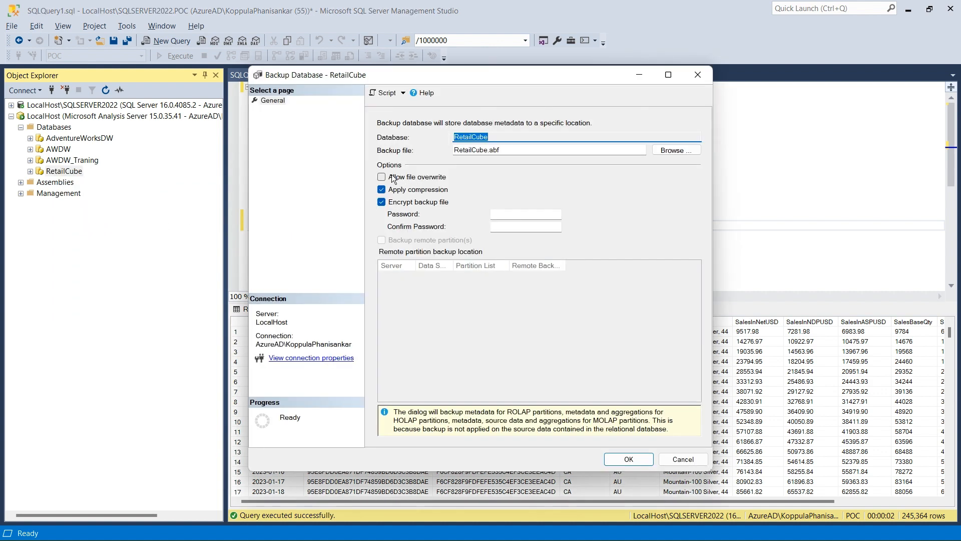
pyautogui.click(391, 181)
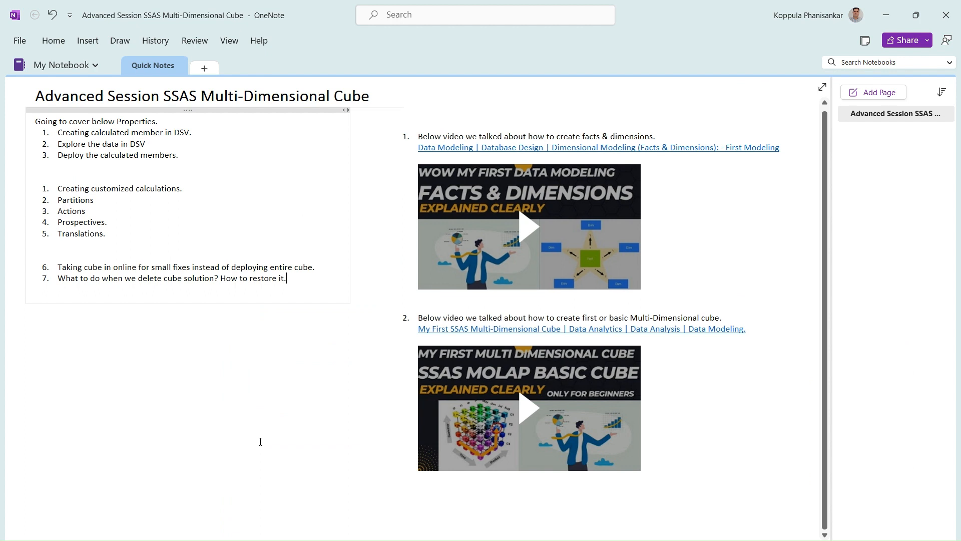
pyautogui.click(238, 407)
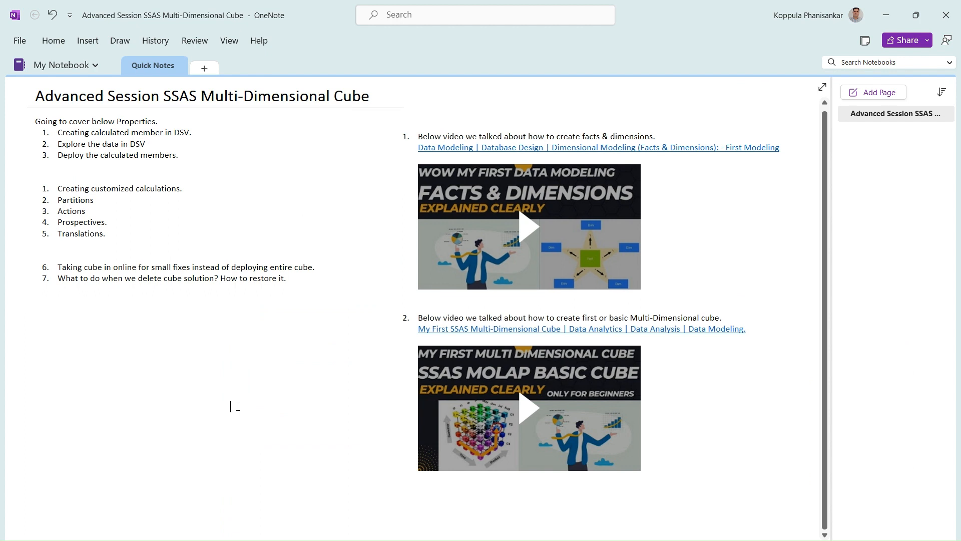